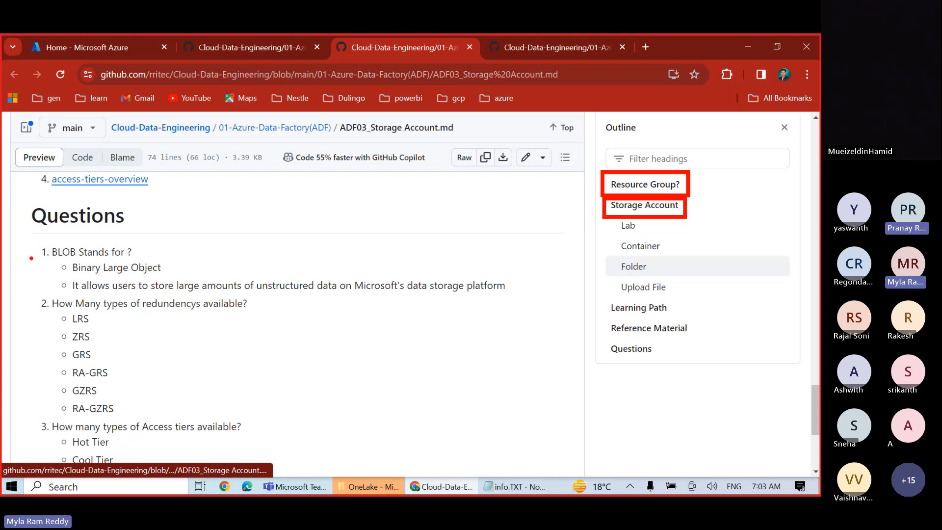
Review the storage account notes' questions on BLOB, redundancy types, access tiers and reading a blob with pandas, marking the key answers.
drag(28, 252, 44, 232)
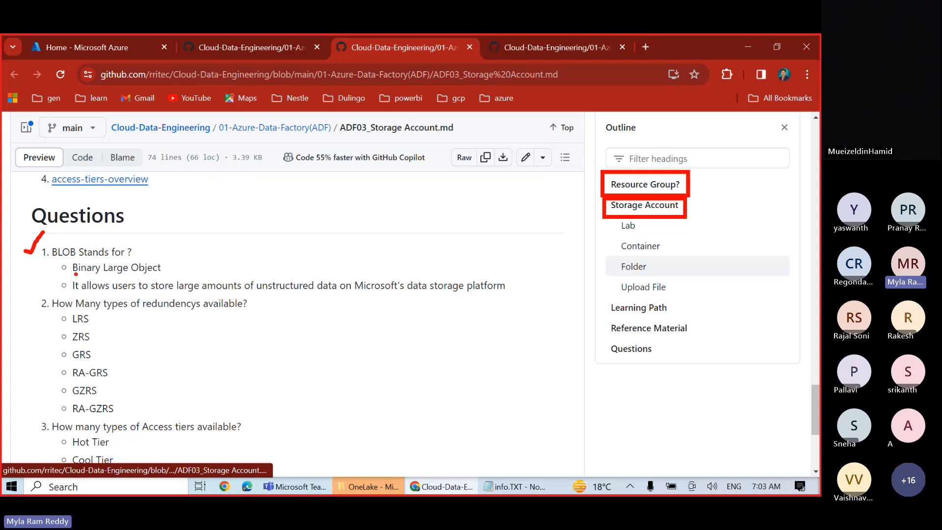
drag(76, 274, 156, 274)
drag(21, 304, 44, 284)
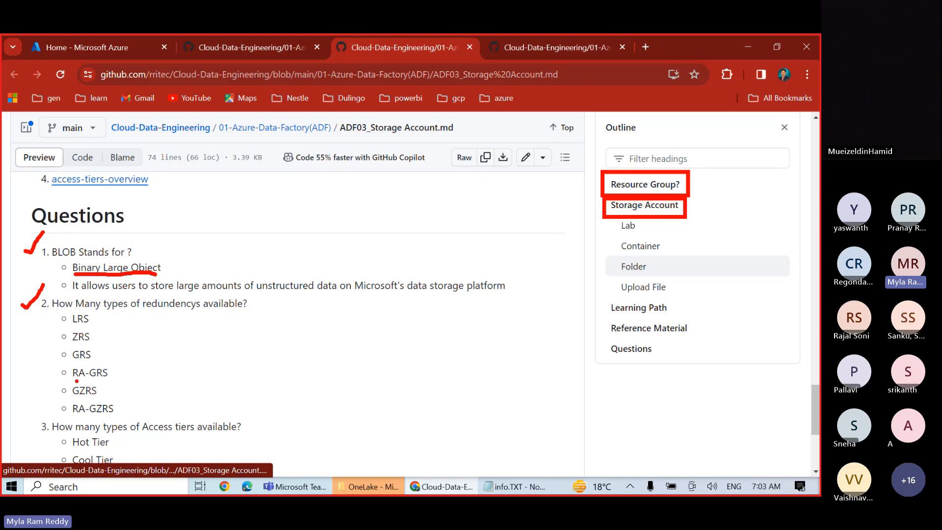
drag(75, 380, 102, 381)
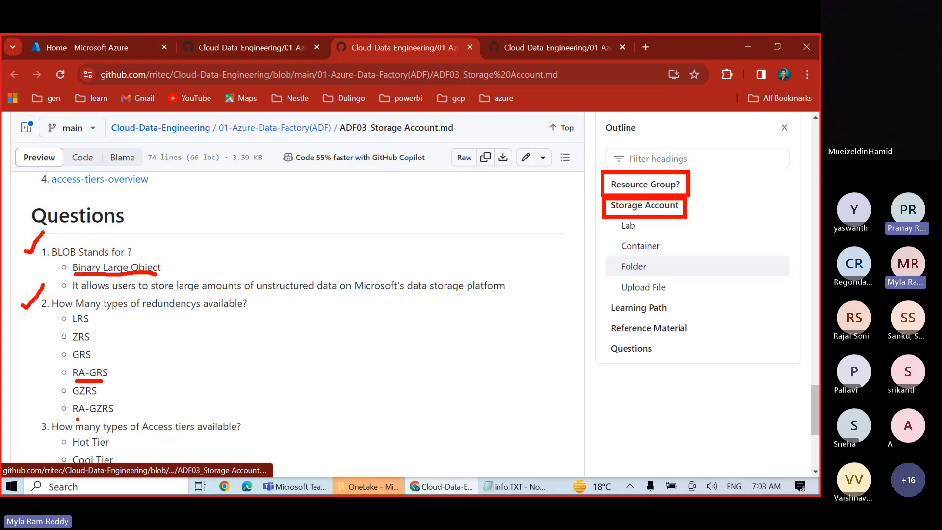
drag(76, 419, 102, 418)
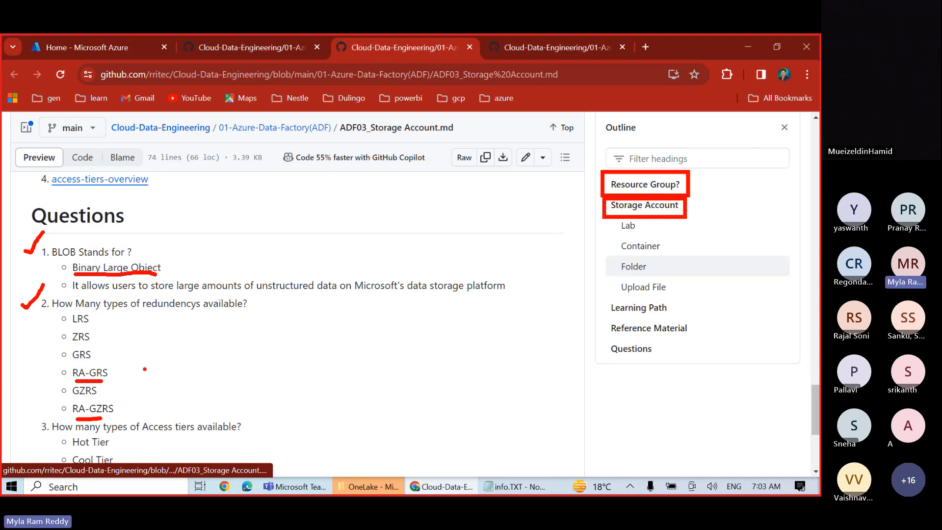
scroll(147, 385, down, 2)
scroll(147, 384, down, 2)
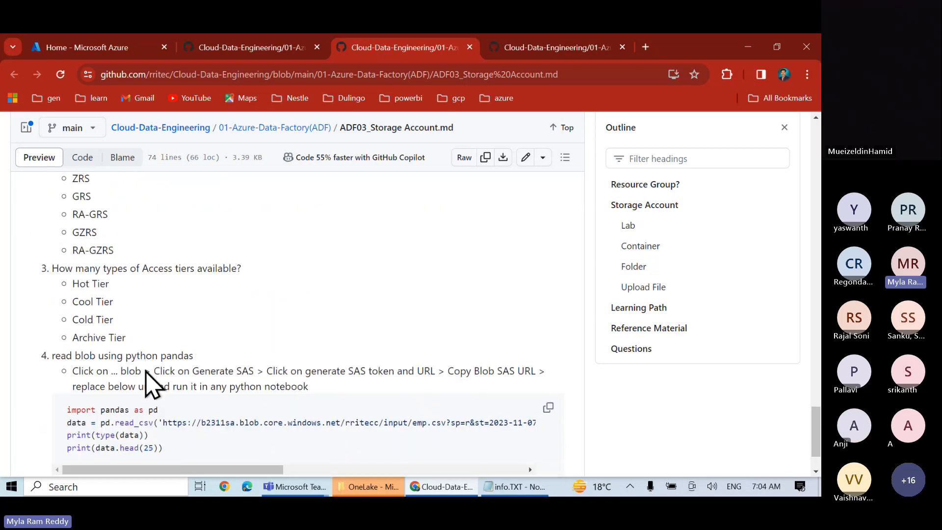
scroll(182, 316, down, 2)
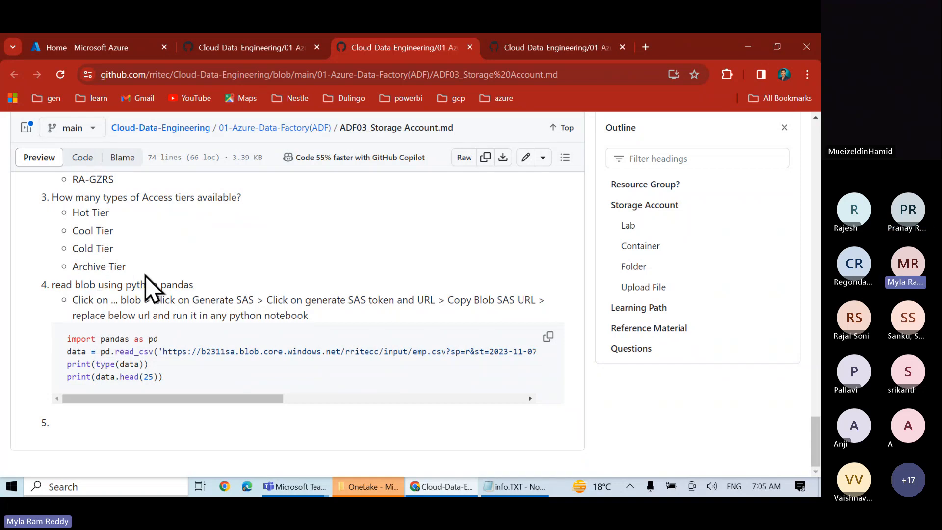
click(100, 46)
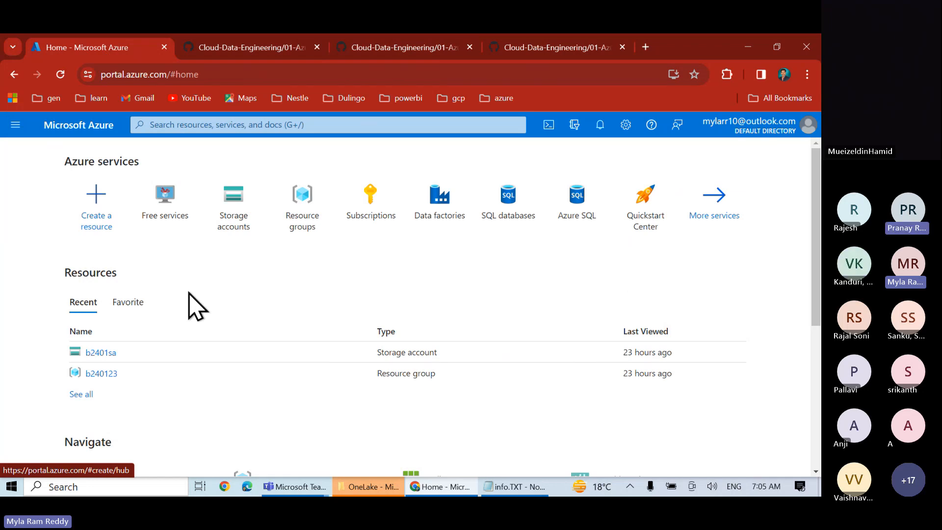
click(266, 50)
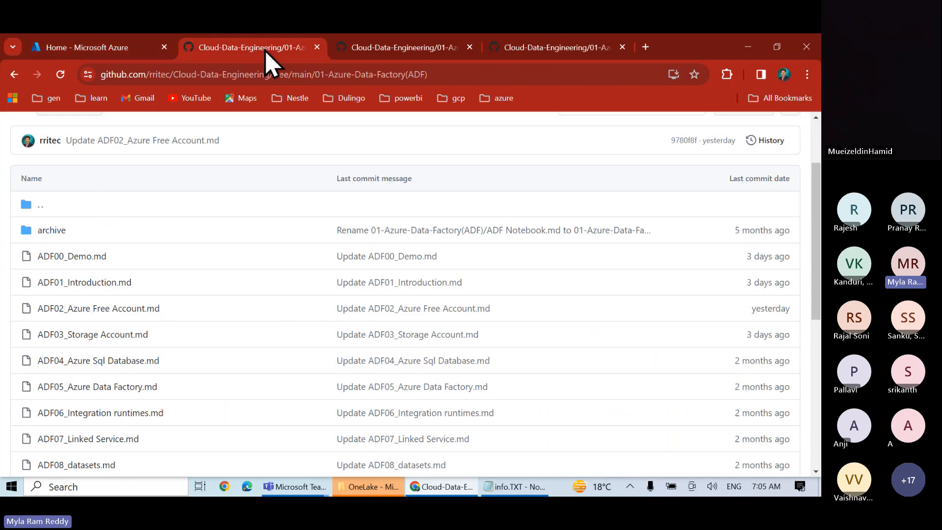
click(385, 50)
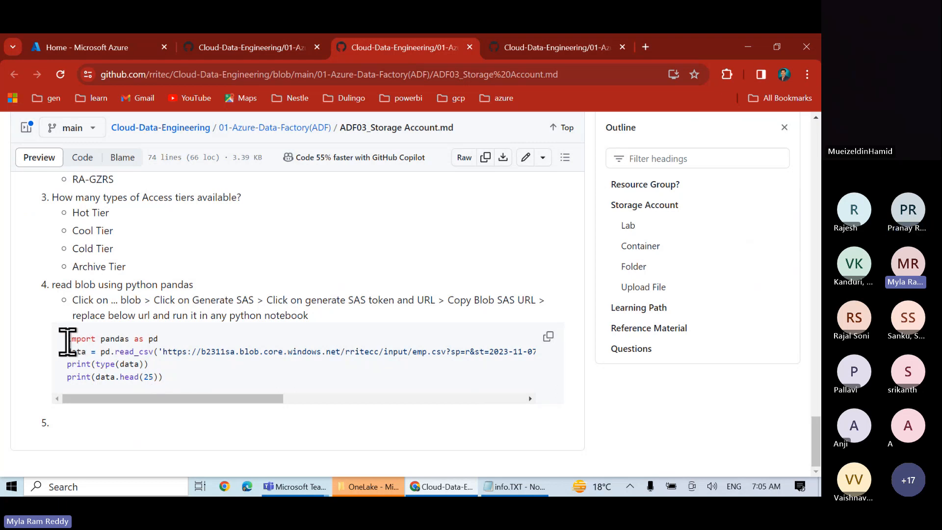
Highlight the pandas import line and the read_csv call in the sample code for reading a blob.
drag(67, 339, 145, 344)
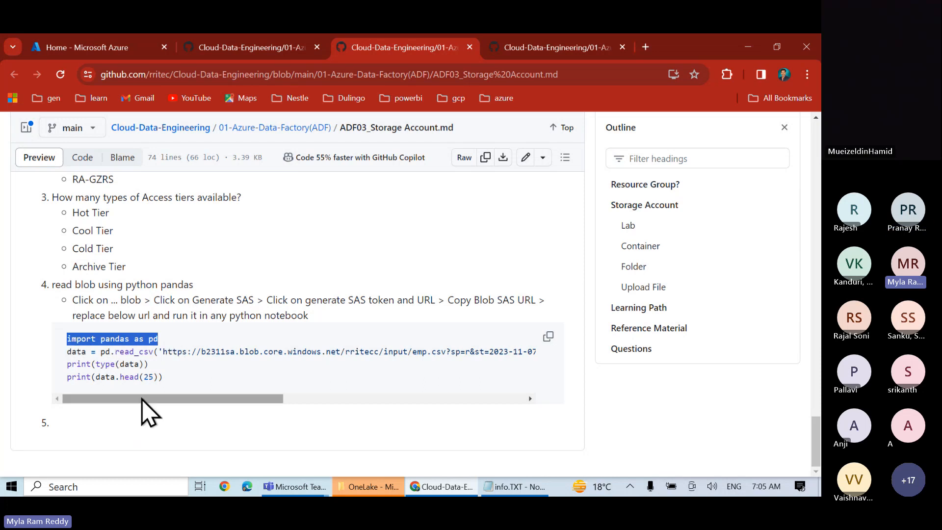
click(136, 354)
double_click(136, 354)
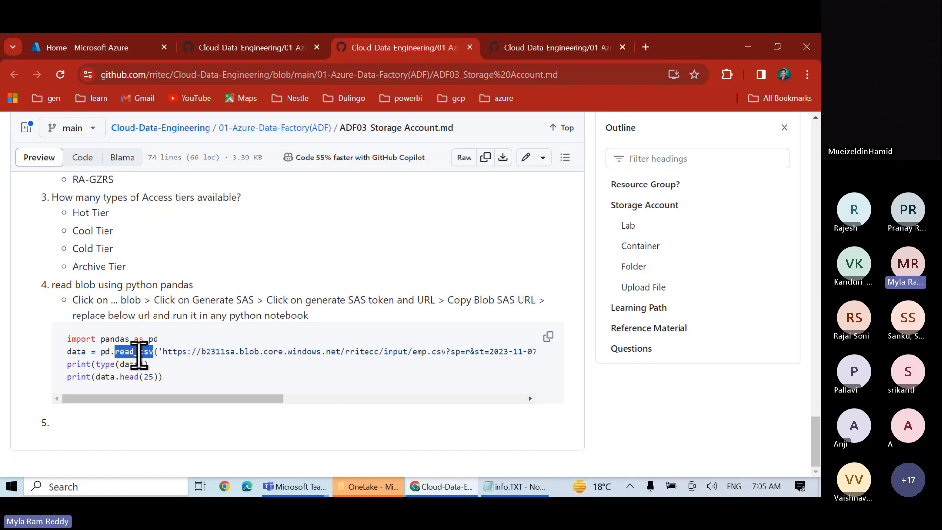
drag(201, 399, 159, 390)
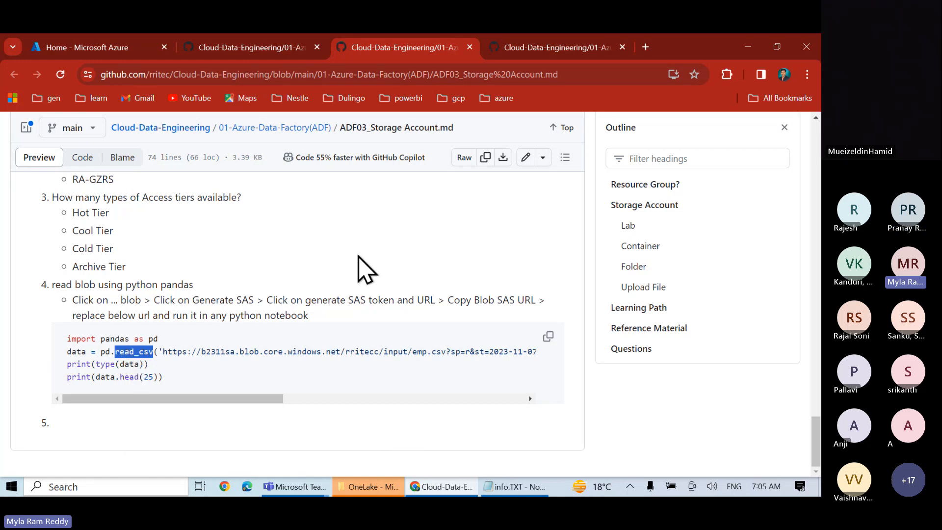
Open the existing Untitled5.ipynb Google Colab notebook in a new browser tab and create a new blank notebook from there.
click(646, 47)
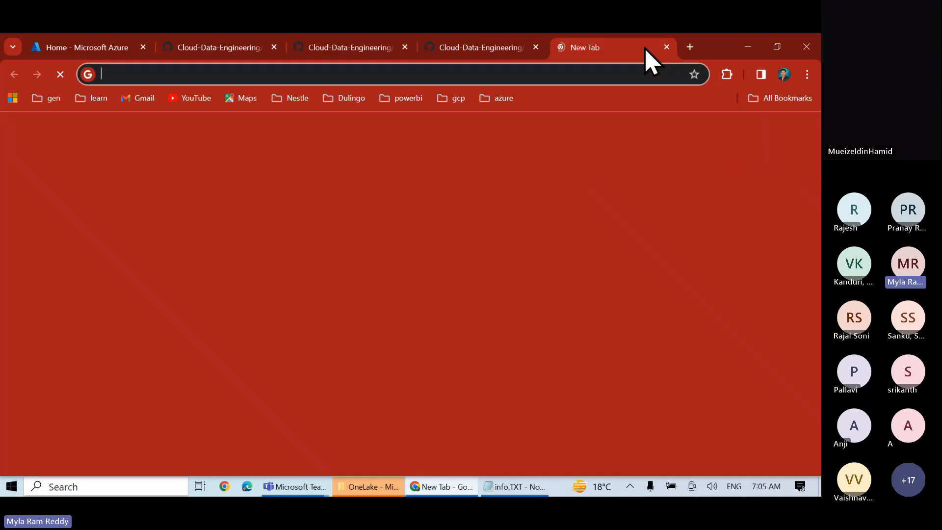
text(col)
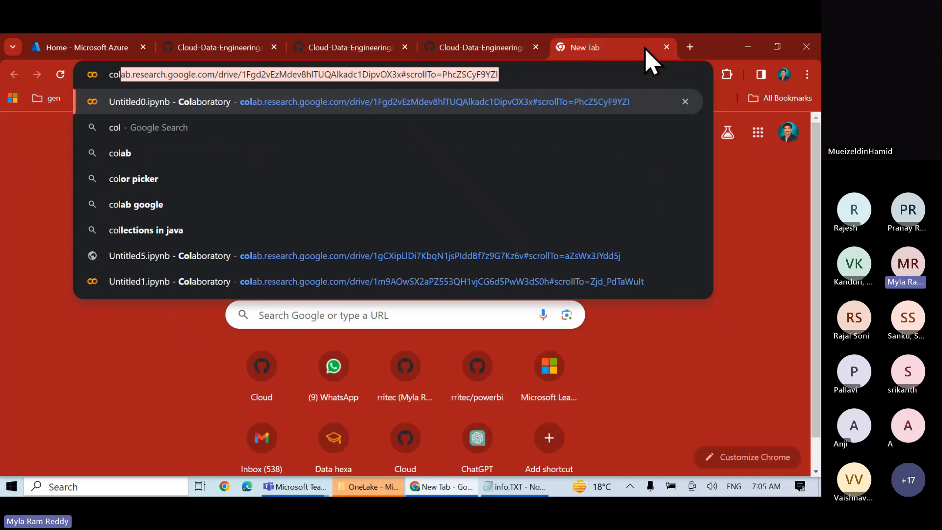
click(363, 251)
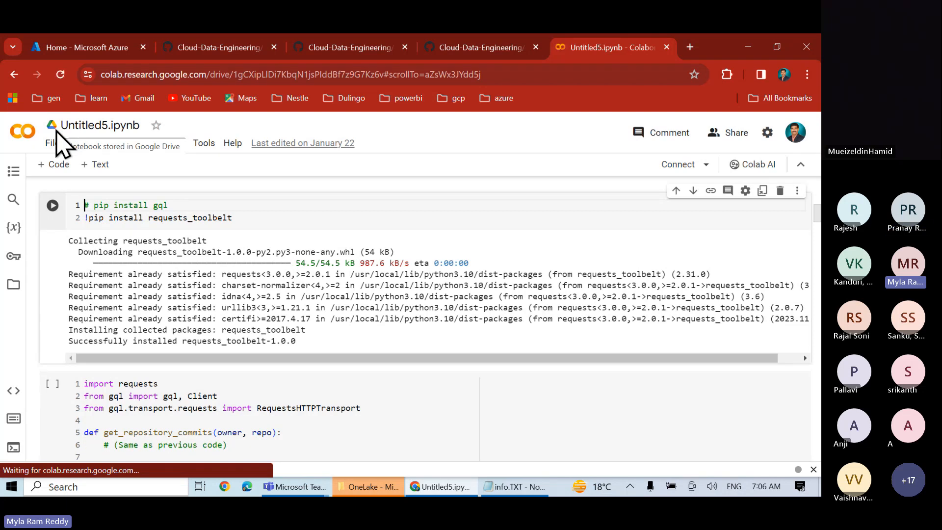
click(52, 143)
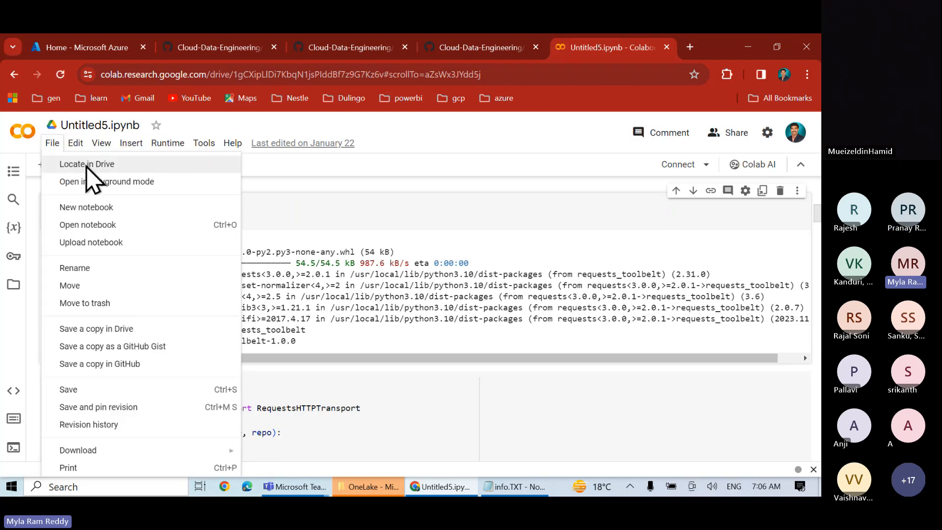
click(100, 216)
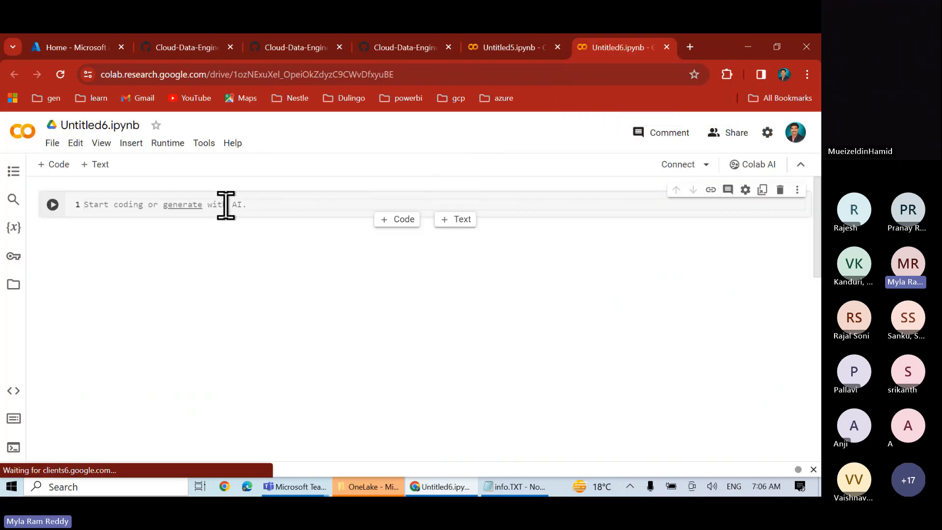
click(226, 205)
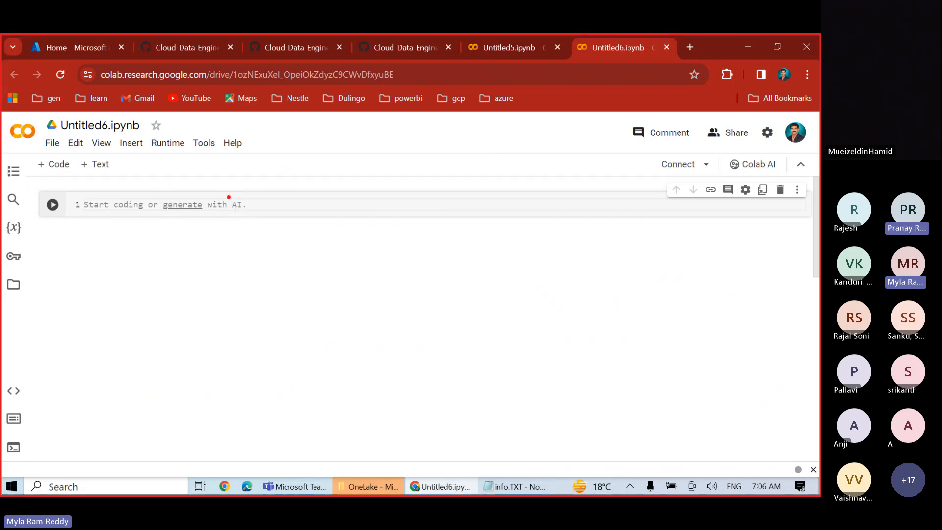
mouse_move(226, 183)
mouse_down()
mouse_move(227, 198)
mouse_move(256, 231)
mouse_up()
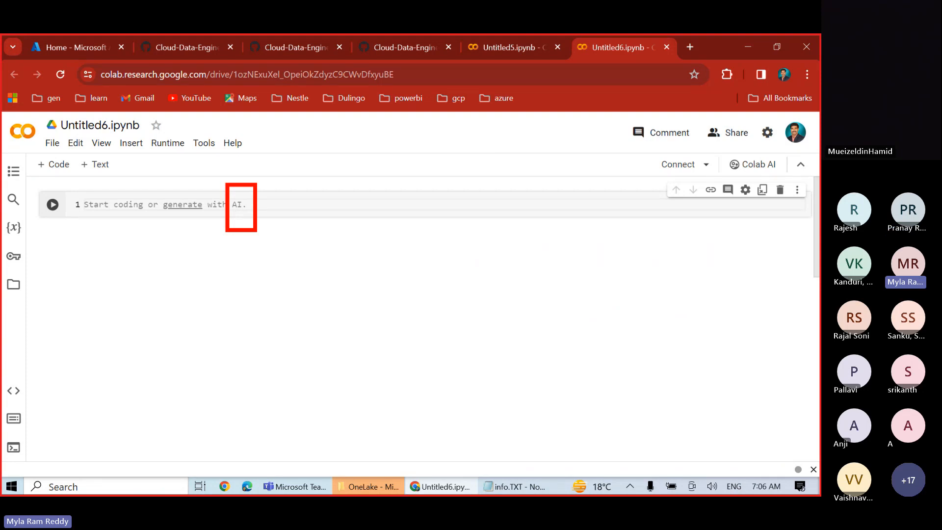
key(Escape)
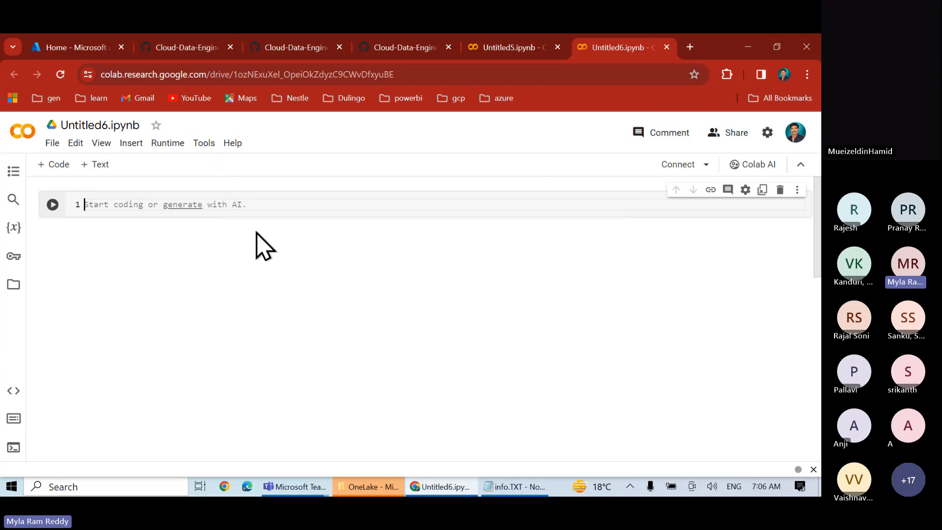
key(alt+Tab)
key(alt+Tab)
key(alt+Tab)
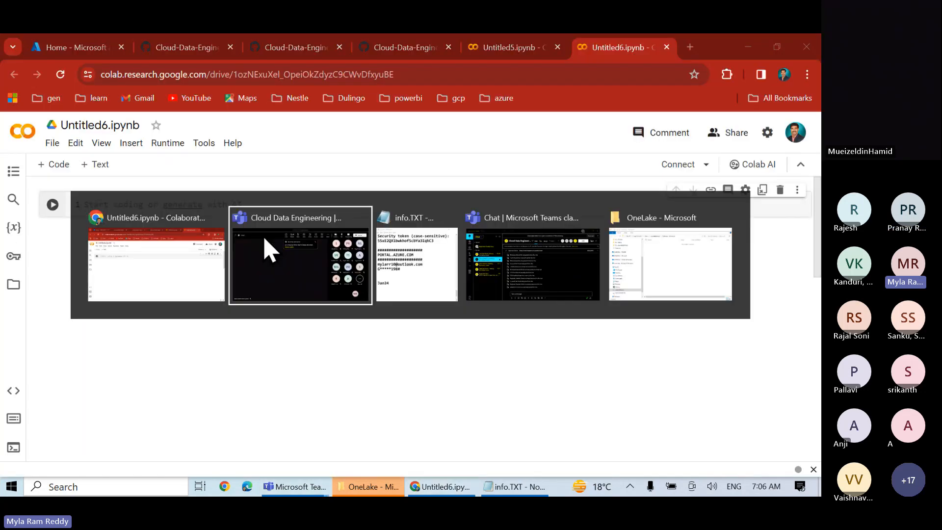
key(alt+Tab)
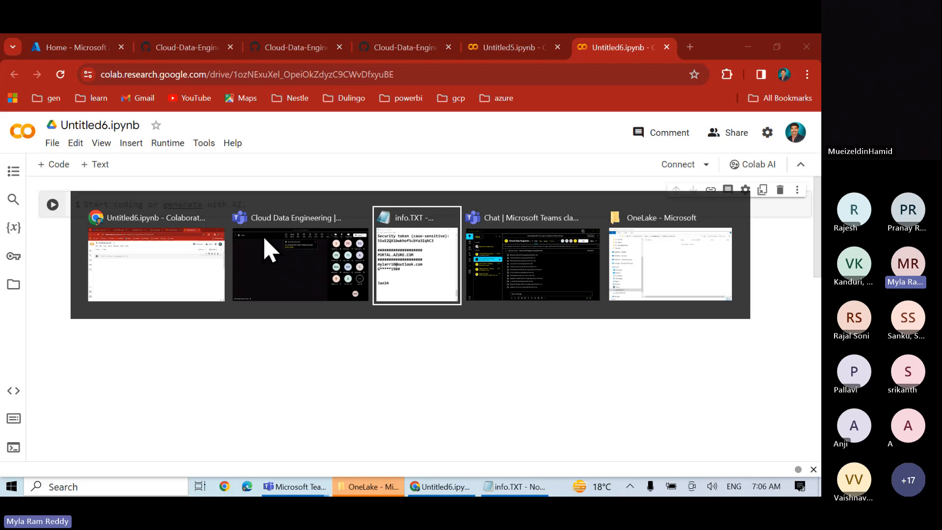
key(alt+shift+Tab)
key(alt+shift+Tab)
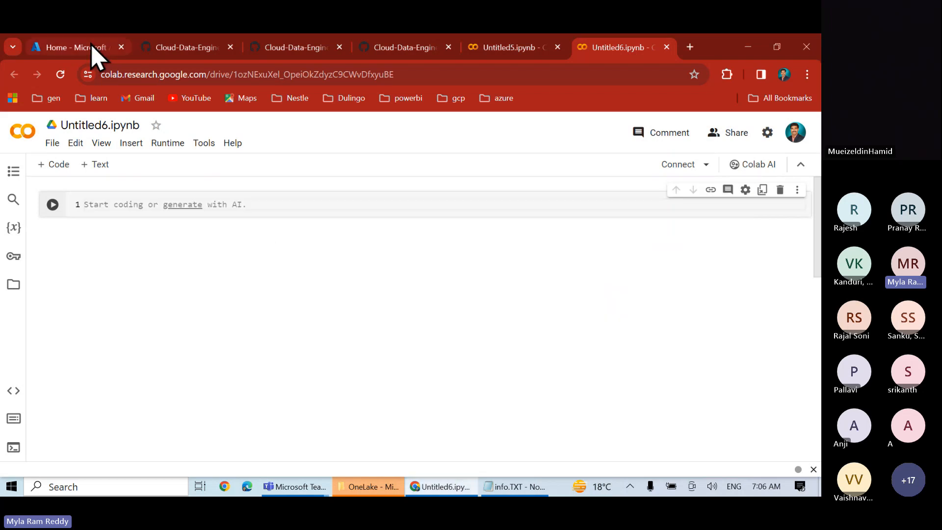
Switch to the Azure portal and open the input folder of the cdrive container in storage account b2401sa.
click(78, 47)
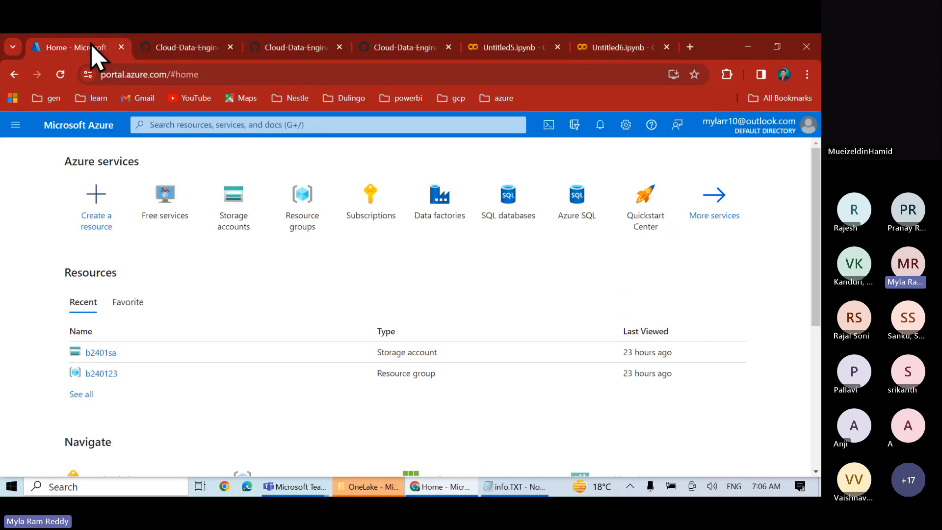
click(101, 352)
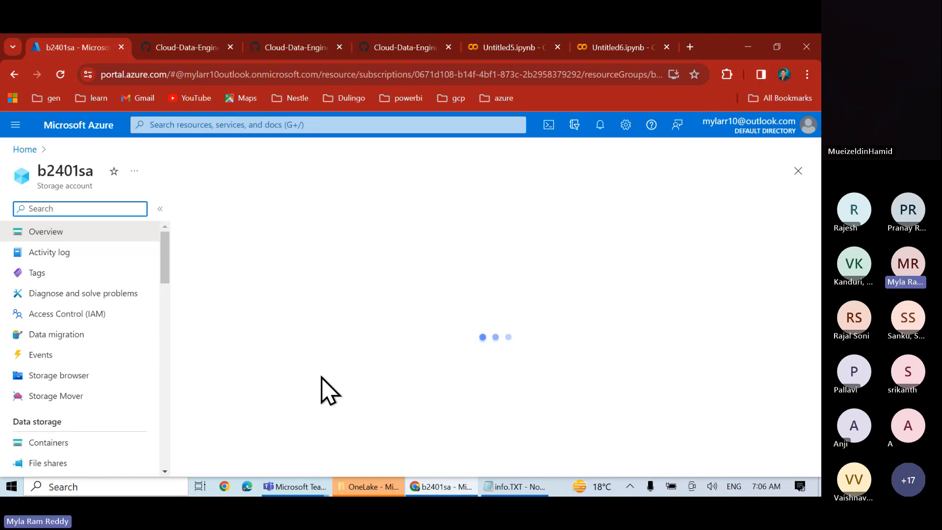
scroll(324, 382, down, 3)
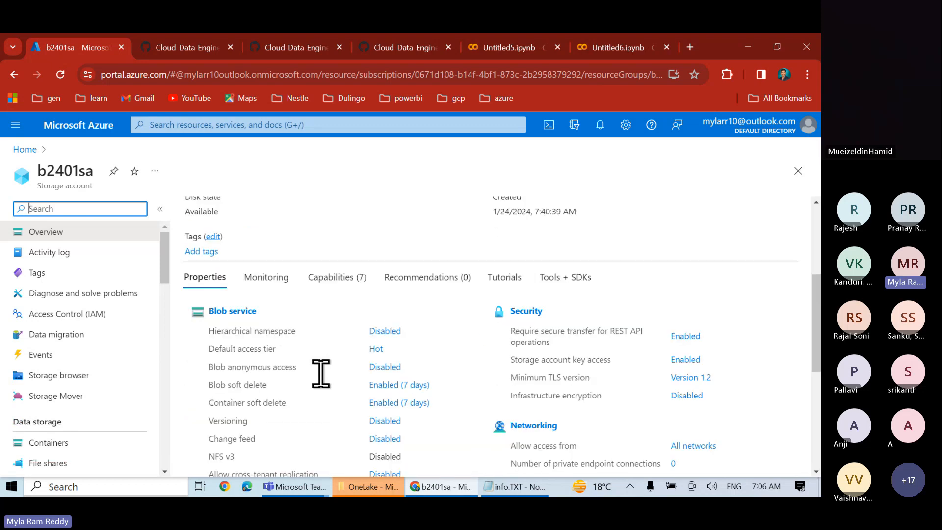
scroll(321, 373, down, 1)
click(223, 280)
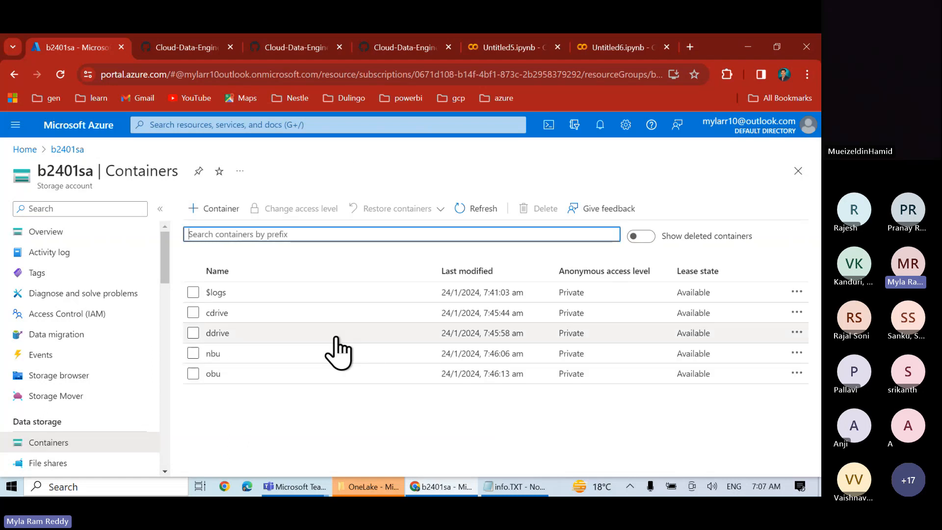
click(224, 313)
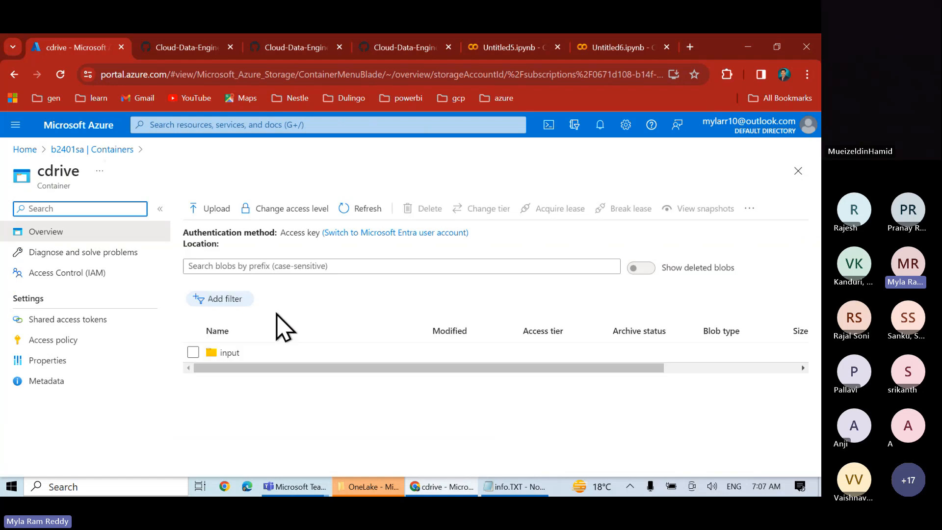
click(227, 354)
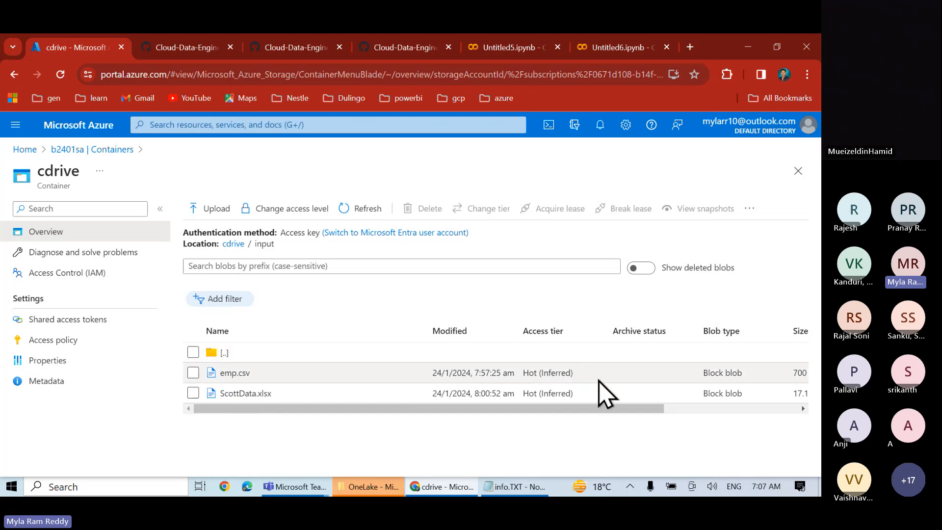
Generate a SAS token and URL for emp.csv, keeping the default signing, permission, date and protocol settings.
scroll(600, 390, right, 3)
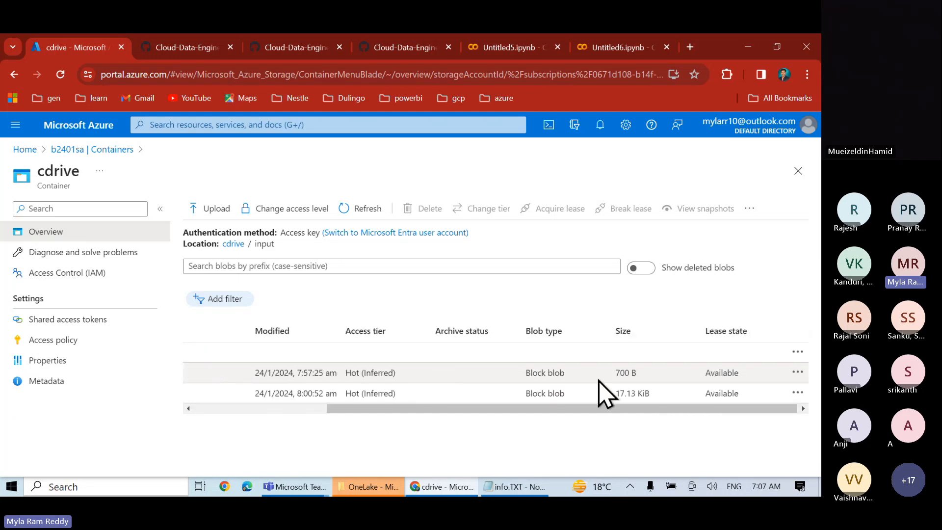
click(798, 373)
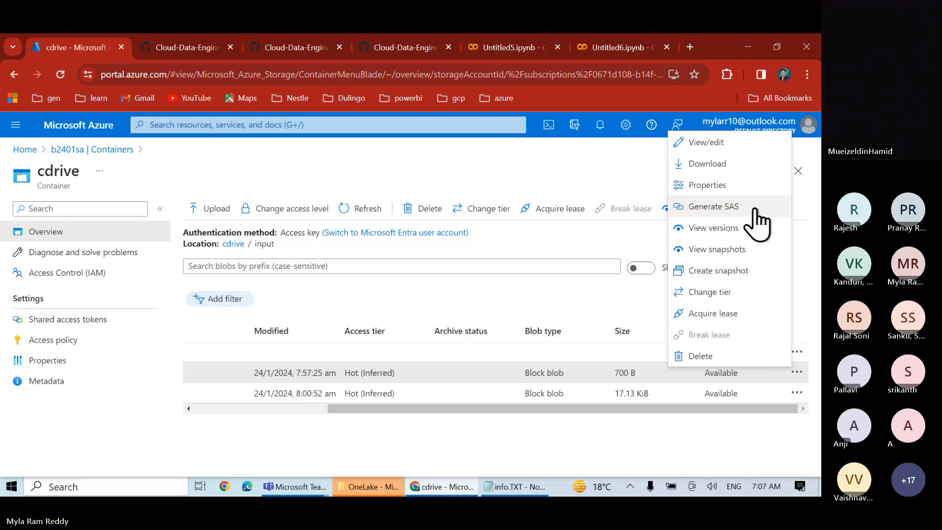
click(732, 210)
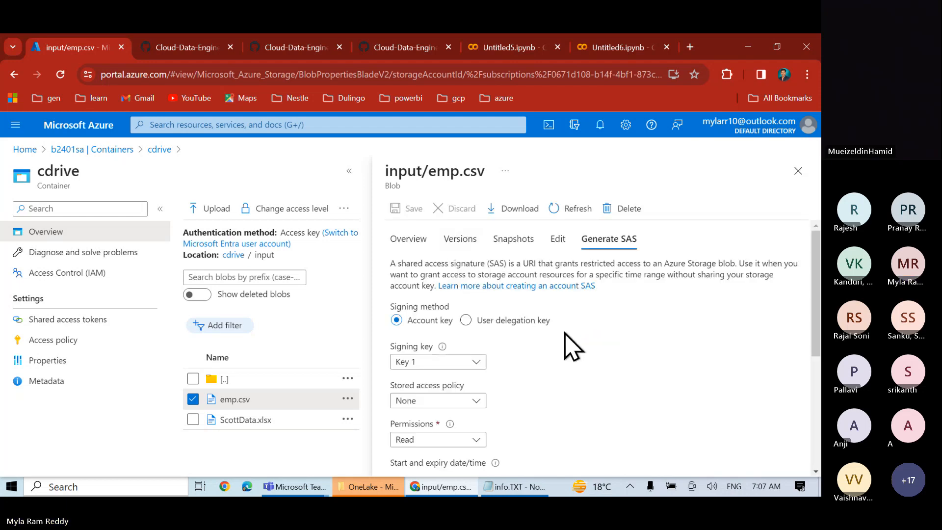
scroll(548, 274, down, 5)
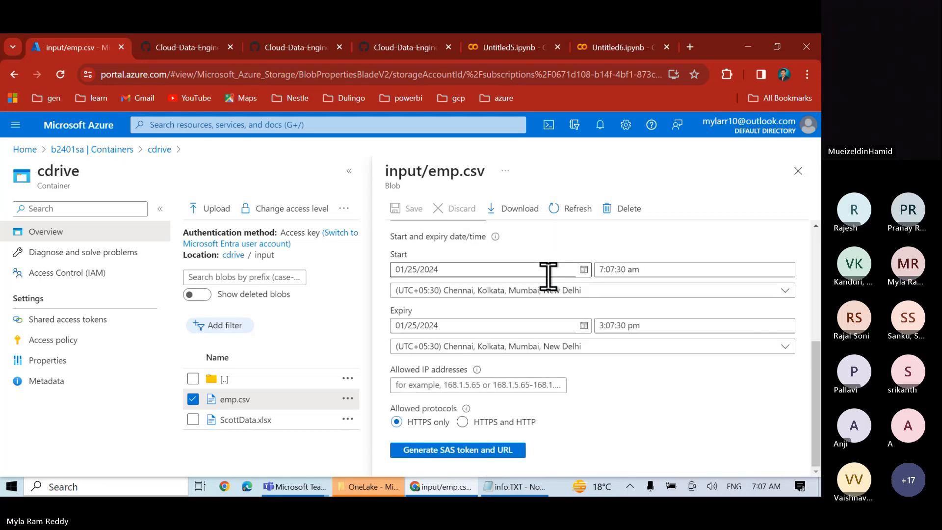
scroll(548, 274, up, 1)
scroll(548, 274, down, 2)
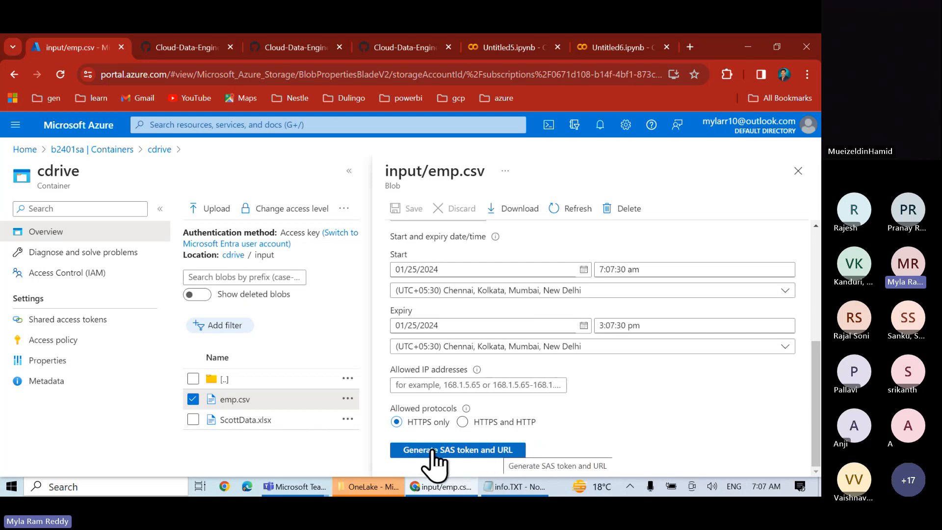
click(483, 450)
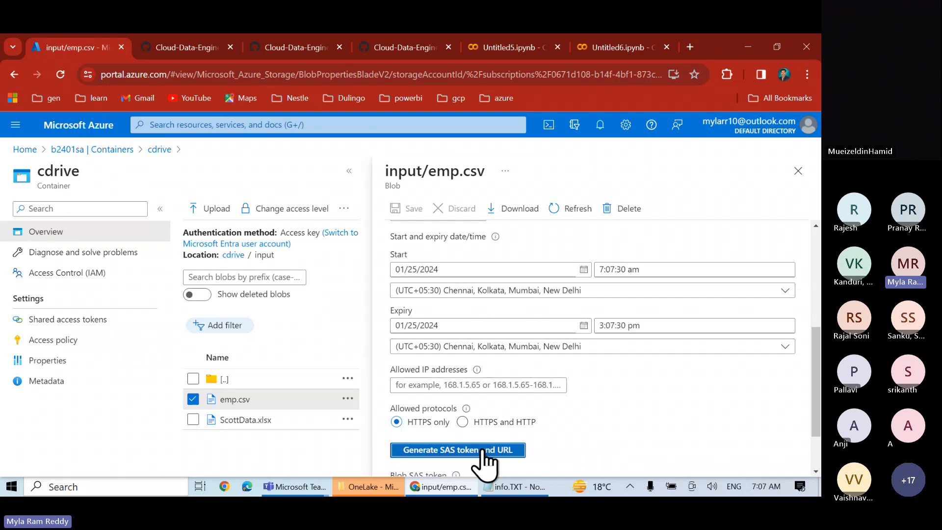
Copy the Blob SAS URL for emp.csv, paste it as a comment in the first cell of the Untitled6.ipynb Colab notebook, and run the cell.
scroll(606, 430, down, 2)
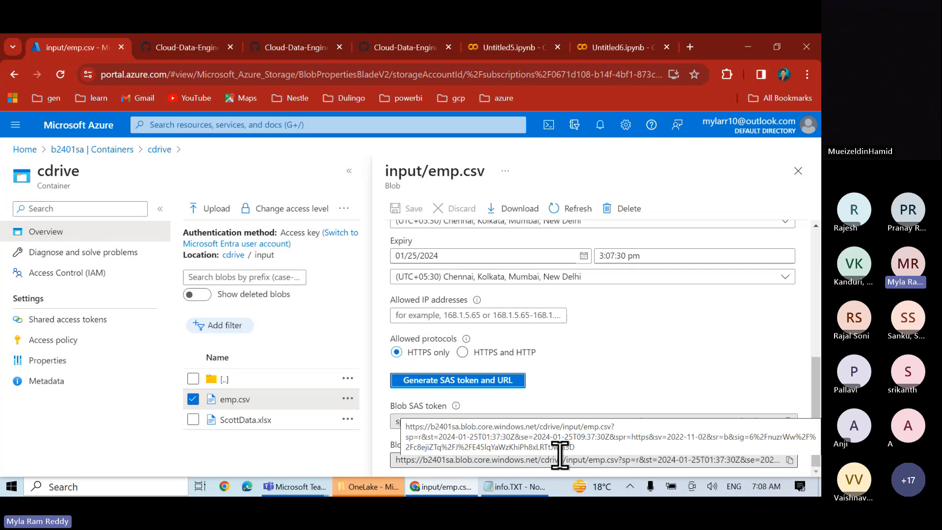
click(789, 460)
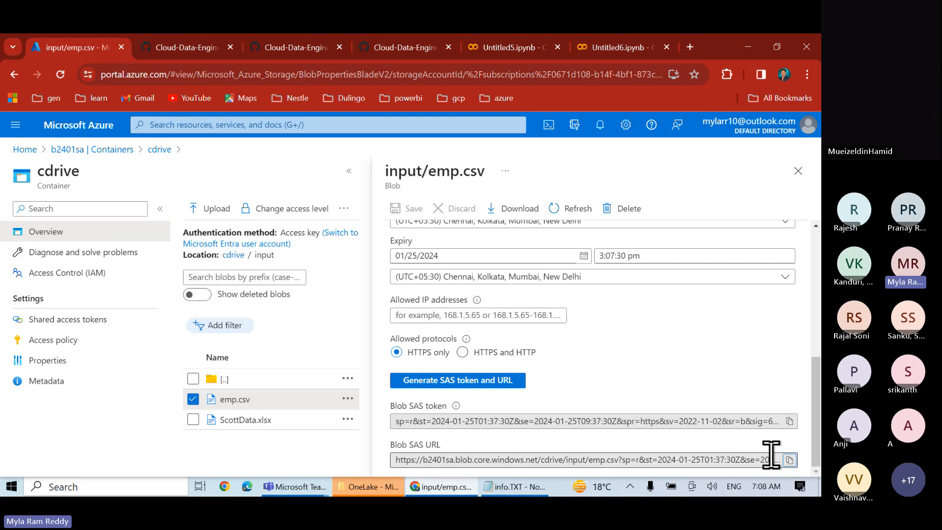
click(608, 47)
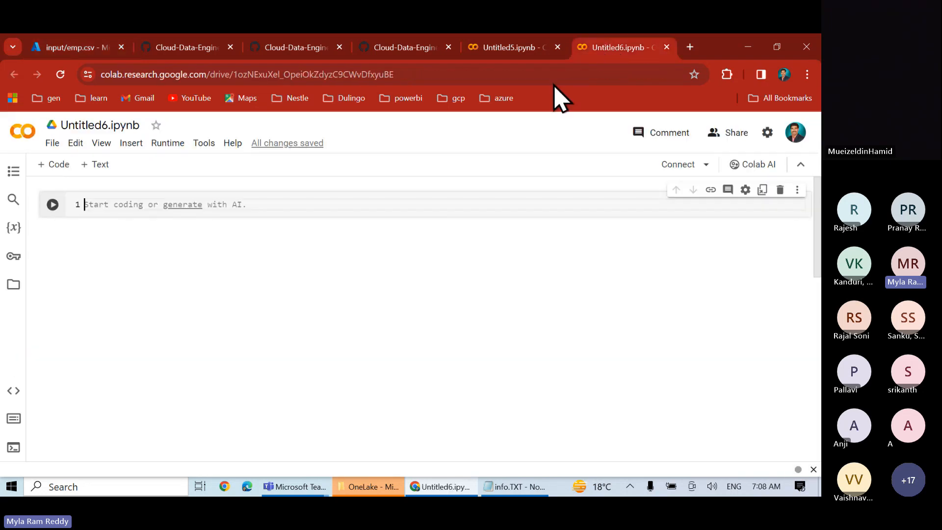
text(#)
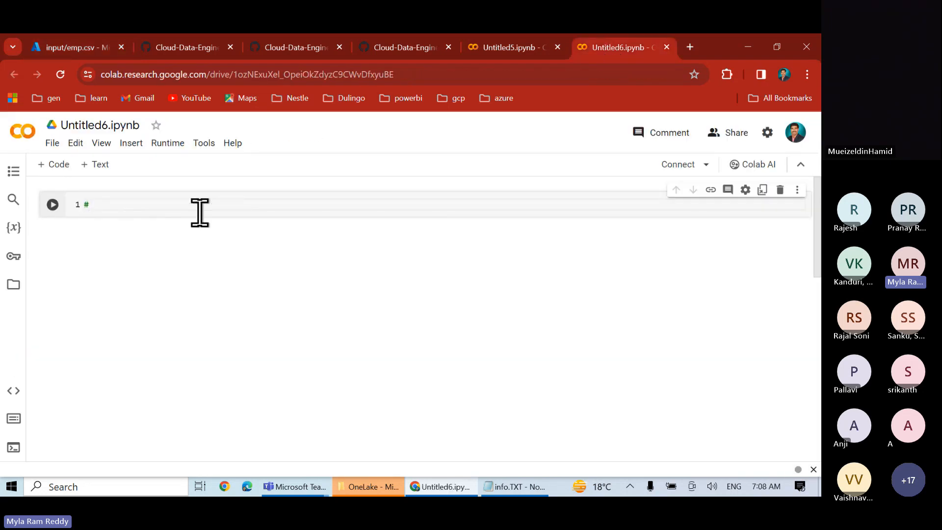
key(ctrl+v)
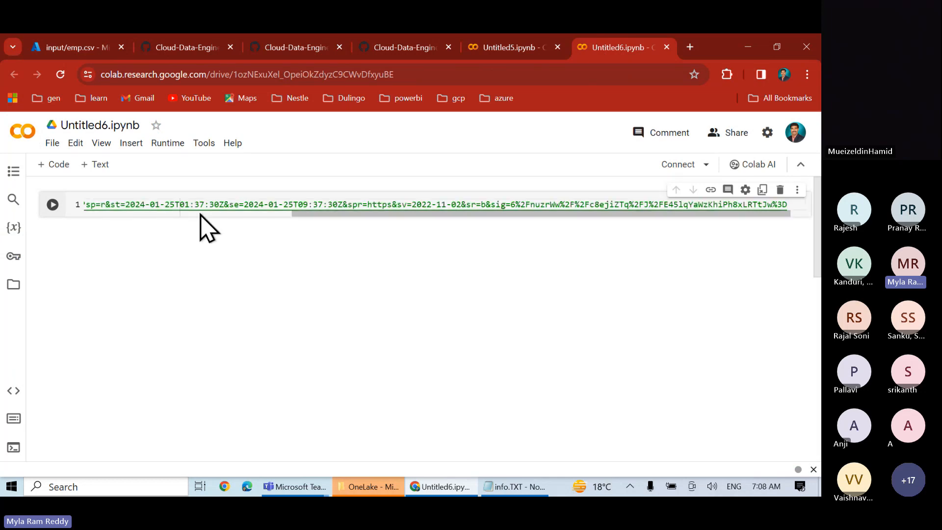
key(shift+Return)
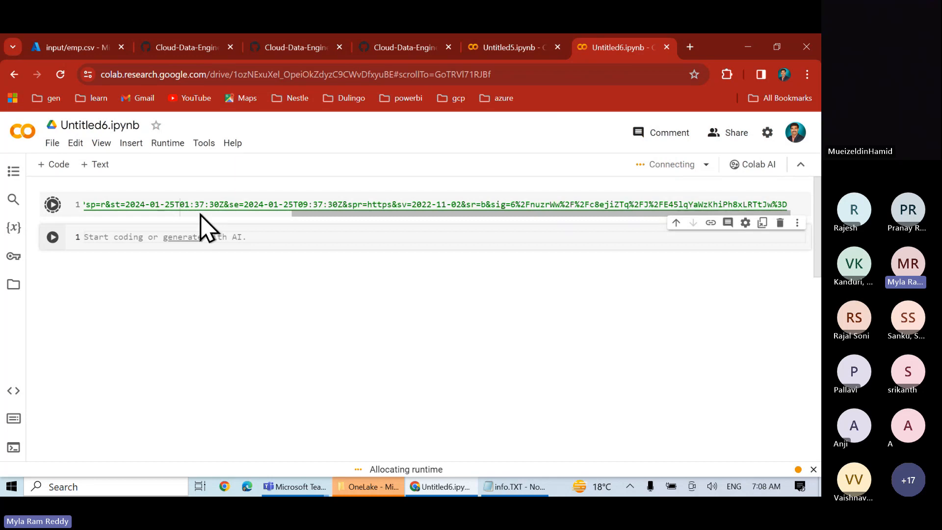
click(185, 203)
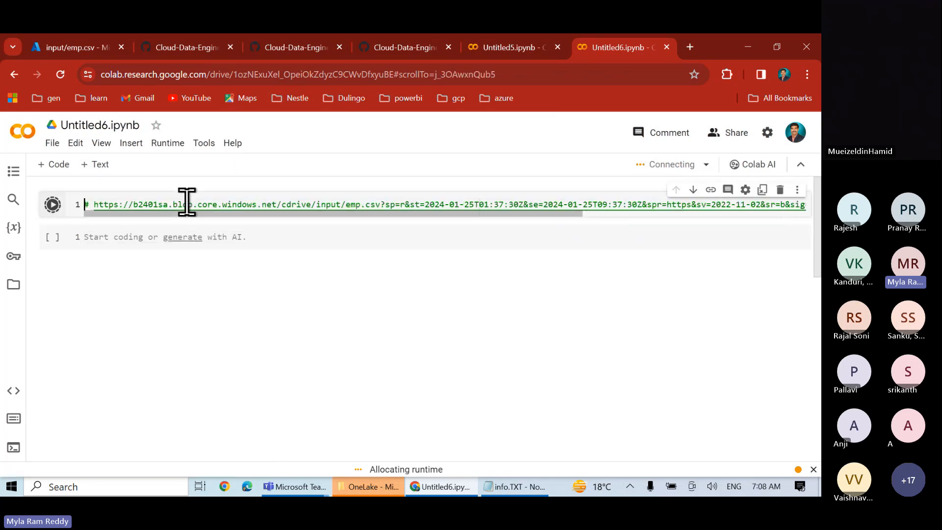
Copy the pandas blob-reading sample code from ADF03_Storage Account.md on GitHub into the second cell of the Untitled6.ipynb notebook.
key(alt+Tab)
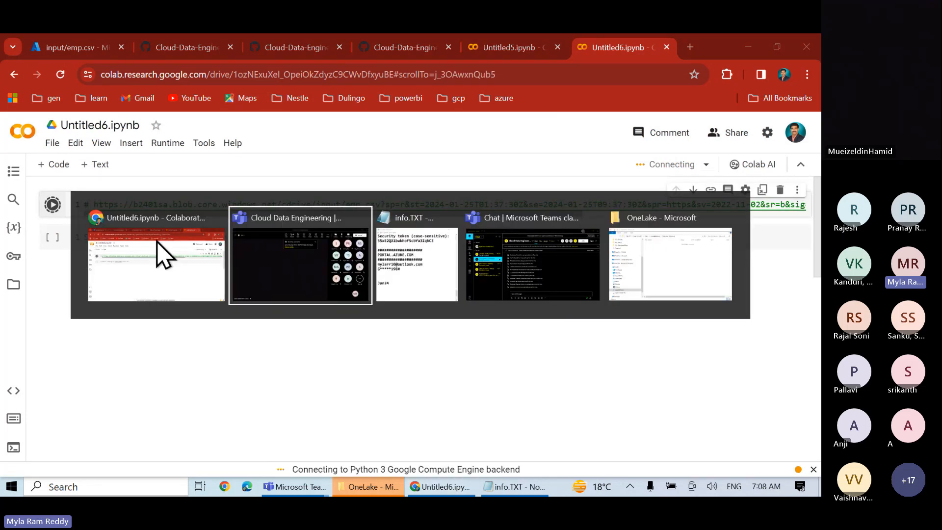
click(156, 255)
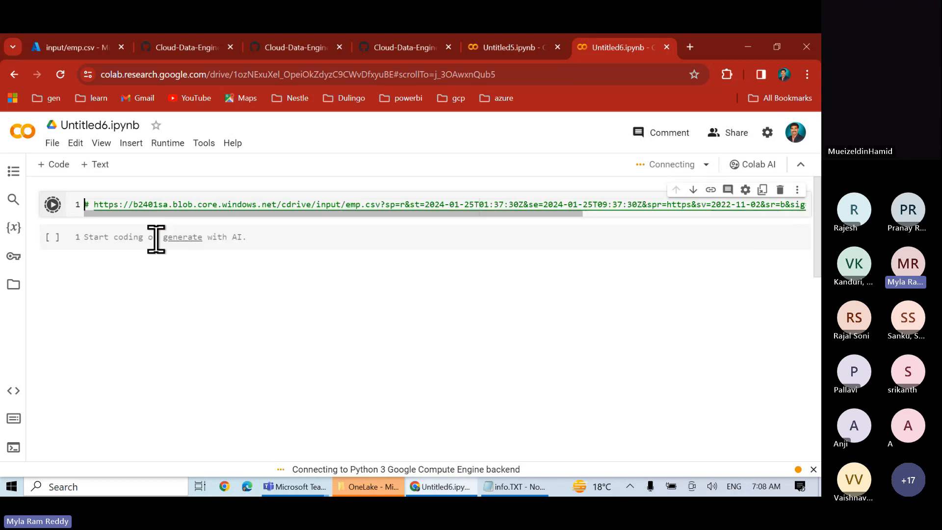
click(74, 45)
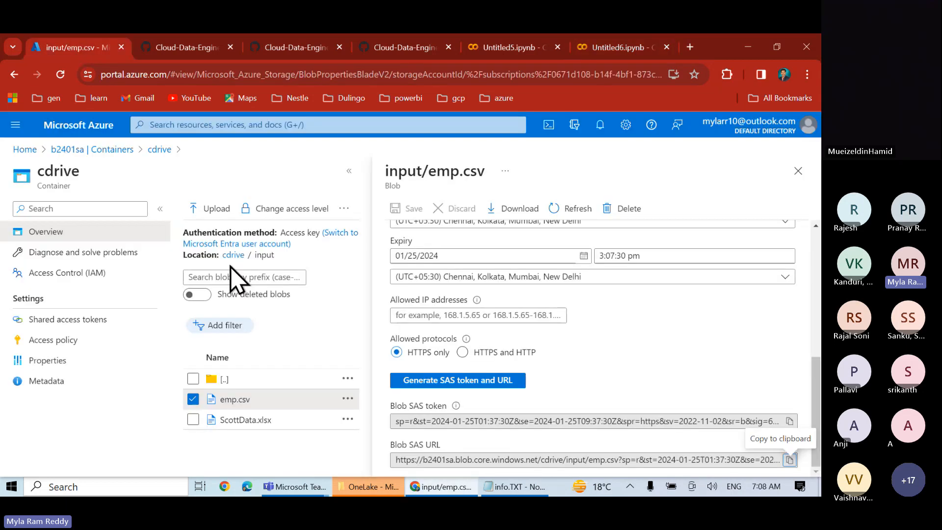
click(194, 55)
click(286, 49)
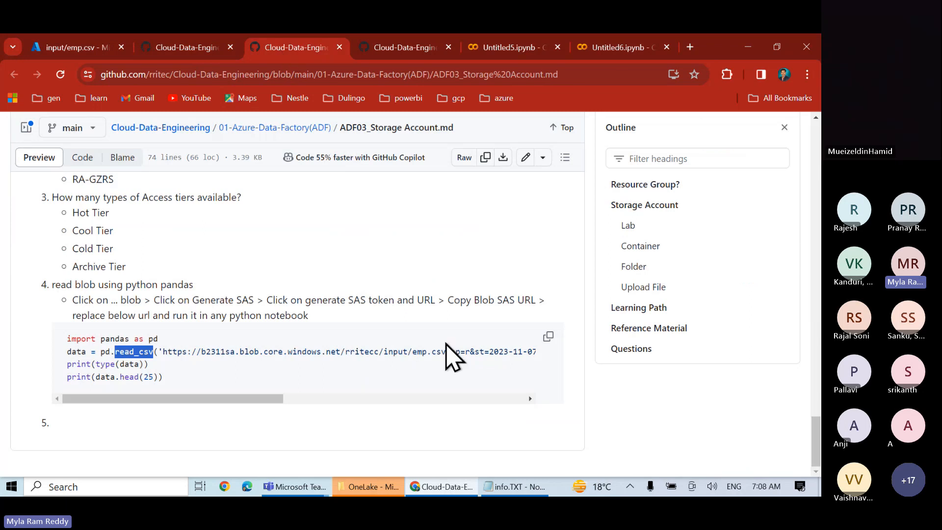
click(548, 337)
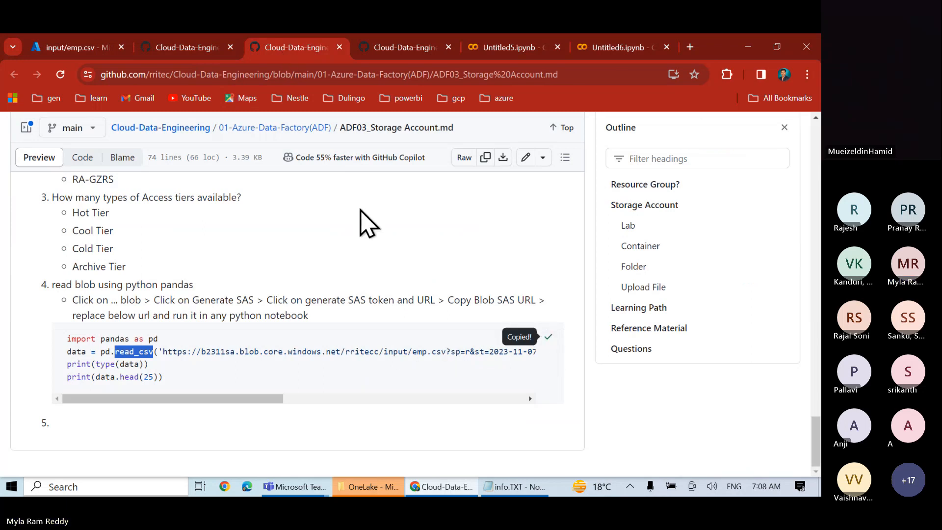
click(611, 49)
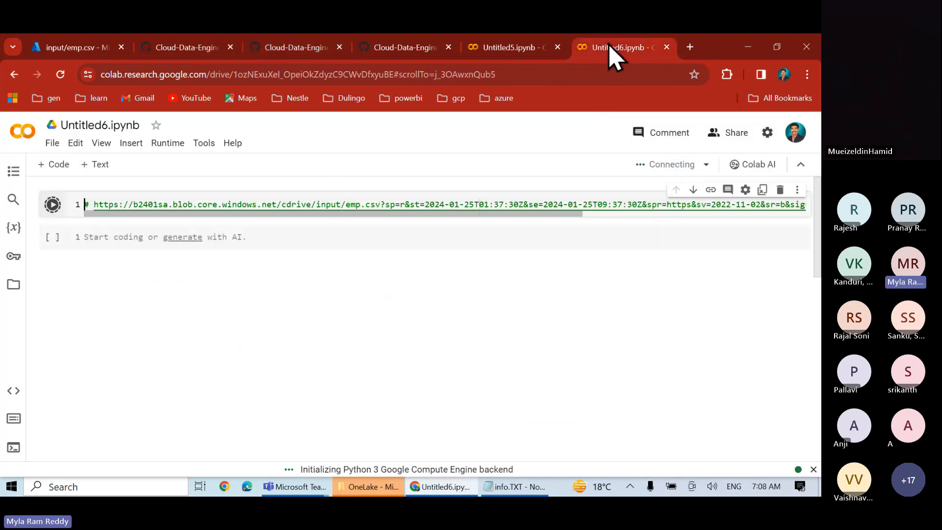
click(101, 235)
key(ctrl+v)
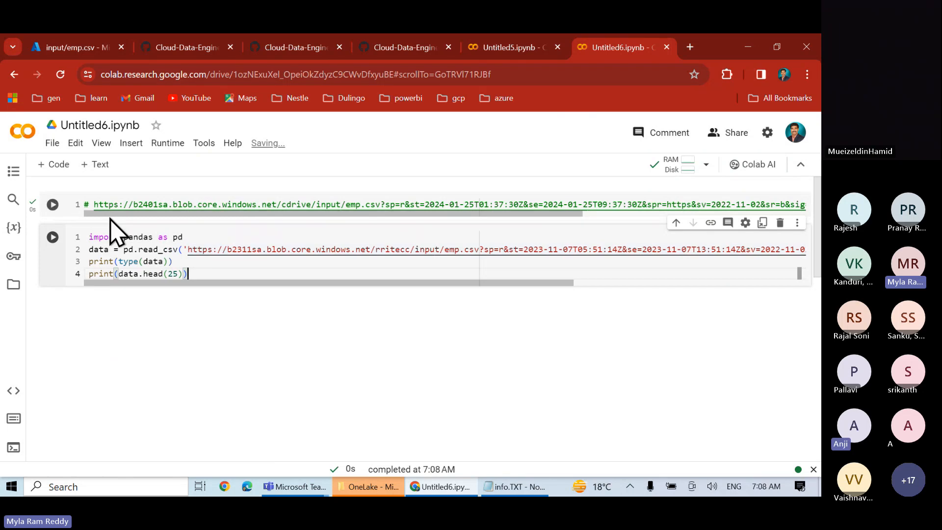
Convert the commented SAS URL in the first cell into a double-quoted string assigned to a variable named url.
click(95, 204)
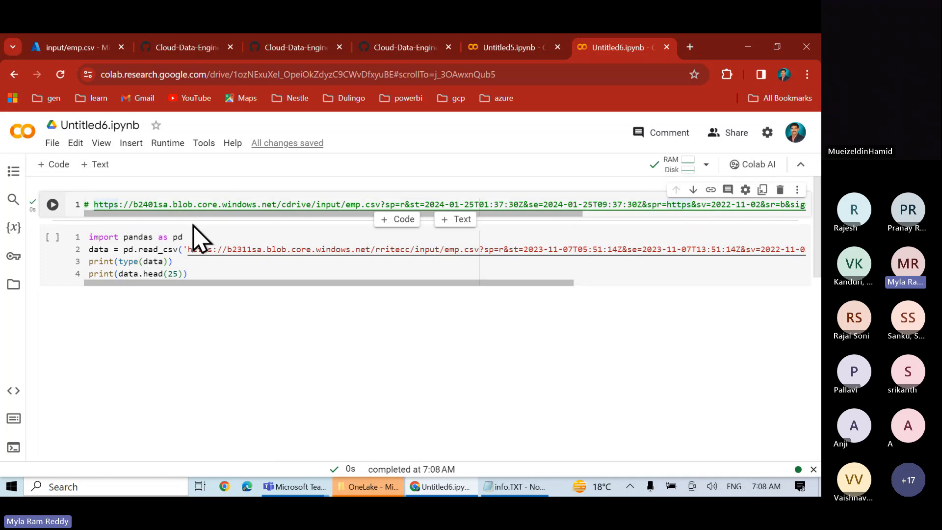
click(93, 204)
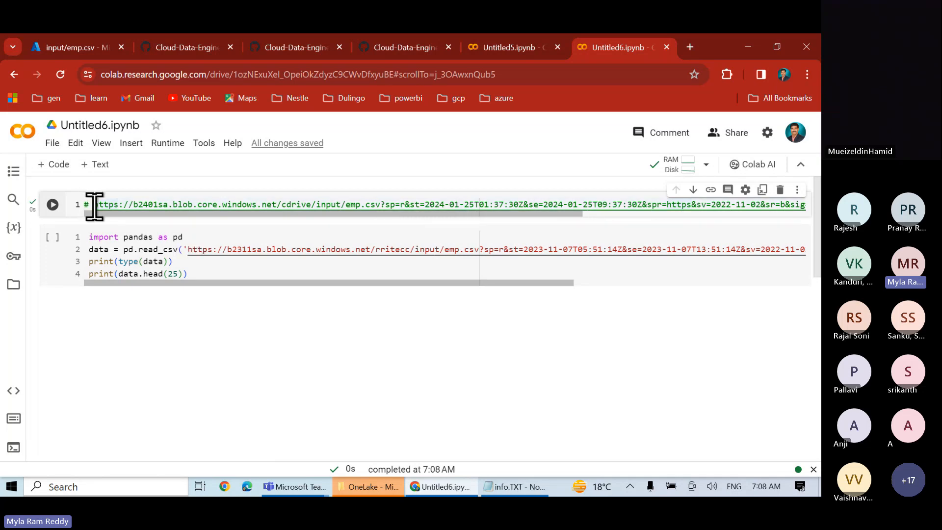
key(BackSpace)
key(BackSpace)
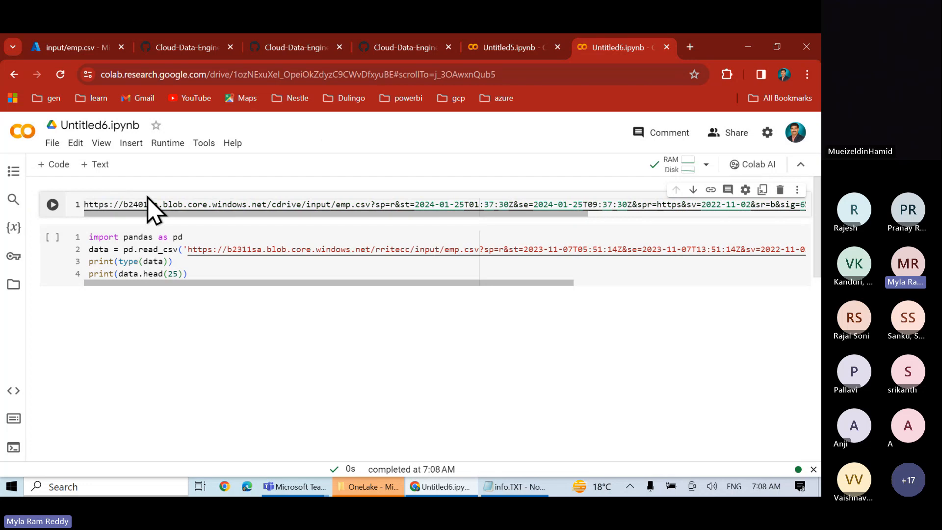
text(url=)
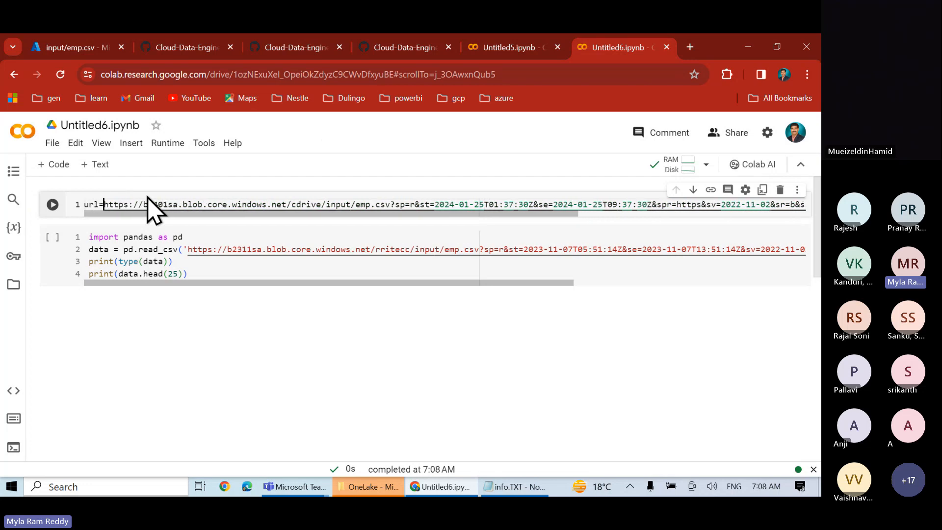
text(")
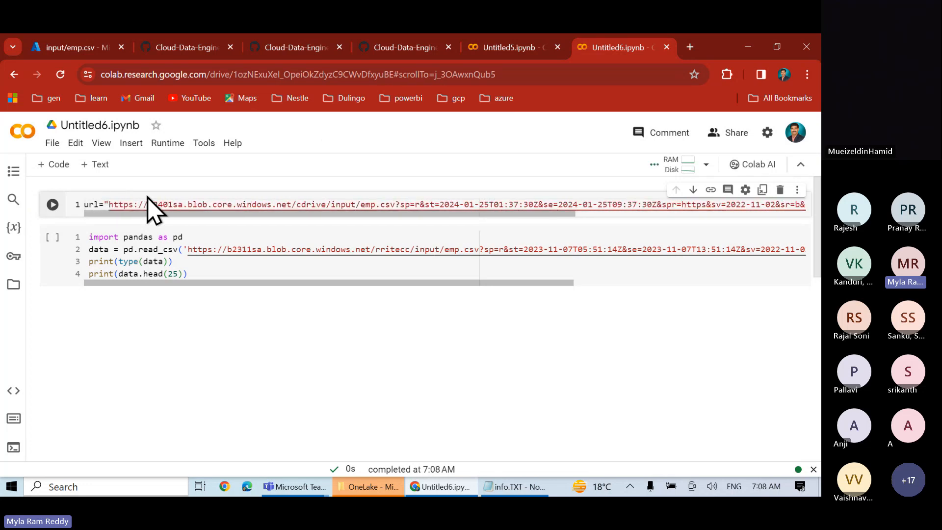
key(End)
text(")
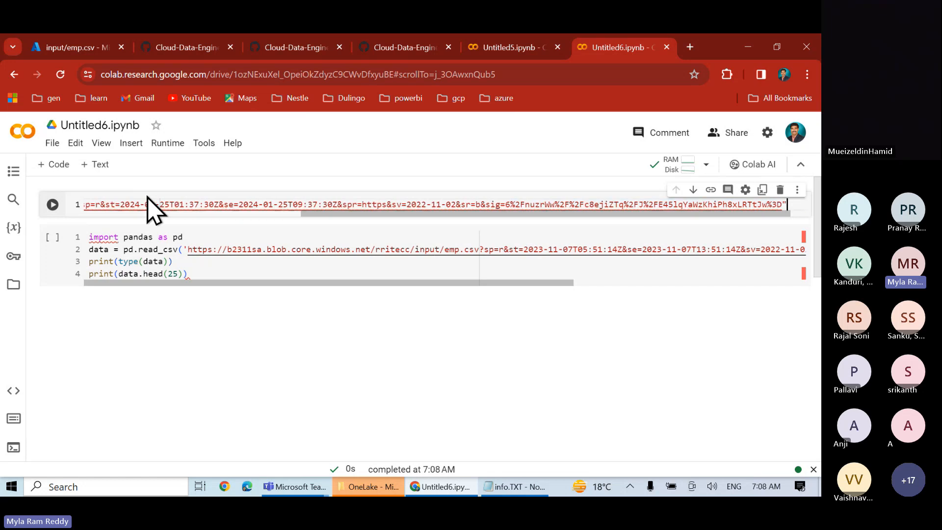
Replace the hard-coded sample address inside the pd.read_csv call with the url variable.
click(184, 250)
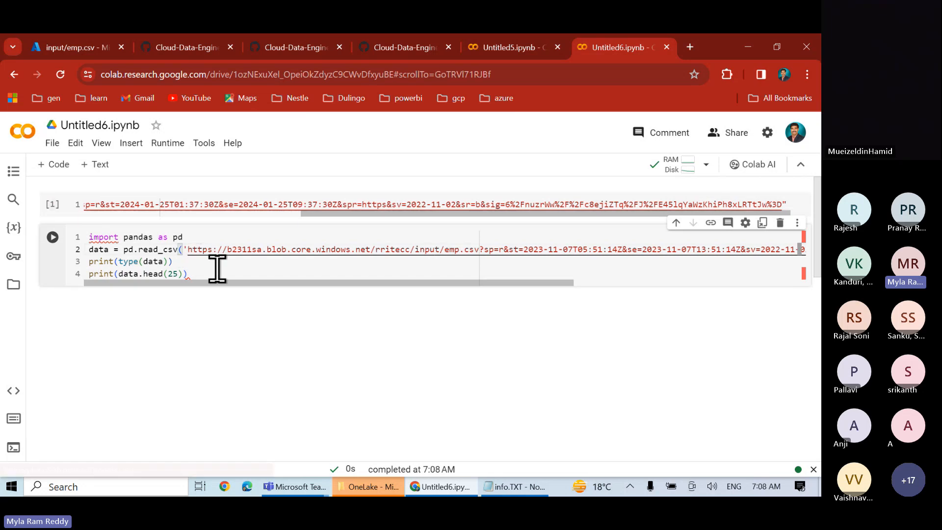
key(shift+End)
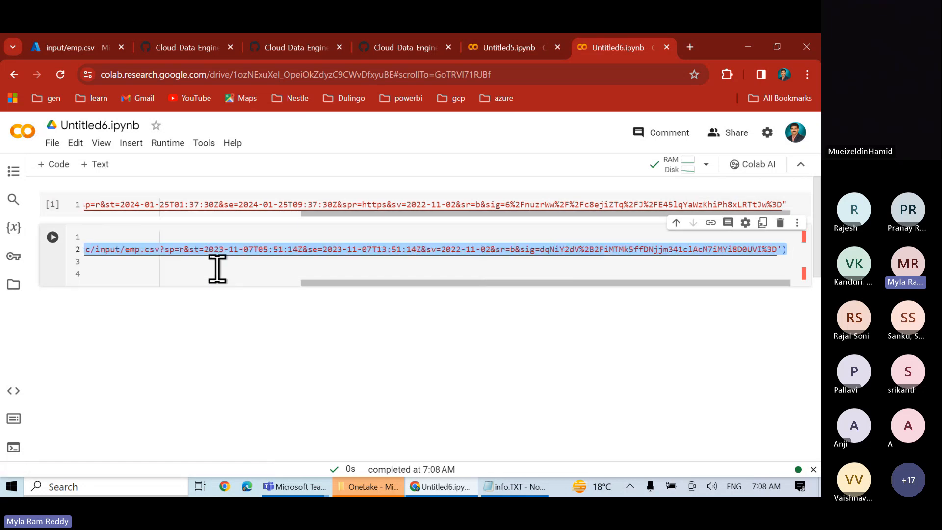
key(shift+Left)
key(BackSpace)
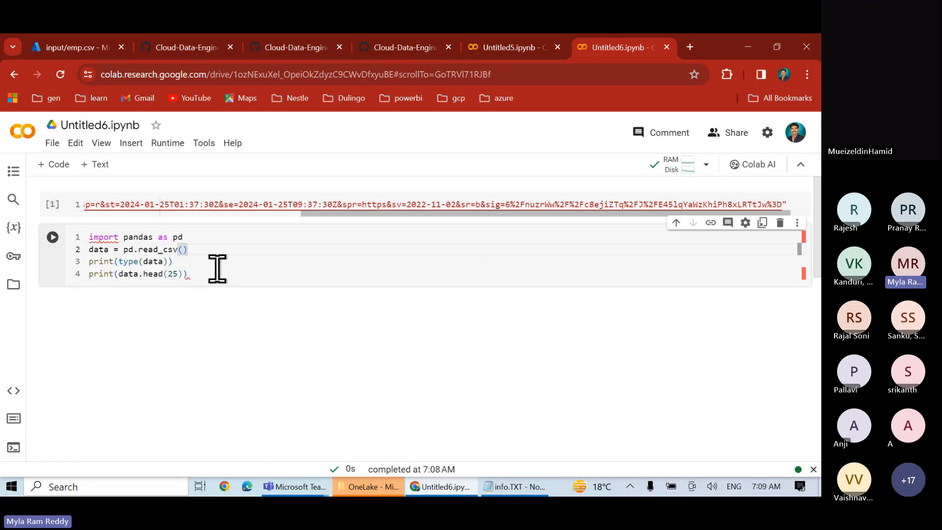
text(url)
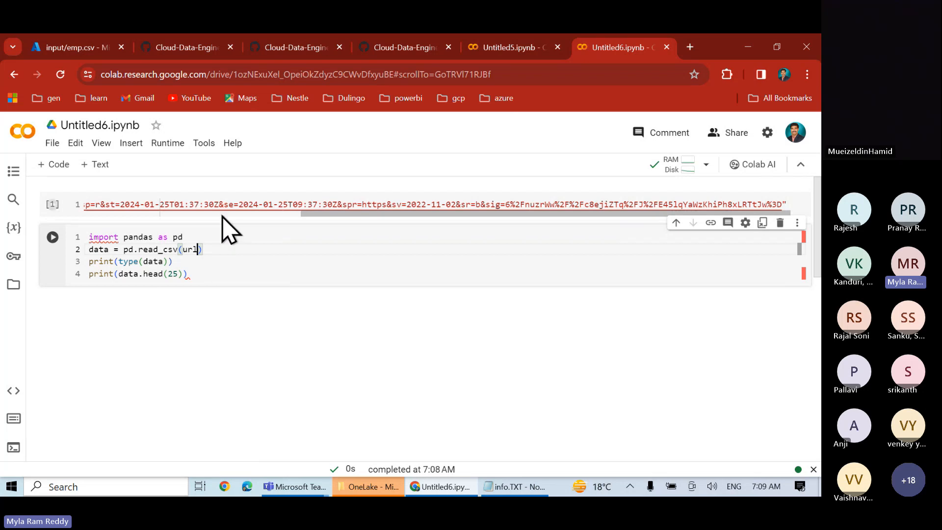
Run the cell that defines url, followed by the pandas cell that reads and prints the data.
click(183, 206)
key(shift+Return)
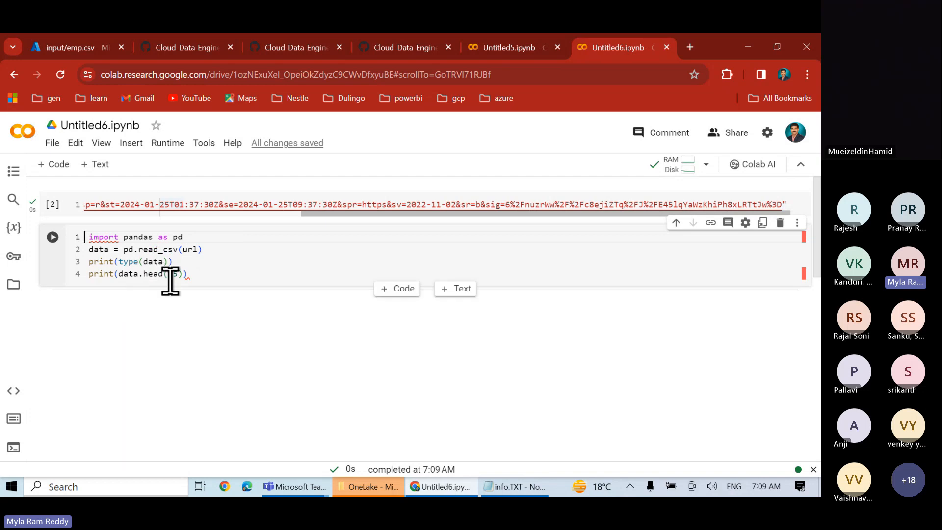
click(203, 274)
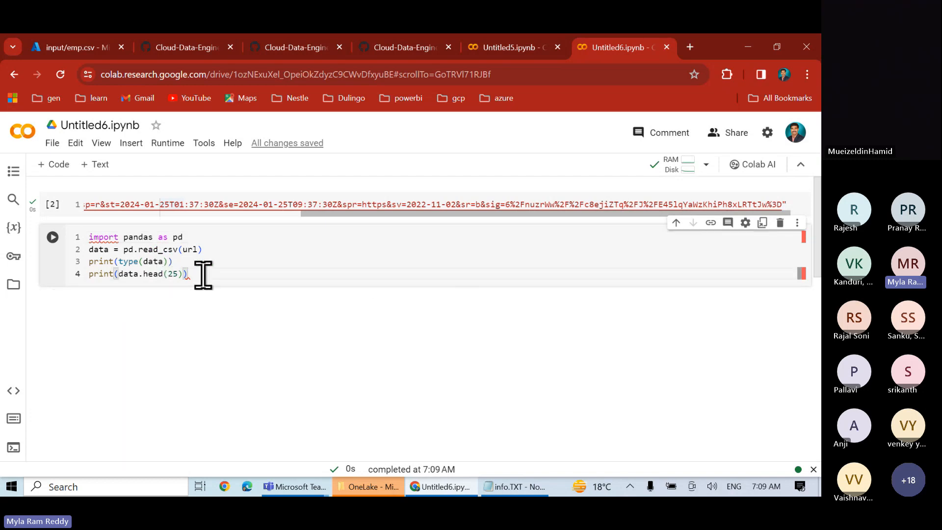
key(shift+Return)
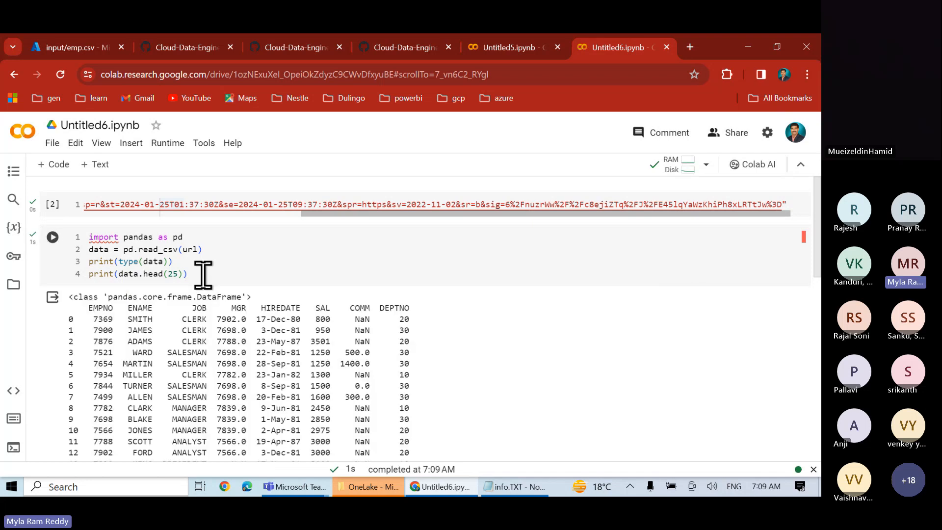
Review the printed DataFrame and highlight the DEPTNO value in its last row.
scroll(334, 360, down, 2)
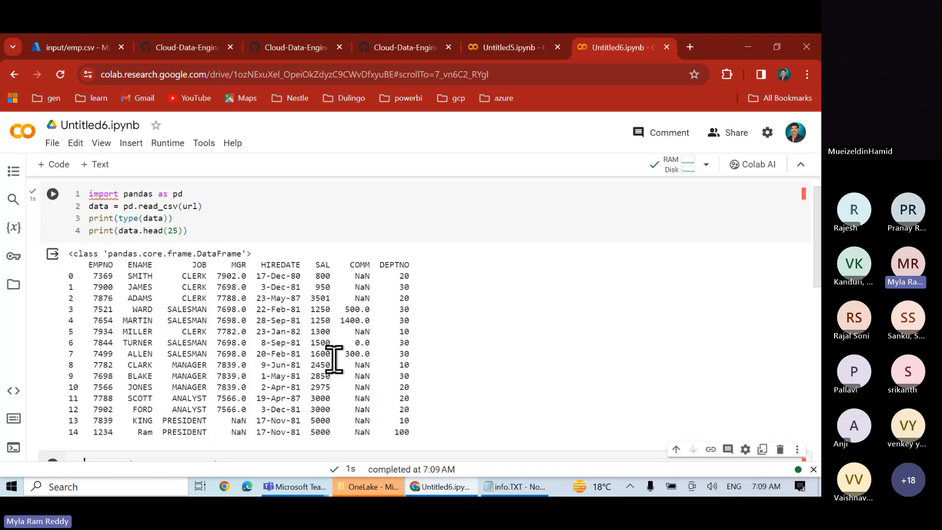
double_click(403, 373)
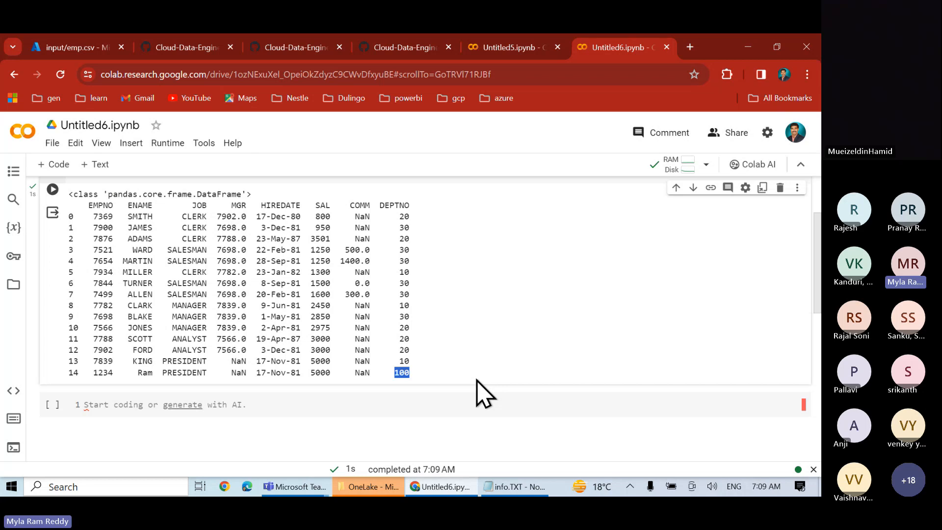
scroll(483, 393, up, 1)
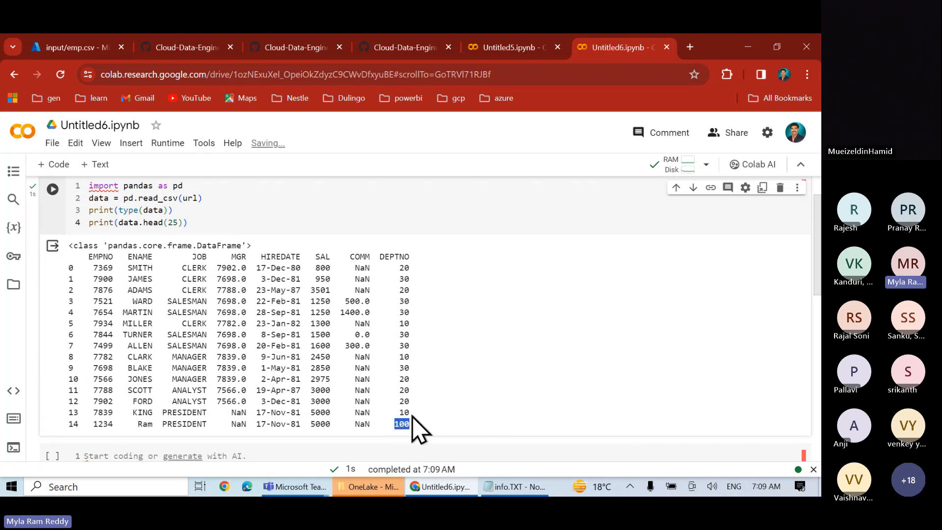
Switch to the Azure portal, reopen emp.csv from the input folder, and show the last record in the blob's editor.
click(69, 47)
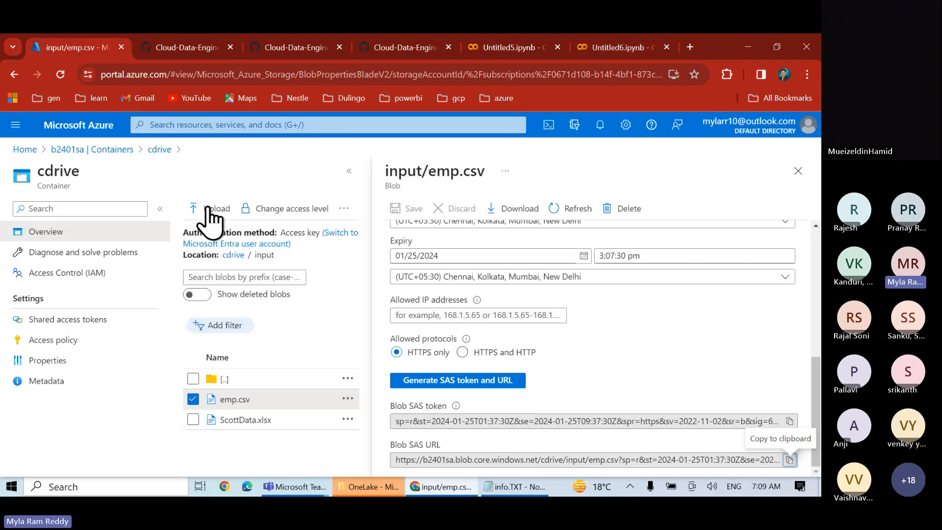
click(798, 172)
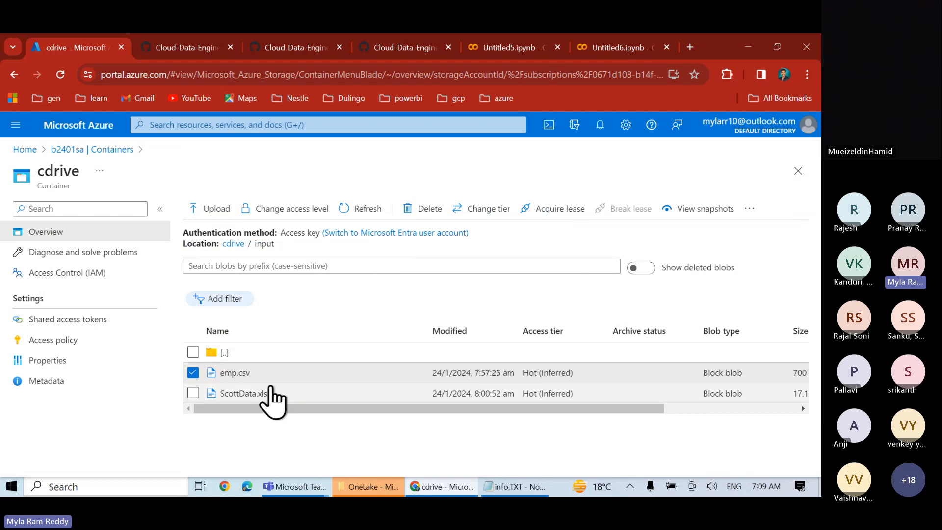
click(233, 373)
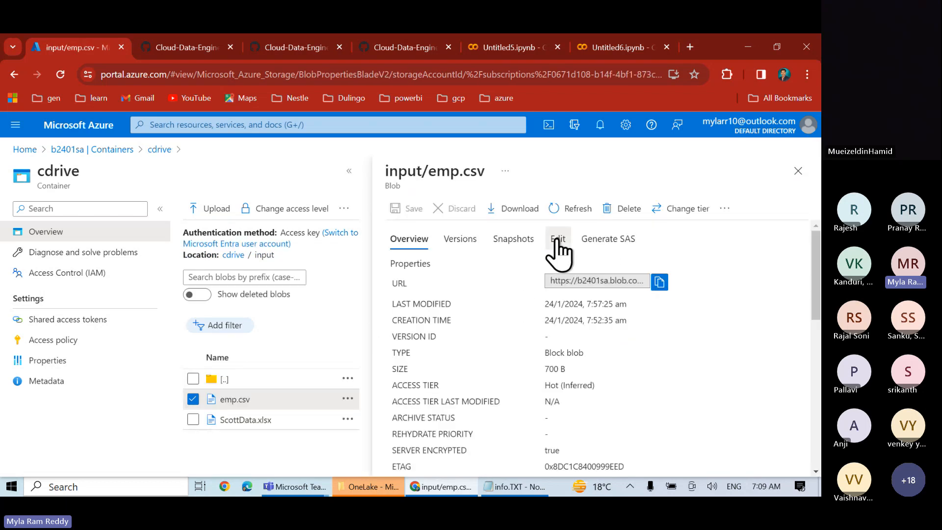
click(558, 240)
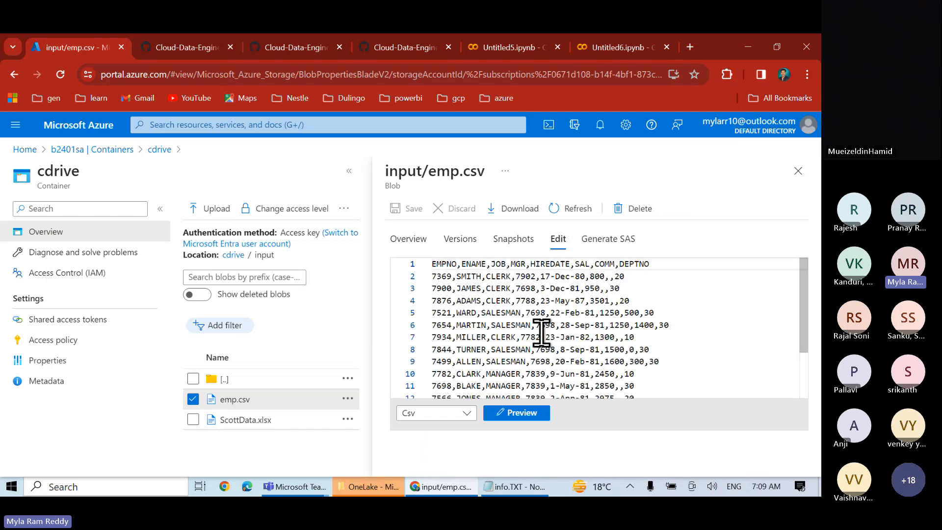
scroll(542, 330, down, 2)
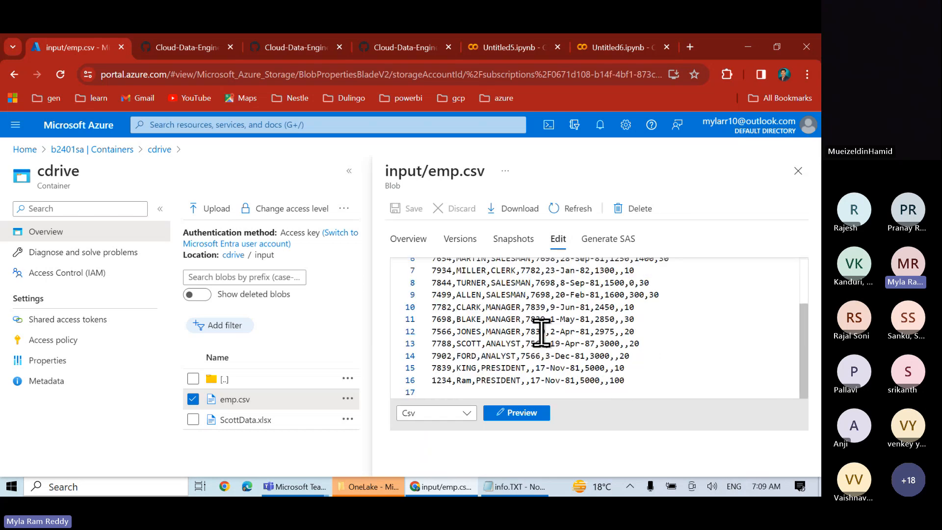
Change the salary in the last record of emp.csv to 10000, save the blob, and highlight the new value.
double_click(463, 383)
click(584, 380)
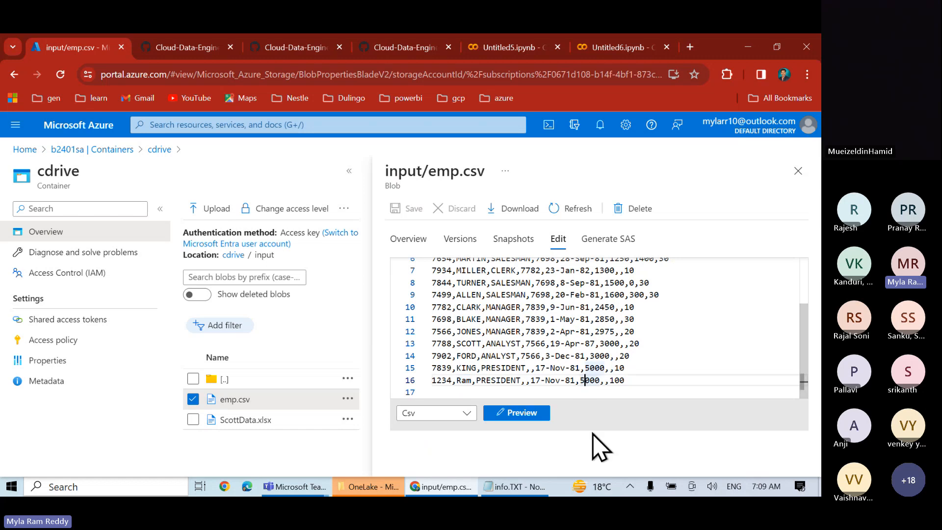
key(BackSpace)
text(10)
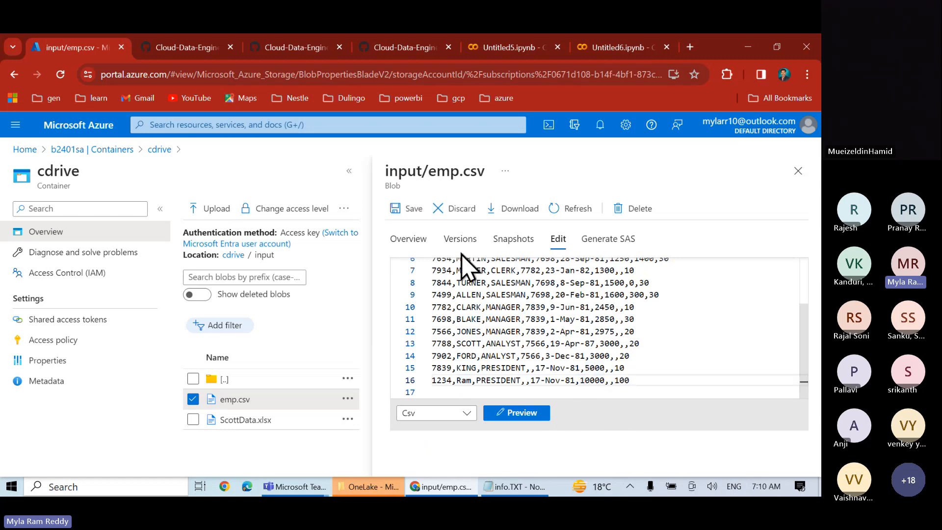
click(413, 216)
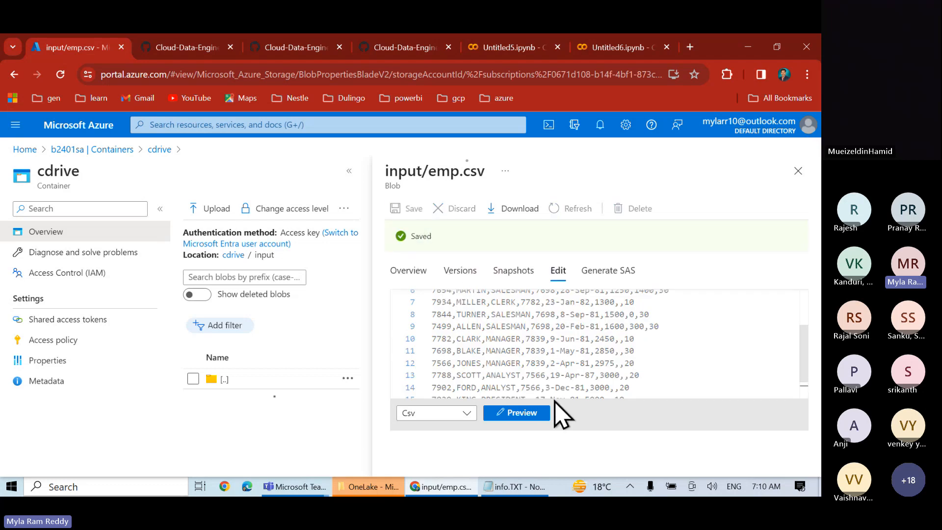
scroll(582, 368, down, 1)
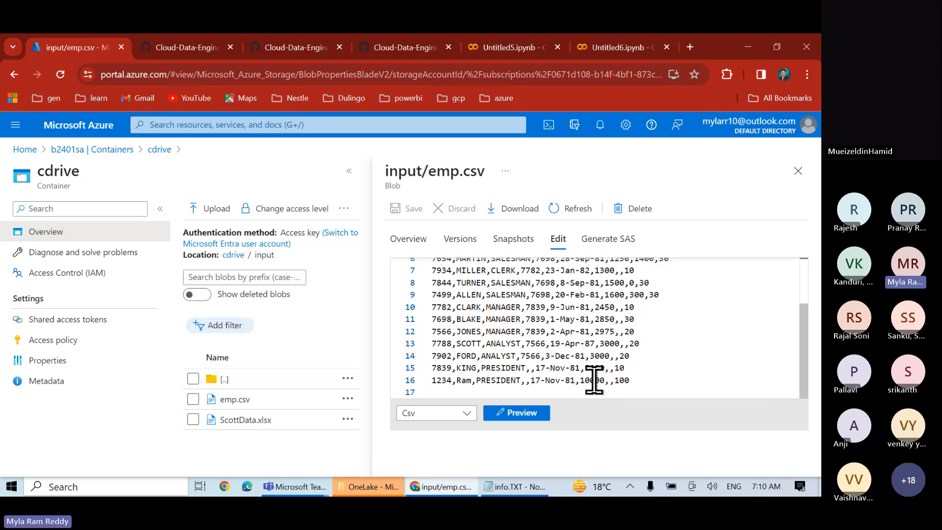
double_click(594, 380)
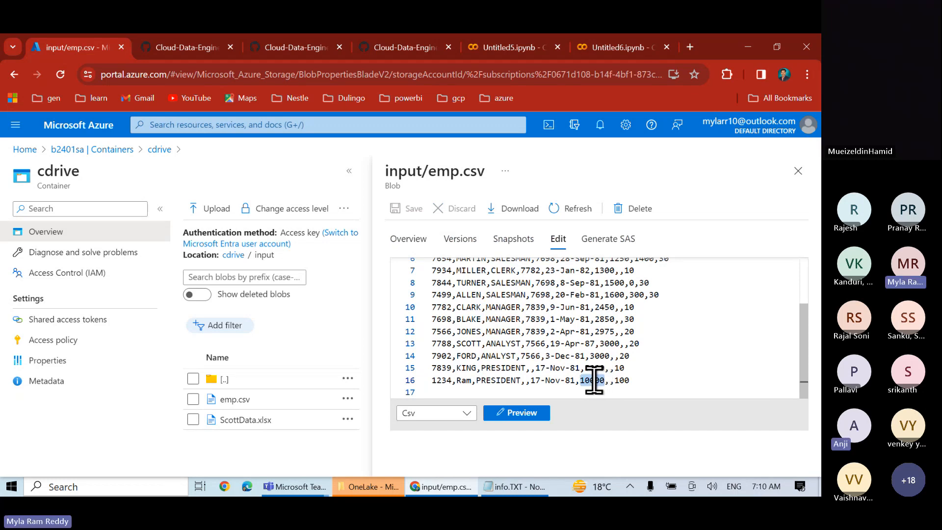
Switch to the Untitled6.ipynb notebook, rerun the pandas cell, and highlight the SAL value in the last row.
click(610, 51)
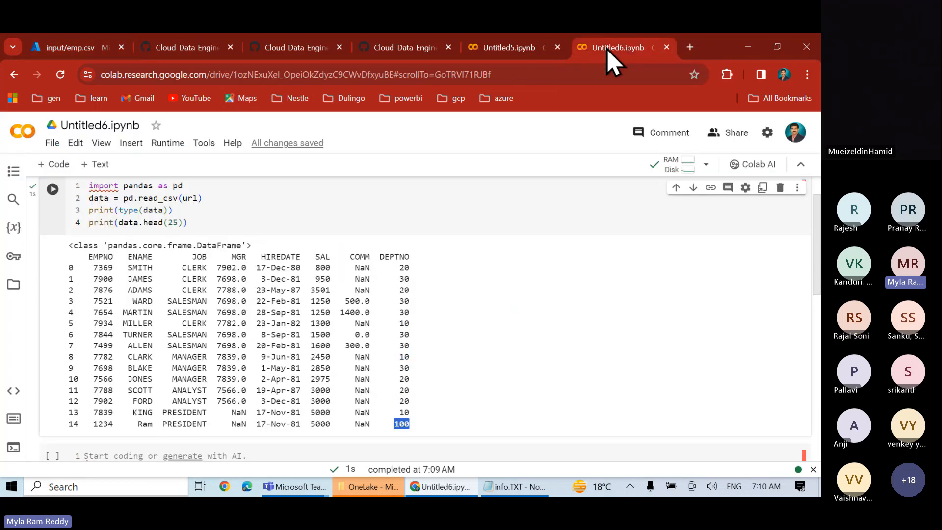
scroll(244, 219, up, 1)
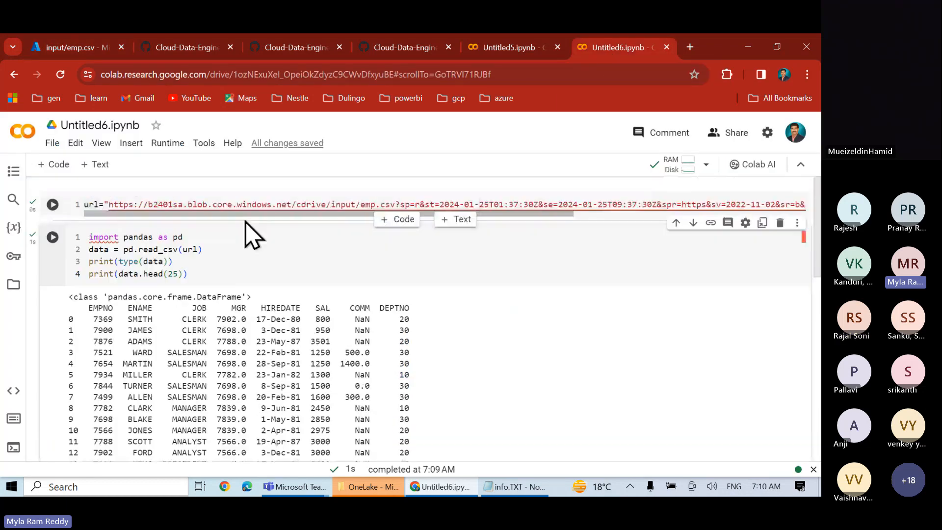
click(226, 261)
key(shift+Return)
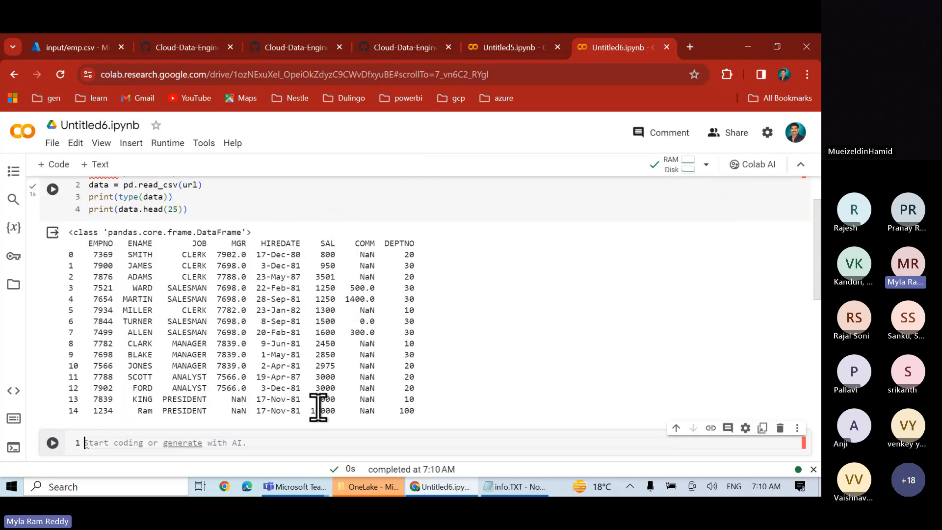
double_click(318, 409)
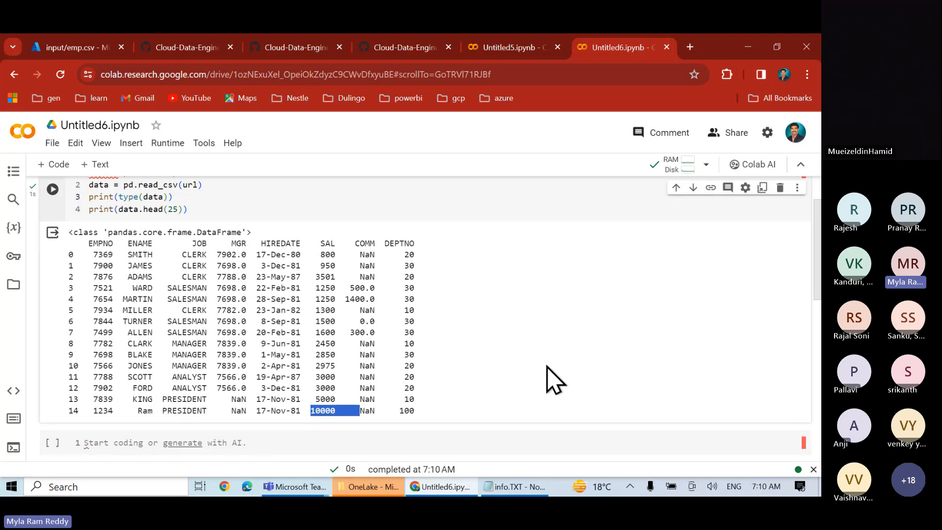
Highlight the read_csv function that takes the url variable in the pandas cell.
scroll(553, 380, up, 2)
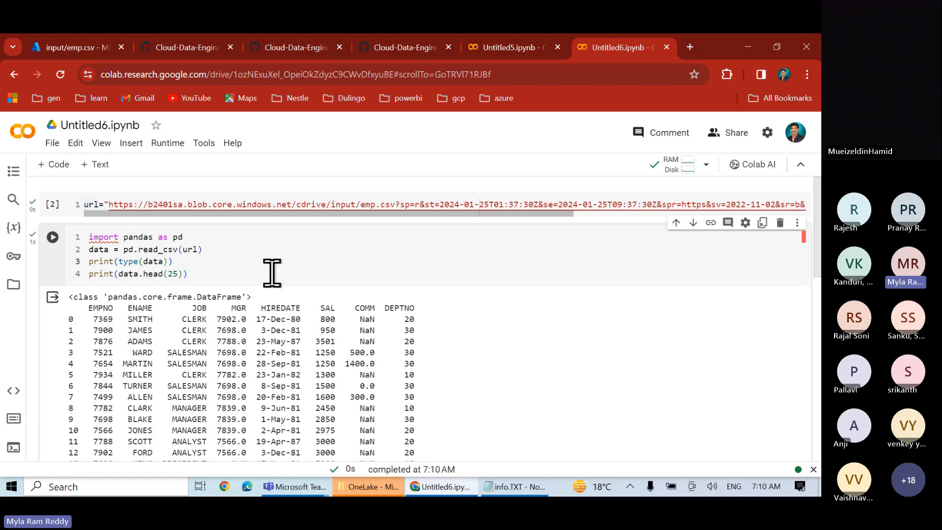
double_click(156, 249)
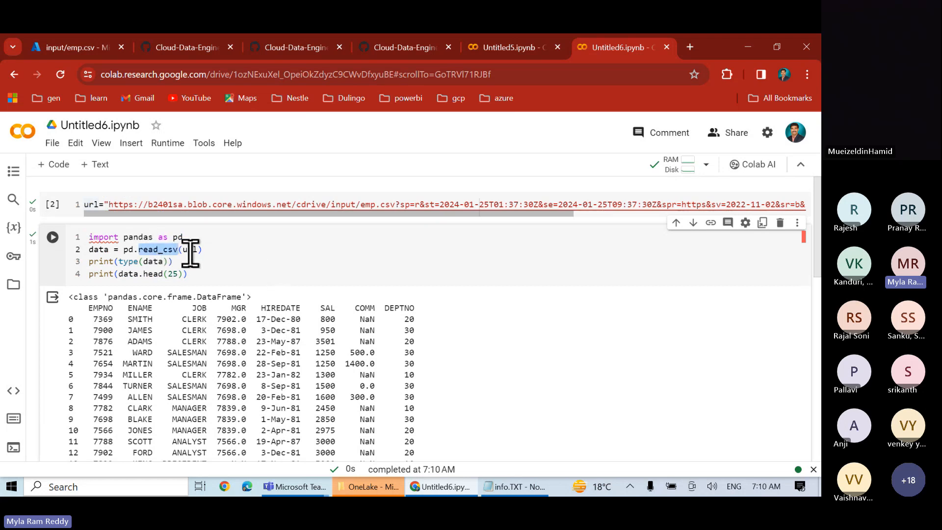
Delete the two print lines from the pandas cell and undo the deletion.
mouse_move(195, 251)
click(195, 275)
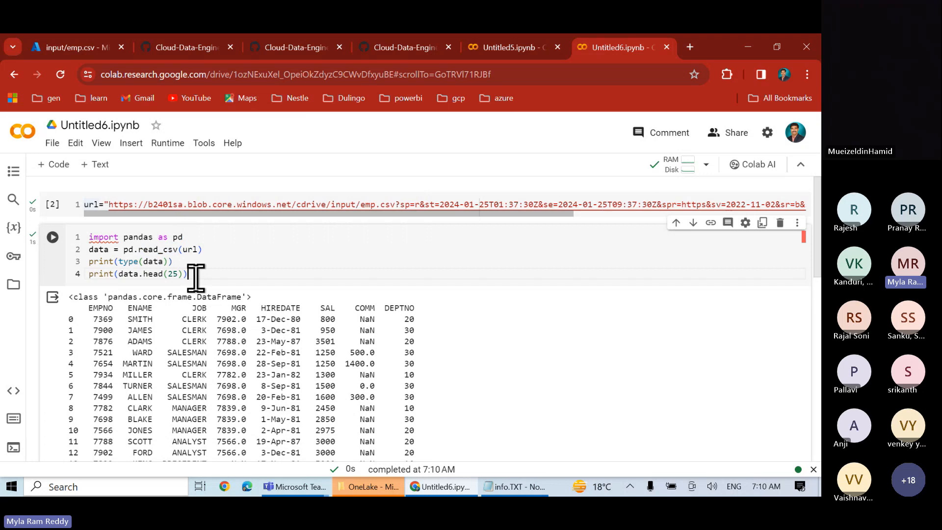
shift+click(91, 265)
key(BackSpace)
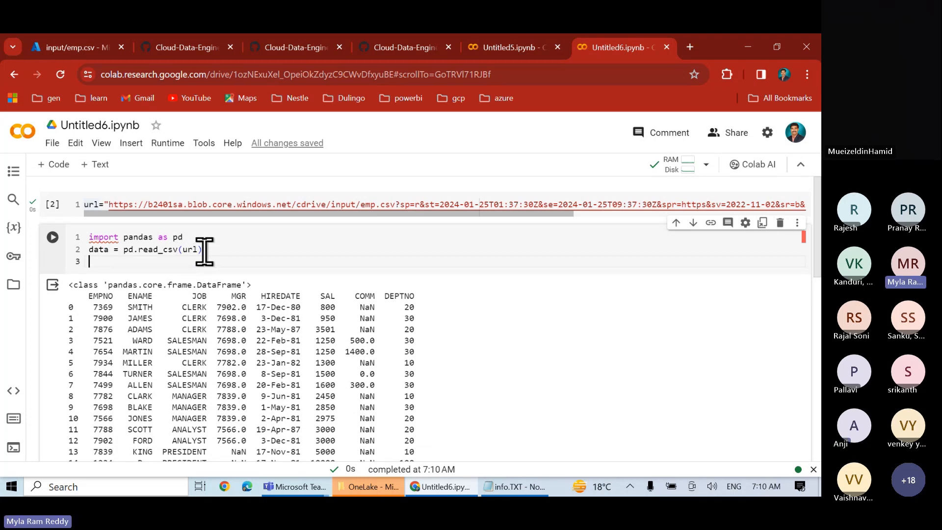
key(ctrl+z)
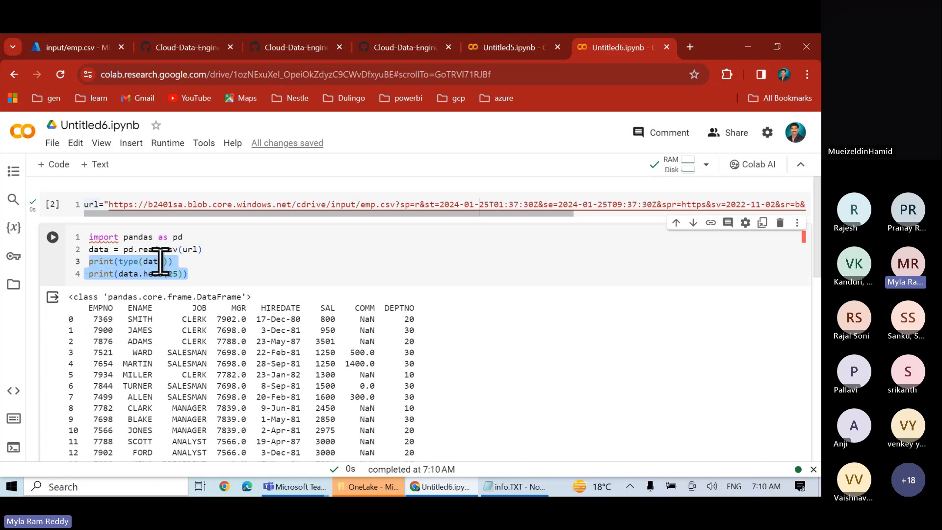
Examine the printed DataFrame type, the head(25) call, and the row index numbers in the output.
double_click(219, 296)
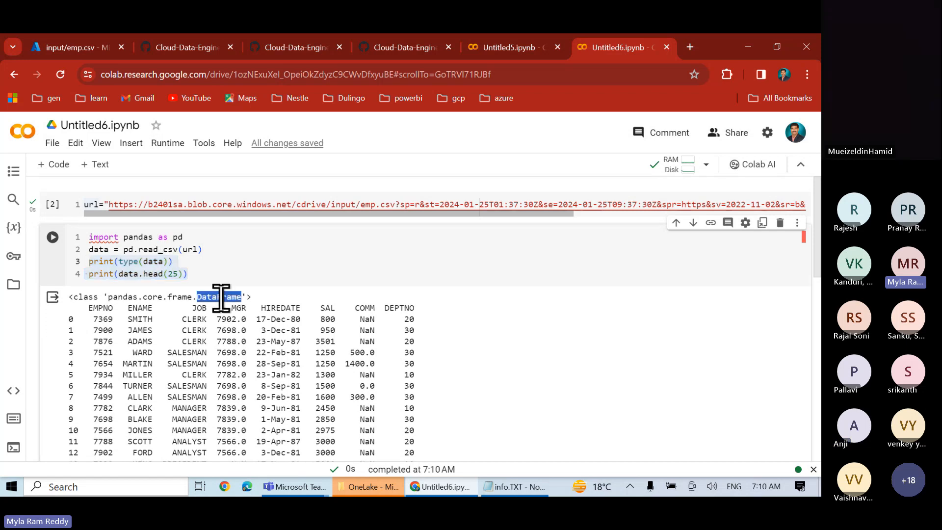
double_click(155, 273)
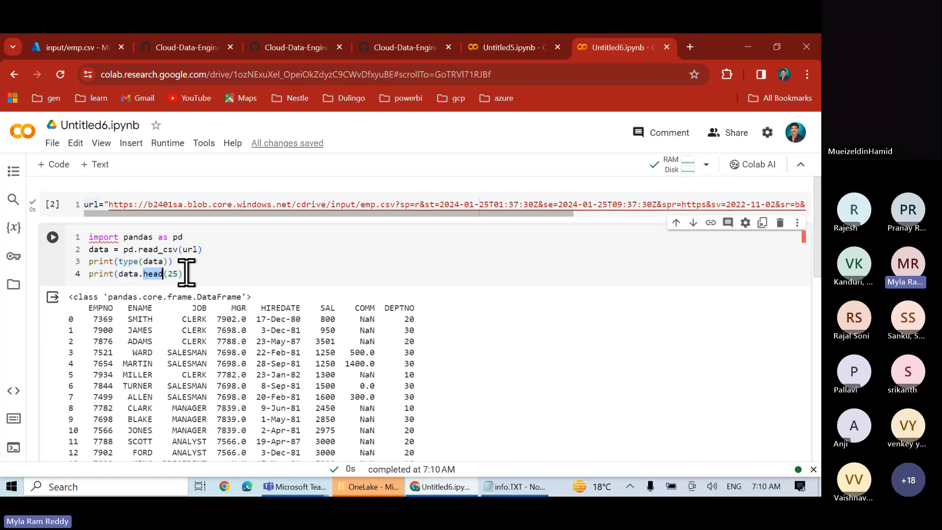
double_click(172, 273)
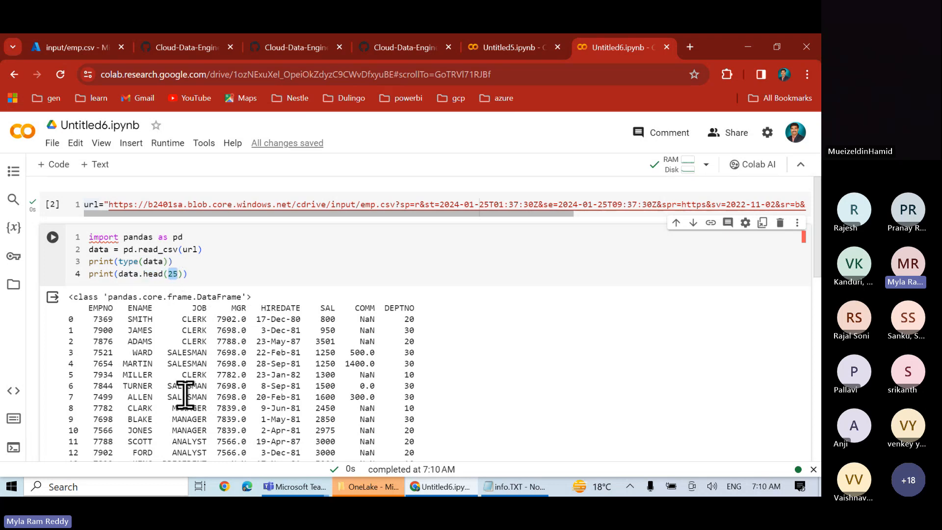
scroll(185, 395, down, 3)
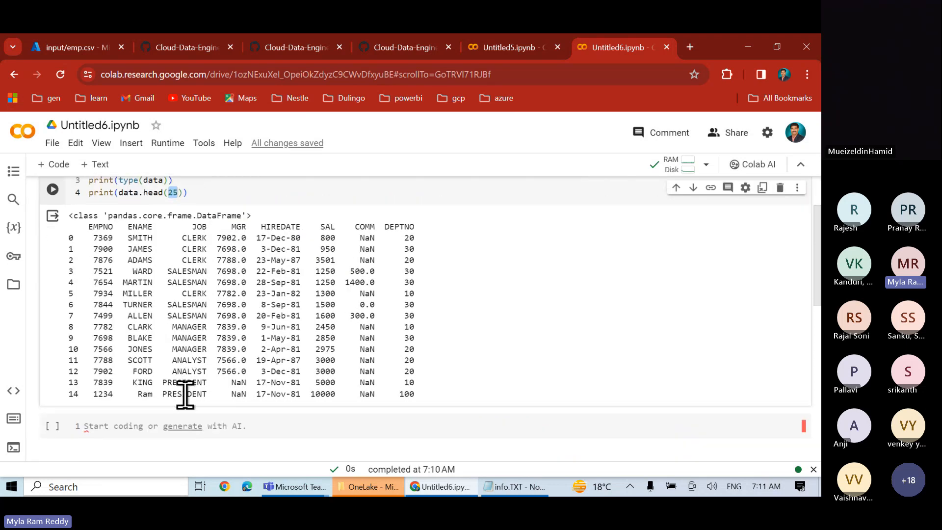
scroll(185, 394, up, 3)
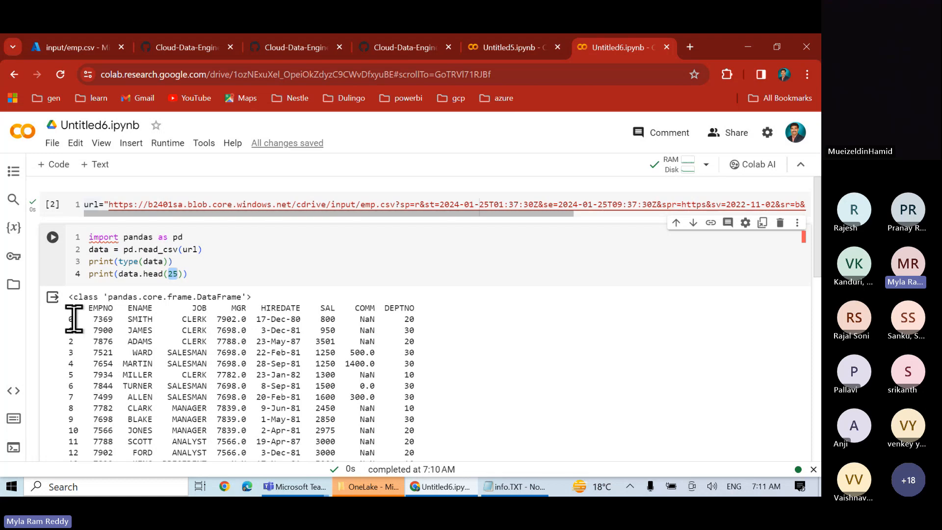
drag(64, 319, 74, 319)
scroll(120, 374, down, 3)
scroll(120, 374, up, 3)
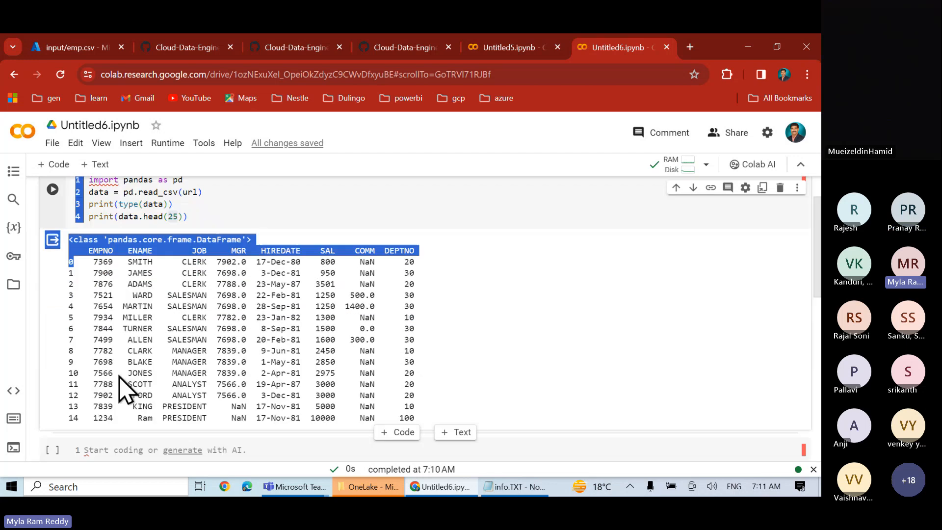
Set the row count in data.head to 5 and rerun the pandas cell.
click(177, 273)
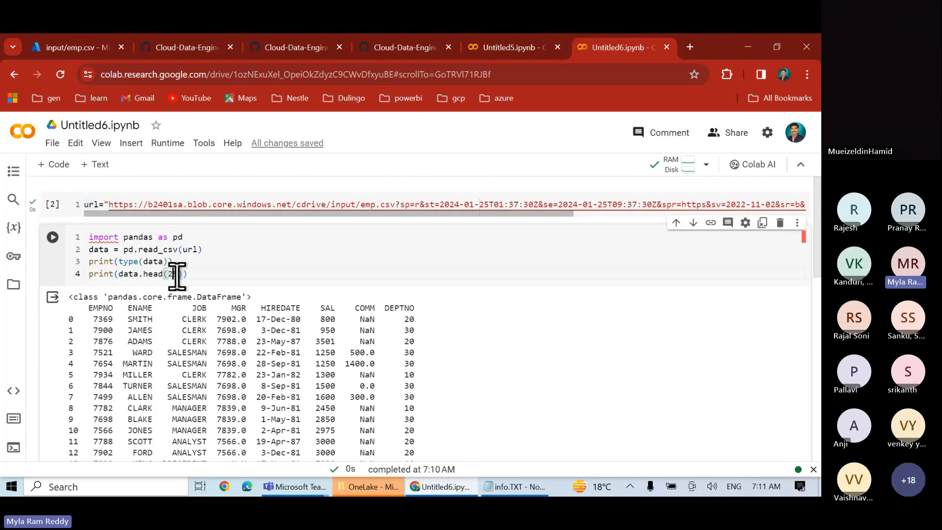
key(shift+Return)
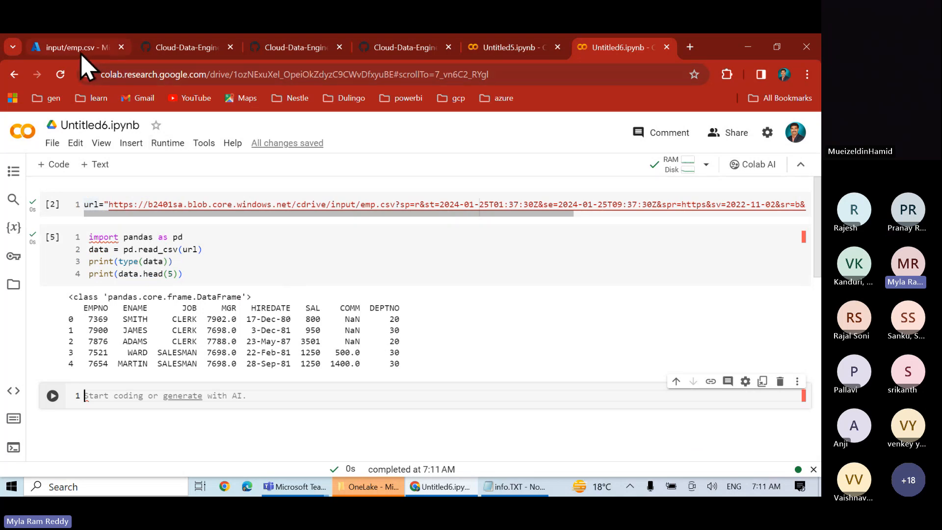
Switch to ADF03_Storage Account.md on GitHub and highlight the question on reading a blob with pandas, plus pandas and read_csv in its code.
click(280, 50)
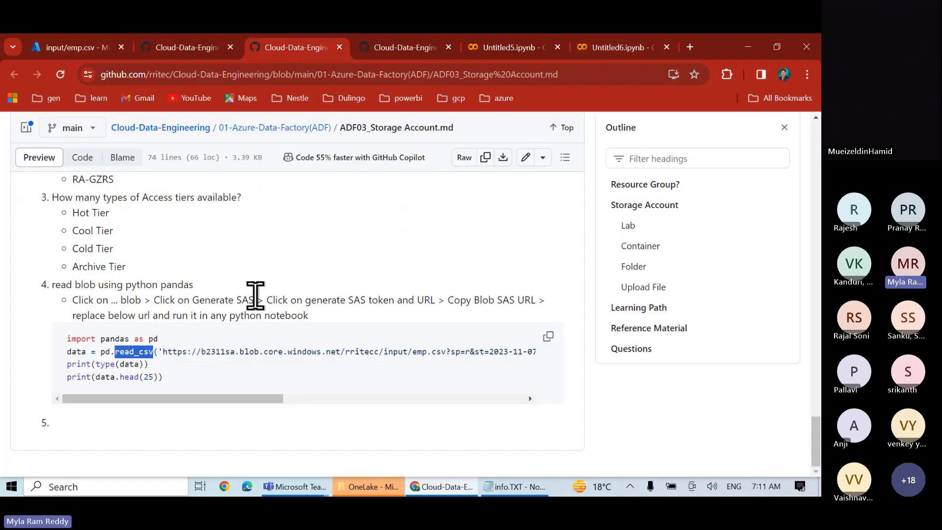
drag(56, 285, 186, 281)
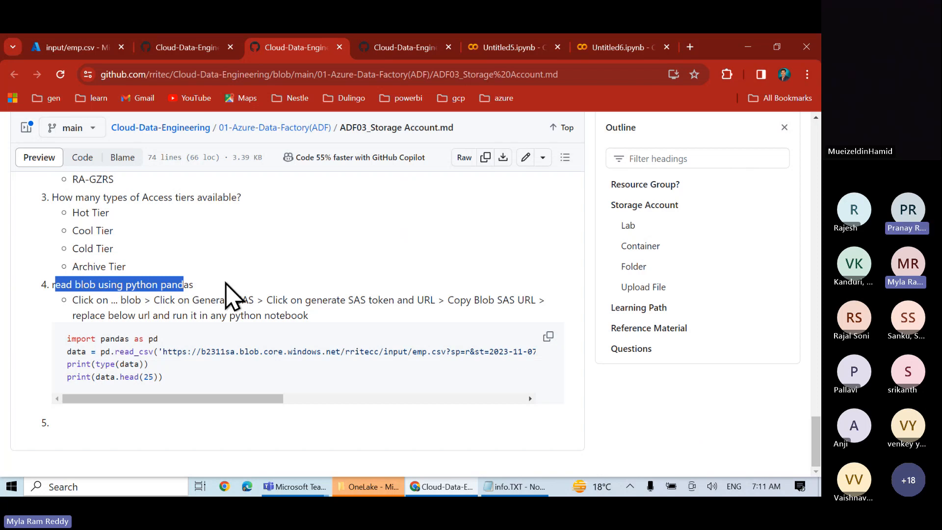
double_click(113, 338)
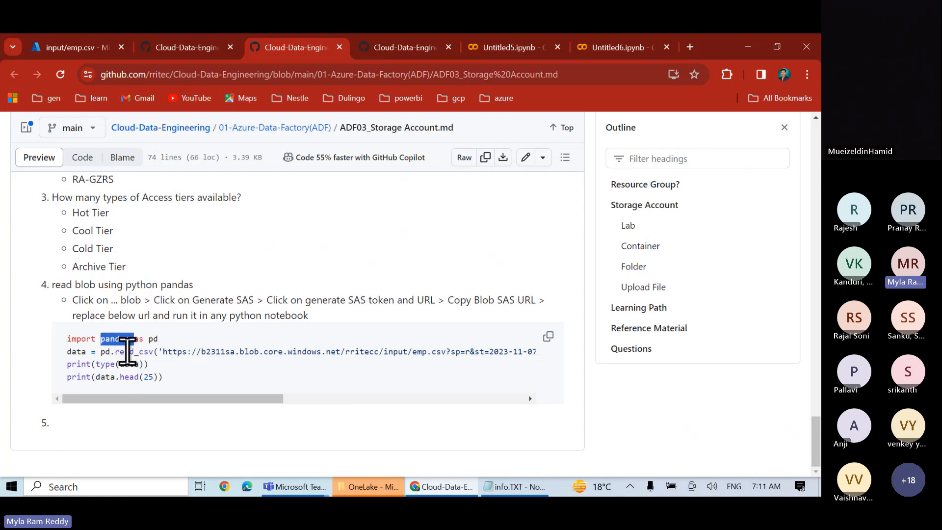
double_click(127, 351)
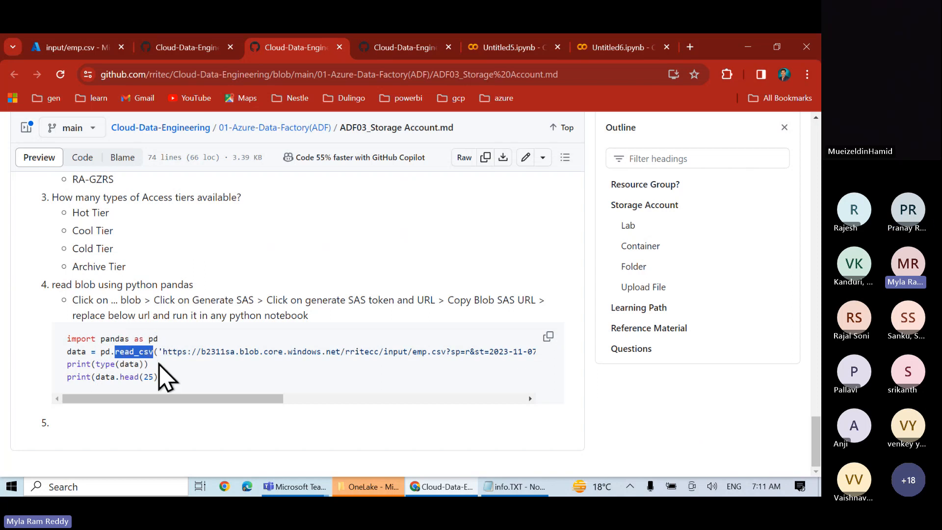
Revisit the notebook output and the emp.csv blob, and look through the ADF03_Storage Account.md notes on containers and reference material.
click(613, 49)
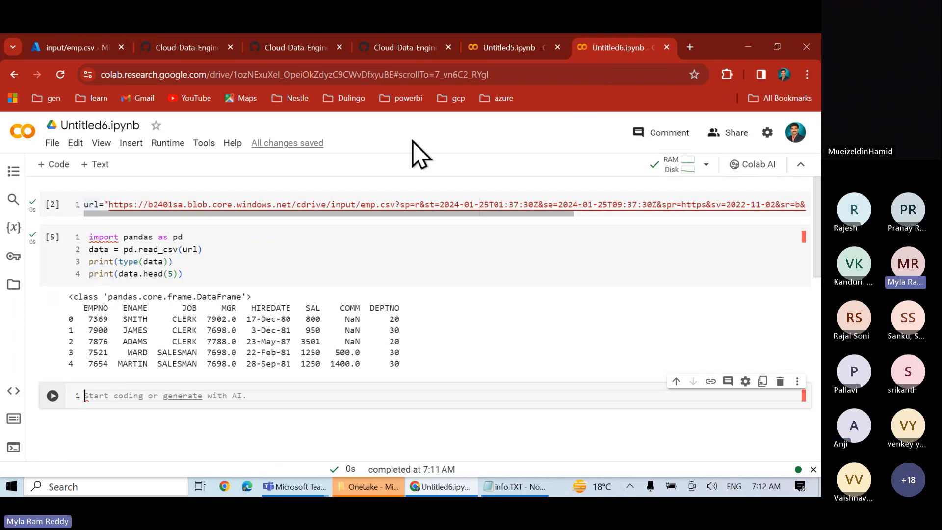
click(85, 48)
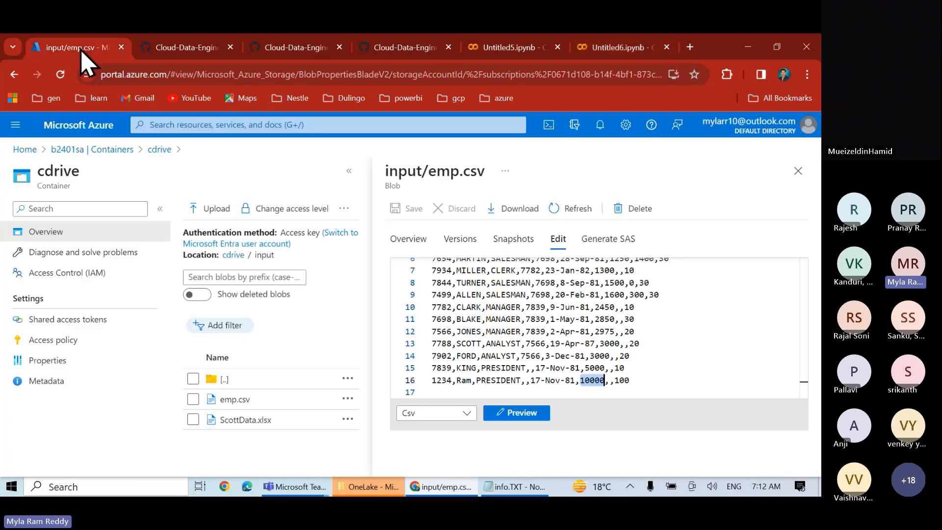
click(296, 49)
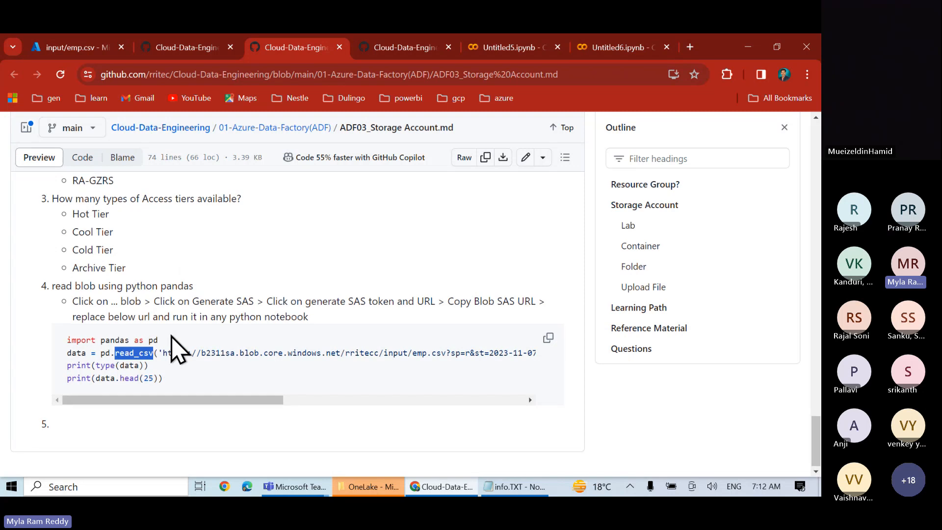
scroll(173, 345, up, 9)
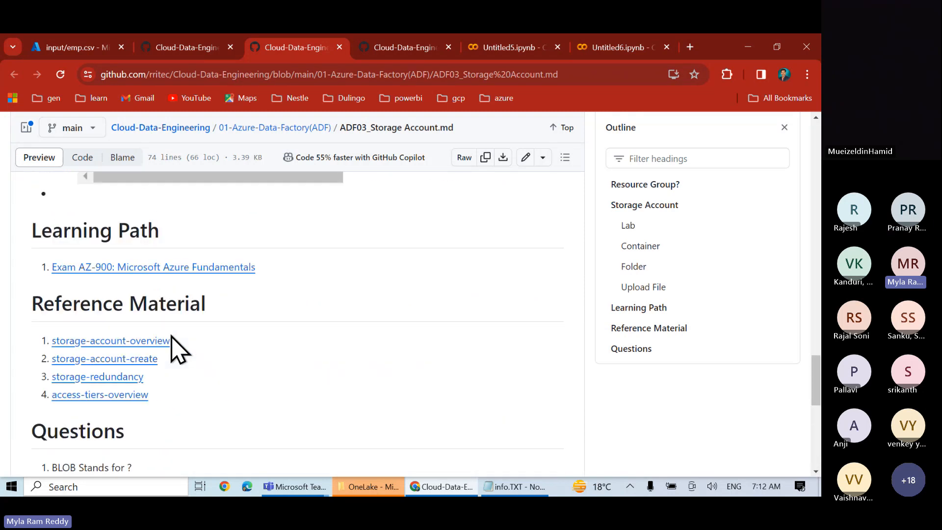
scroll(173, 345, up, 15)
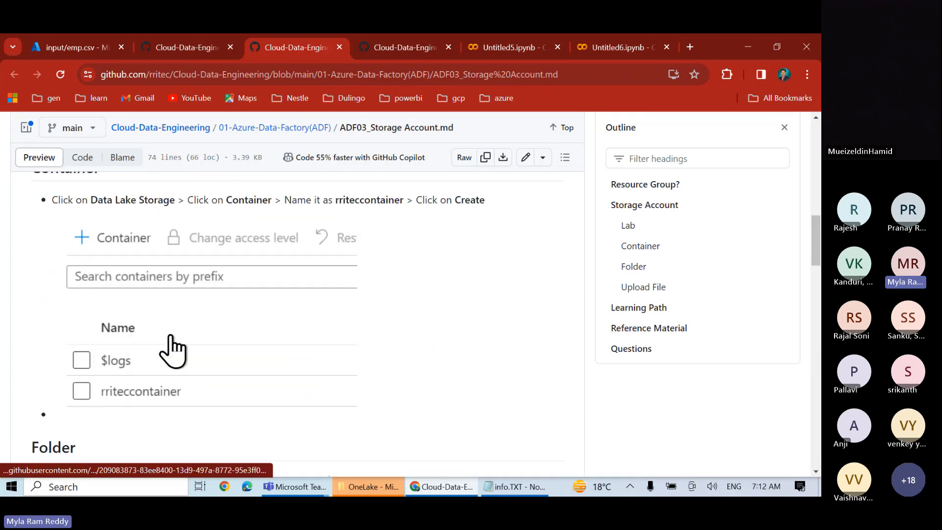
scroll(172, 347, down, 15)
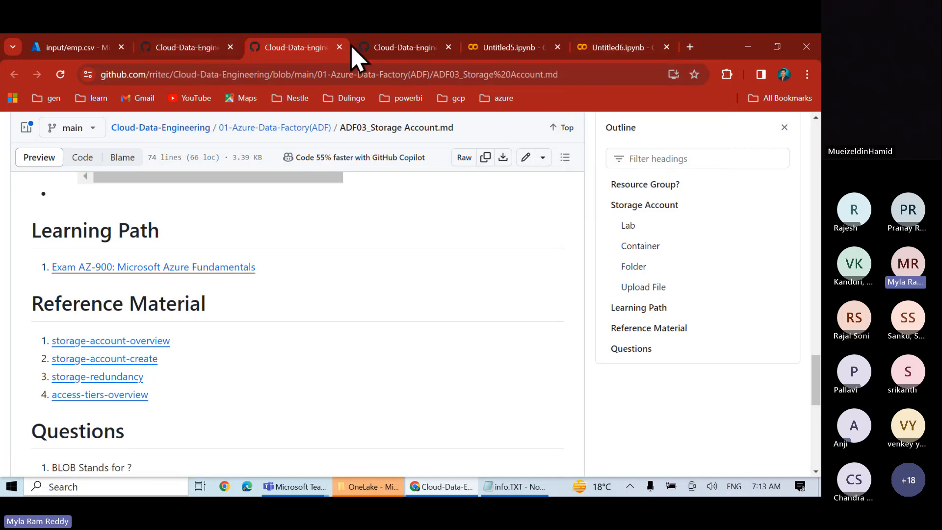
Show the ADF04_Azure Sql Database.md notes and return to the Azure portal's home page.
click(383, 58)
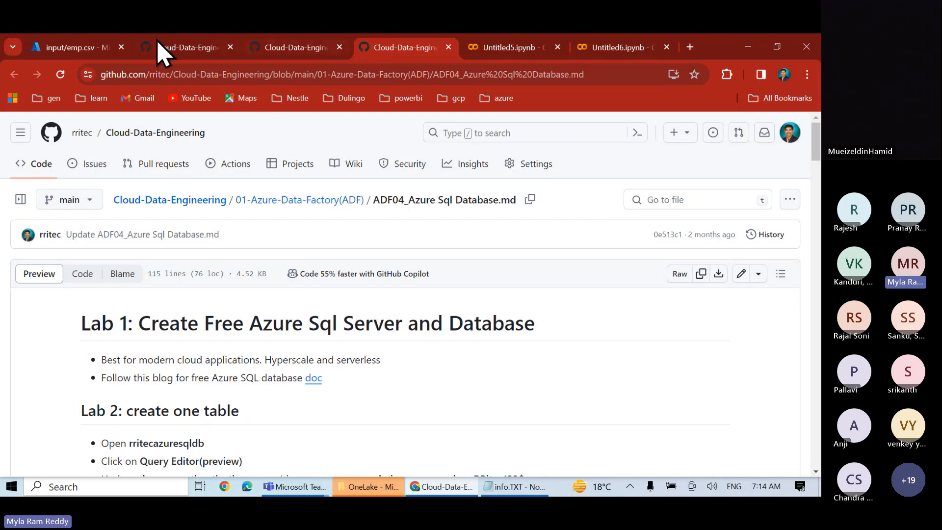
click(80, 49)
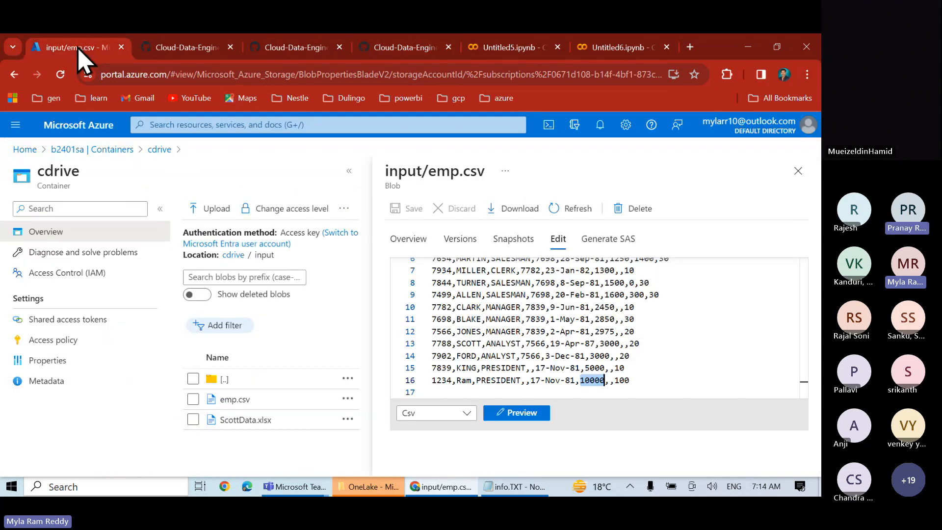
click(25, 150)
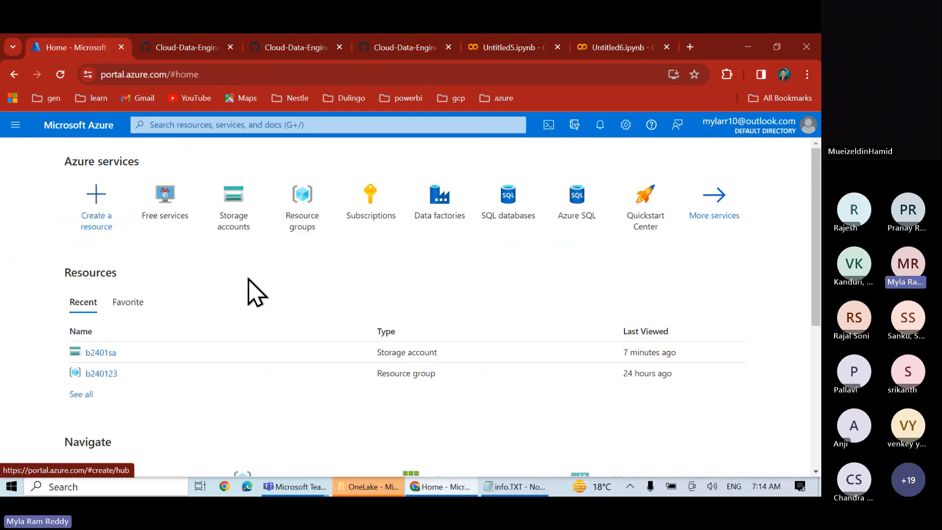
Open the Azure free services list and search it for "database" to review the free database offers.
click(226, 125)
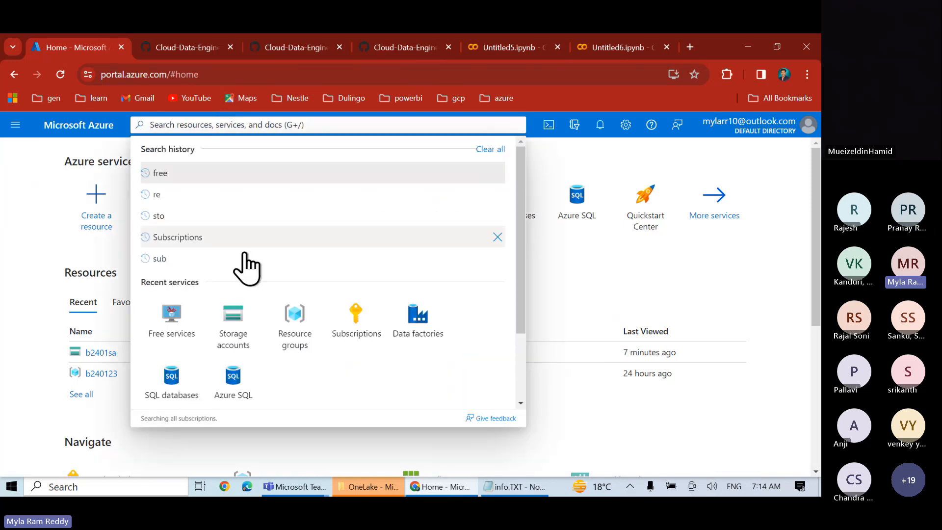
click(176, 326)
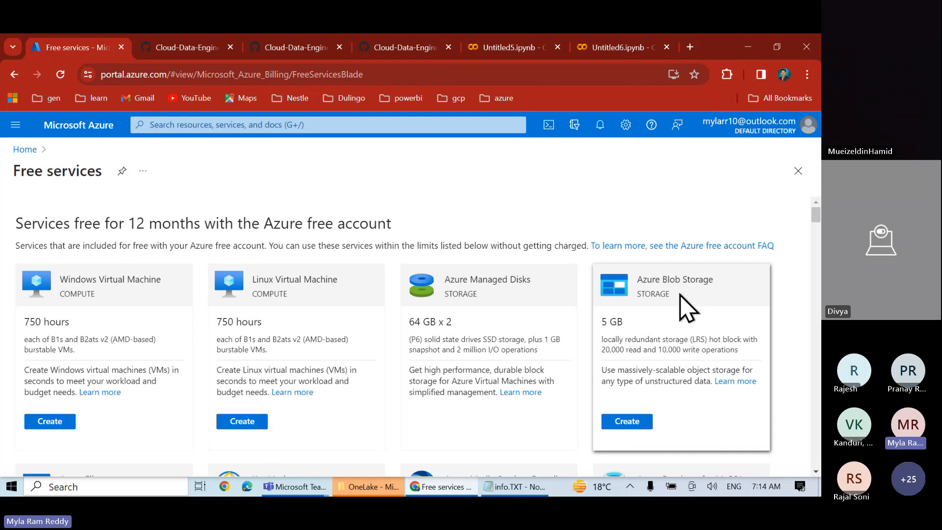
key(ctrl+f)
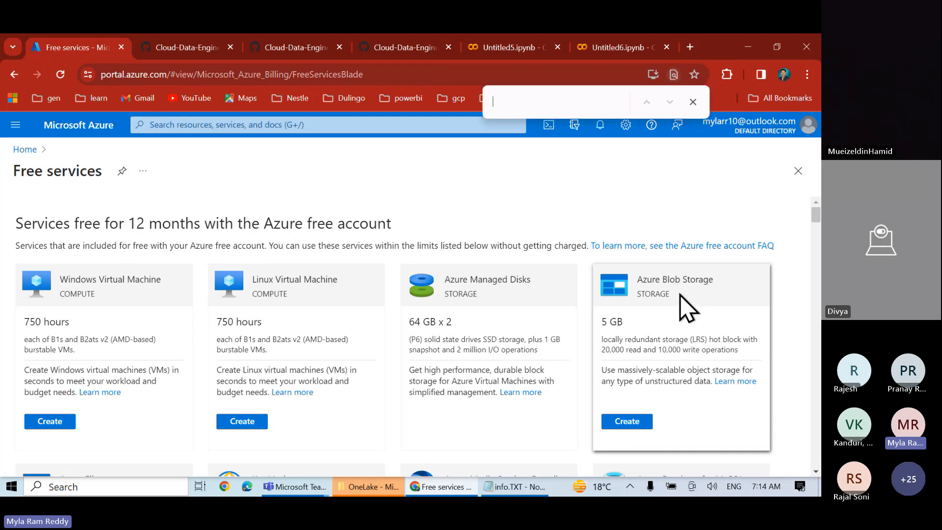
text(database)
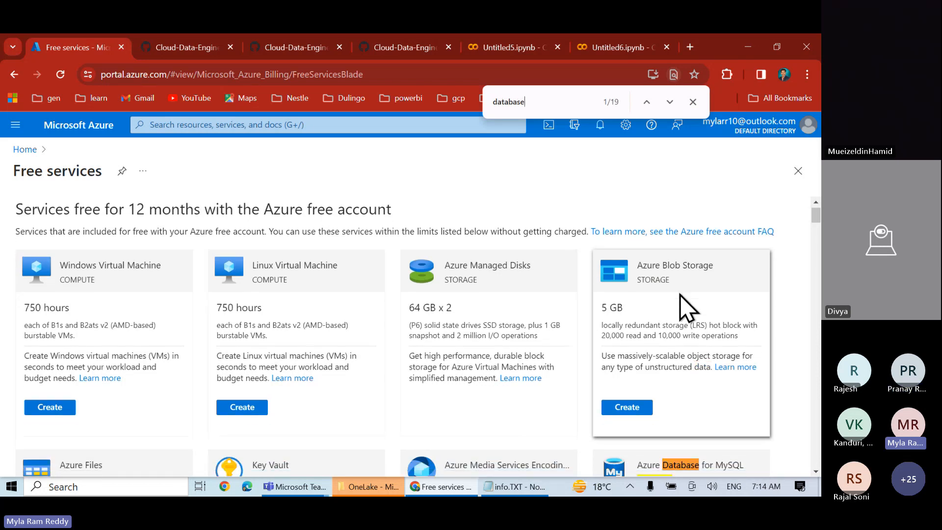
scroll(686, 308, down, 3)
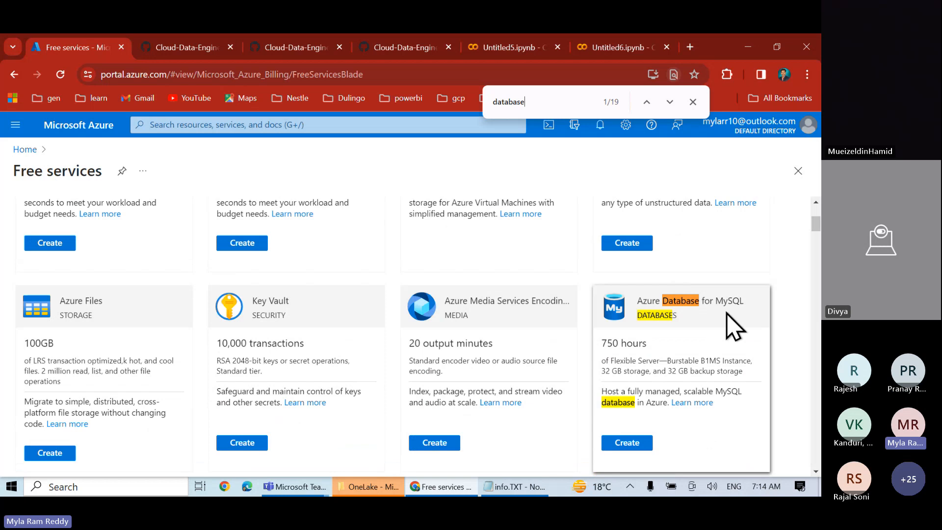
scroll(726, 324, down, 4)
scroll(734, 326, down, 1)
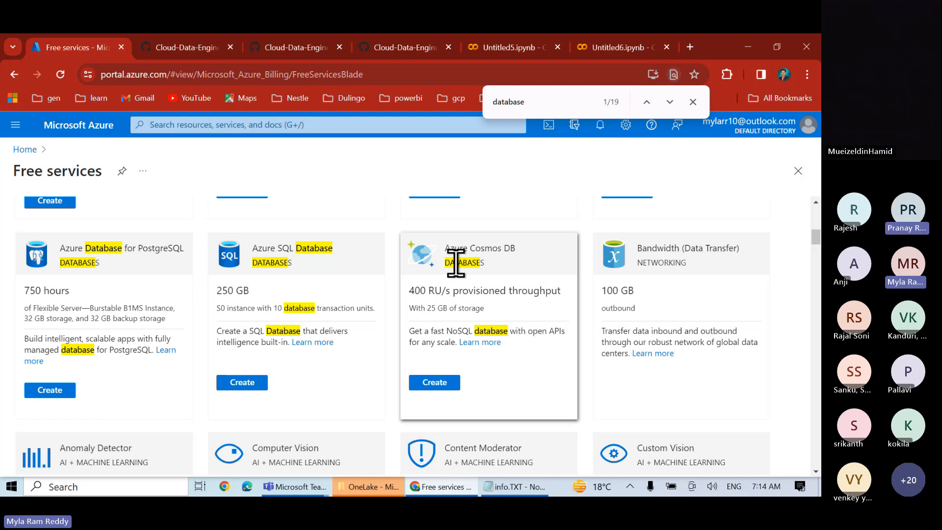
scroll(456, 263, up, 4)
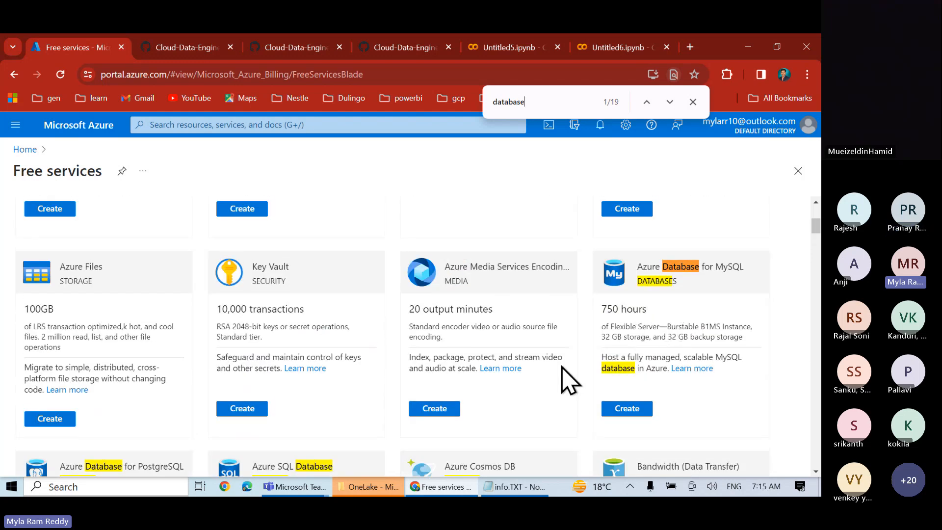
scroll(569, 380, down, 5)
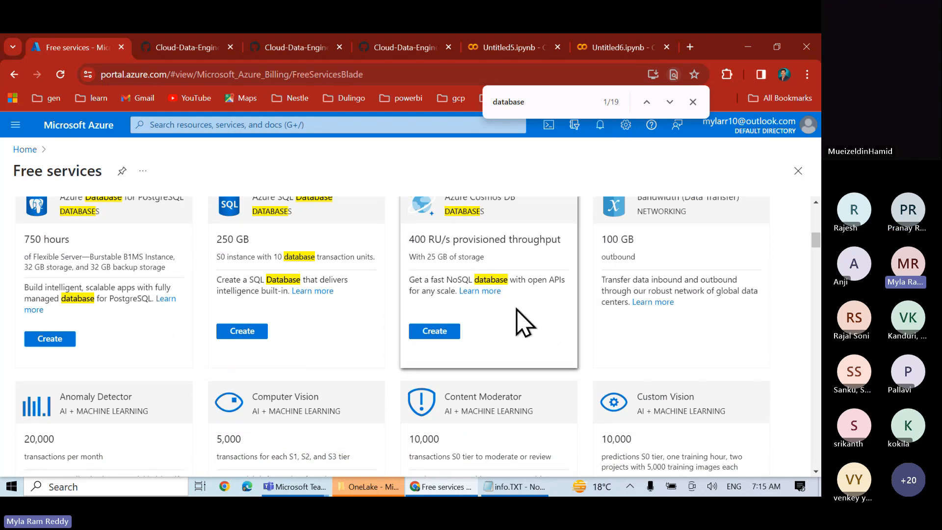
scroll(522, 323, up, 2)
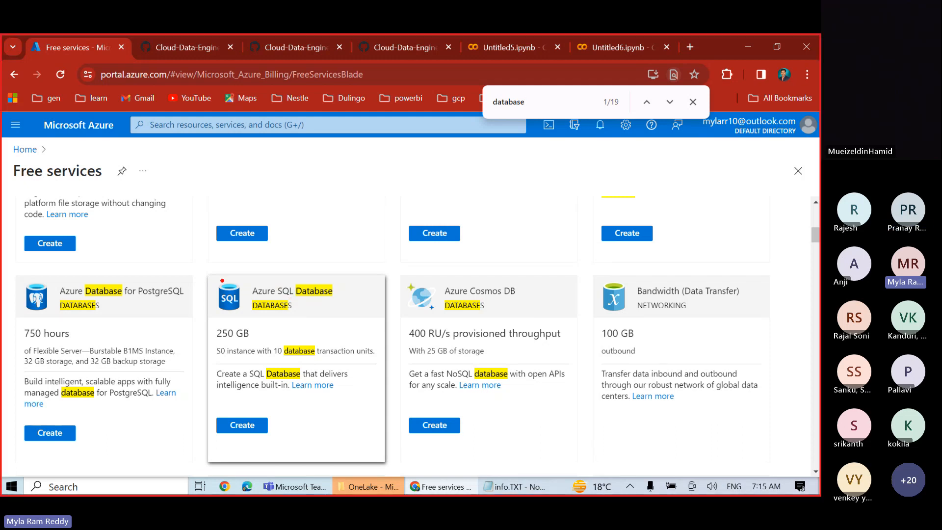
Mark the Azure SQL Database card and its 250 GB allowance on screen, and start creating that database.
mouse_move(212, 273)
mouse_down()
mouse_move(294, 388)
mouse_move(379, 448)
mouse_up()
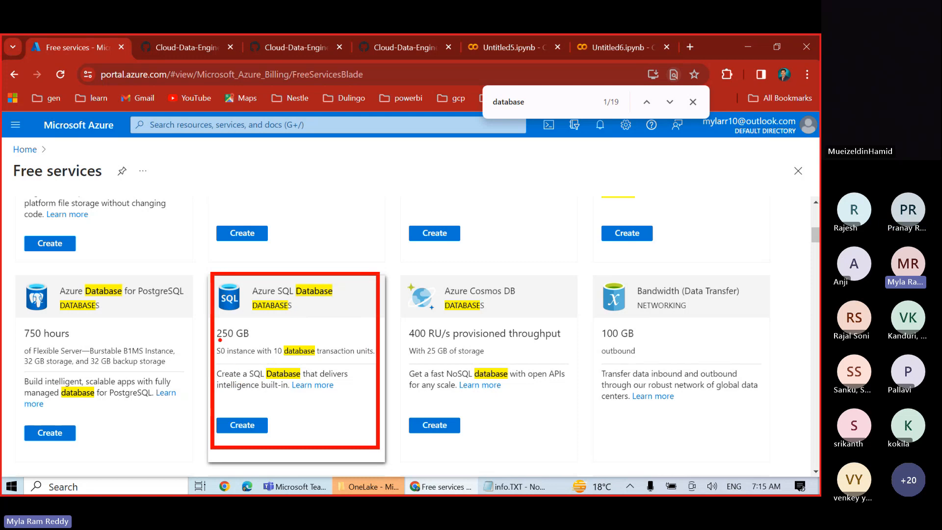
drag(217, 337, 257, 339)
key(Escape)
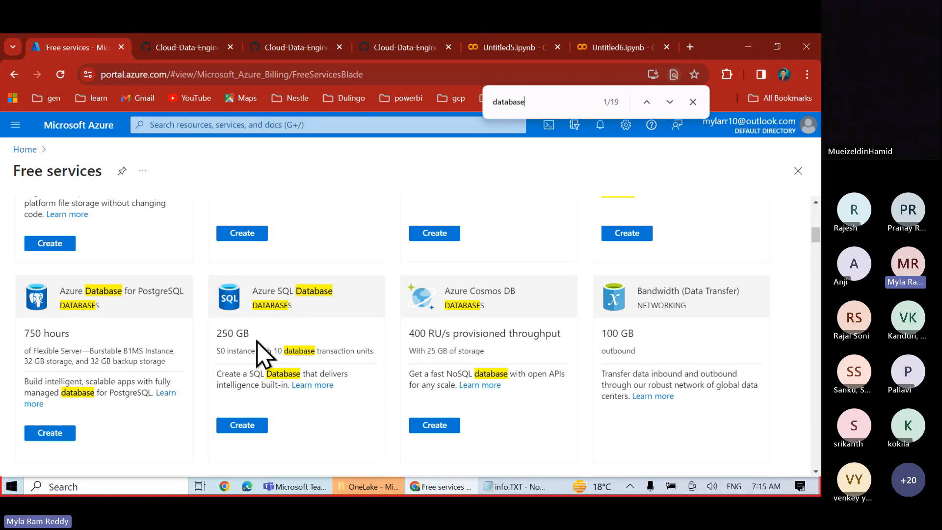
click(236, 427)
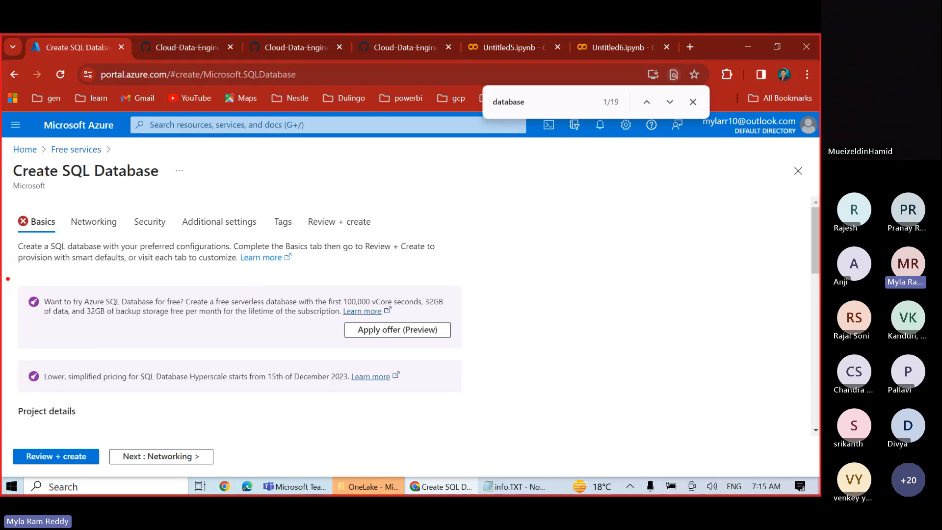
Frame the free SQL Database offer and underline "100,000 vCore seconds", "per month", "for the lifetime" and the offer's Preview label.
mouse_move(8, 278)
mouse_down()
mouse_move(292, 346)
mouse_move(474, 349)
mouse_up()
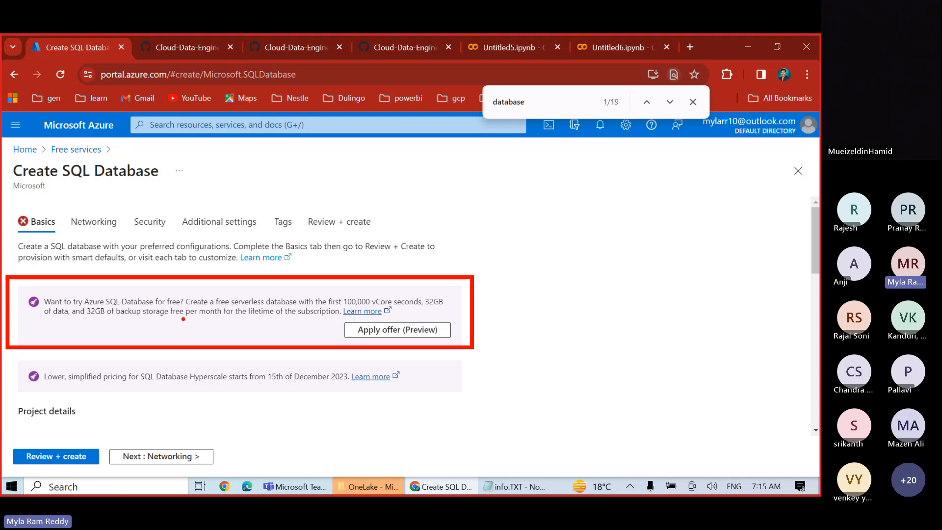
drag(183, 319, 217, 318)
drag(229, 318, 265, 318)
drag(344, 307, 417, 309)
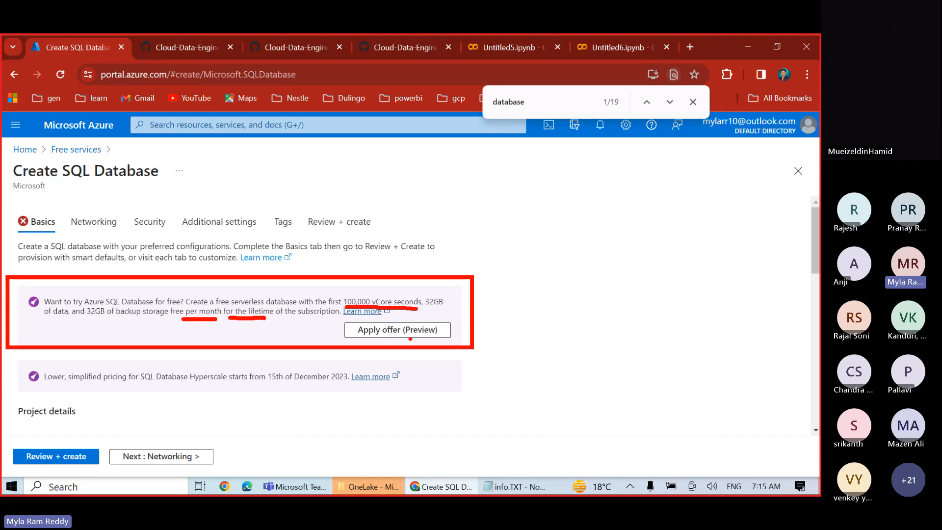
drag(410, 338, 436, 338)
key(Escape)
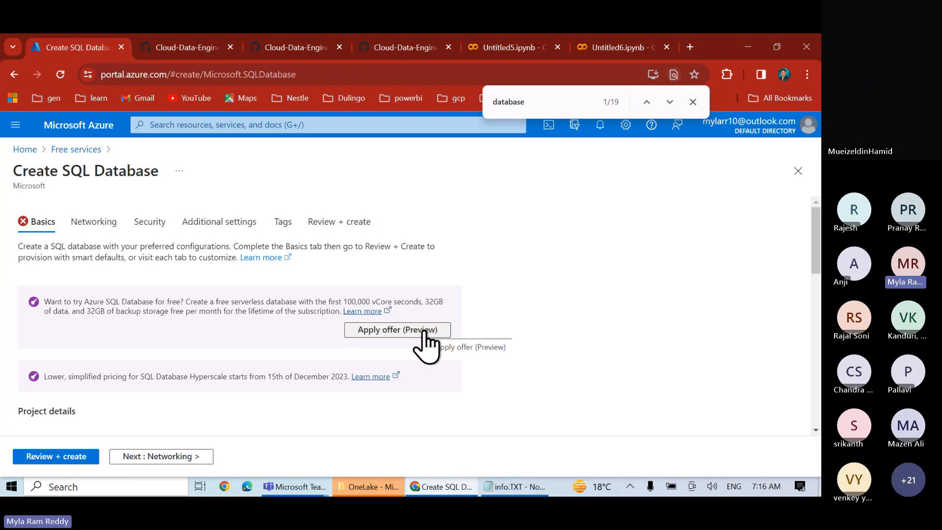
Apply the free database offer and choose b240123 as the resource group for the new SQL database.
key(alt+Tab)
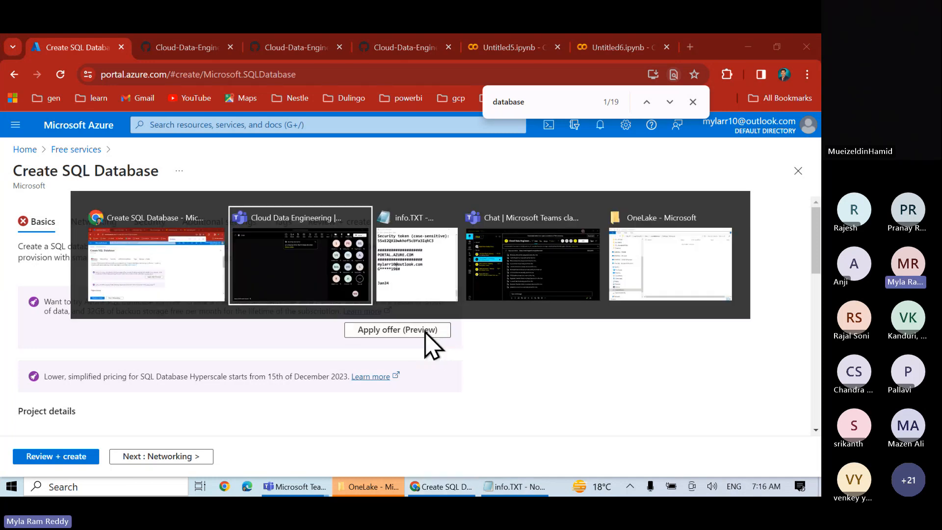
key(alt+Tab)
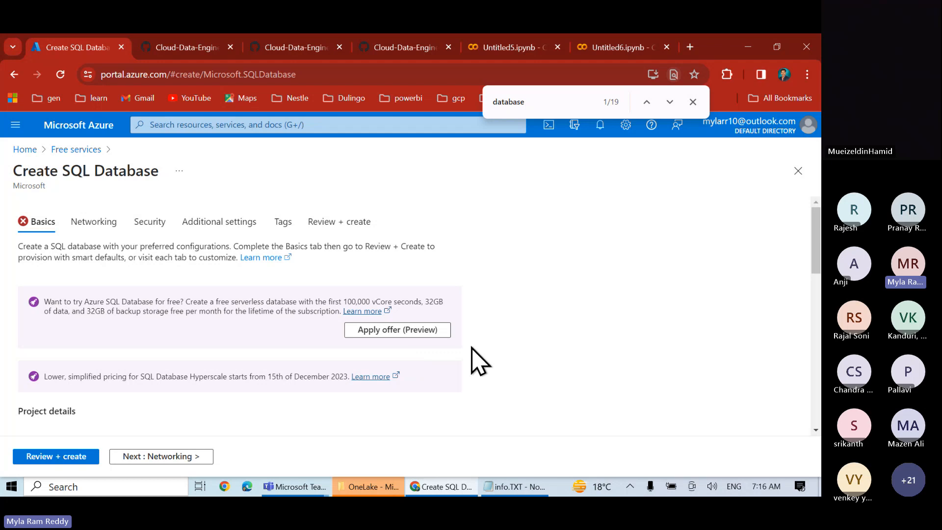
click(393, 333)
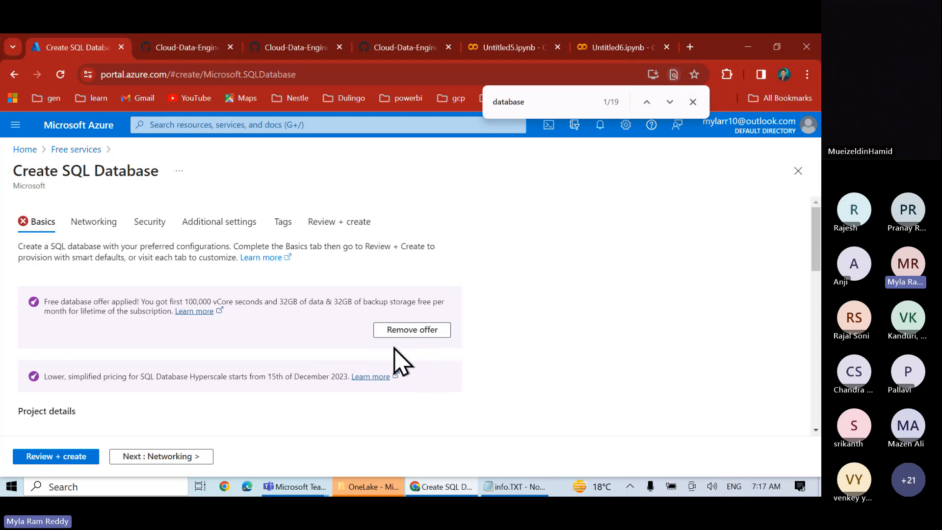
scroll(429, 358, down, 4)
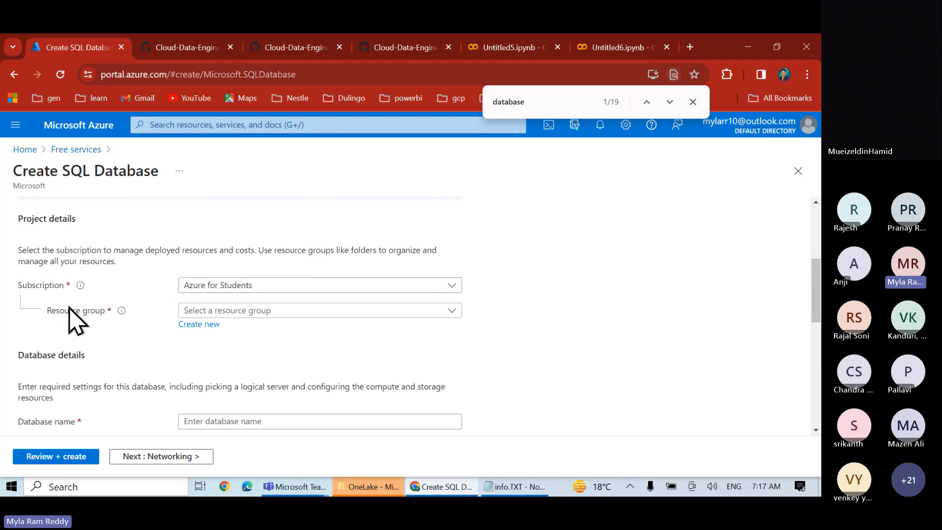
click(245, 311)
click(201, 354)
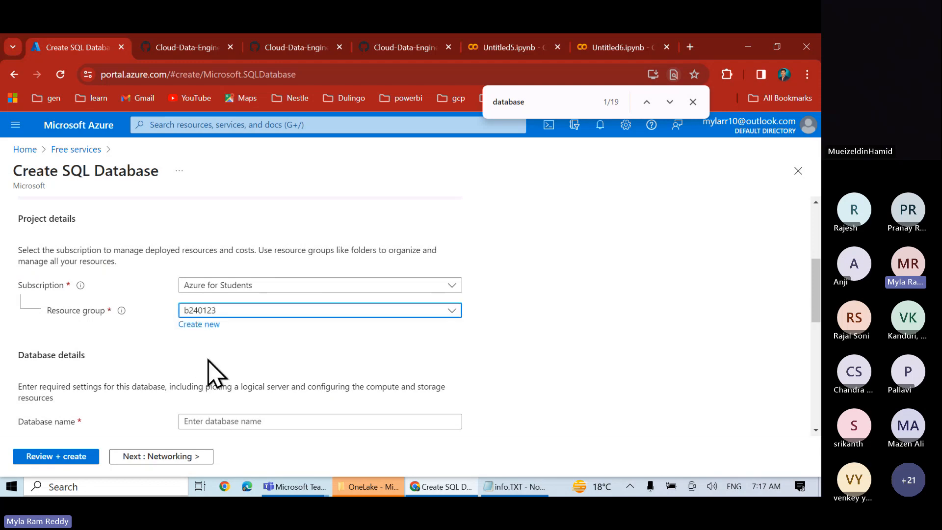
Name the new SQL database b240123db.
scroll(295, 311, down, 2)
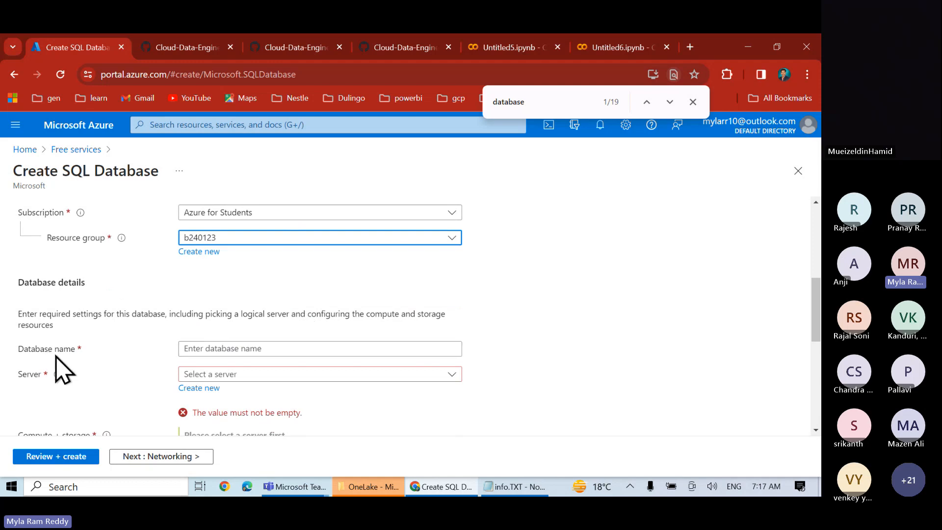
click(205, 349)
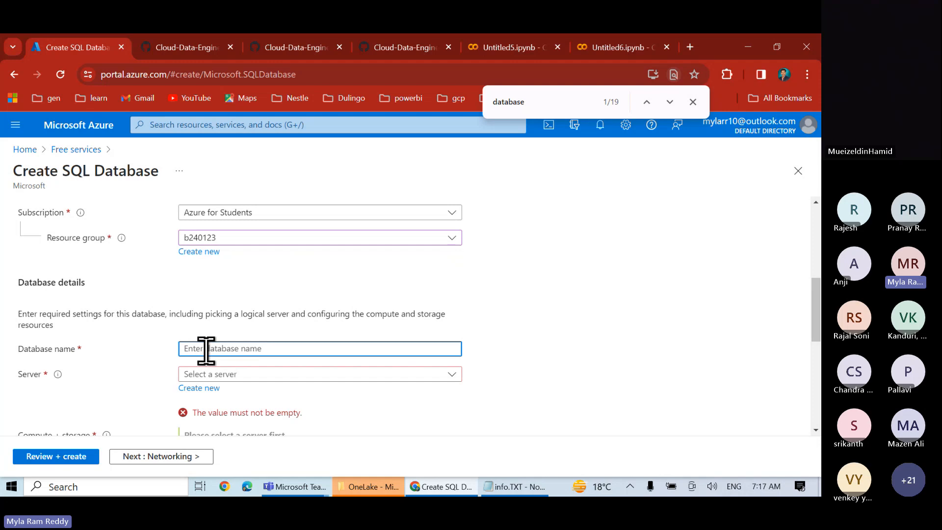
text(b240)
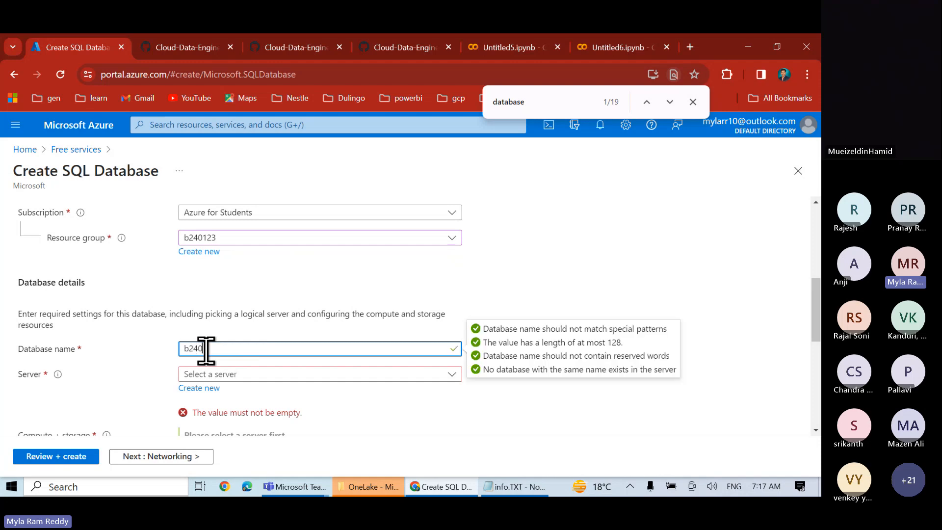
text(123db)
key(Left)
Launch Microsoft SQL Server Management Studio 18 and the Windows Services app.
click(100, 486)
text(ssms)
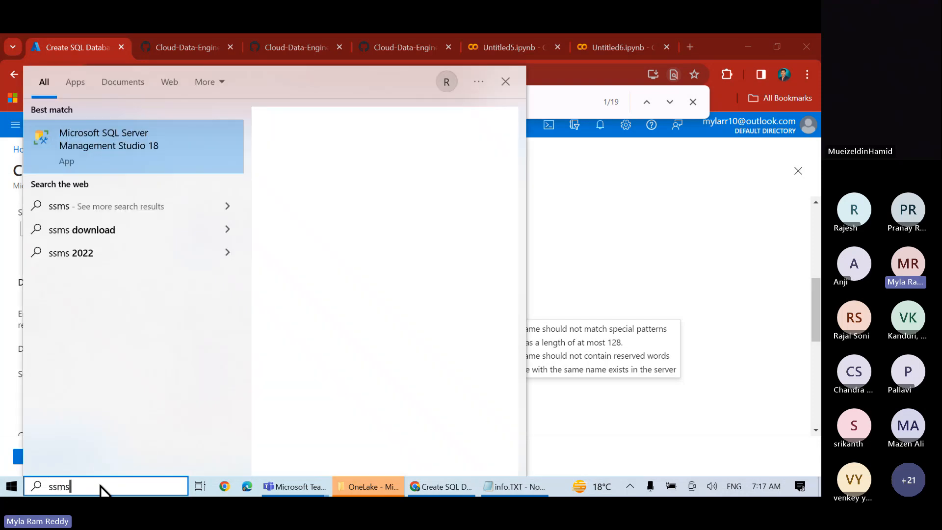
key(Escape)
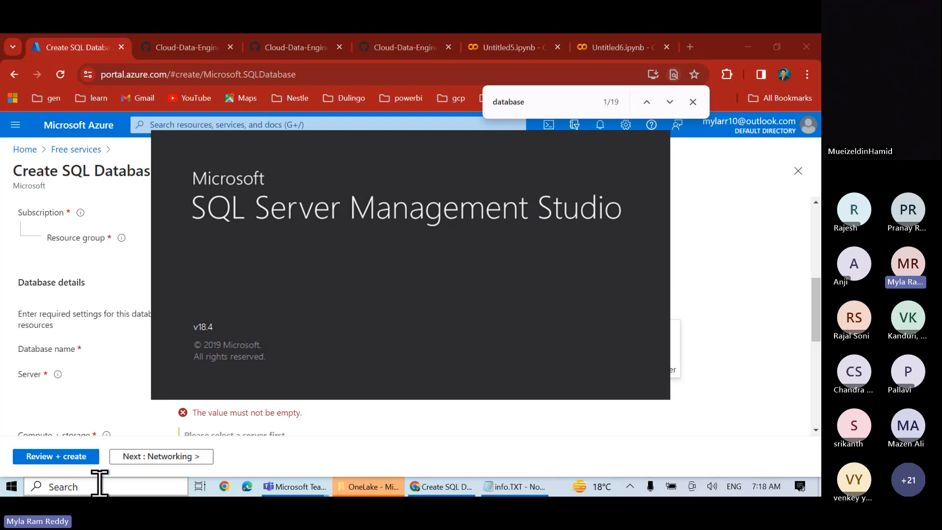
click(99, 484)
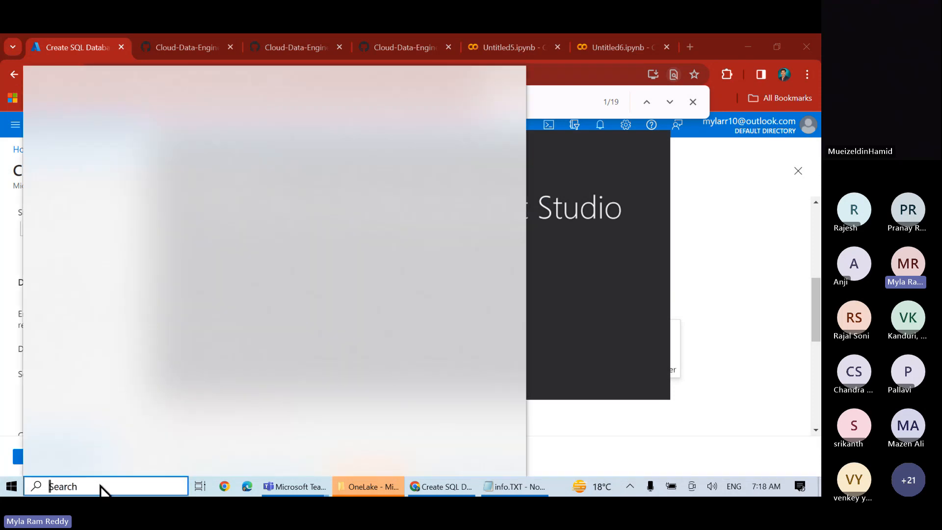
text(serv)
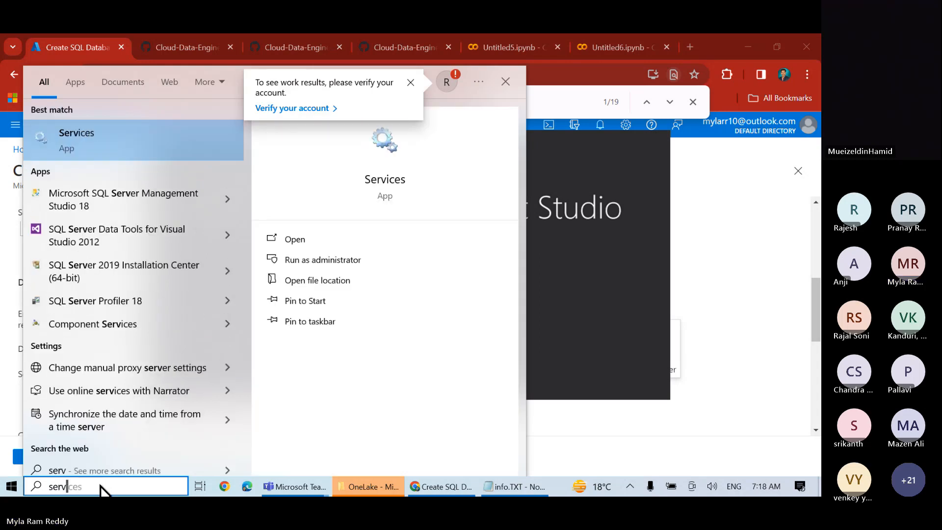
key(Return)
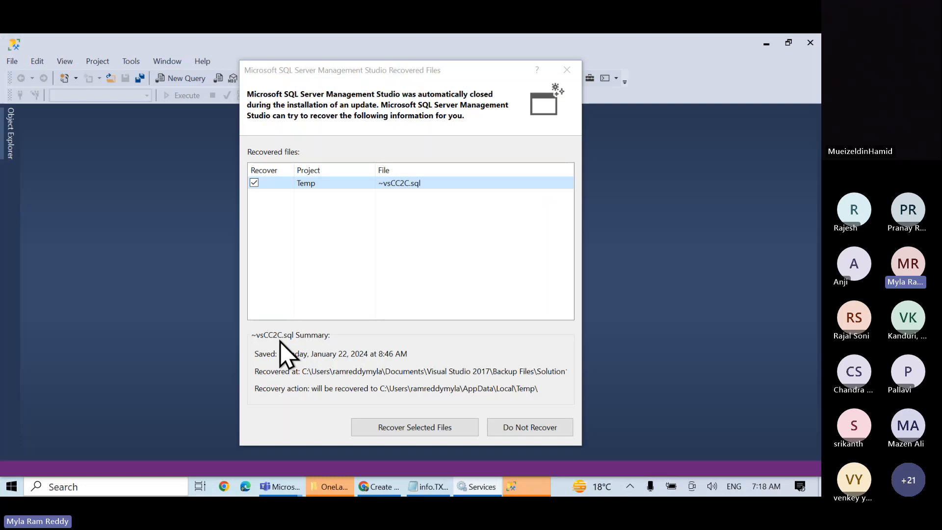
Revisit the Create SQL Database form, return to SQL Server Management Studio and decline recovery of the ~vsCC2C.sql file.
key(alt+Tab)
key(alt+Tab)
key(alt+Tab)
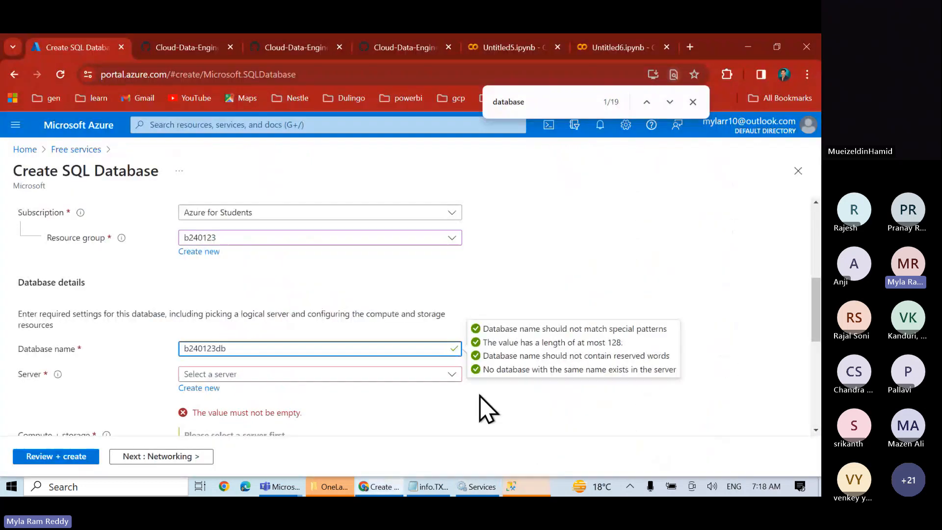
key(alt+Tab)
key(alt+Tab)
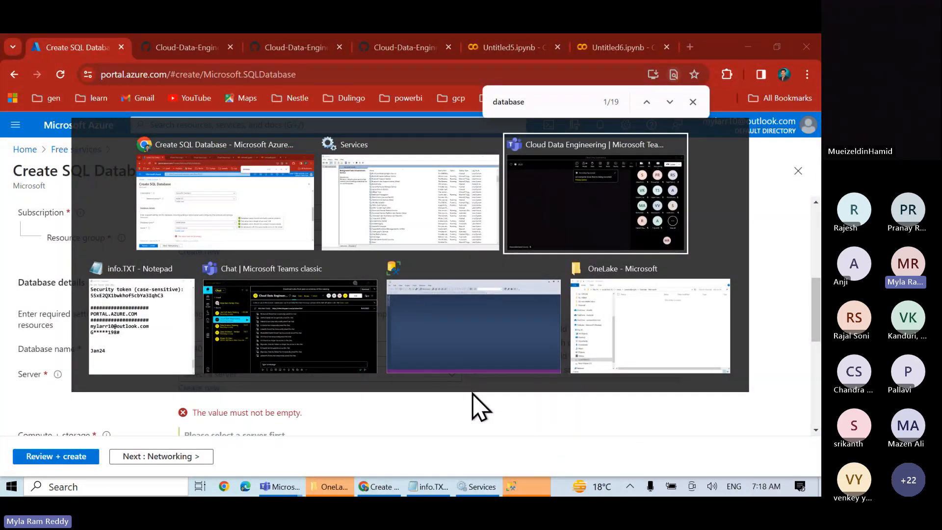
key(alt+shift+Tab)
key(alt+Tab)
key(alt+Tab)
key(alt+Tab)
key(alt+Tab)
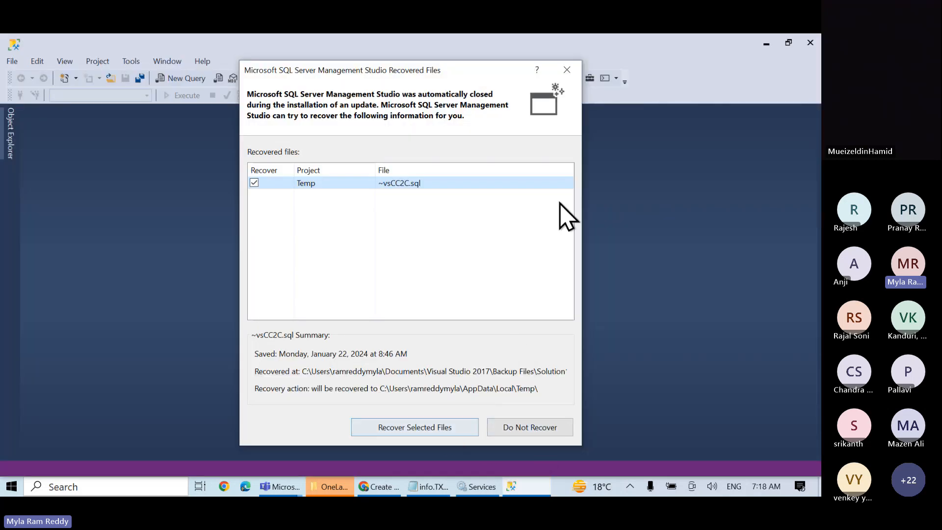
click(511, 426)
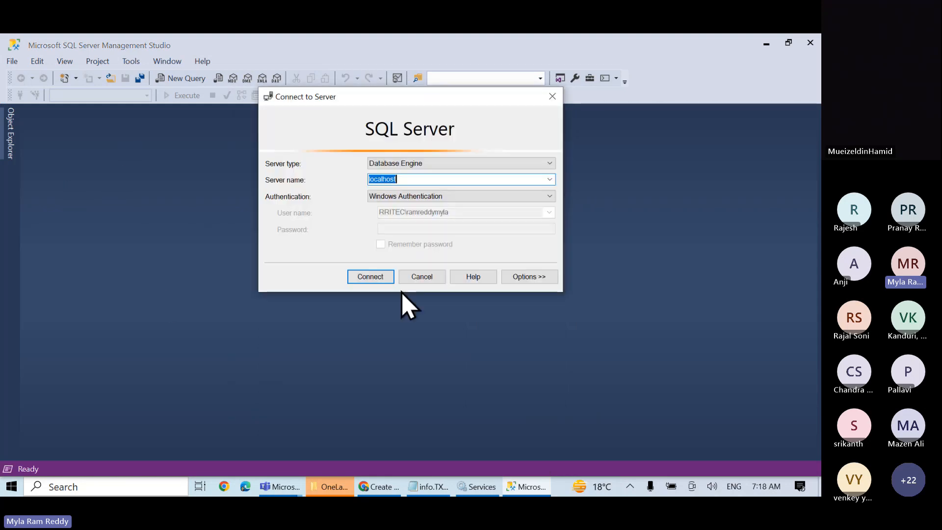
Connect to the localhost database engine with Windows Authentication and show its databases, pointing out AdventureWorks2012, AdventureWorks2014 and AdventureWorks2016.
click(362, 283)
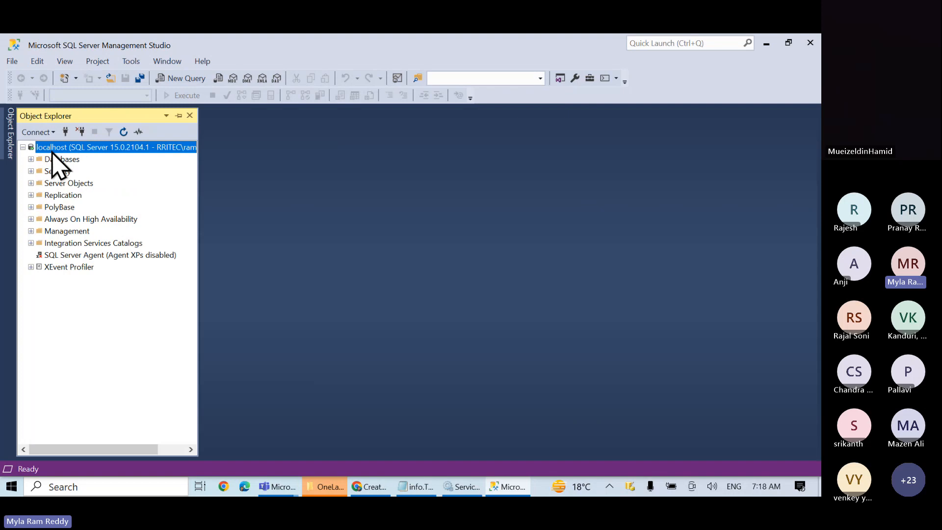
click(31, 159)
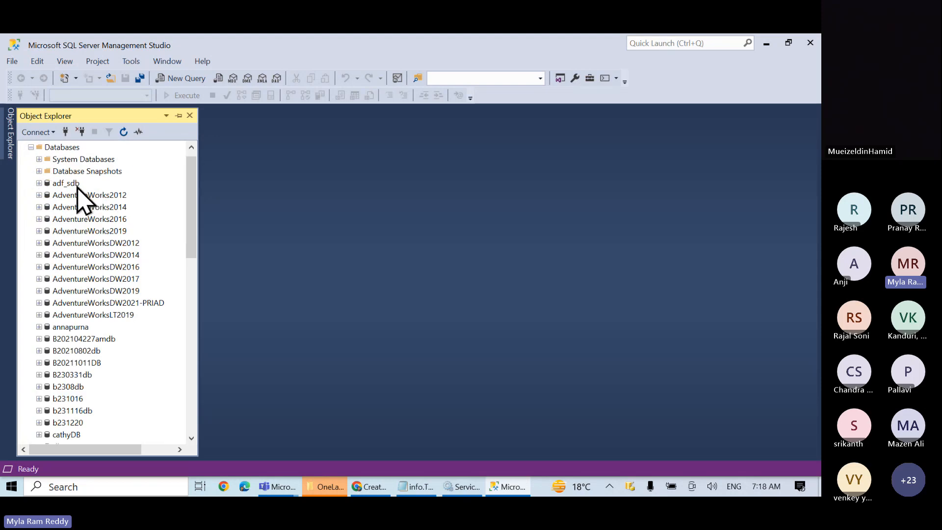
click(81, 195)
click(83, 207)
click(86, 219)
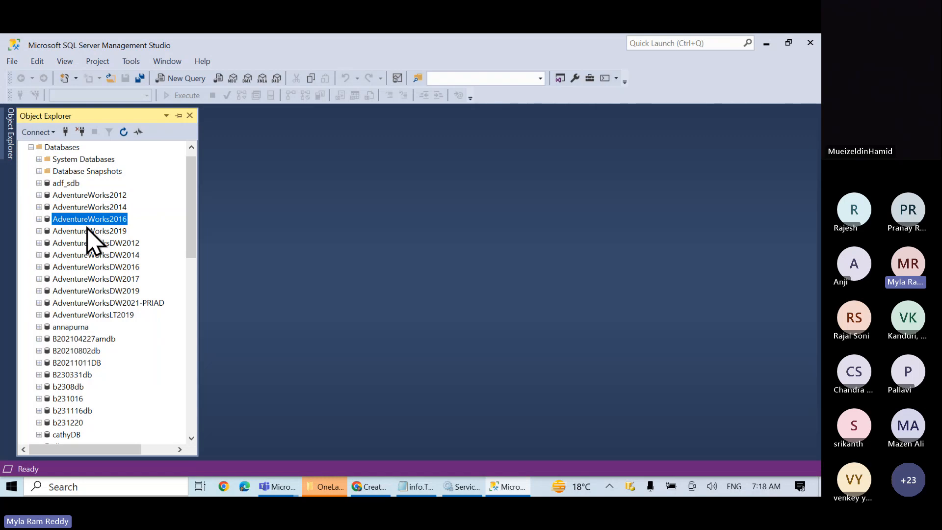
Examine the remaining databases on the local server, from AdventureWorks2019 down through the individually named user databases.
click(86, 229)
scroll(86, 227, down, 4)
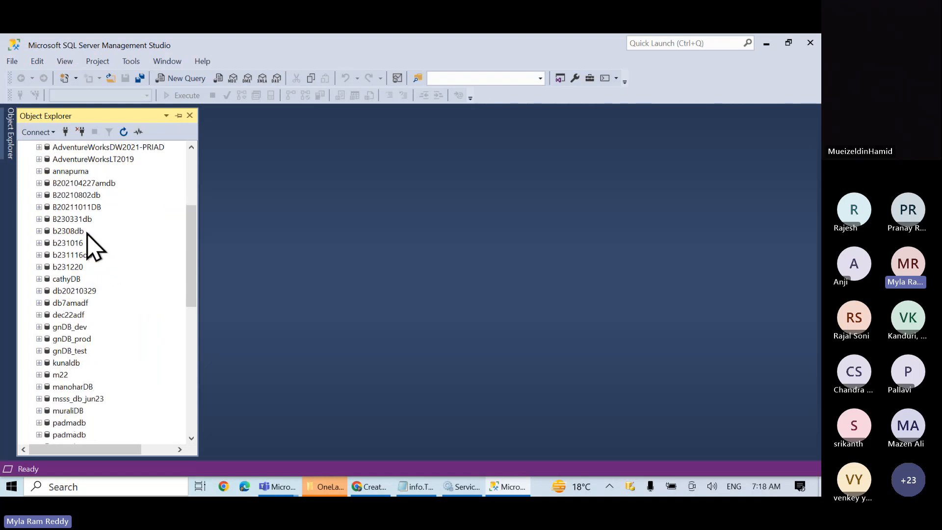
scroll(88, 235, down, 3)
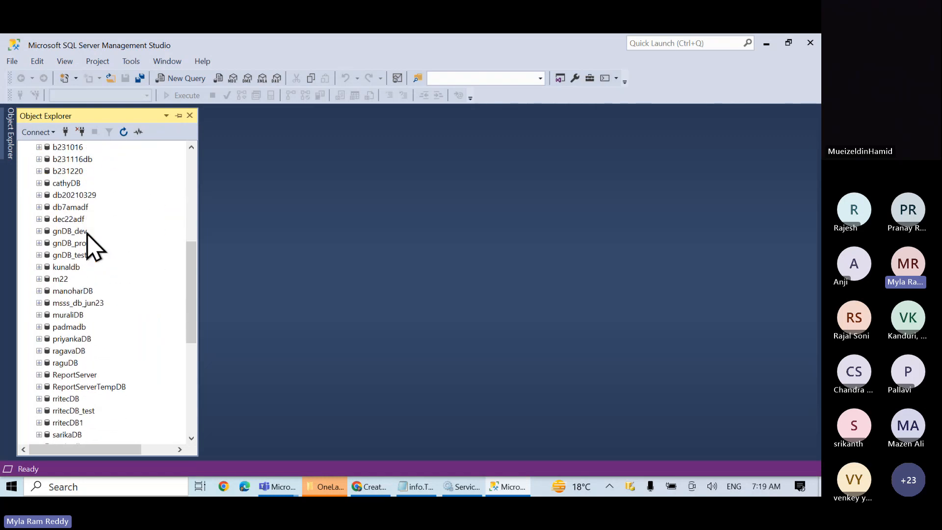
scroll(88, 234, down, 2)
scroll(93, 247, down, 1)
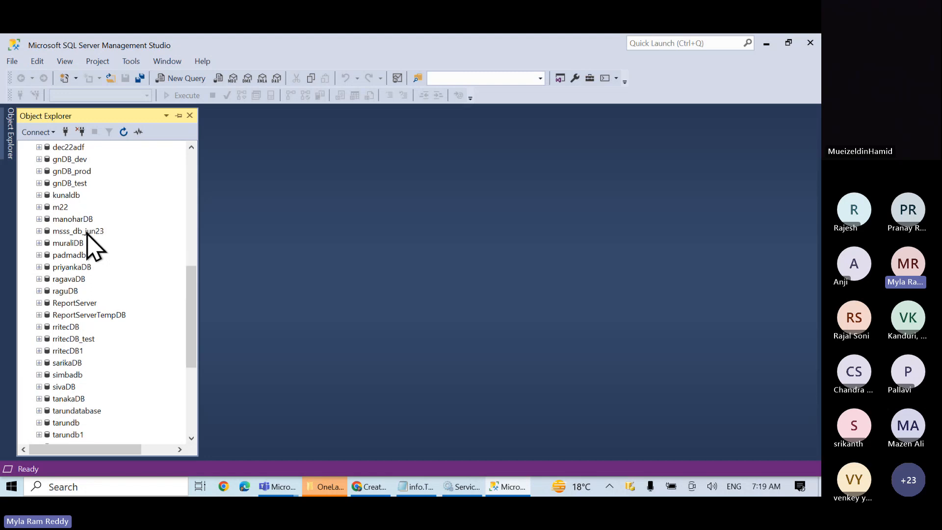
click(61, 388)
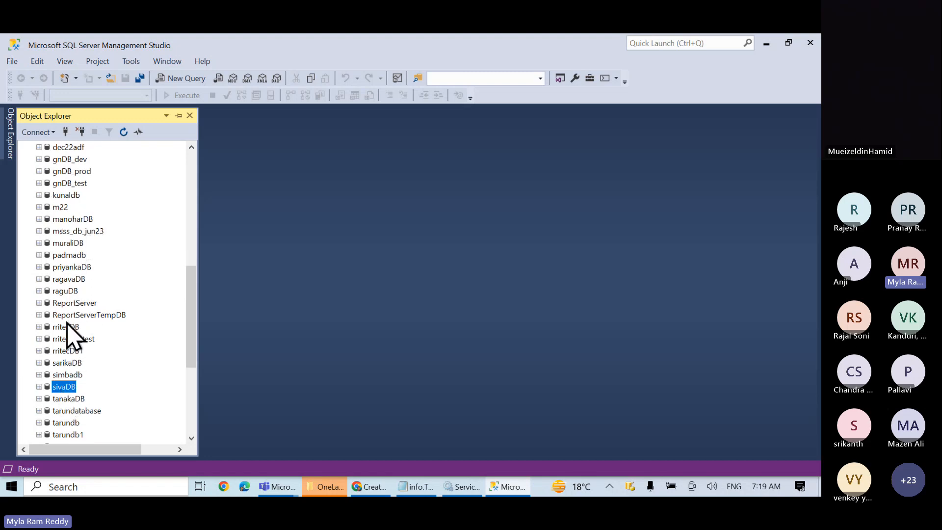
click(65, 292)
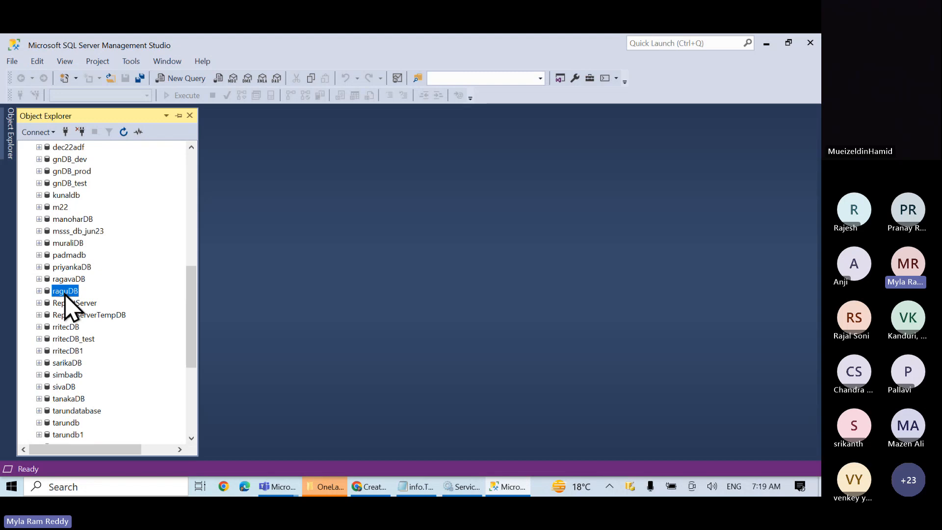
click(68, 254)
click(68, 243)
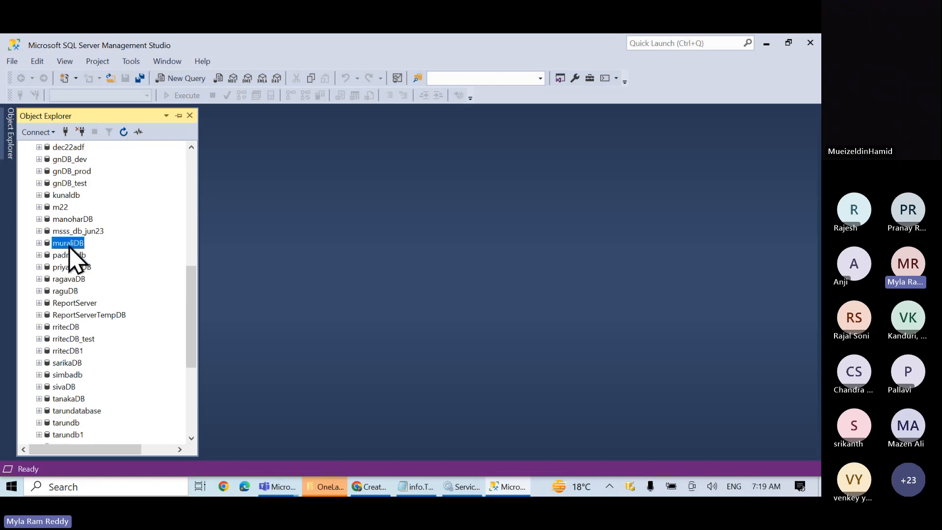
scroll(101, 297, down, 2)
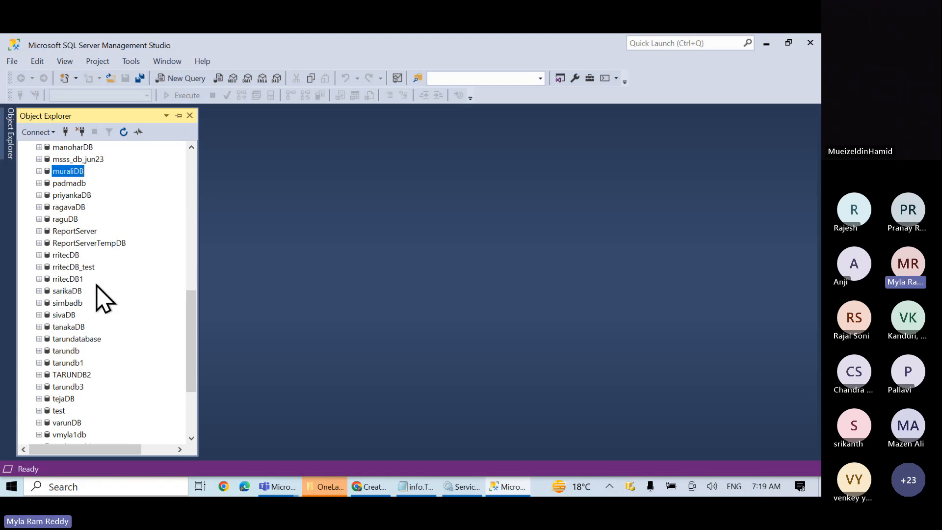
Switch back to the Azure portal, check which servers the Create SQL Database form offers and start creating a new server.
key(alt+Tab)
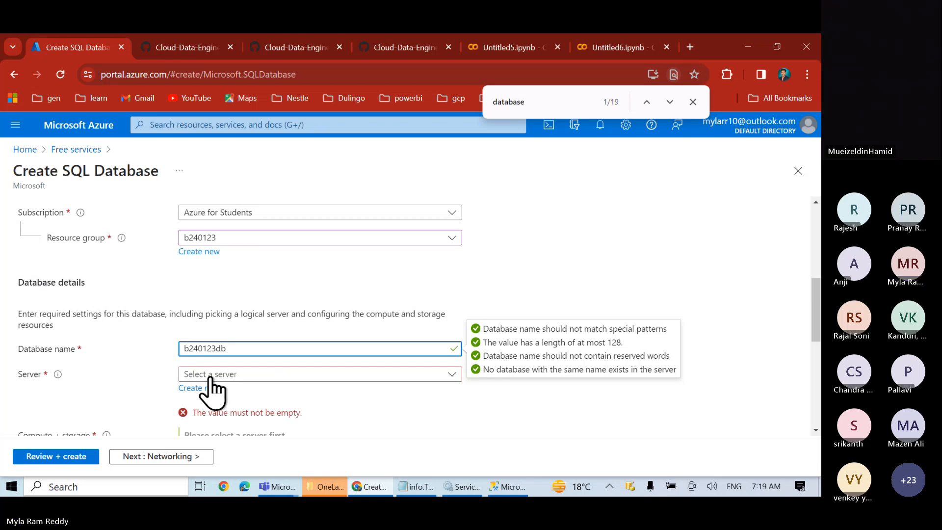
key(Left)
key(Left)
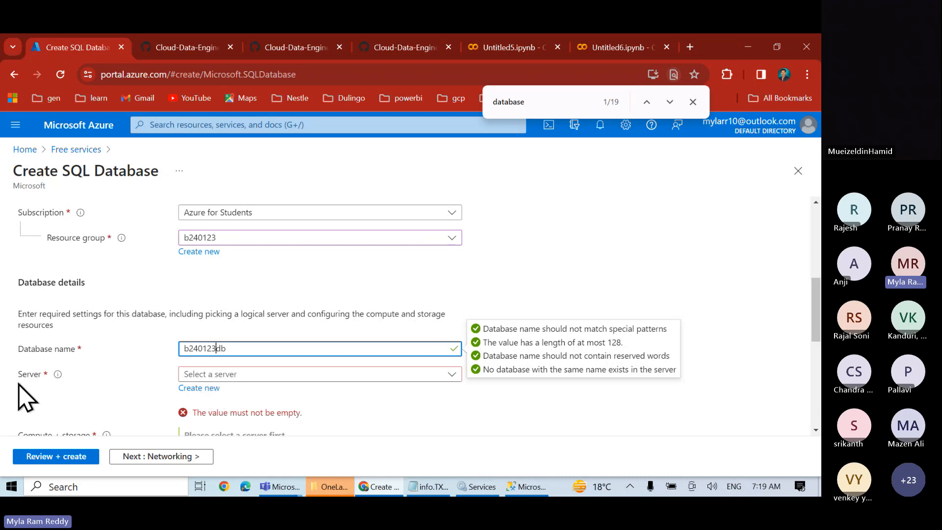
click(291, 376)
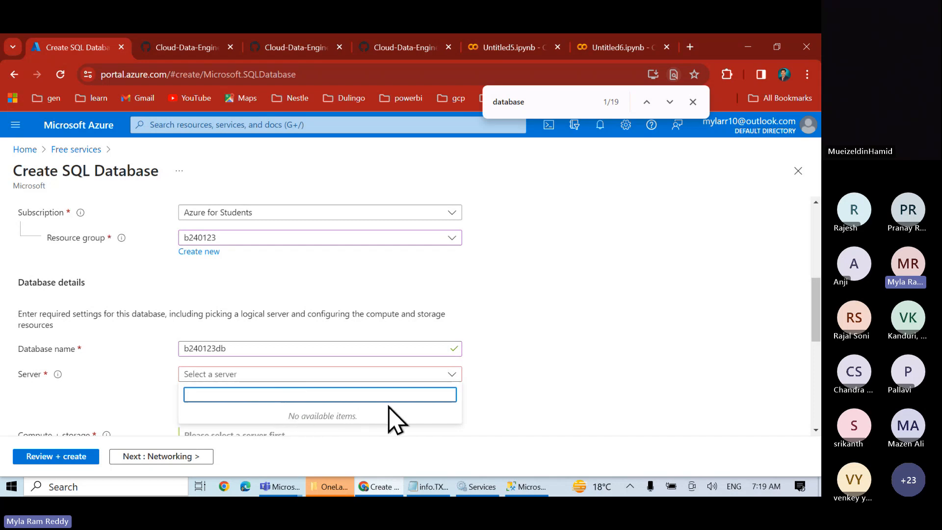
click(503, 386)
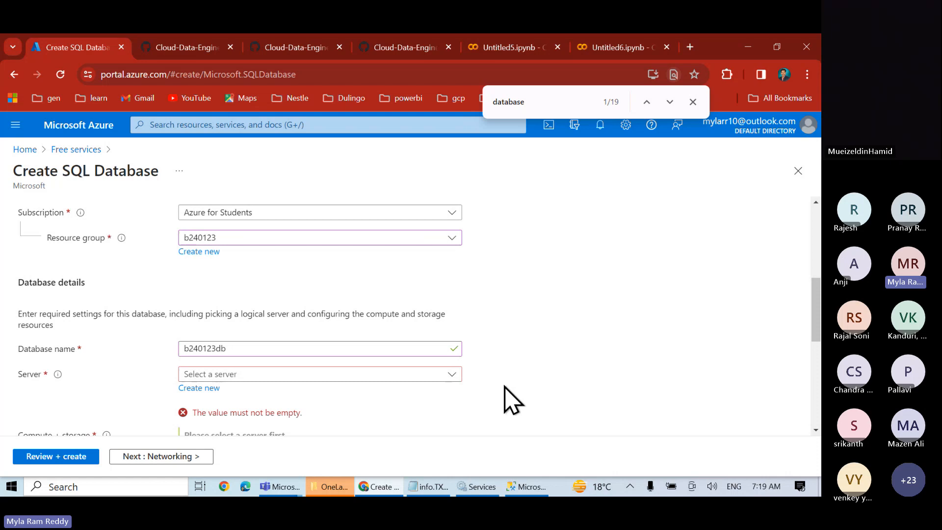
click(200, 390)
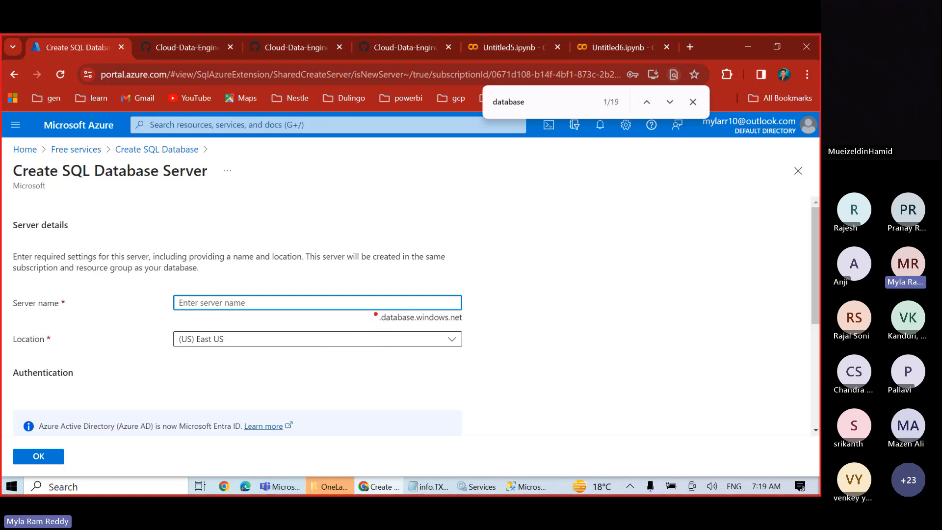
Point out the .database.windows.net suffix and name the new SQL database server b2401ass.
mouse_move(371, 310)
mouse_down()
mouse_move(398, 328)
mouse_move(470, 330)
mouse_up()
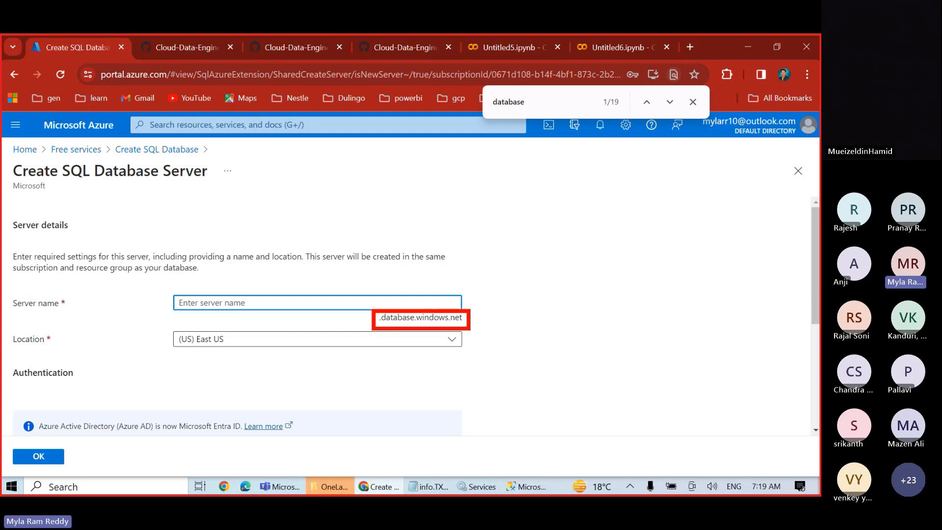
key(Escape)
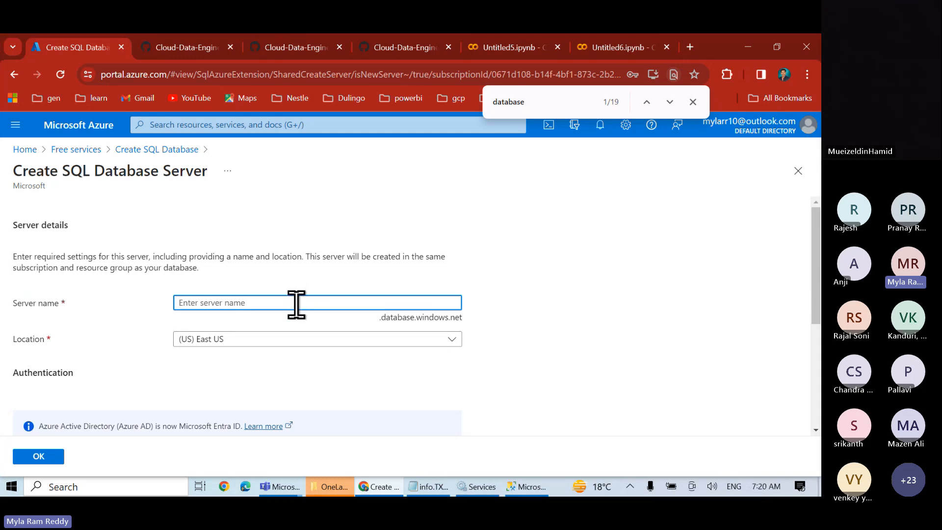
text(b)
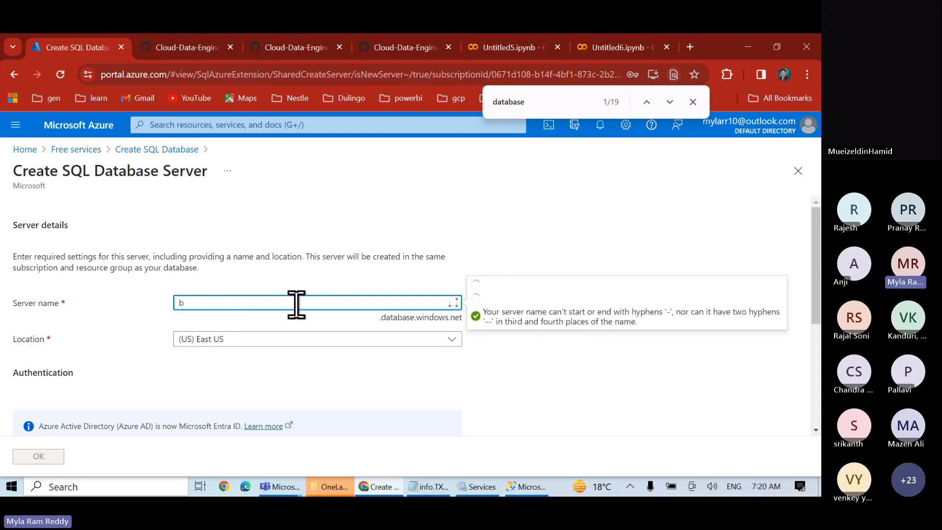
text(24)
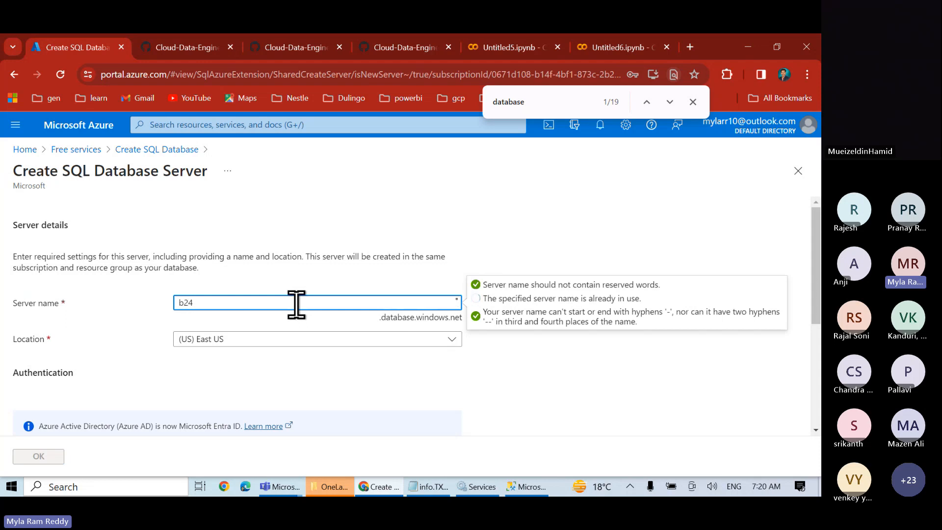
text(01)
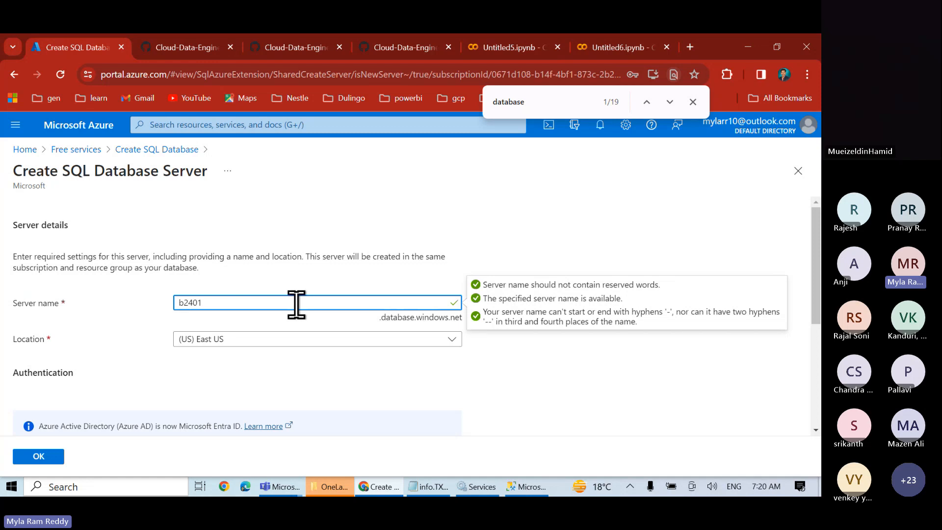
text(a)
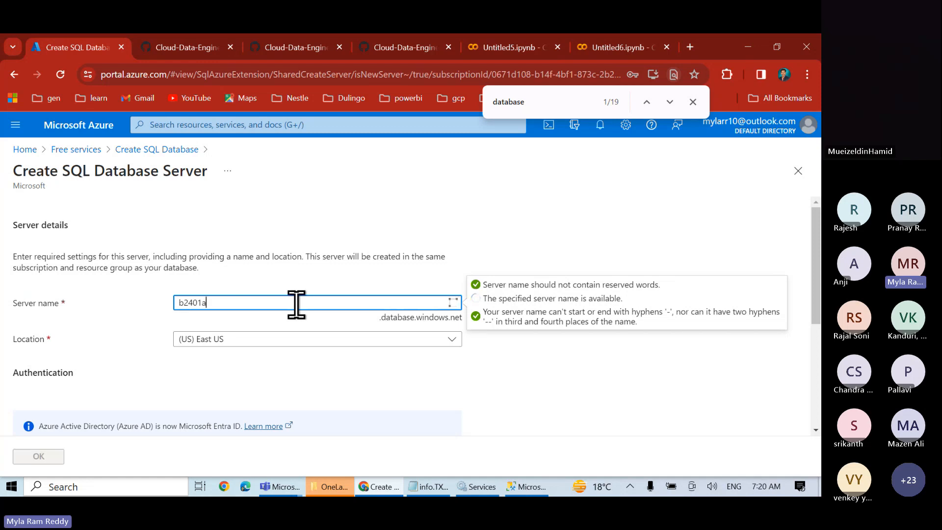
text(ss)
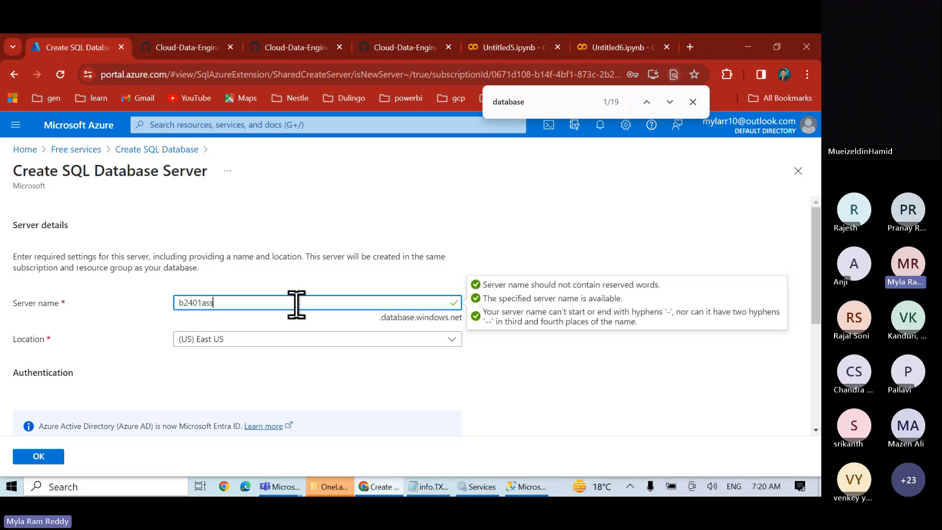
Set the server's authentication method to use both SQL and Microsoft Entra authentication.
scroll(297, 304, down, 1)
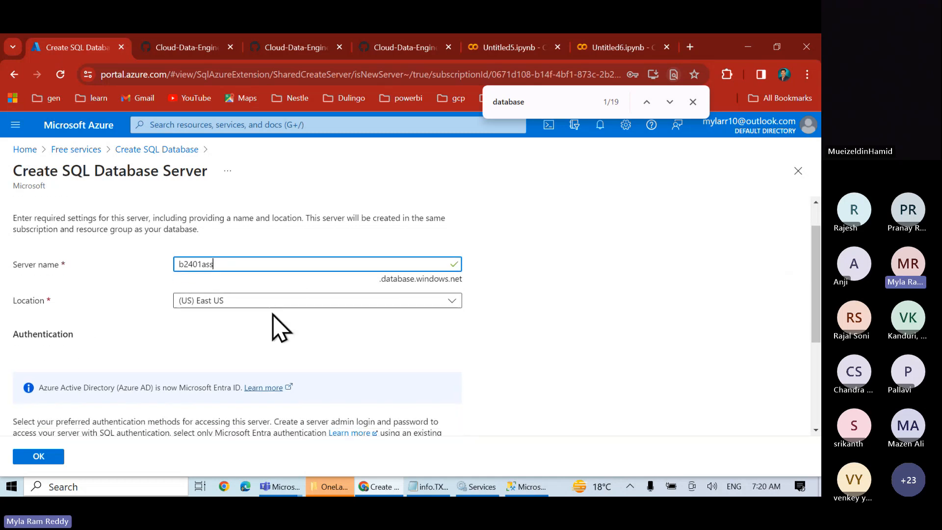
scroll(258, 351, down, 4)
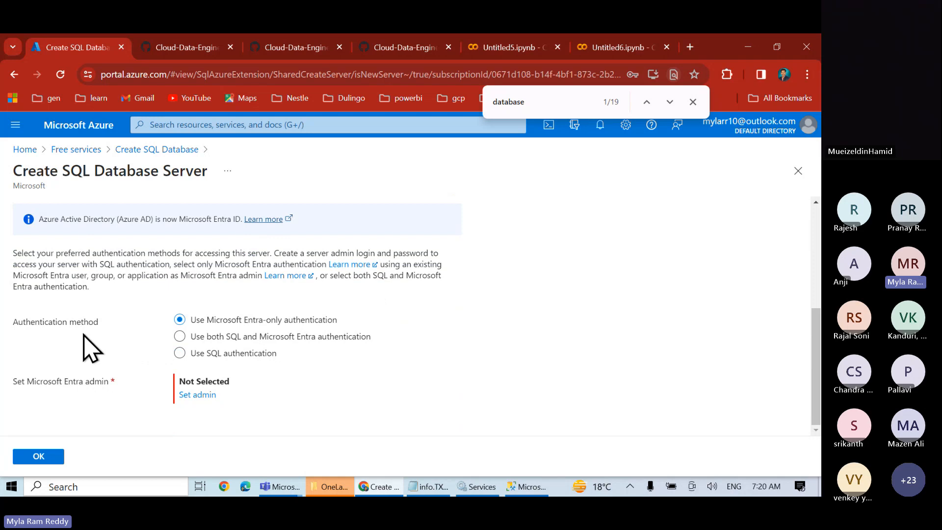
click(180, 336)
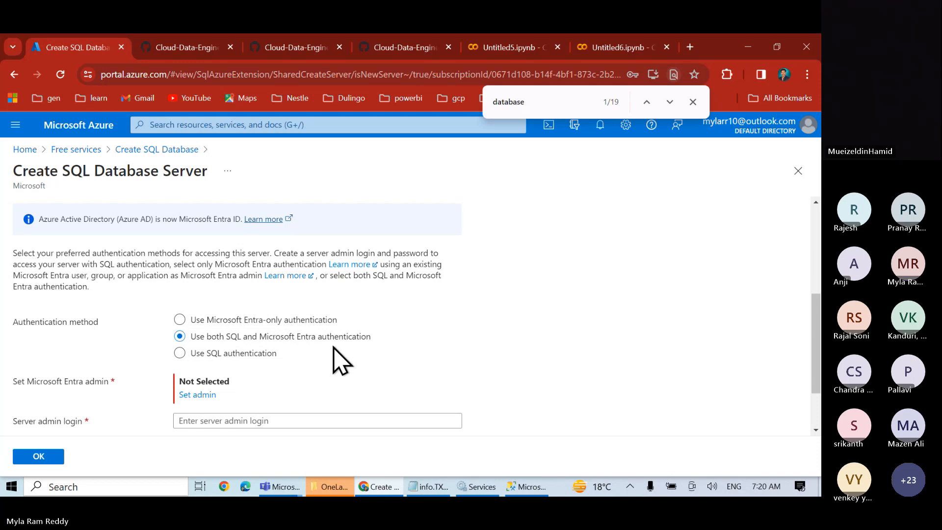
Set the Microsoft Entra admin of the server to the account holder listed among the directory's users.
scroll(339, 359, down, 2)
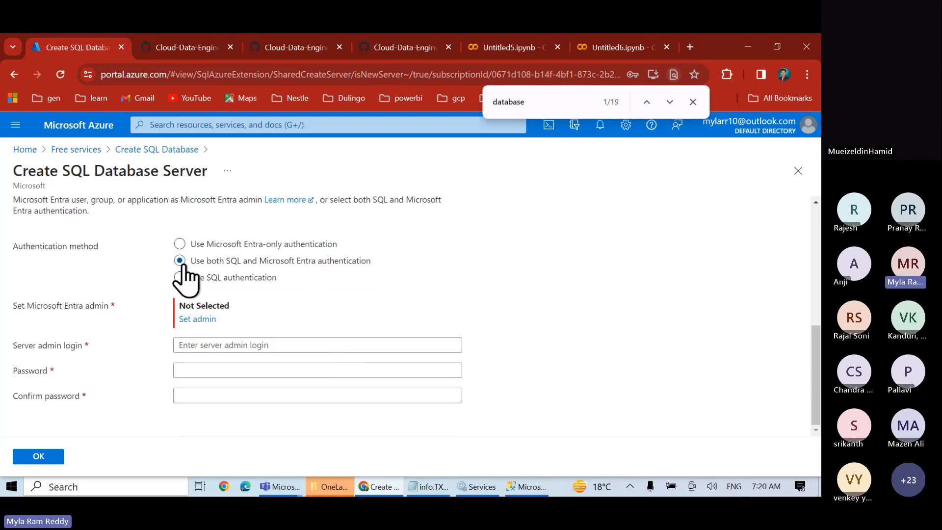
click(197, 320)
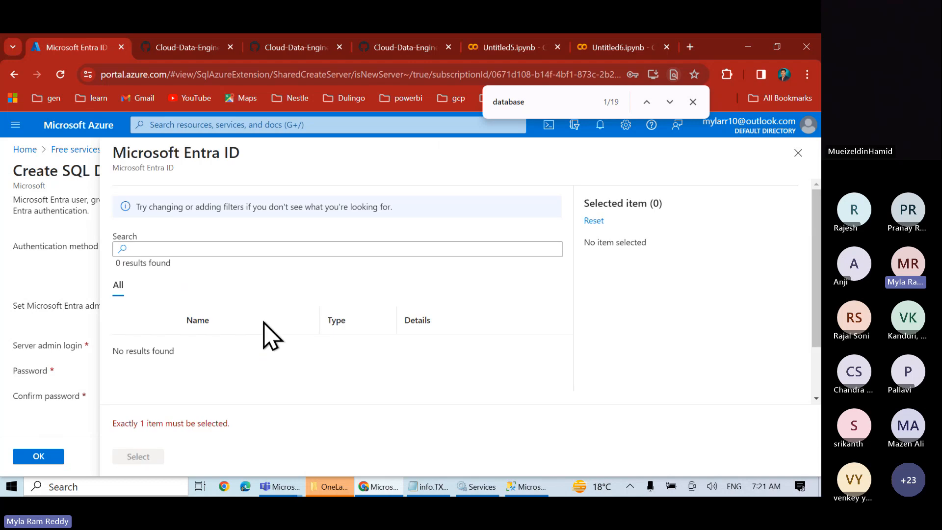
scroll(246, 354, down, 1)
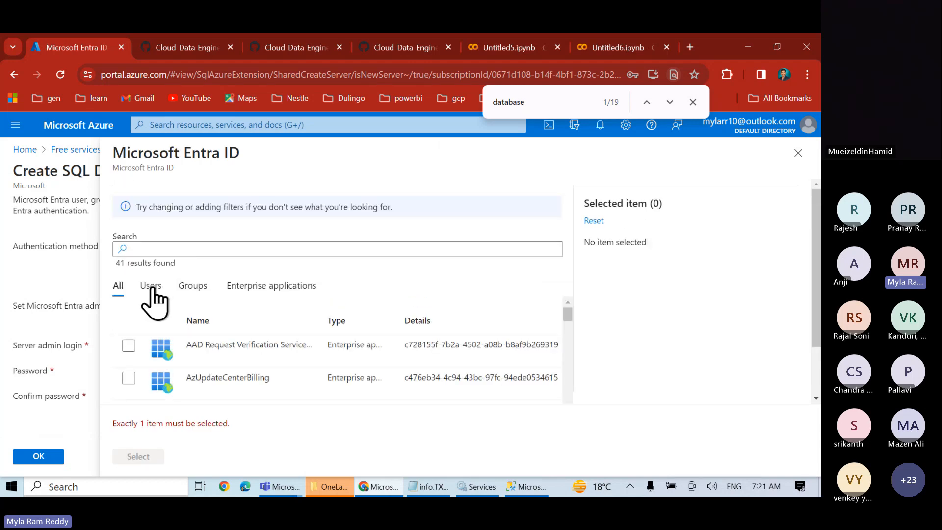
click(151, 289)
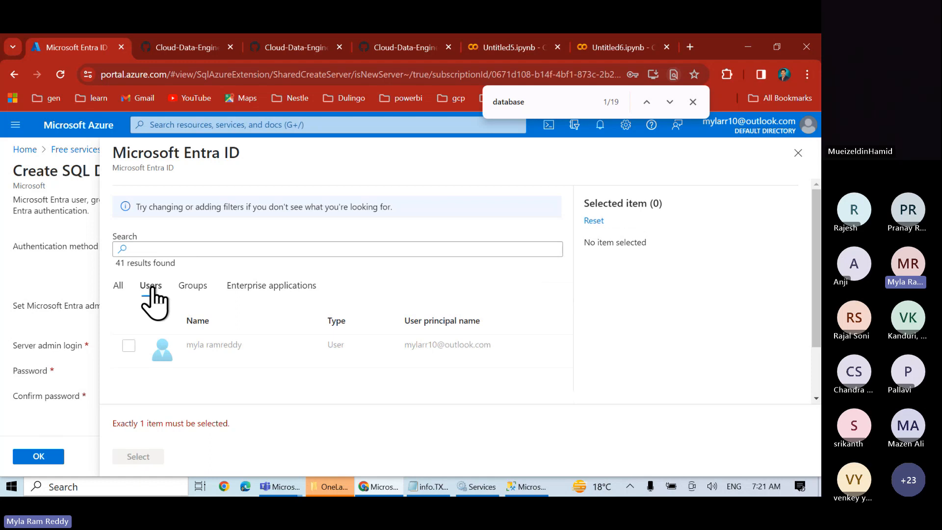
click(129, 346)
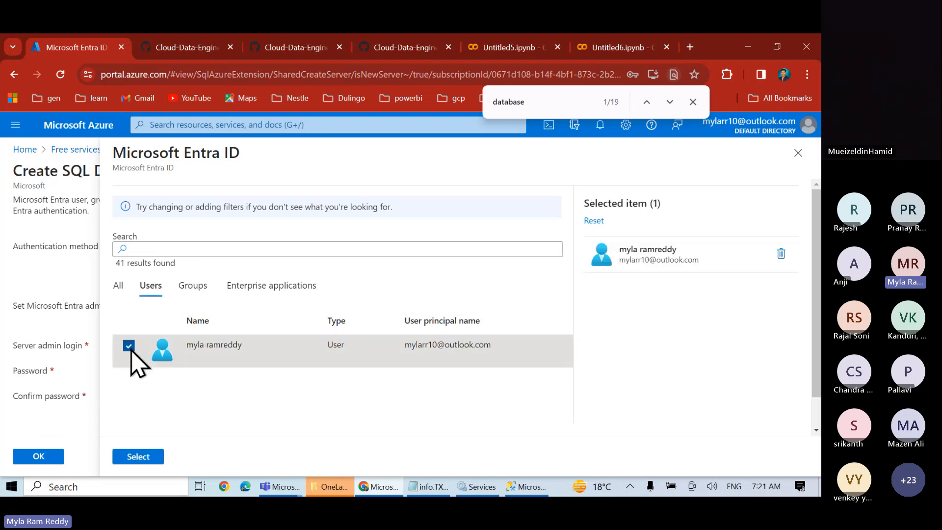
click(138, 456)
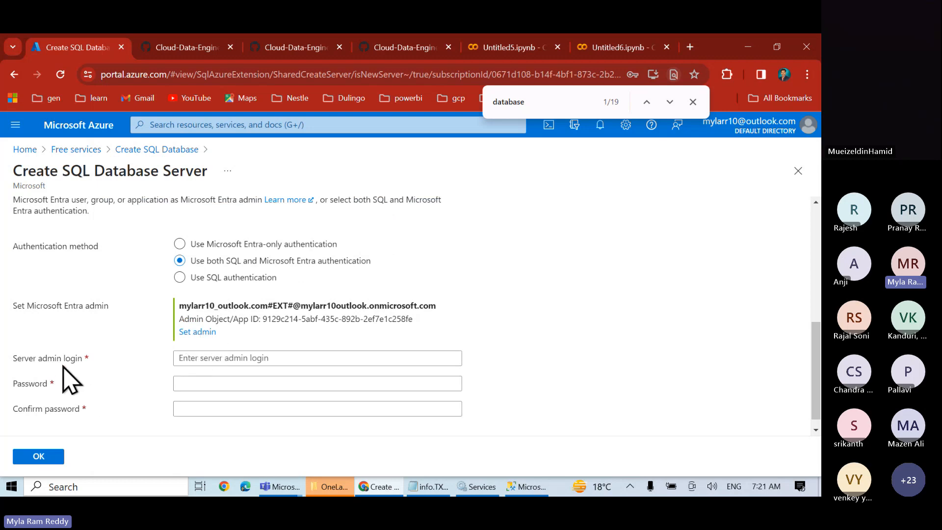
Set the server admin login to saadmin, then enter and confirm the server admin password.
click(207, 360)
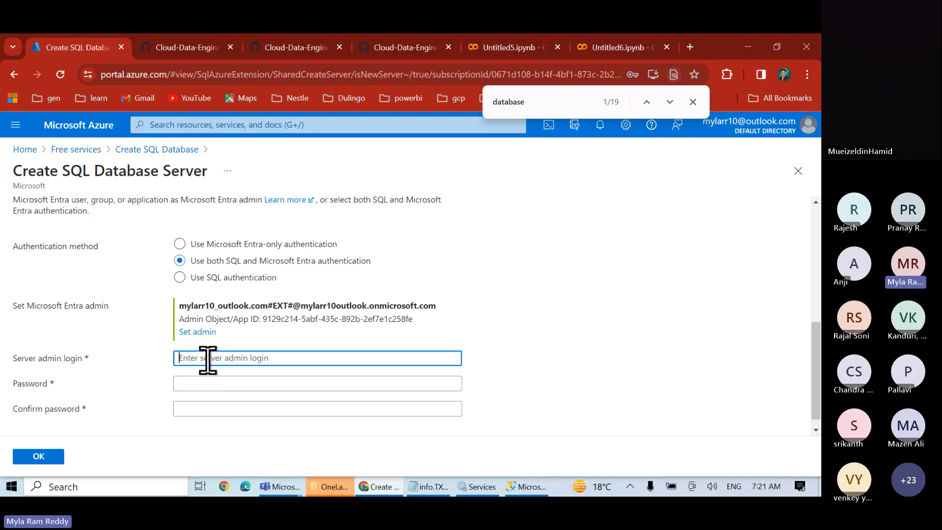
text(sa)
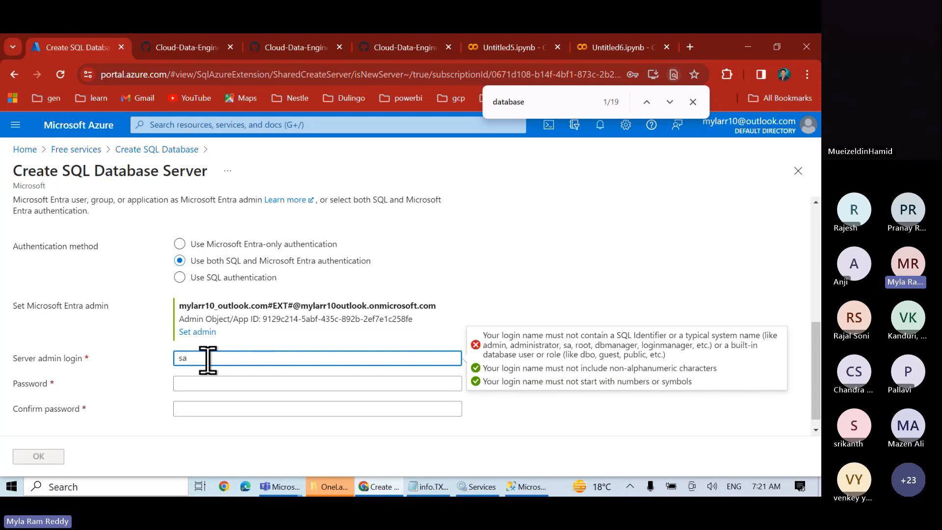
text(admin)
click(194, 381)
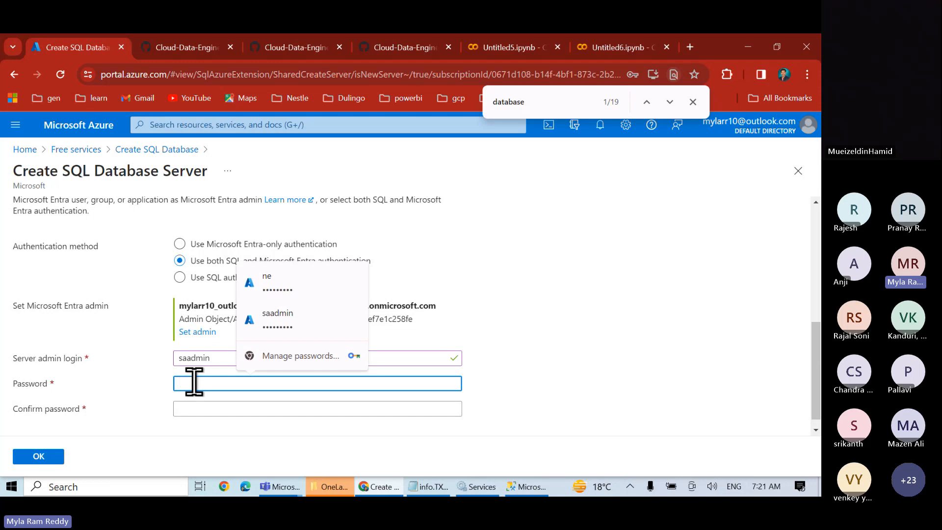
text(****)
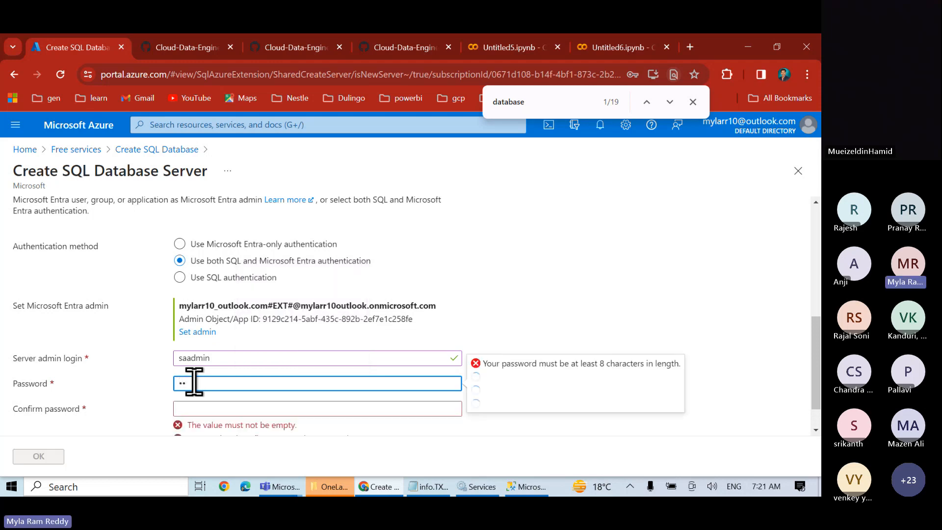
text(******)
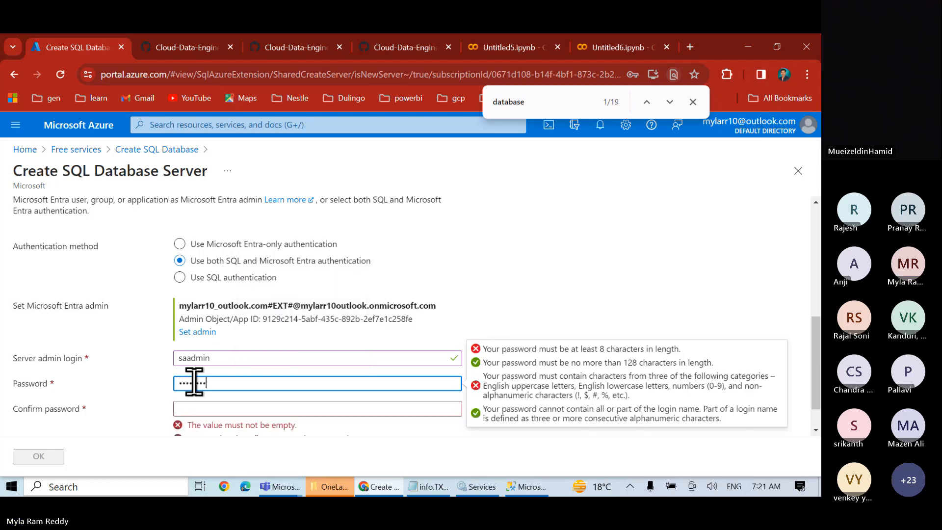
click(205, 410)
text(*******)
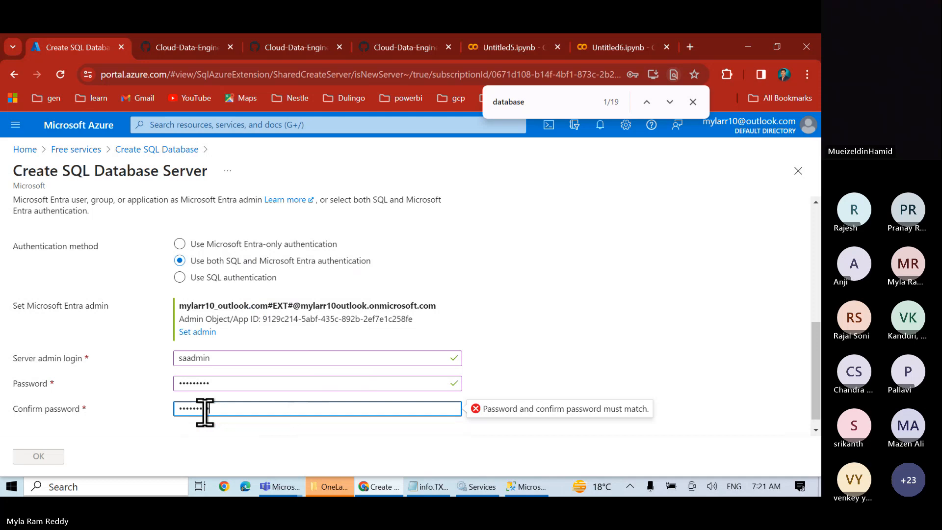
text(**)
Copy the server admin login, switch to info.TXT in Notepad and add the heading Azure SQL Database below Jan24.
double_click(196, 358)
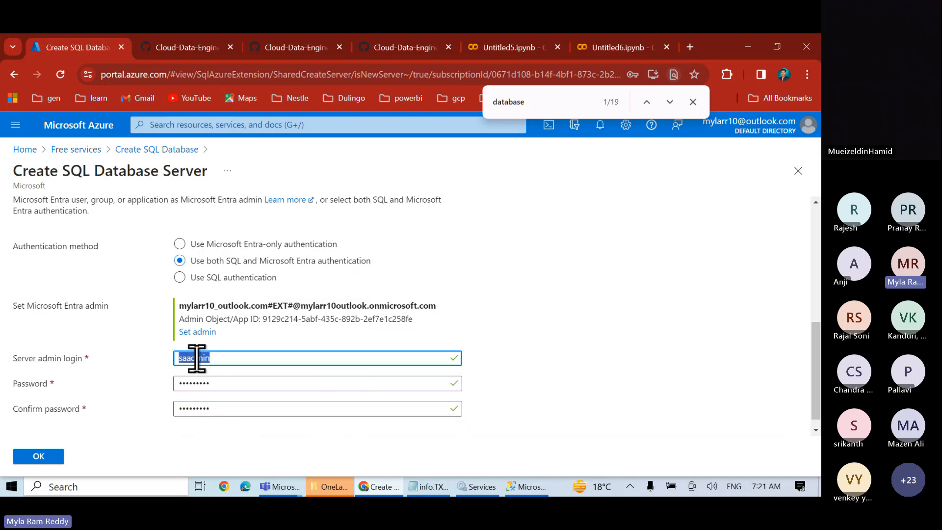
click(426, 486)
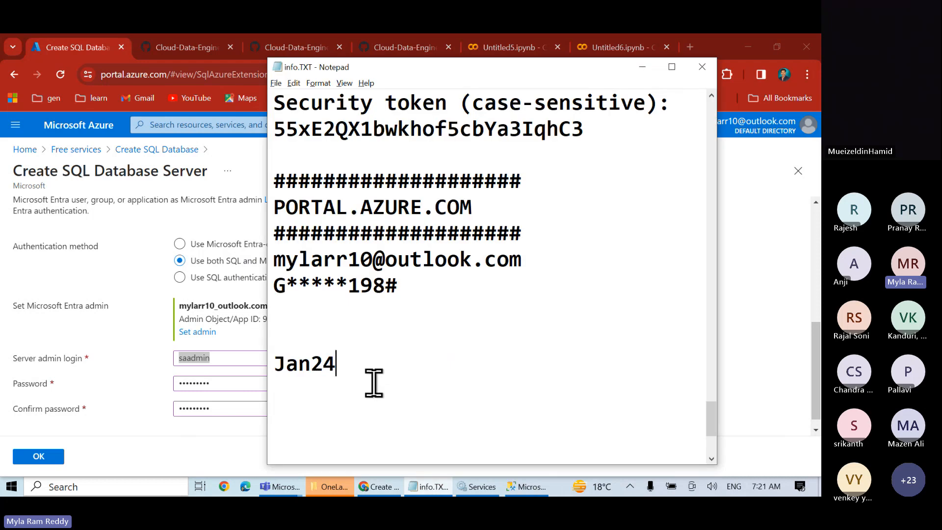
scroll(374, 381, up, 5)
scroll(374, 381, up, 4)
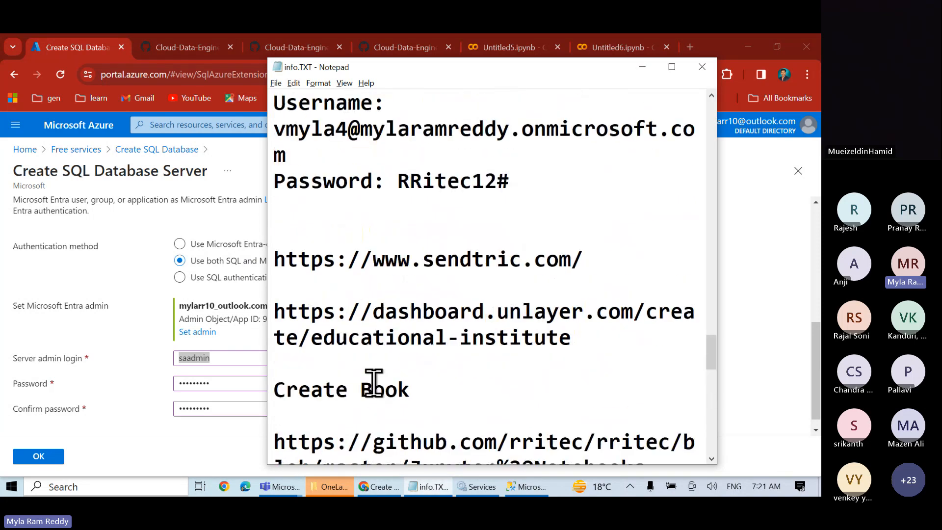
scroll(374, 380, up, 12)
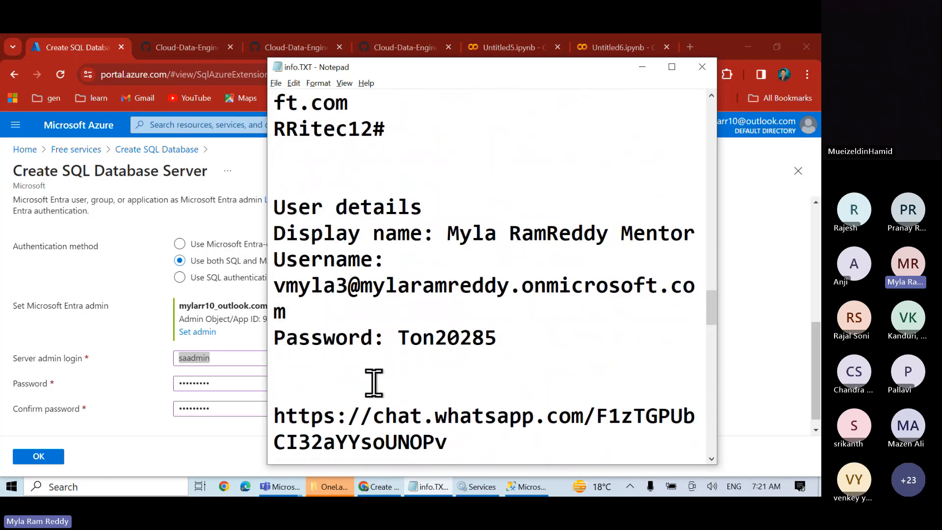
scroll(374, 381, up, 2)
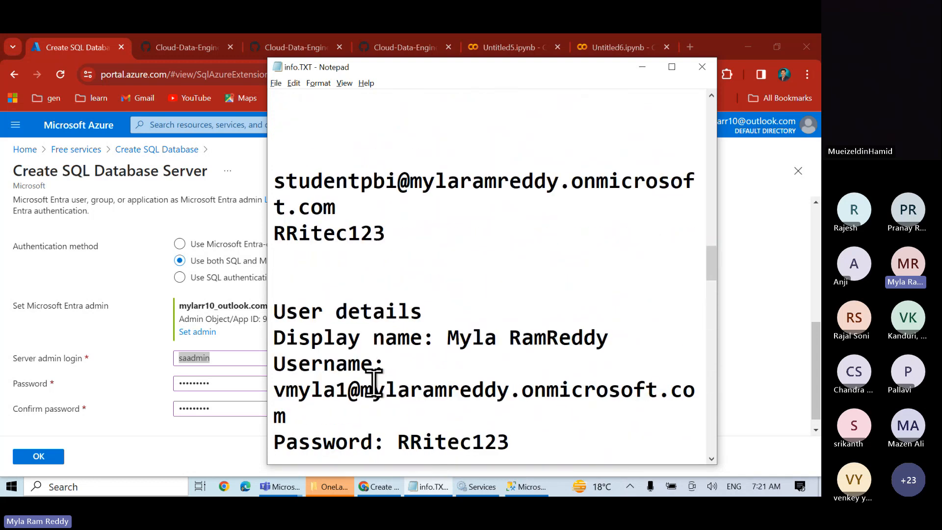
scroll(374, 380, down, 18)
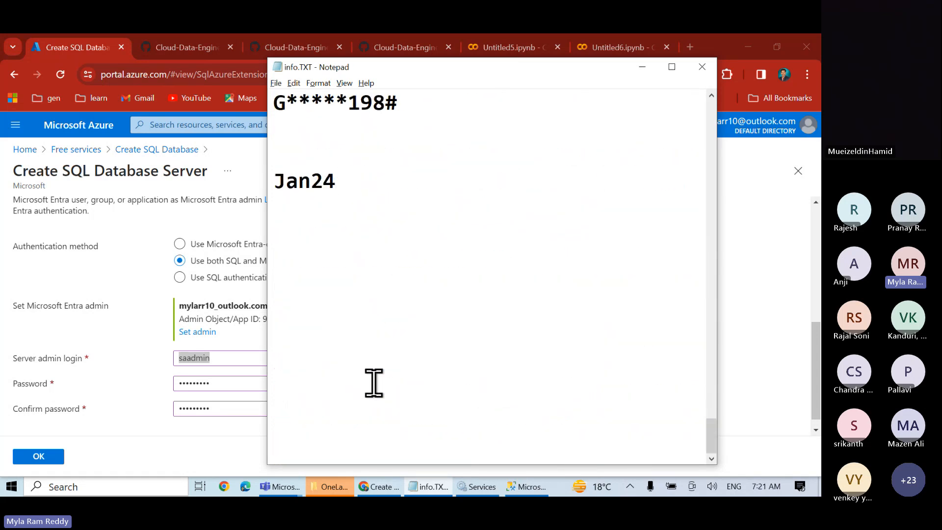
key(Return)
key(Return)
key(Return)
text(A)
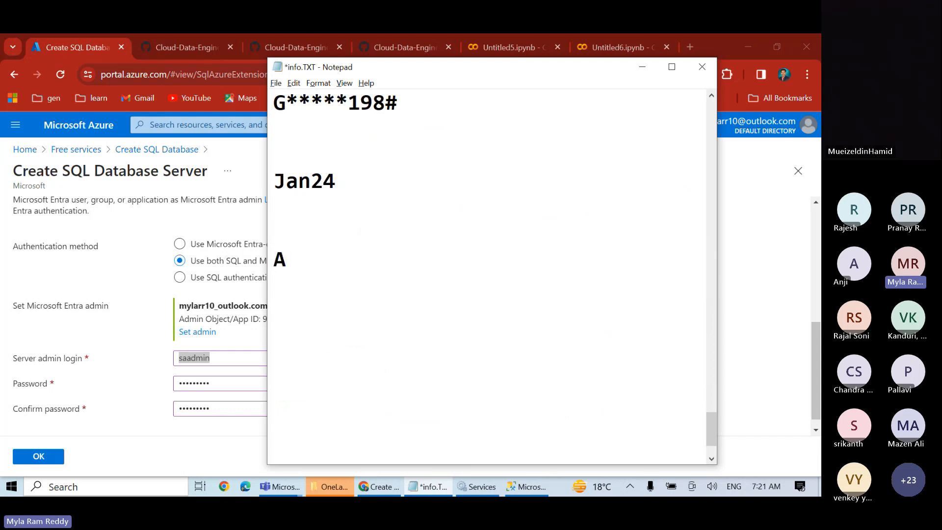
text(zure SQL Database)
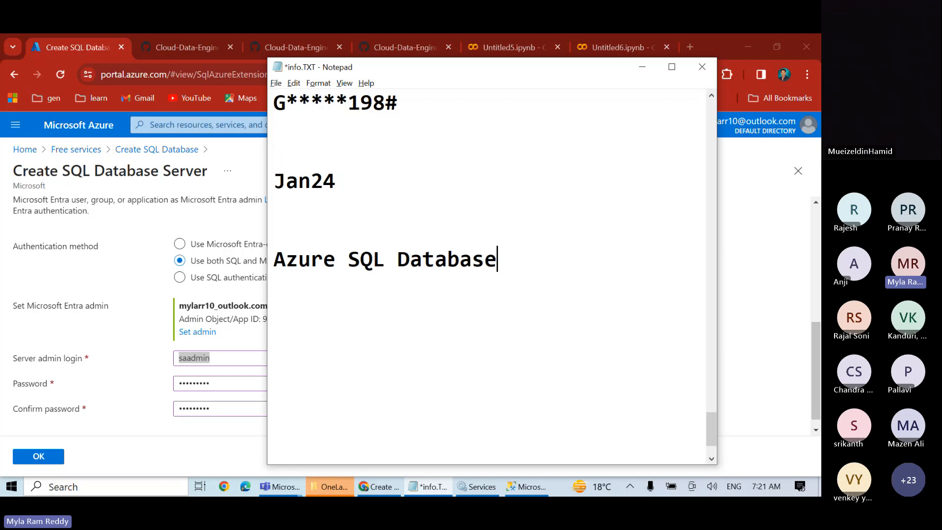
Underline the Azure SQL Database heading with a row of ten # characters.
key(Return)
text($$$$)
key(BackSpace)
key(BackSpace)
key(BackSpace)
key(BackSpace)
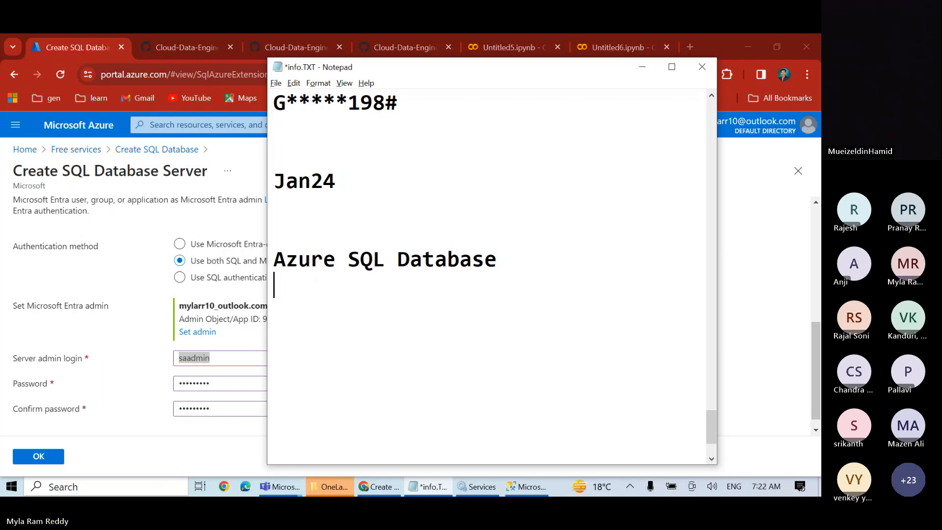
text(##########)
key(Return)
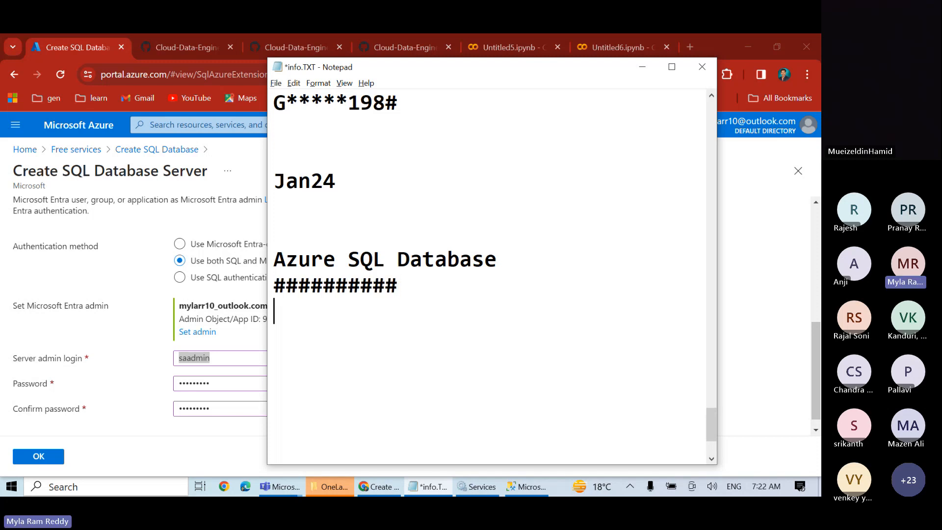
Add USERNAME: and PASSWORD: lines under the heading and fill in saadmin as the username.
text(USERNAM)
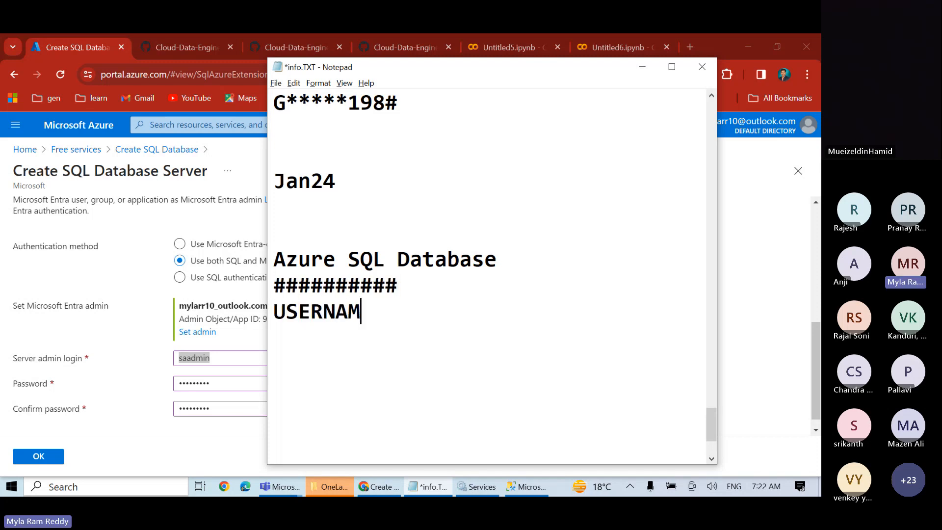
text(E:)
key(Return)
text(PAS)
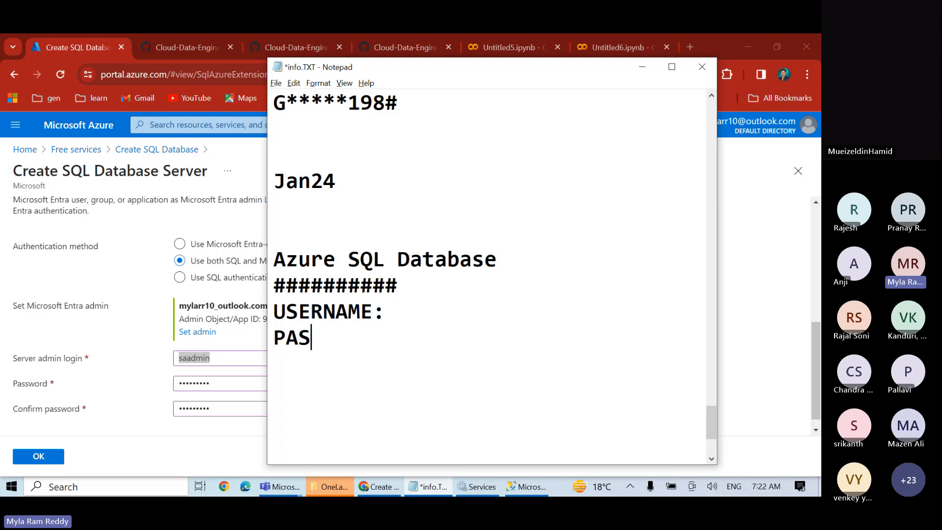
text(SWORD:)
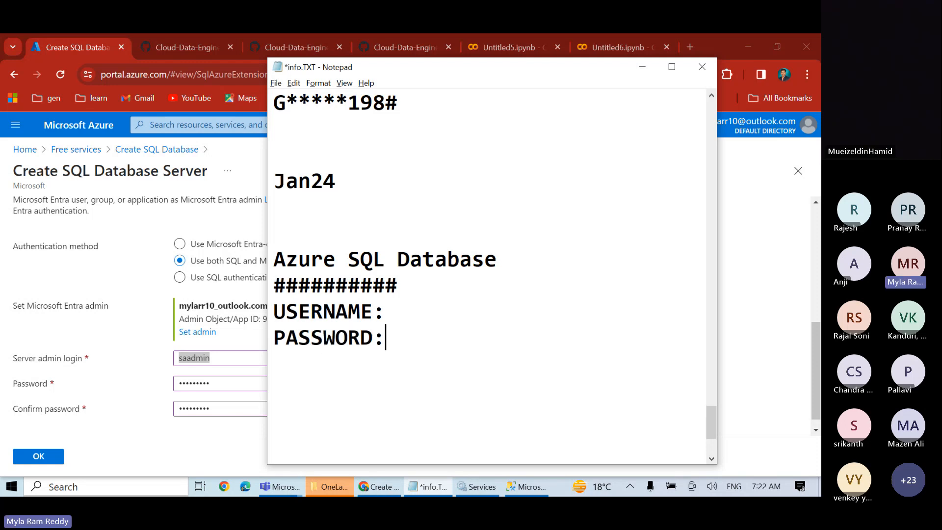
click(392, 312)
text(saadmin)
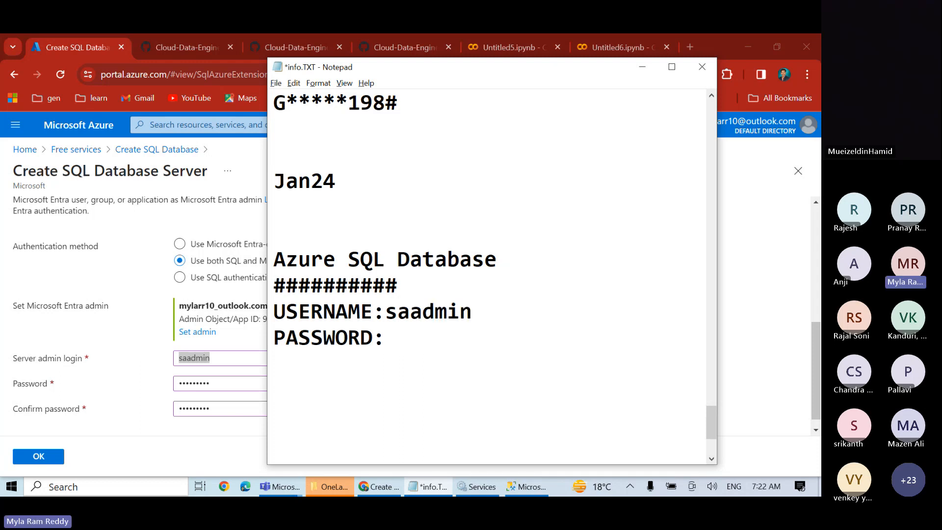
Enter the server admin password on the PASSWORD line and save the notes file.
key(Down)
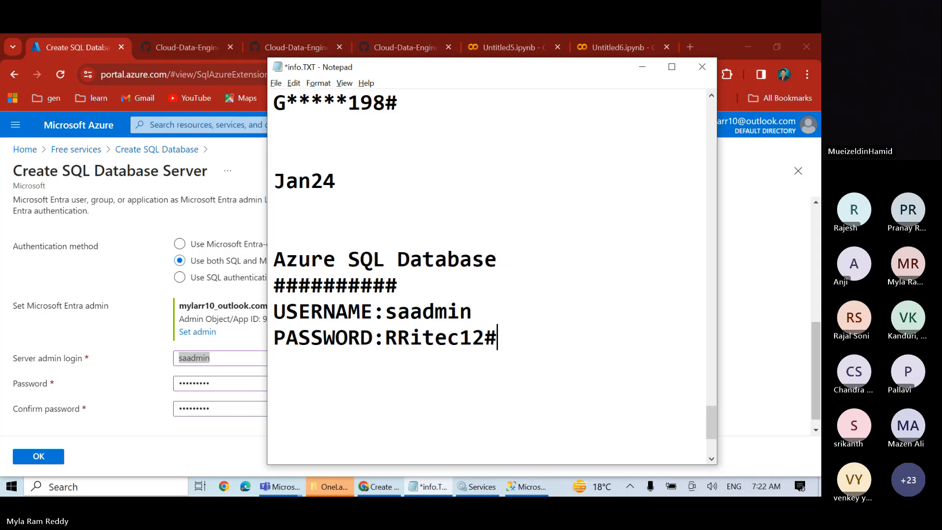
key(Left)
key(Left)
key(Left)
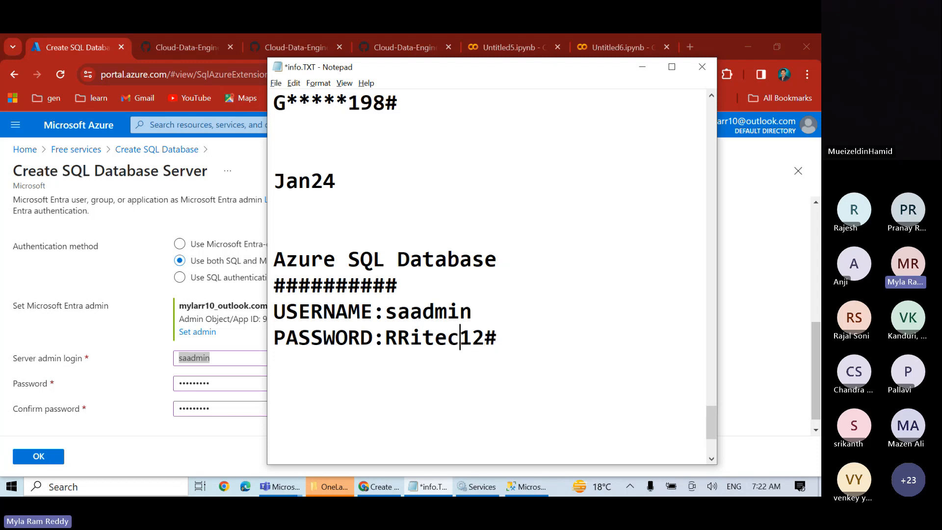
key(ctrl+s)
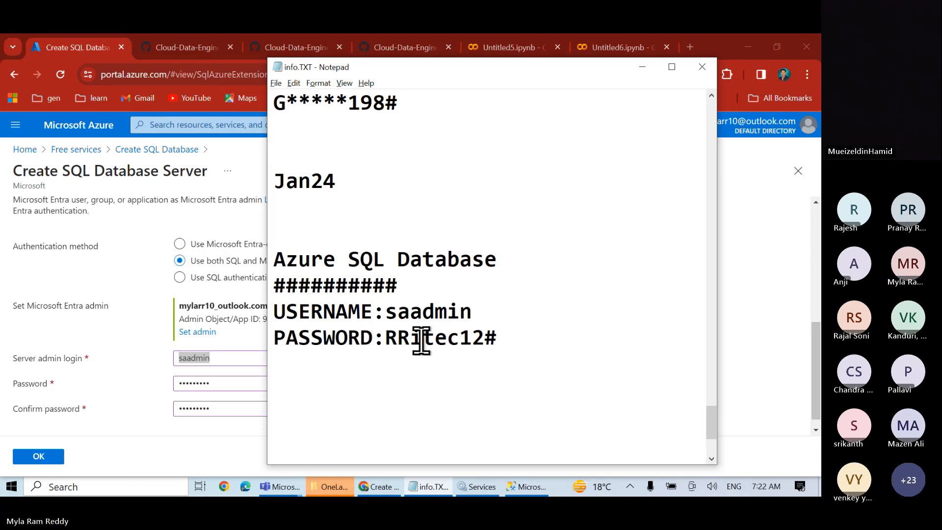
Mask the middle characters of the noted admin password with four asterisks.
key(BackSpace)
key(BackSpace)
key(BackSpace)
key(BackSpace)
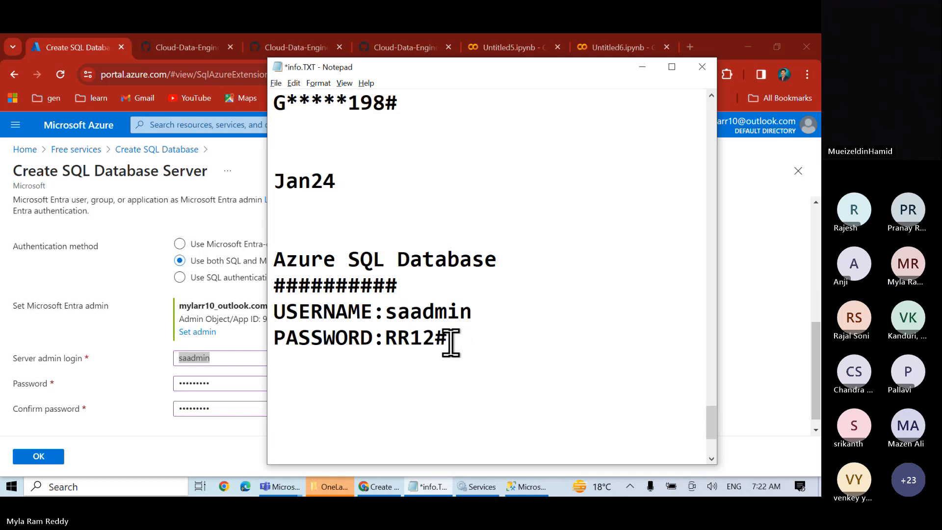
text(****)
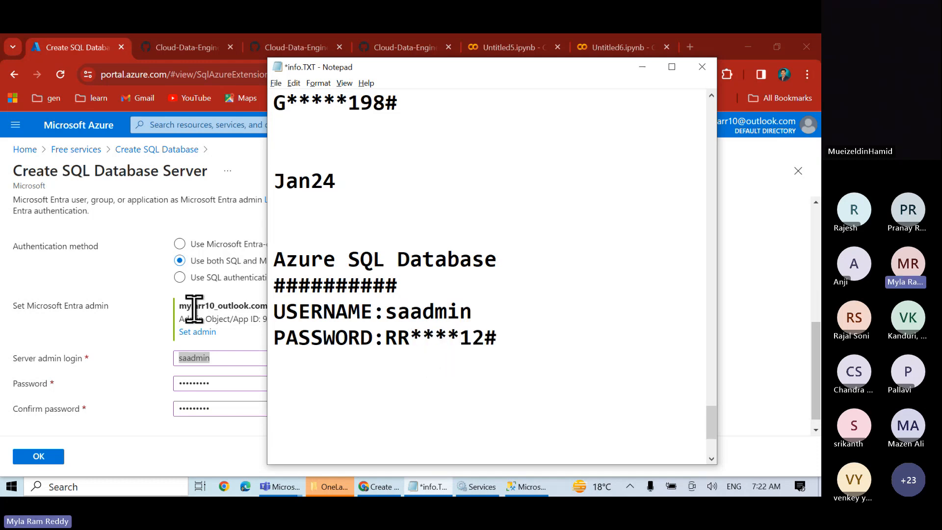
Return to the Azure portal in Chrome and confirm the new SQL database server settings.
click(145, 278)
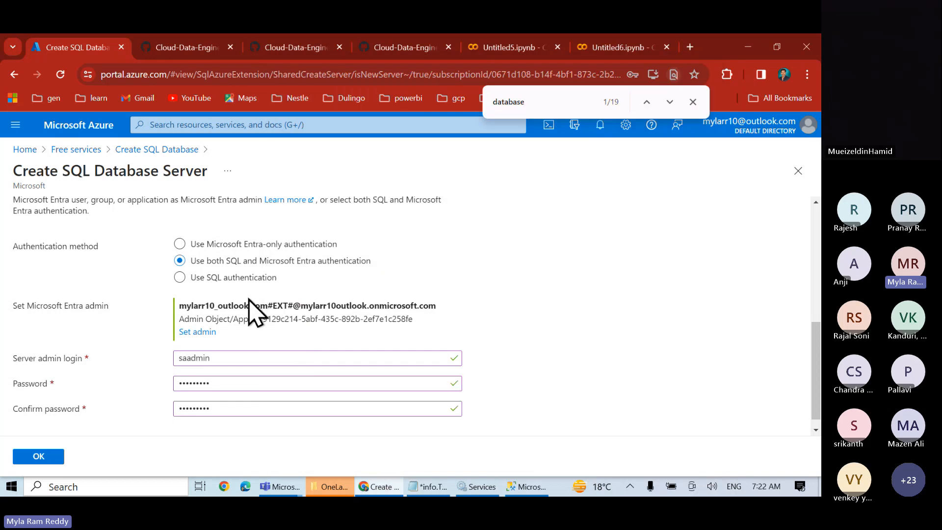
scroll(250, 311, down, 1)
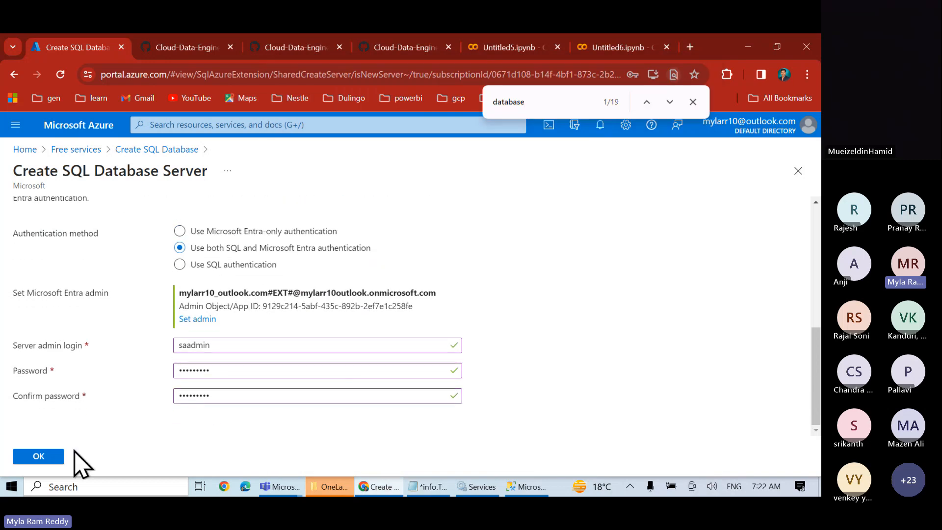
click(44, 456)
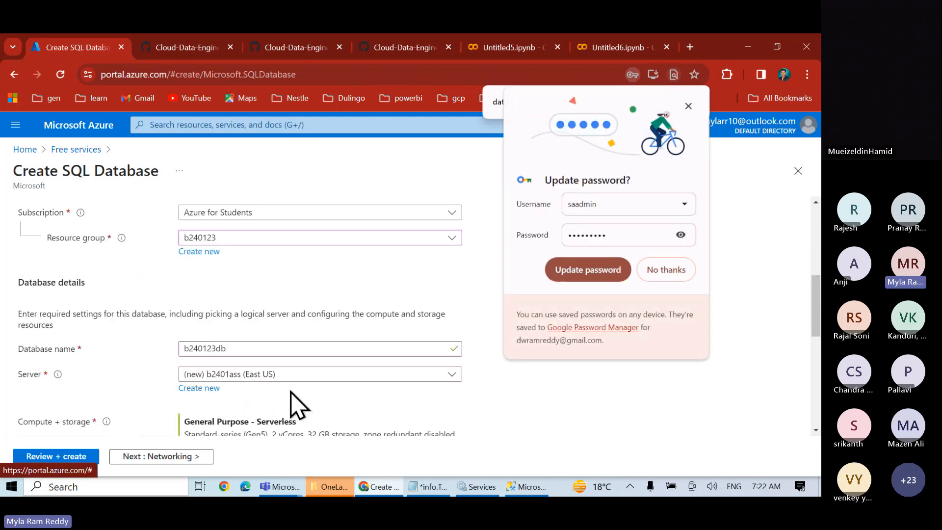
Review the database's compute and storage settings and update the browser's saved password for saadmin.
scroll(76, 393, down, 5)
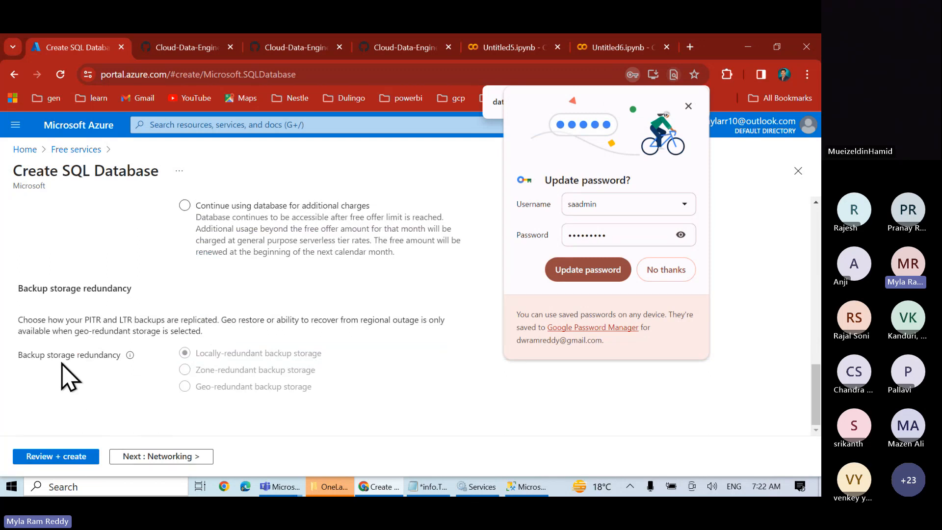
scroll(238, 321, up, 1)
scroll(238, 322, up, 7)
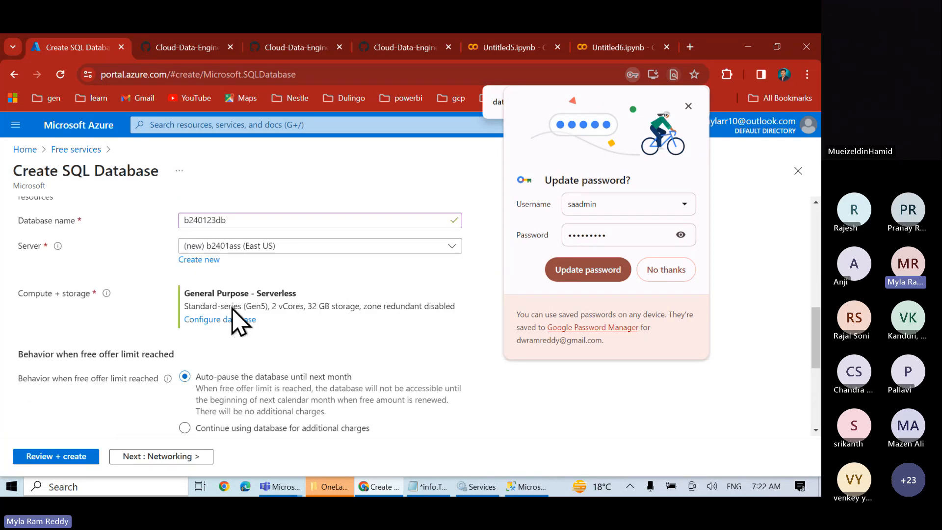
scroll(238, 321, down, 4)
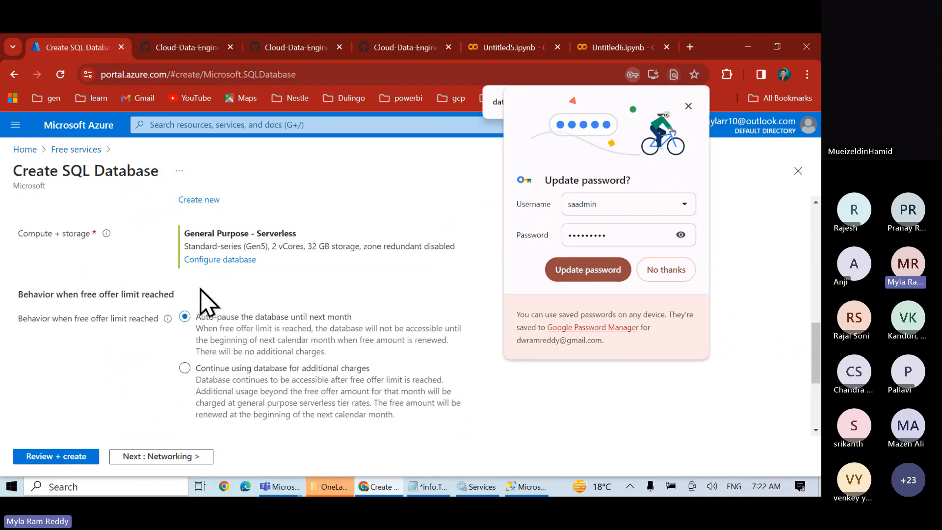
click(609, 271)
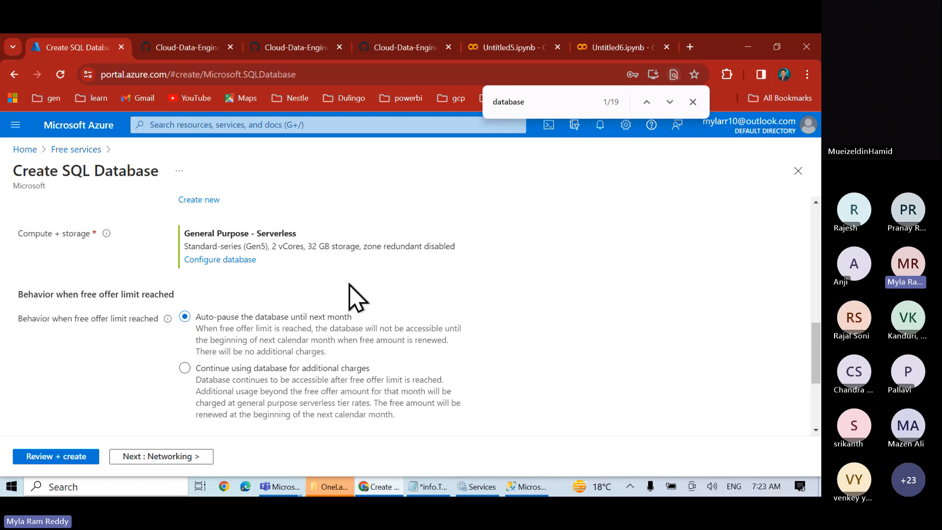
Review the free offer limit and backup redundancy options, and proceed to the database's networking settings and cost summary.
scroll(357, 298, down, 2)
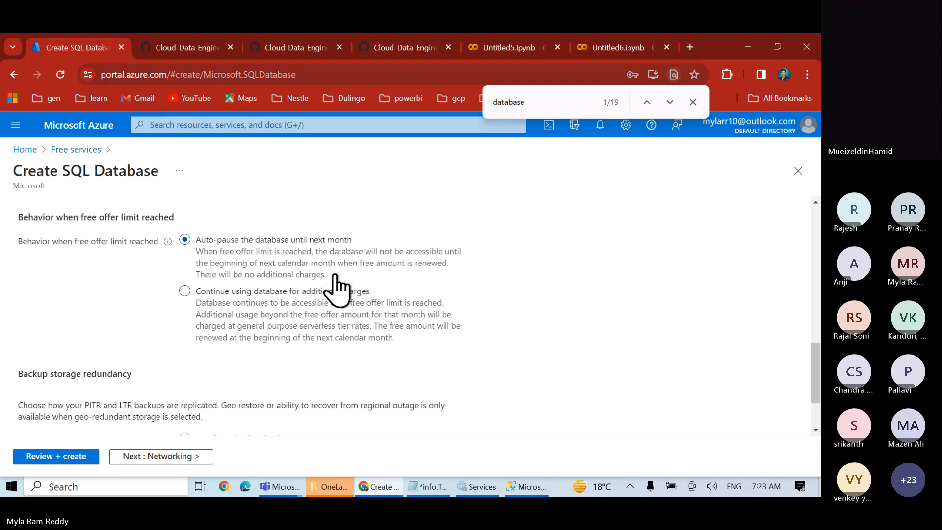
scroll(337, 289, down, 2)
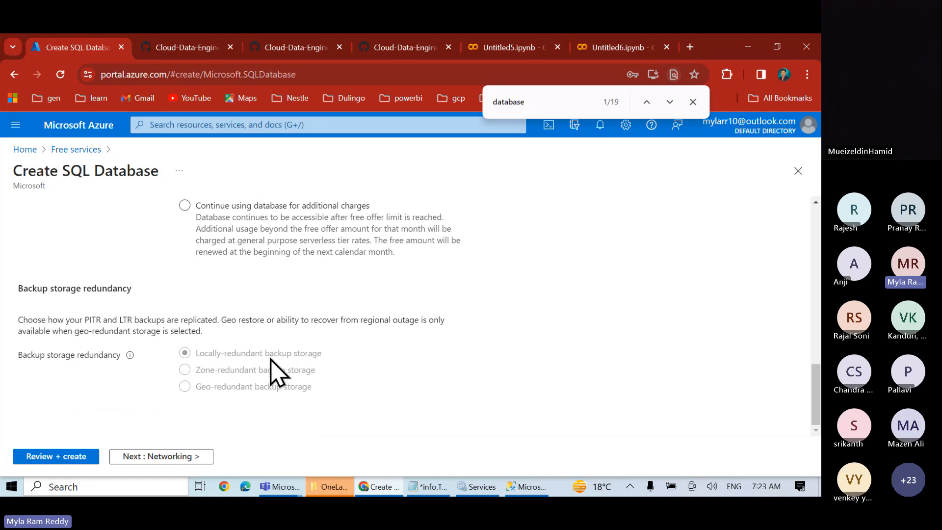
click(167, 457)
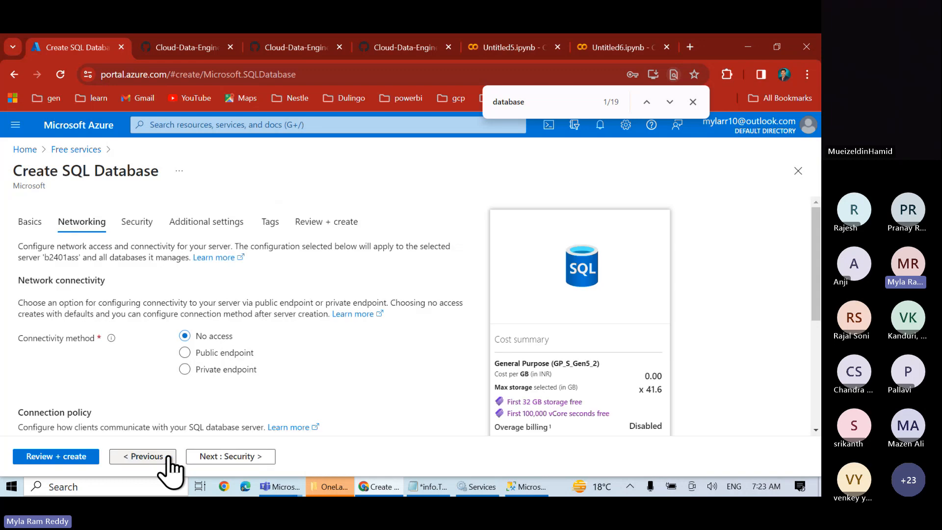
scroll(322, 380, down, 3)
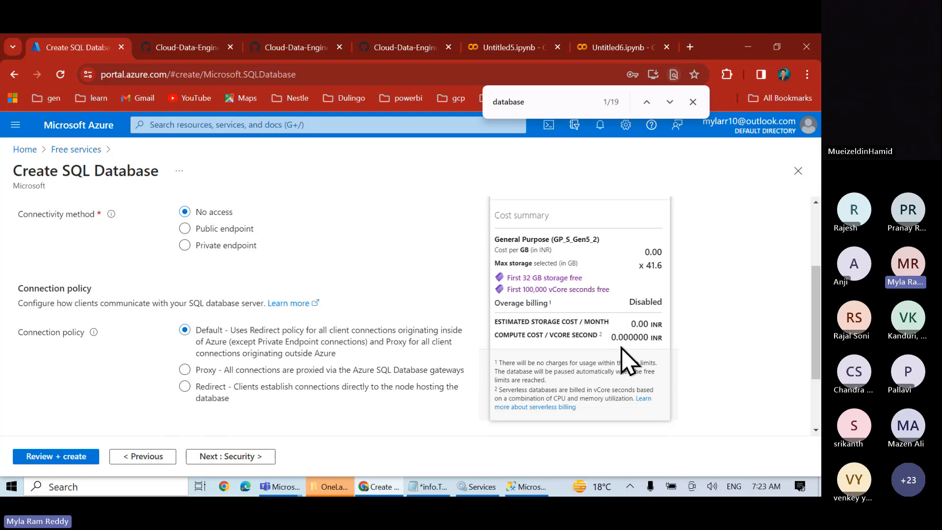
scroll(336, 300, up, 2)
scroll(337, 300, up, 2)
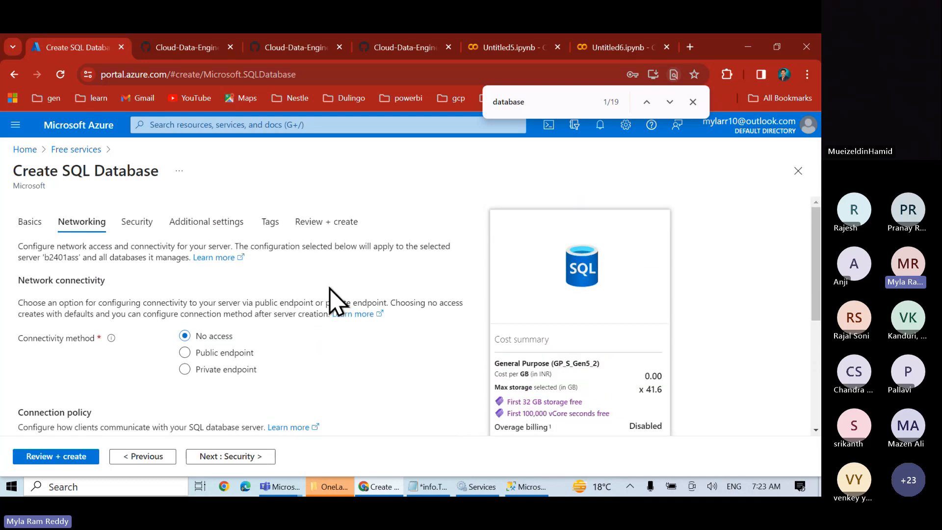
Set the server's connectivity method to Public endpoint and review the connection policy and encrypted connection settings.
click(185, 370)
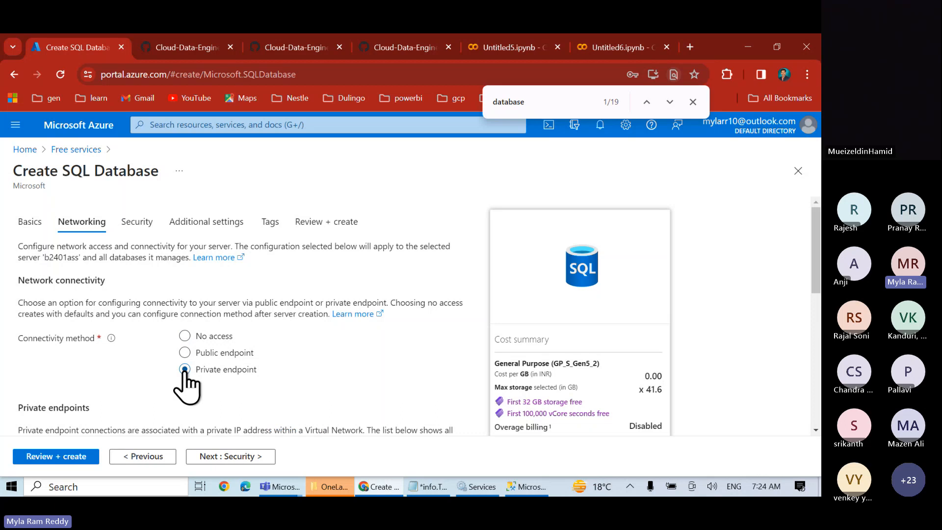
click(185, 353)
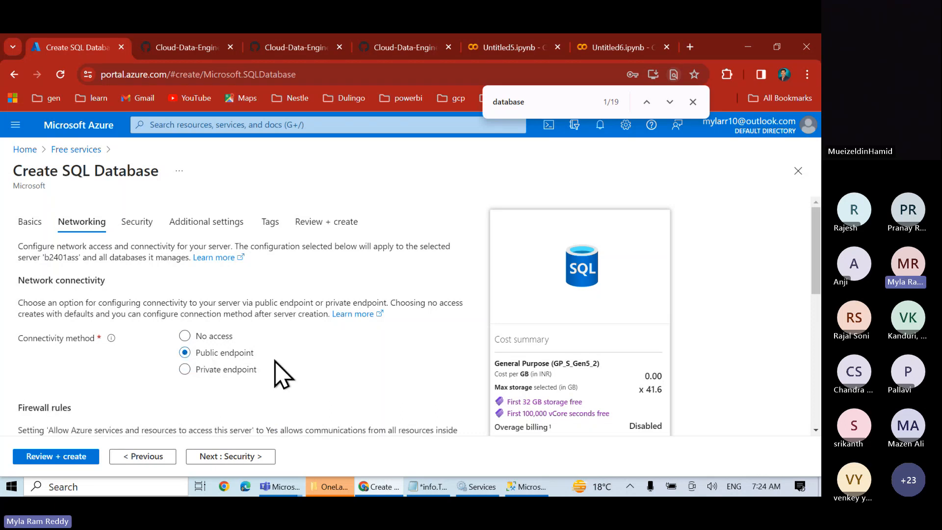
scroll(273, 375, down, 2)
scroll(282, 375, down, 4)
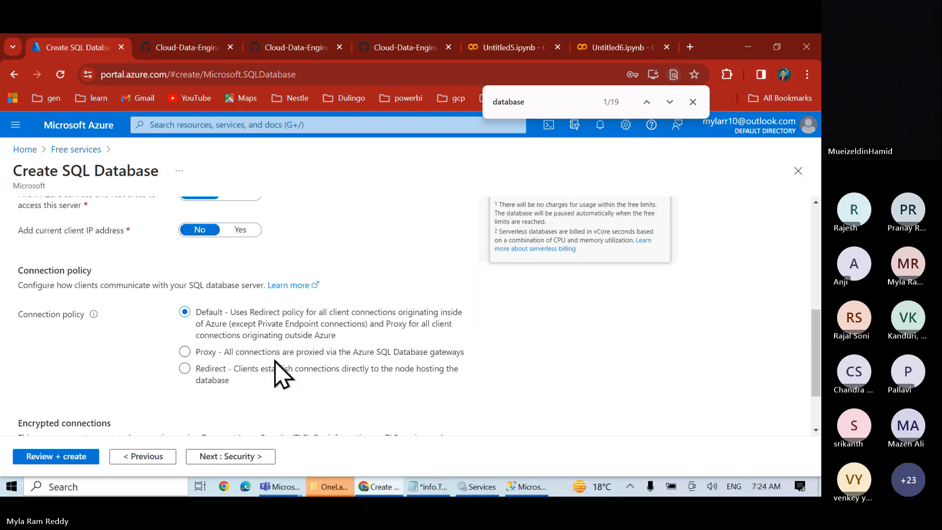
scroll(273, 362, down, 2)
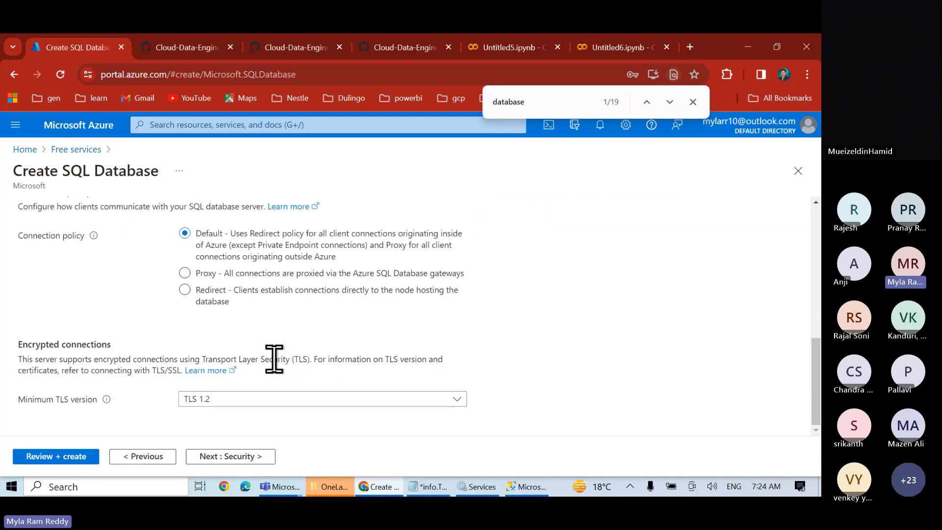
Review the Microsoft Defender, ledger and encryption security options for the new SQL database and submit it for creation.
scroll(243, 328, up, 1)
scroll(241, 326, up, 6)
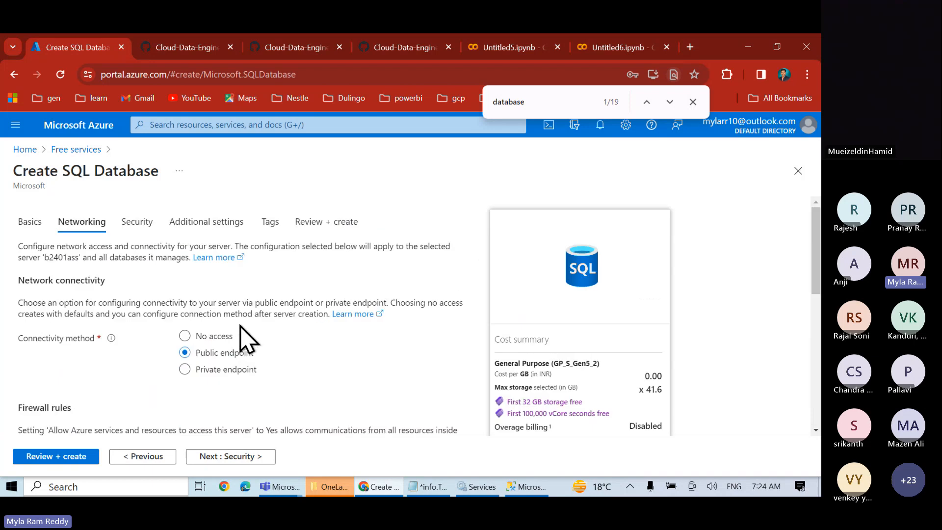
click(137, 224)
scroll(323, 360, down, 6)
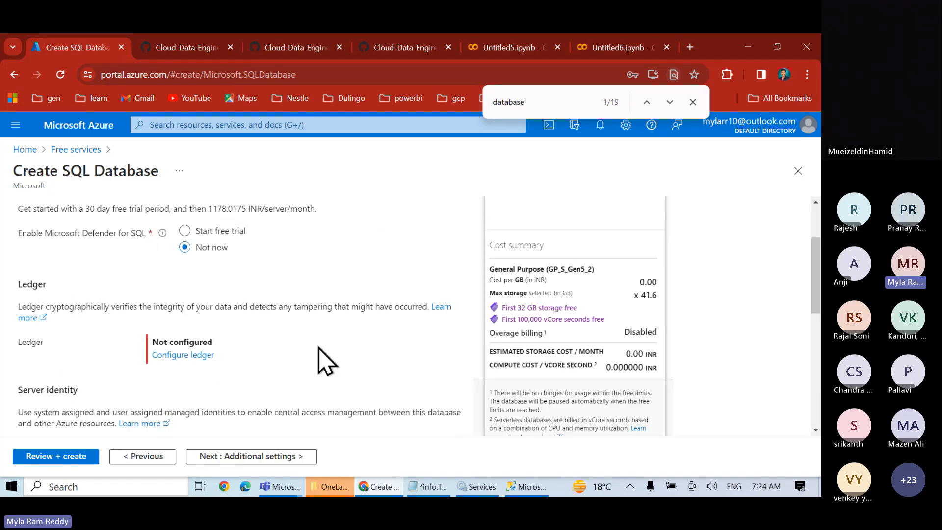
scroll(323, 361, down, 3)
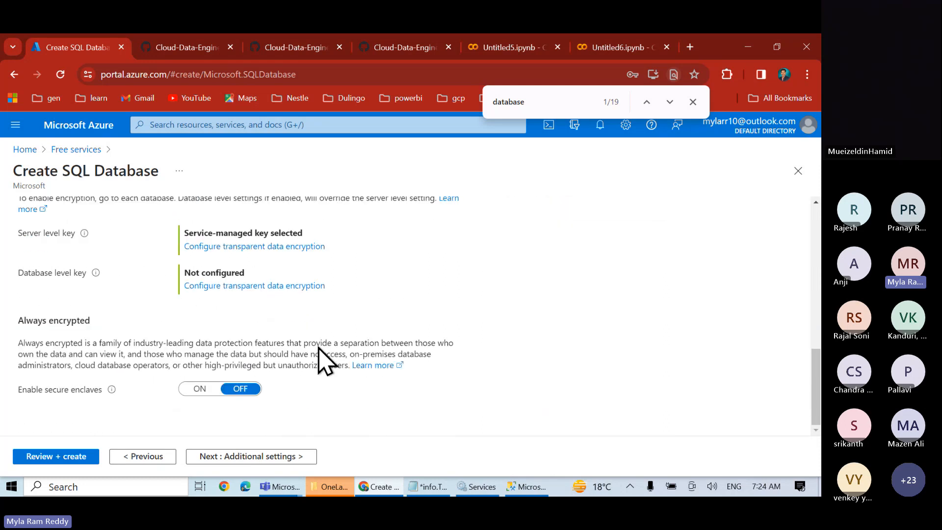
scroll(322, 362, up, 10)
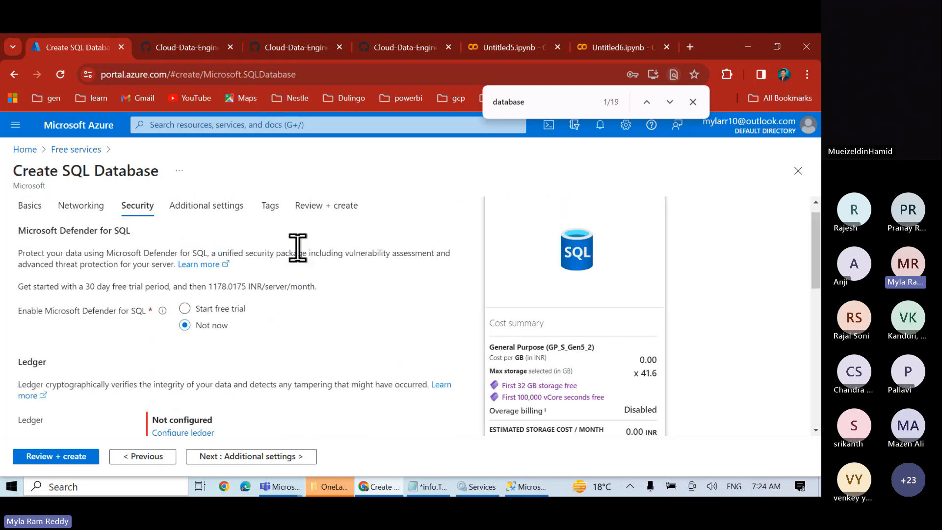
click(73, 456)
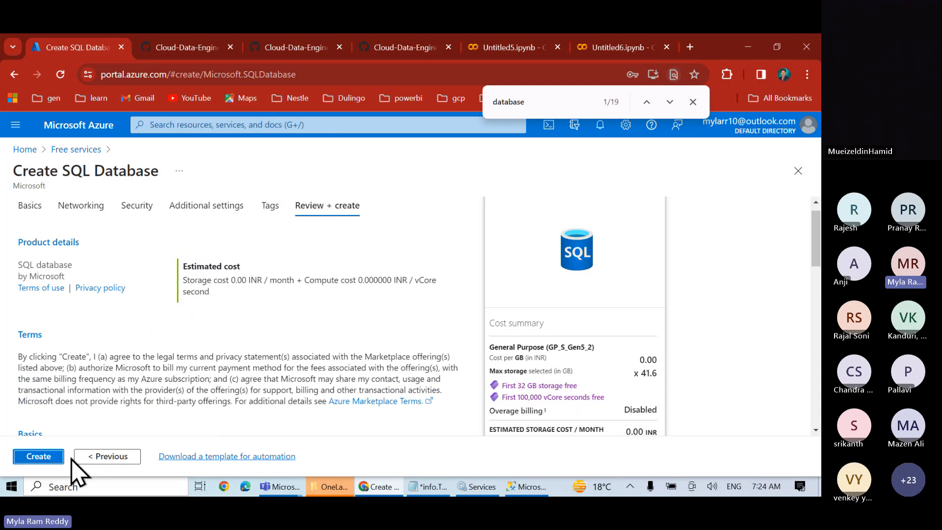
click(47, 456)
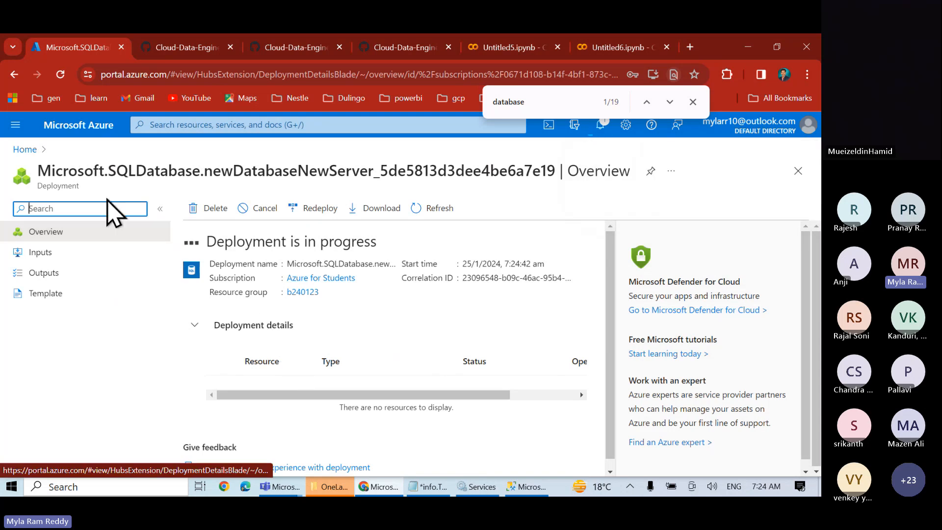
Close the in-page text search, show the deployment notifications and open resource group b240123 from the list of resource groups.
click(22, 150)
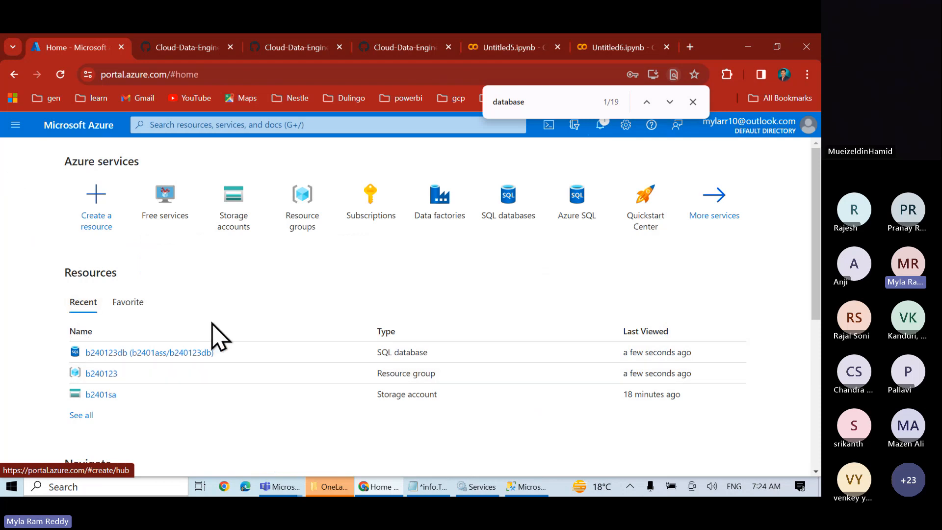
click(302, 215)
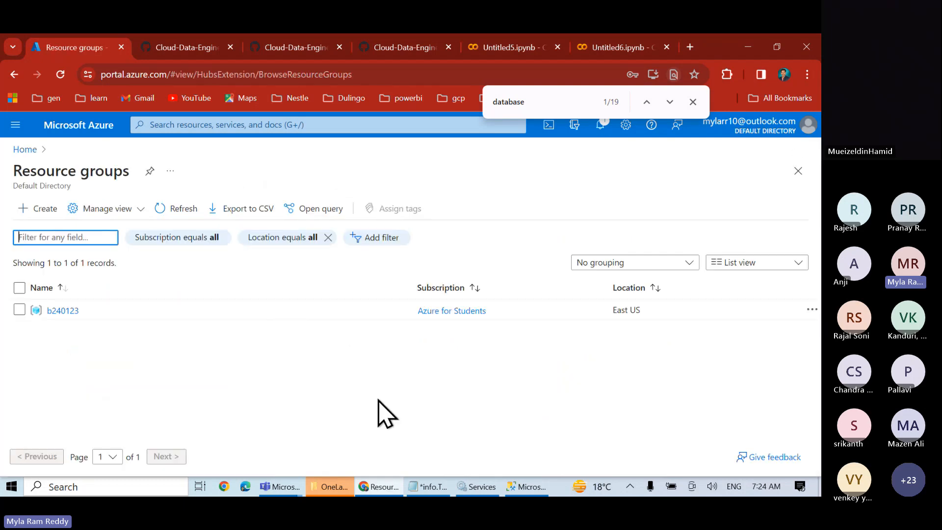
click(191, 216)
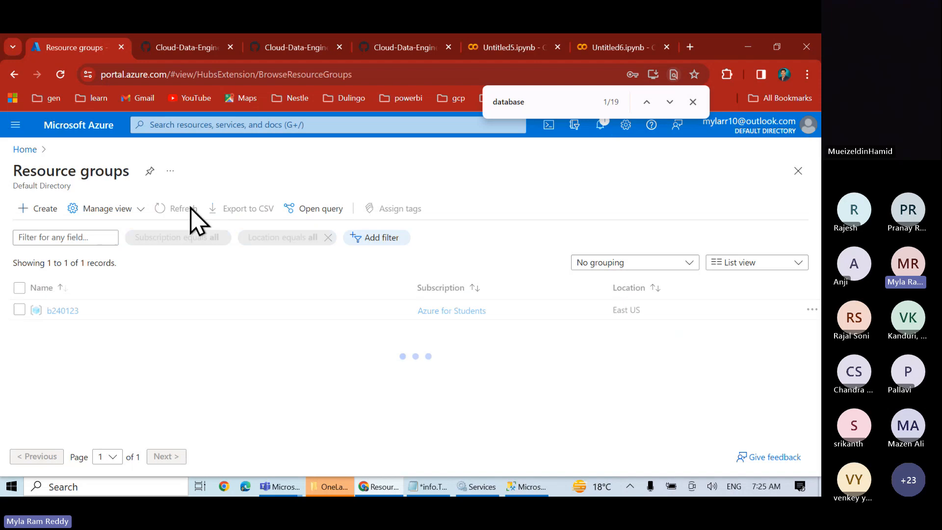
click(692, 101)
click(601, 124)
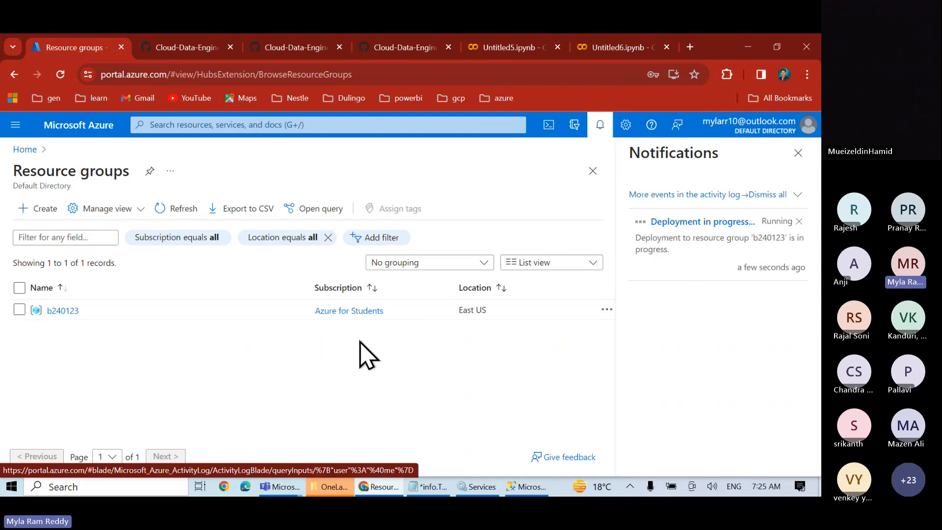
click(62, 310)
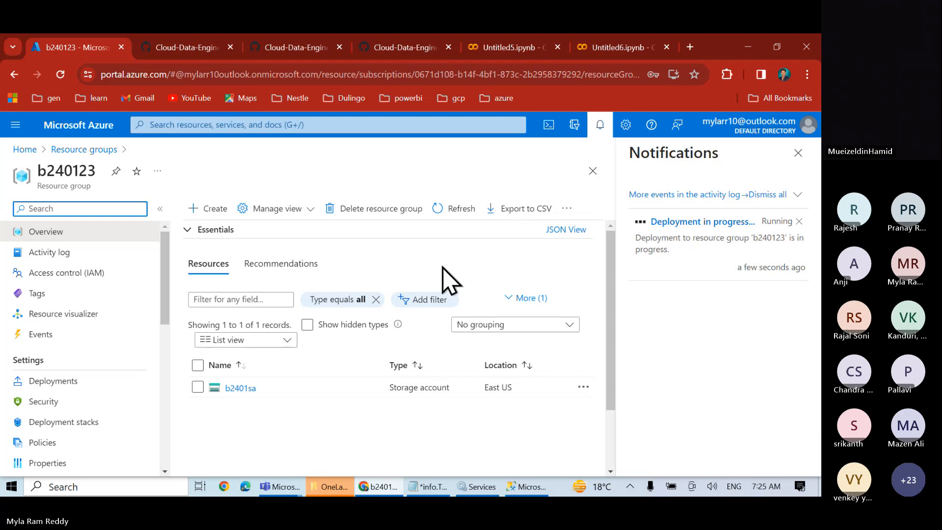
Refresh the resource list of group b240123 while the deployment runs and check the resource type of b2401ass.
click(462, 216)
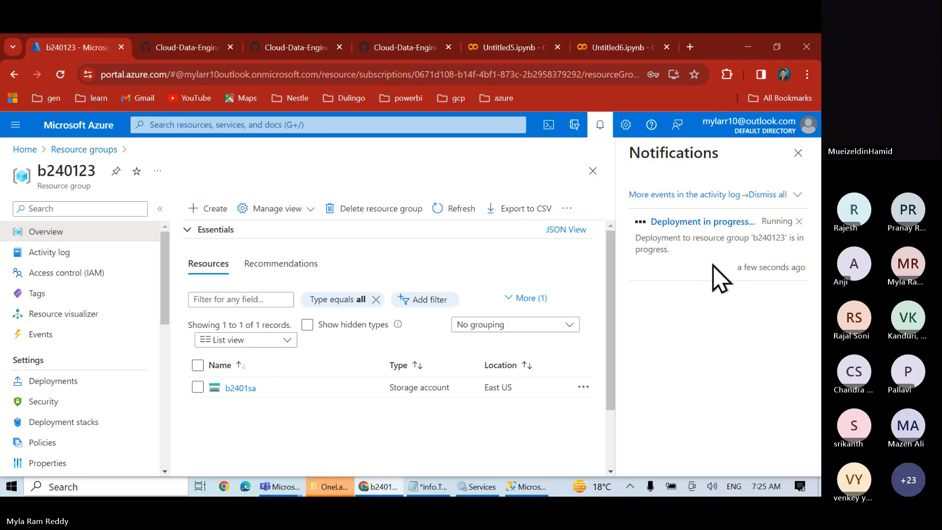
click(797, 195)
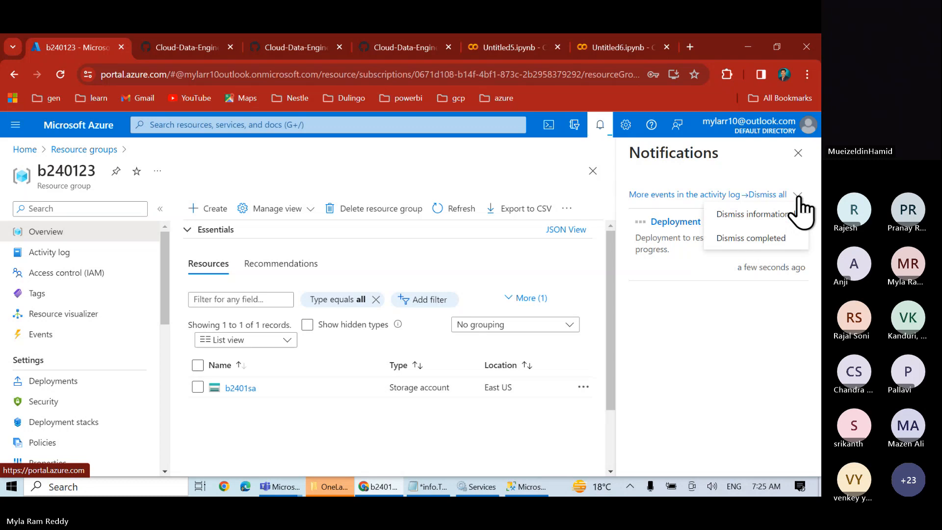
click(670, 377)
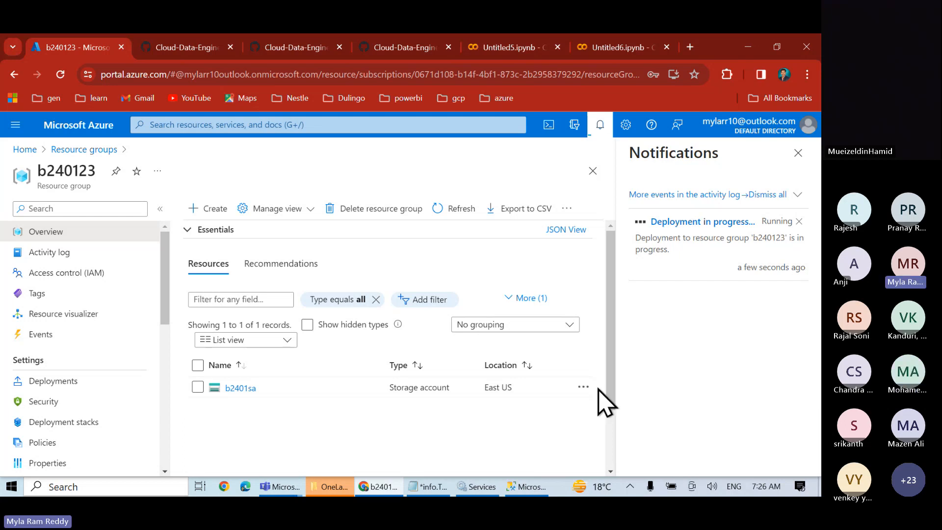
click(464, 214)
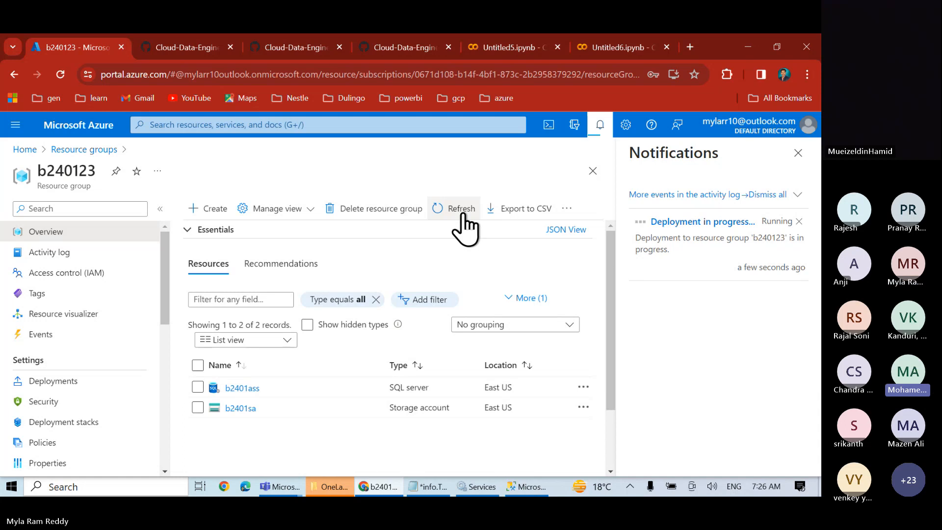
click(463, 215)
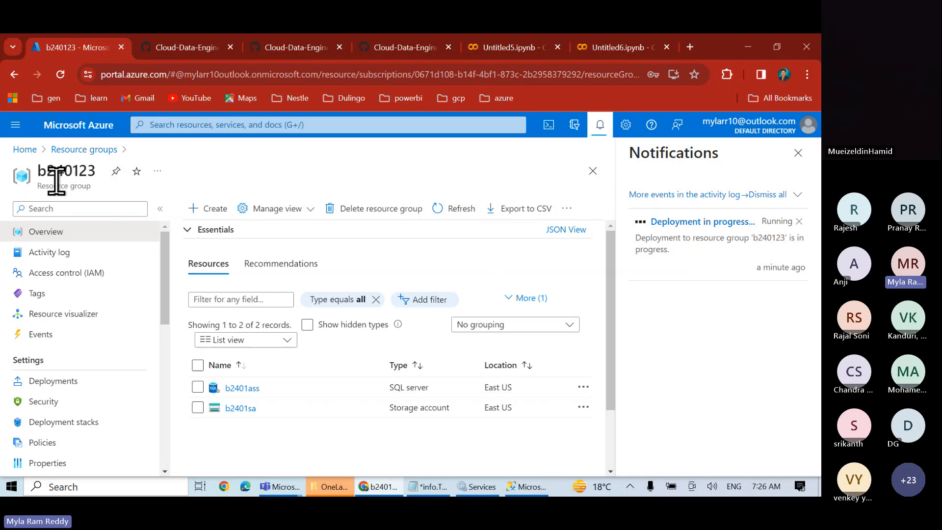
drag(38, 172, 91, 185)
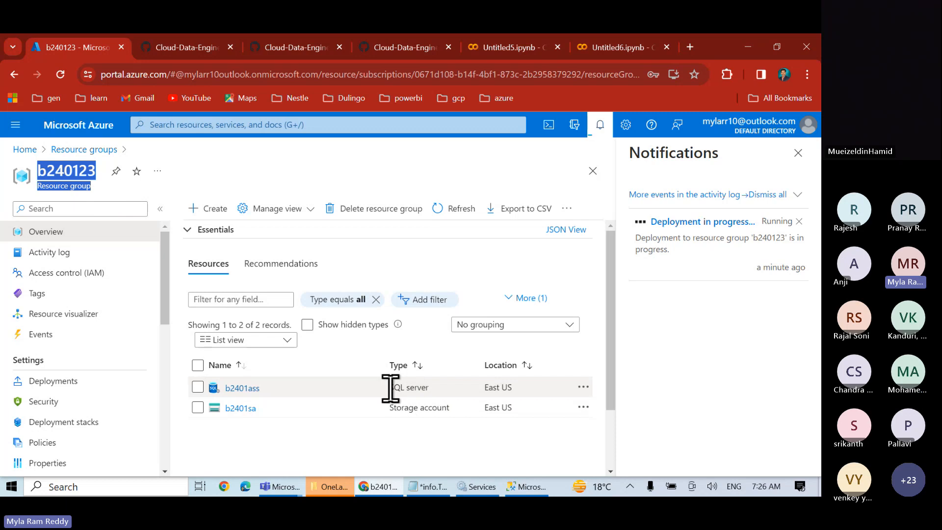
drag(390, 387, 428, 388)
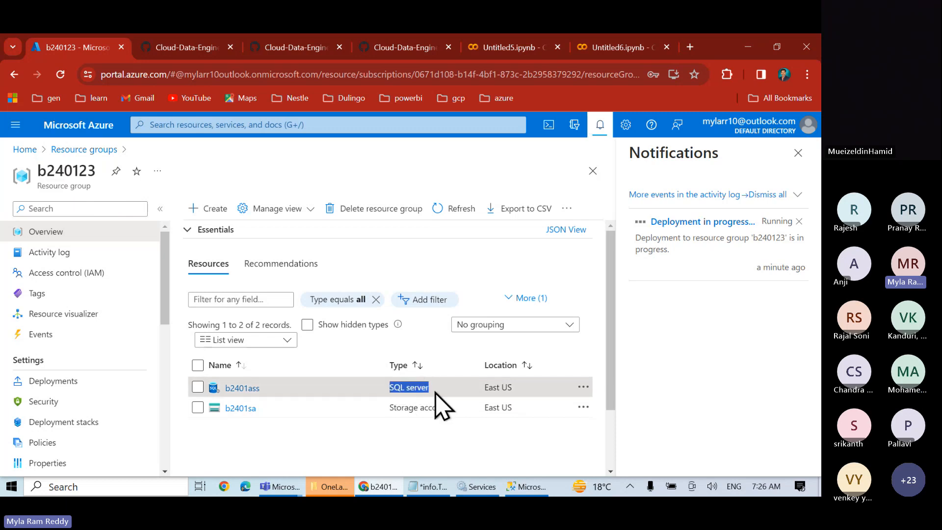
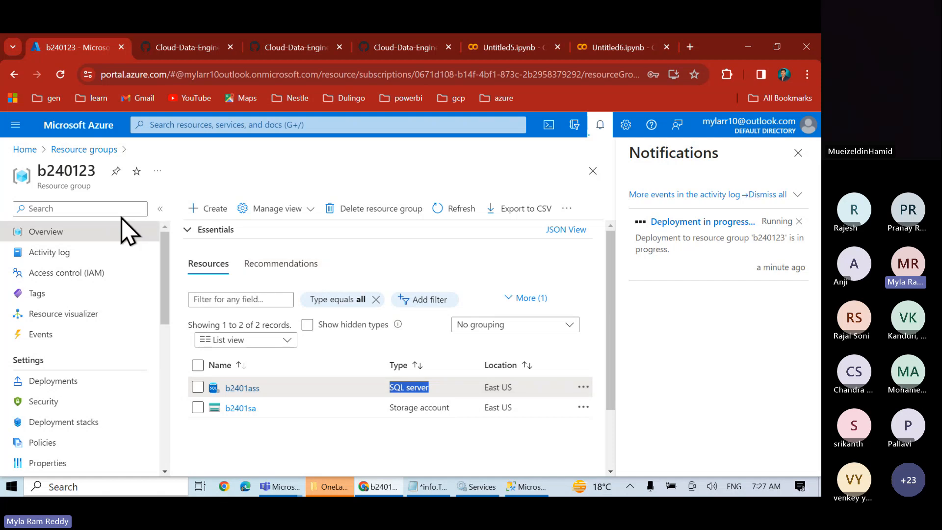
Refresh the resources of group b240123, with the notifications closed and the resource groups list collapsed, and check each resource's type.
click(460, 209)
click(460, 210)
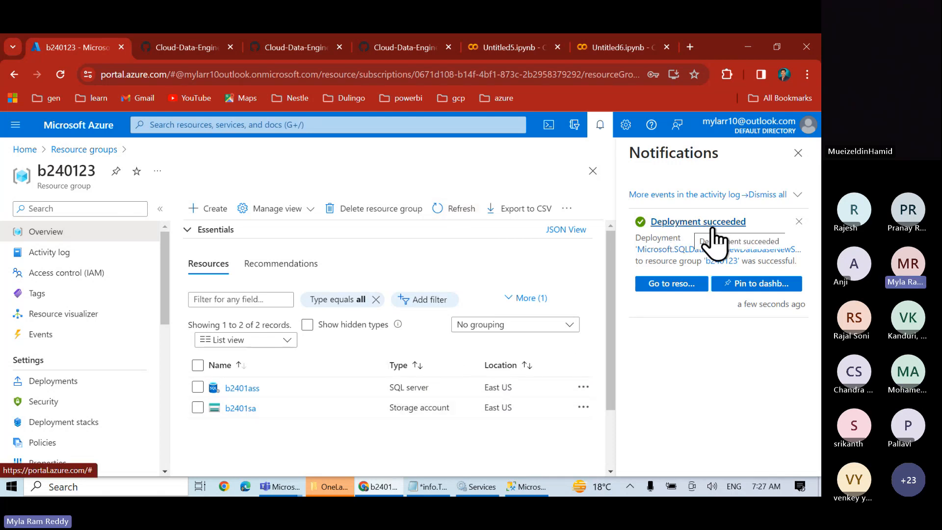
click(798, 155)
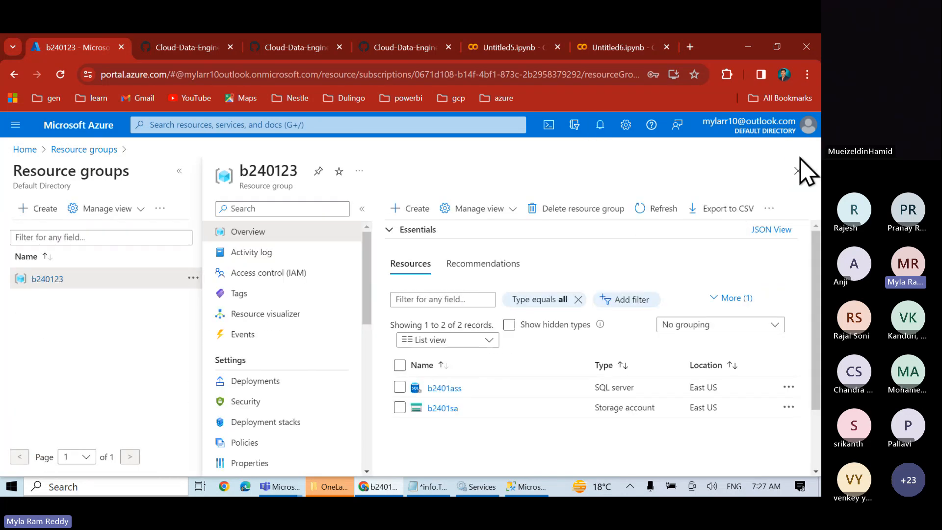
click(660, 210)
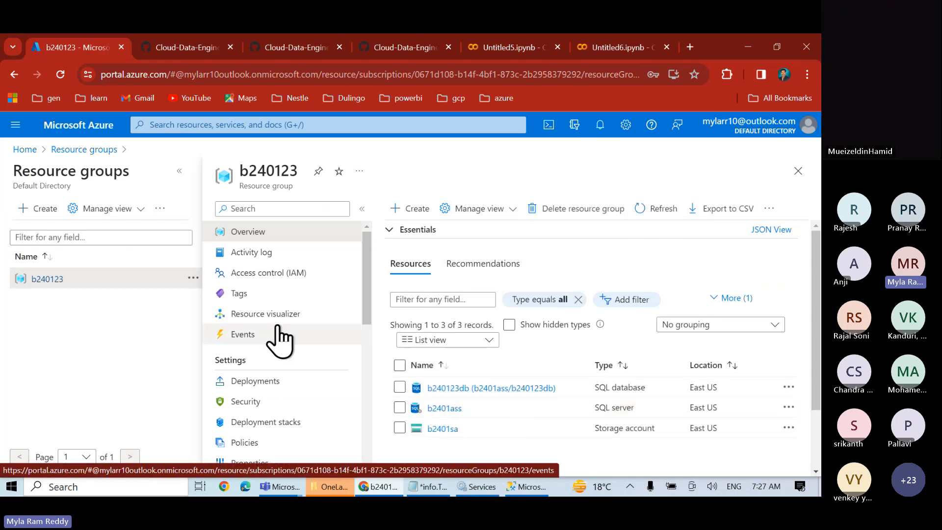
click(179, 171)
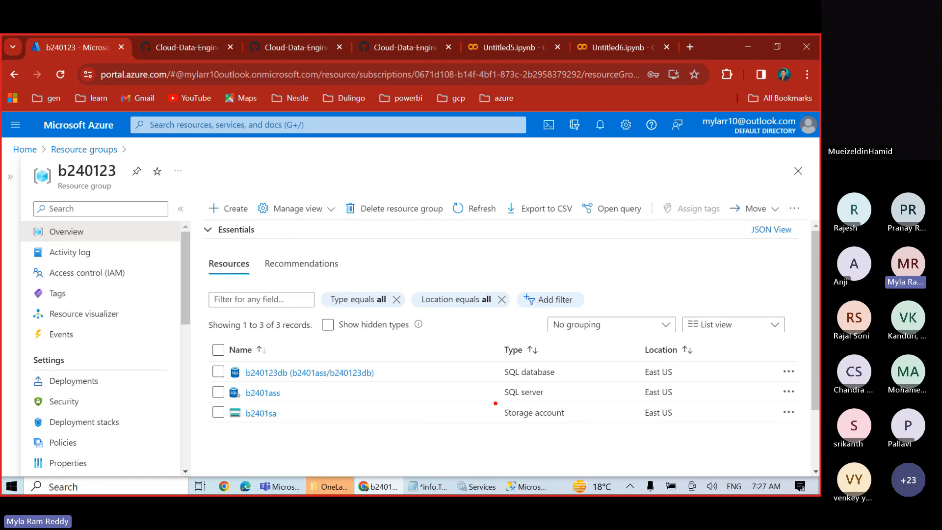
drag(496, 403, 590, 448)
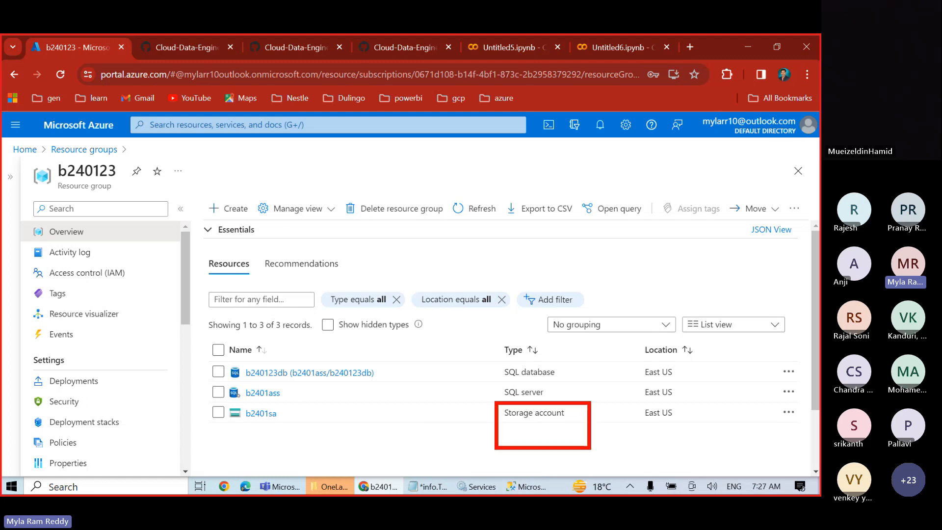
mouse_move(489, 352)
mouse_down()
mouse_move(553, 403)
mouse_move(575, 399)
mouse_up()
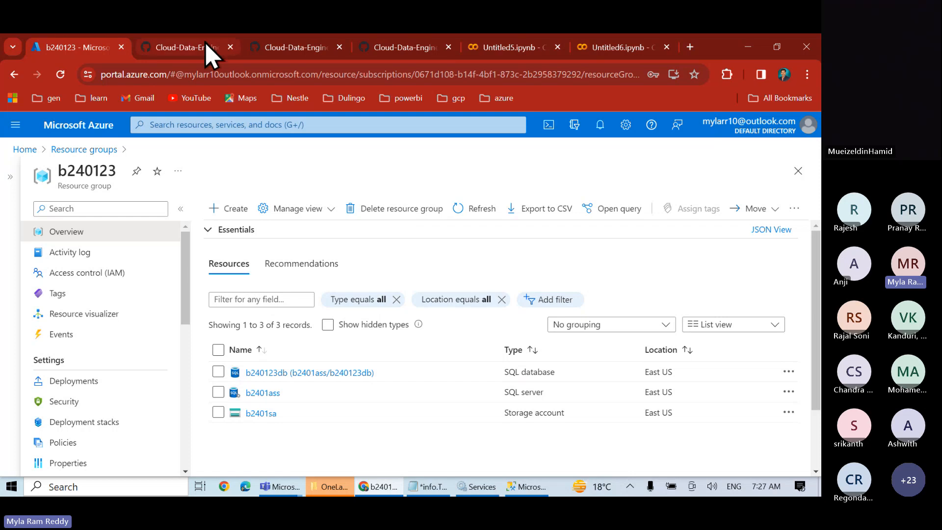
Switch to the ADF04_Azure Sql Database.md page on GitHub and skim the Lab 2 instructions and table creation script.
click(400, 49)
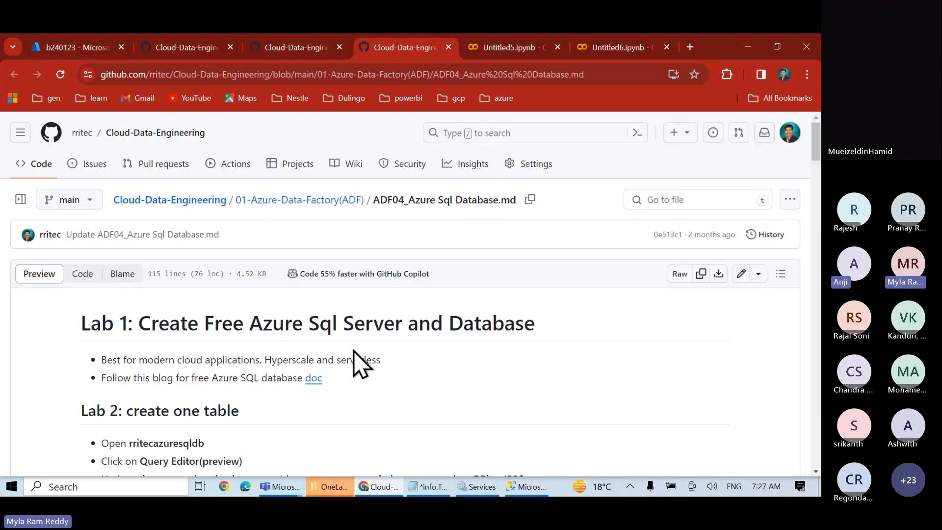
scroll(362, 363, down, 1)
scroll(362, 364, down, 5)
scroll(358, 363, up, 2)
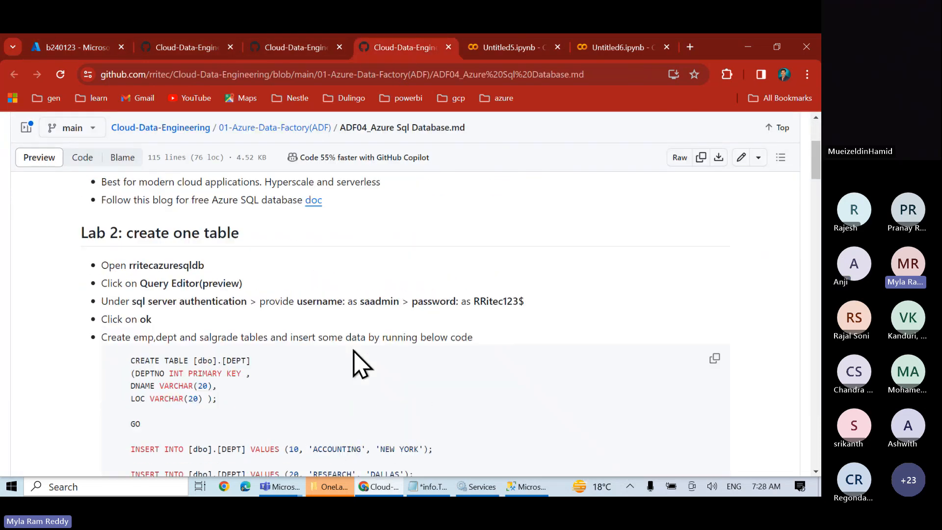
double_click(185, 237)
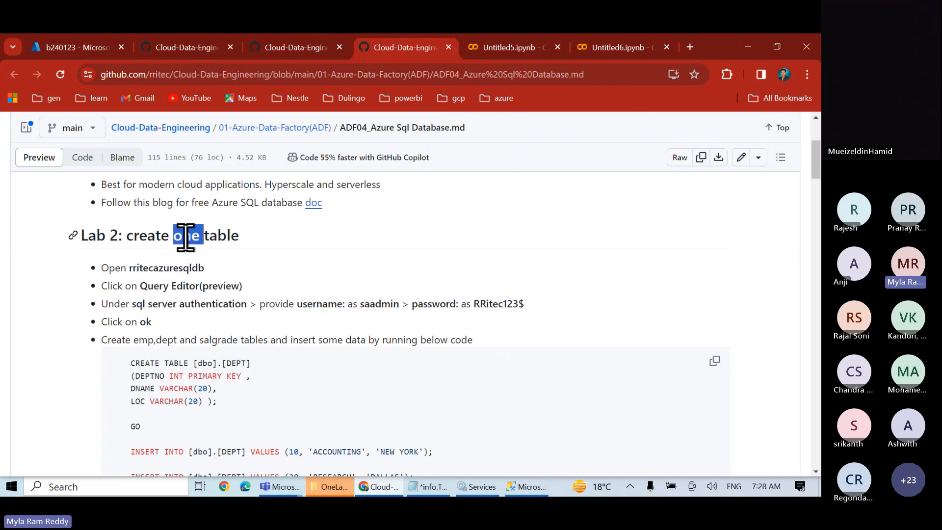
scroll(241, 406, down, 1)
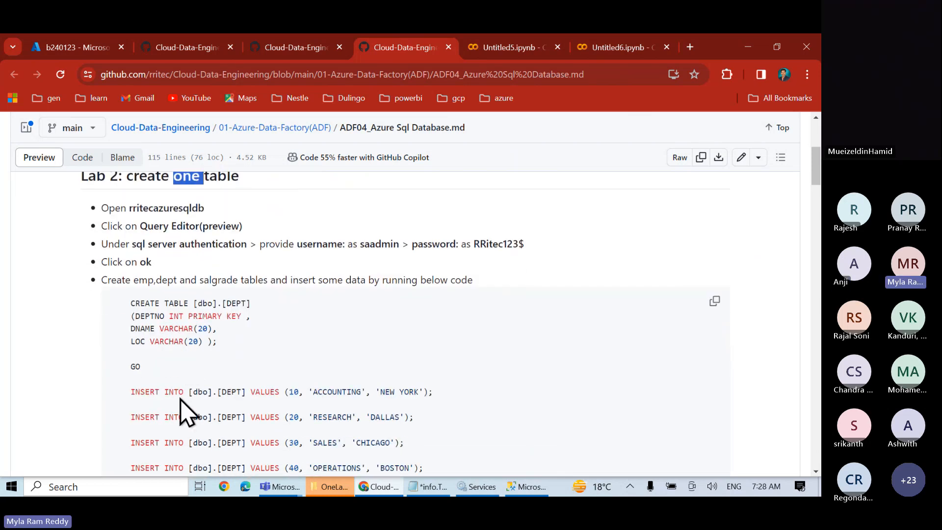
scroll(182, 412, down, 8)
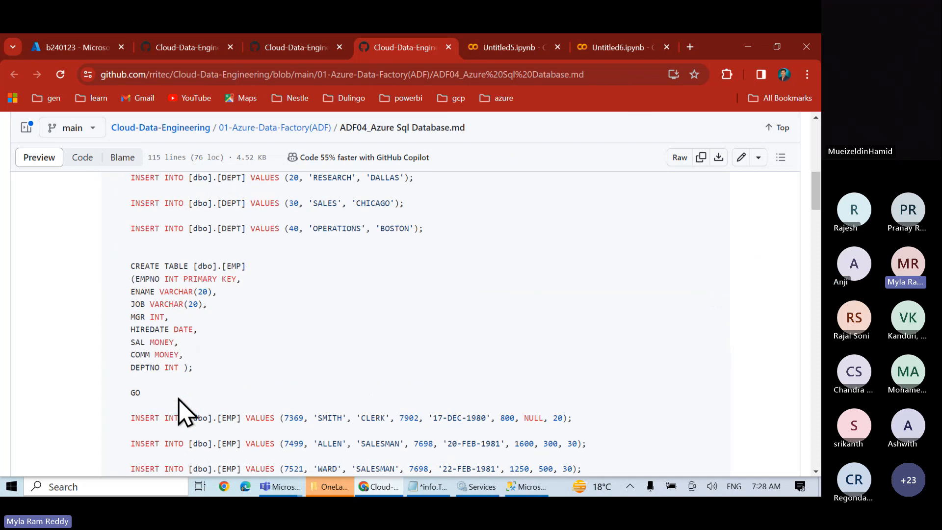
scroll(184, 412, up, 7)
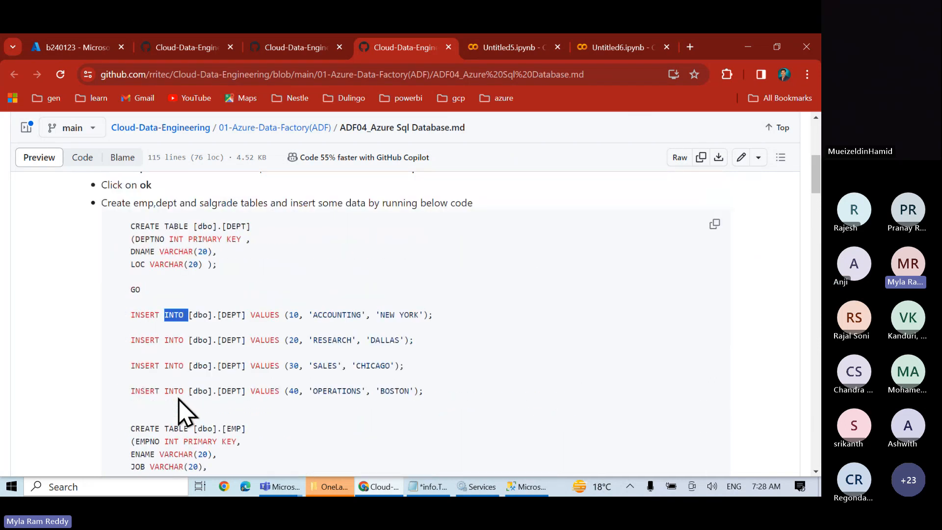
scroll(184, 412, up, 1)
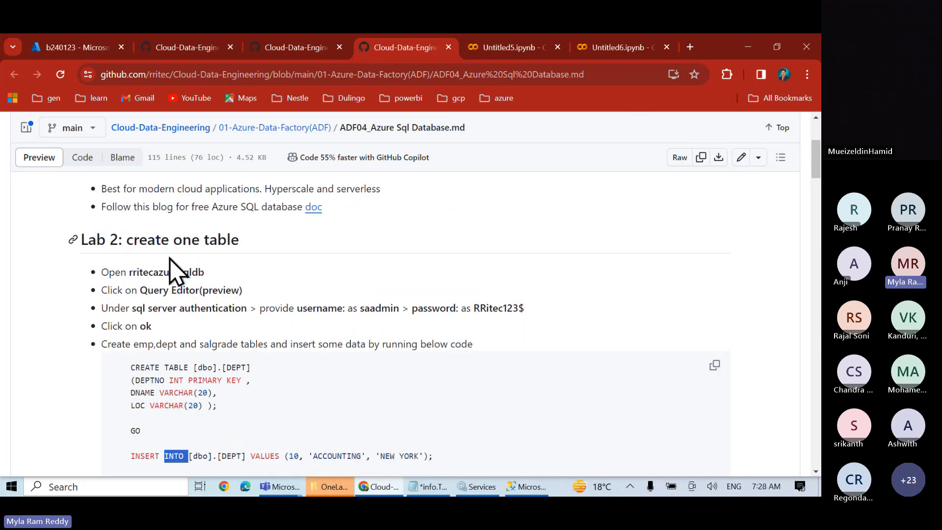
scroll(201, 265, up, 1)
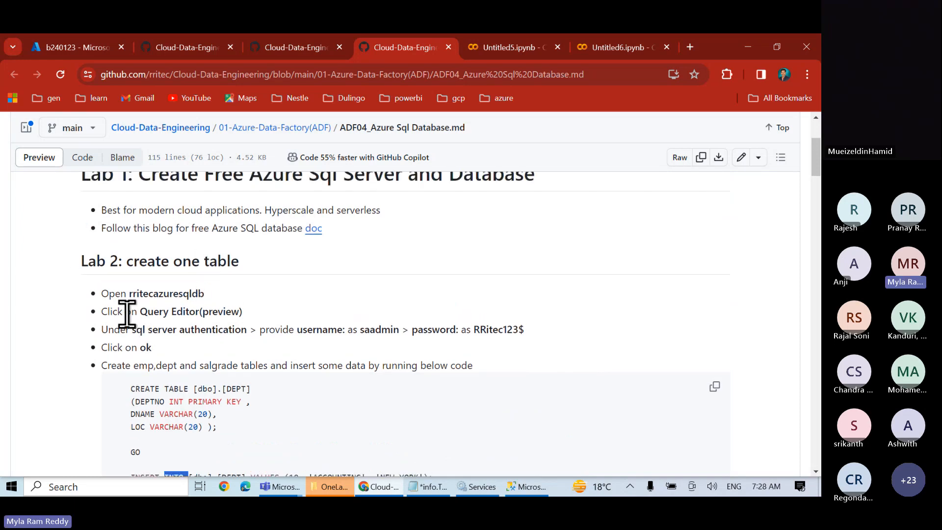
Read the Lab 2 instructions on opening the database, starting Query Editor(preview) and using sql server authentication.
double_click(170, 294)
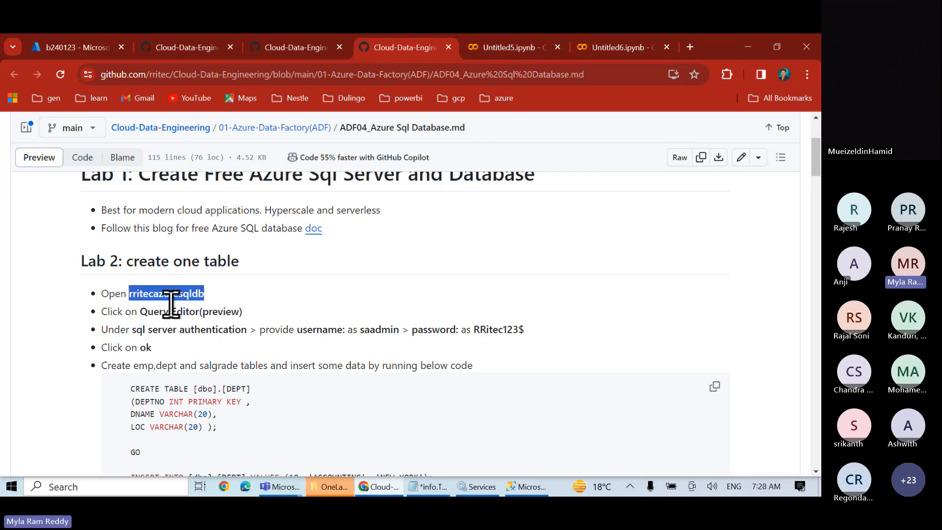
scroll(163, 305, up, 2)
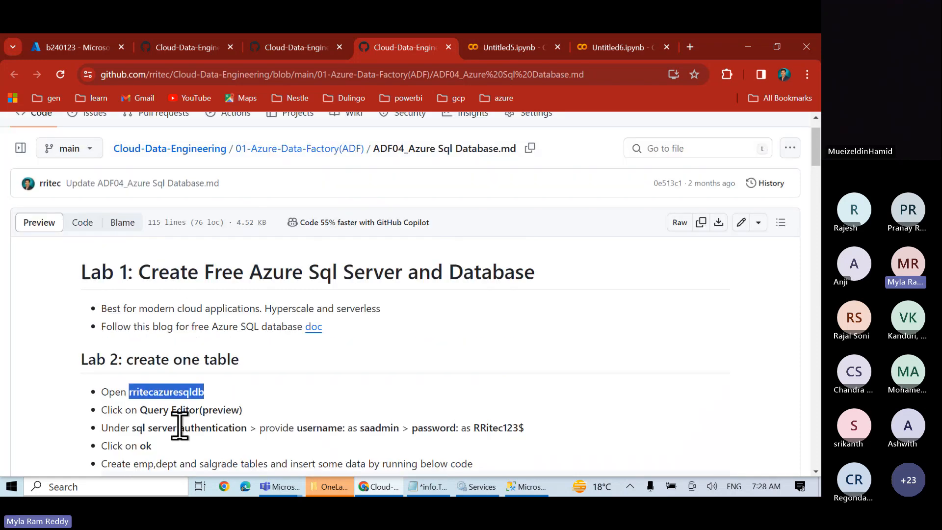
double_click(157, 410)
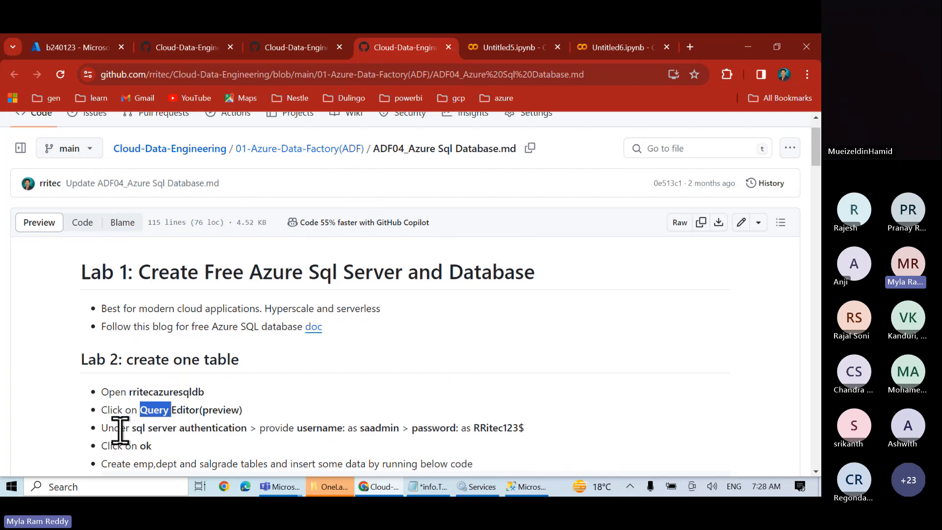
double_click(185, 428)
scroll(185, 426, down, 1)
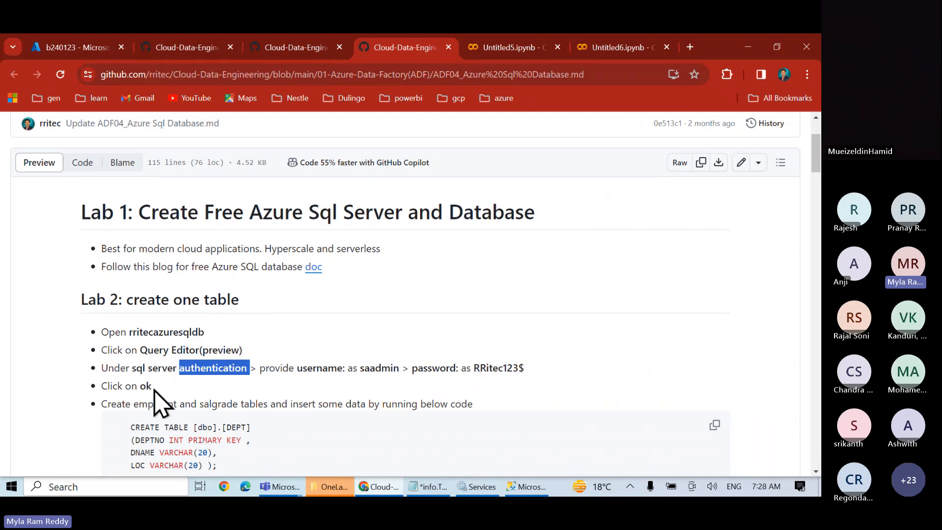
Examine the Lab 2 SQL script that creates and fills the DEPT, EMP and SALGRADE tables.
scroll(157, 400, down, 3)
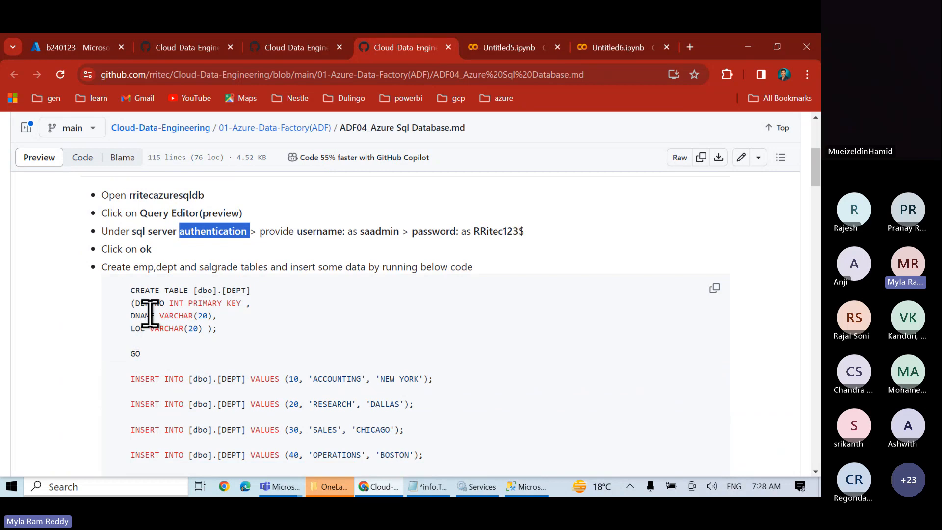
scroll(233, 406, down, 1)
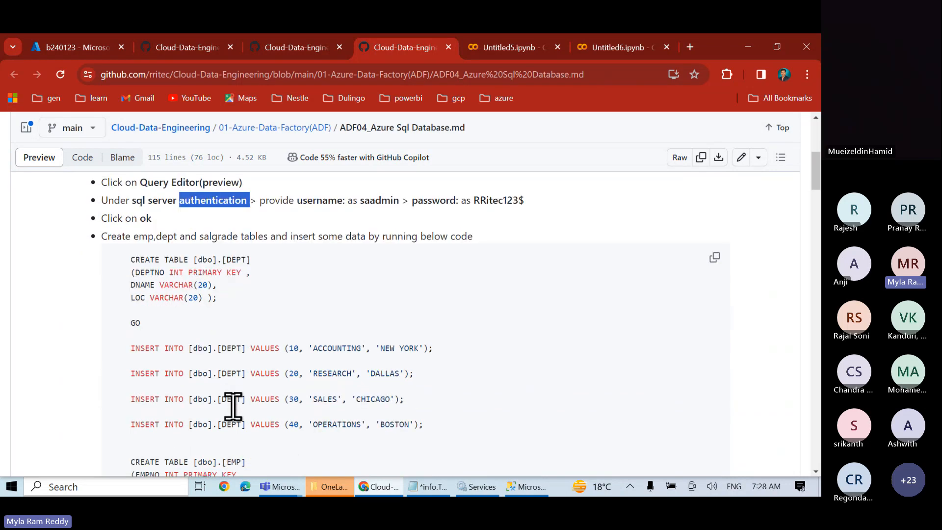
scroll(233, 406, down, 2)
scroll(231, 399, up, 3)
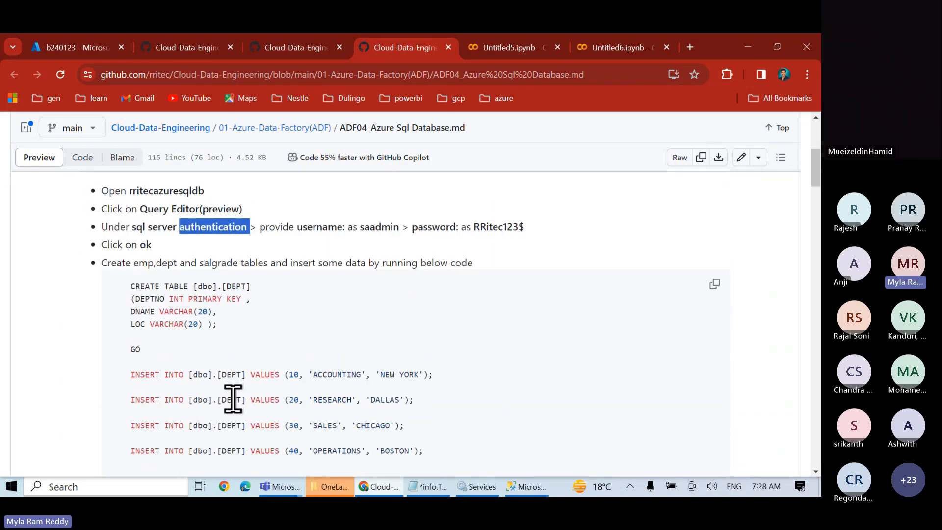
double_click(234, 286)
scroll(233, 289, down, 4)
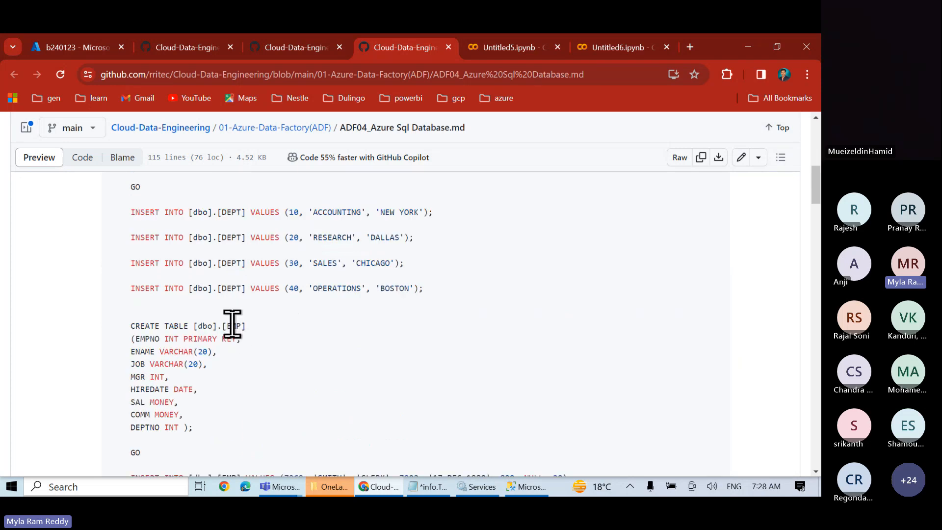
scroll(232, 324, down, 10)
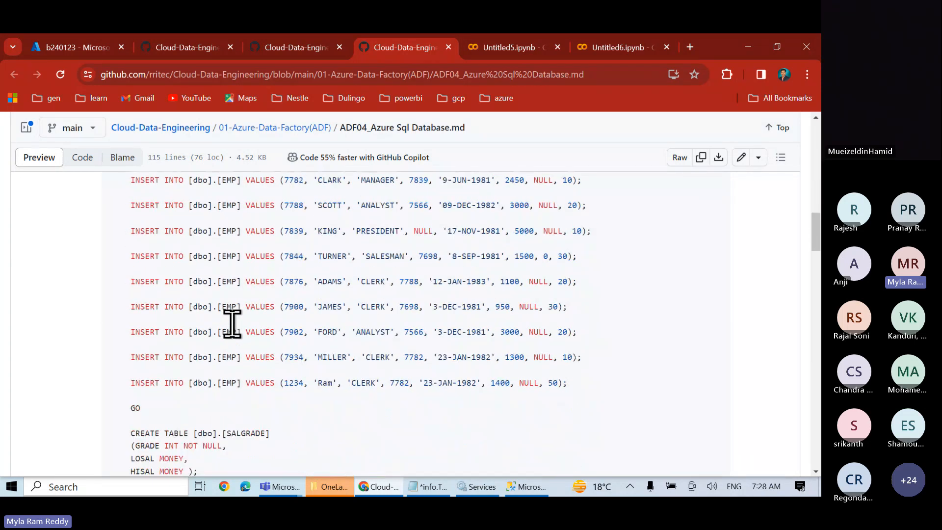
scroll(232, 323, down, 3)
double_click(240, 301)
scroll(241, 300, down, 5)
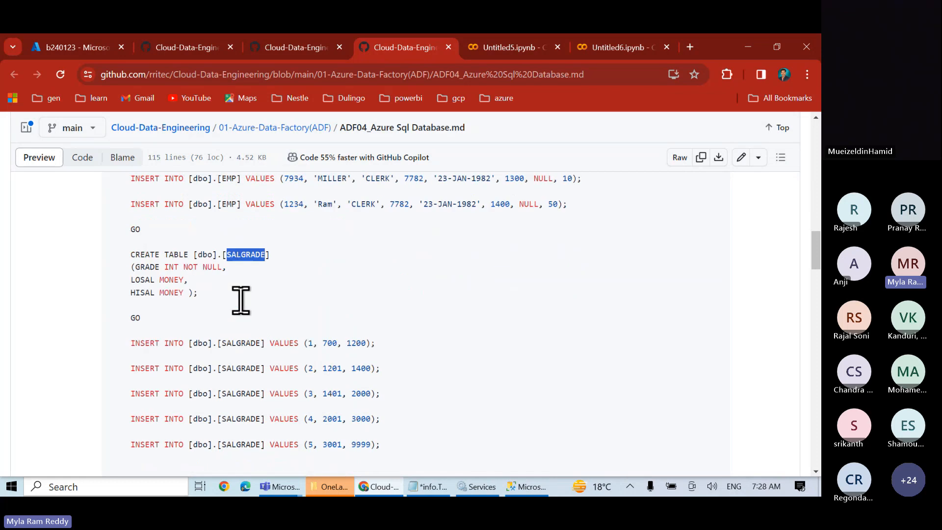
scroll(241, 300, up, 4)
Look at the sample query select * from emp with its results and reread the Query Editor(preview) instruction.
scroll(241, 300, down, 3)
scroll(241, 301, down, 4)
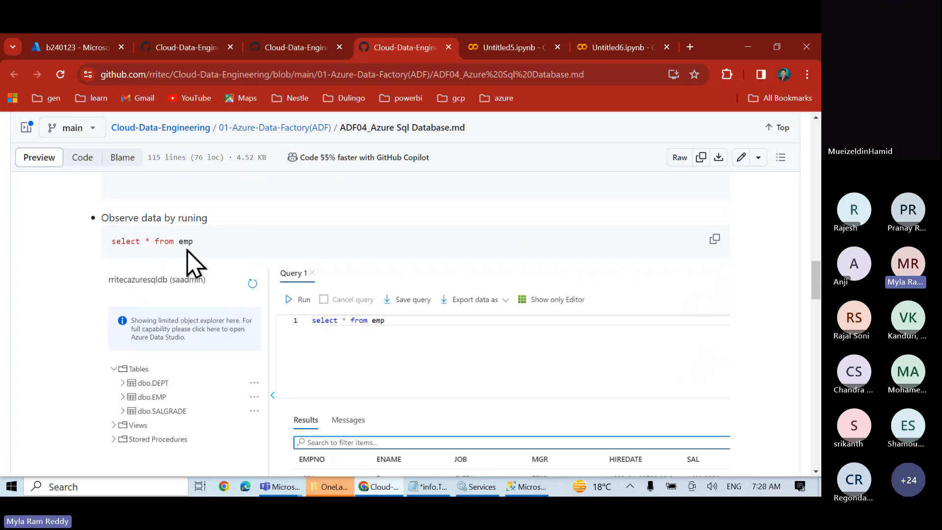
scroll(191, 258, down, 3)
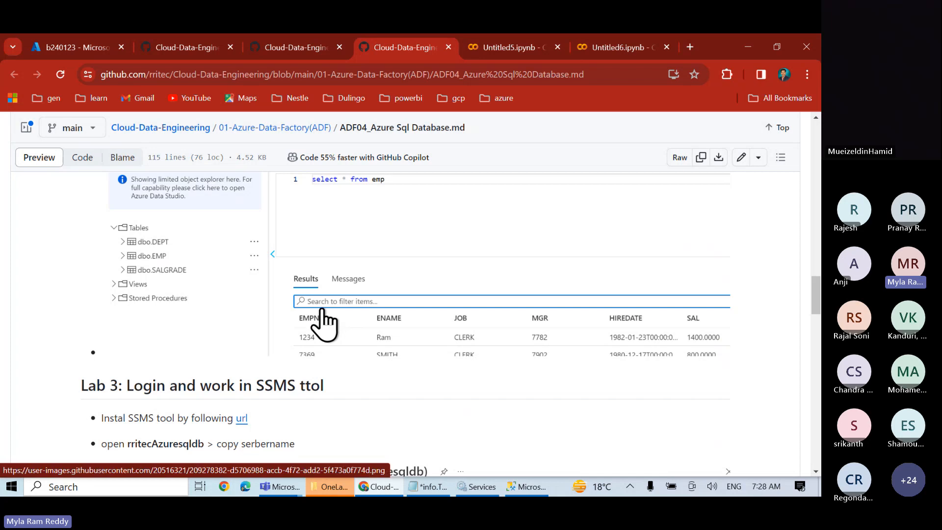
scroll(324, 323, up, 10)
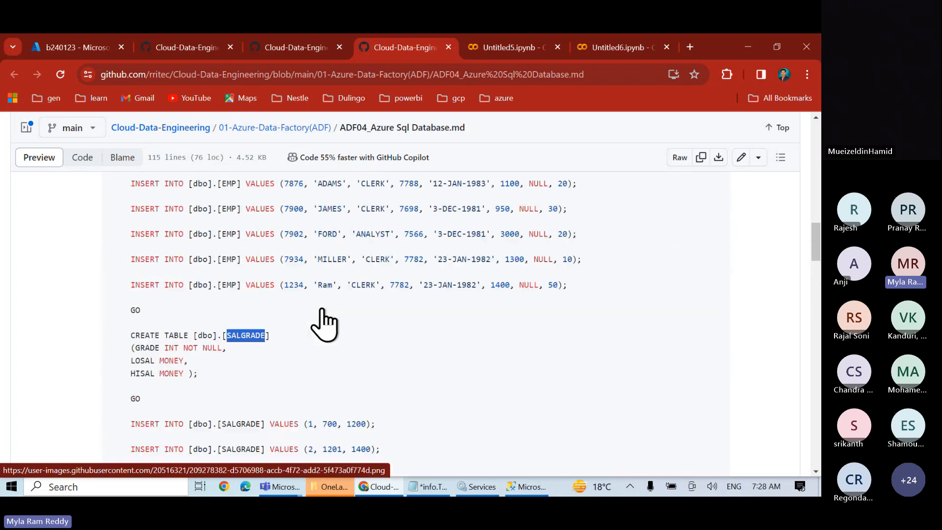
scroll(322, 310, up, 15)
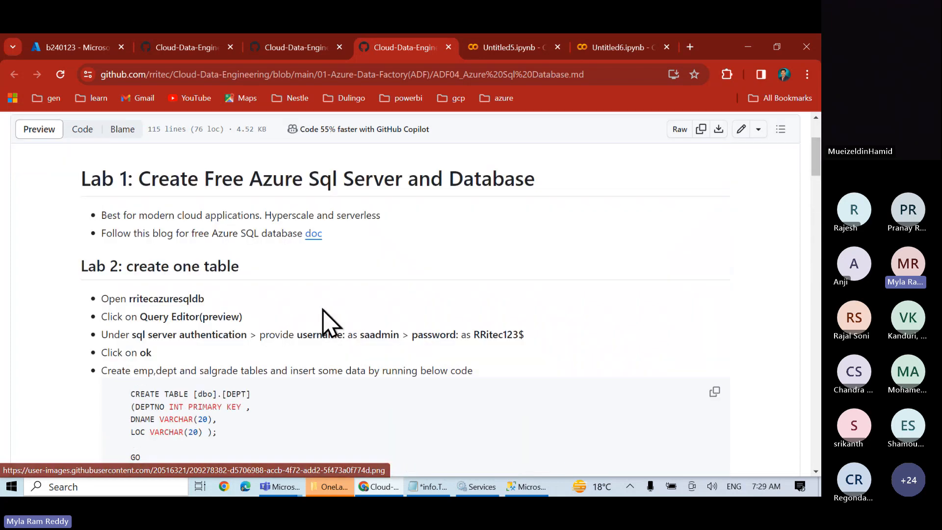
scroll(327, 322, up, 1)
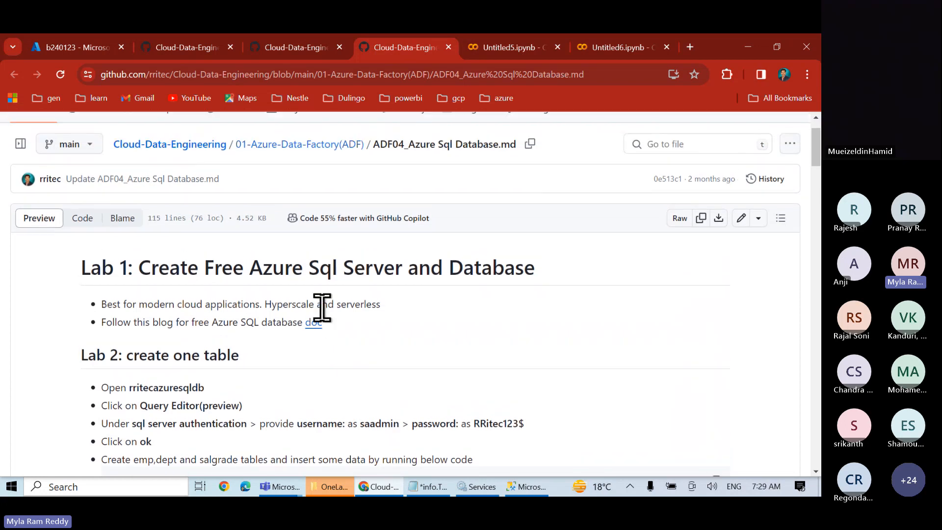
triple_click(157, 407)
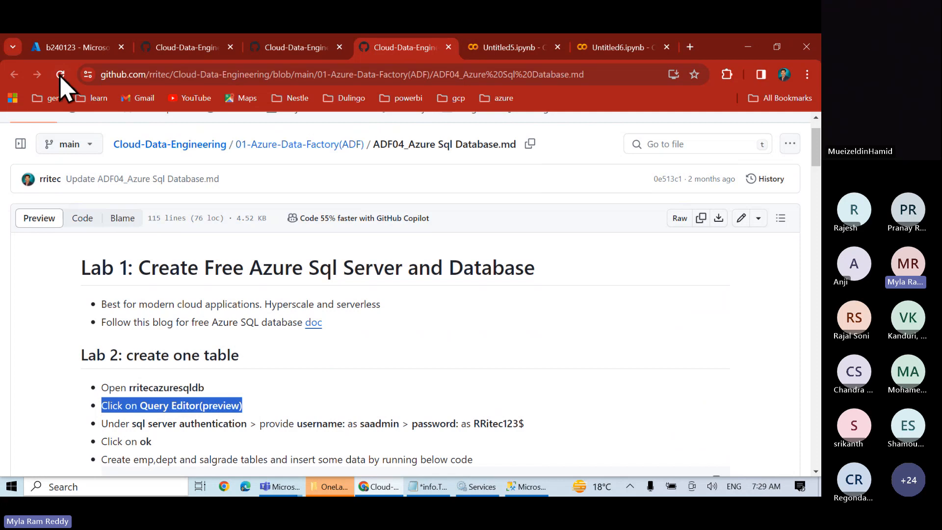
Return to the Azure portal and open Query editor (preview) for SQL database b240123db in group b240123.
click(79, 49)
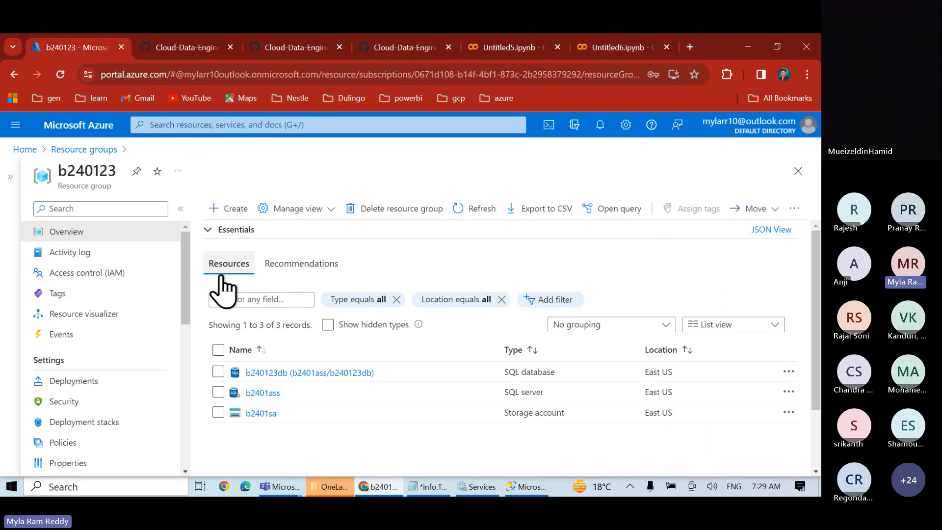
click(297, 377)
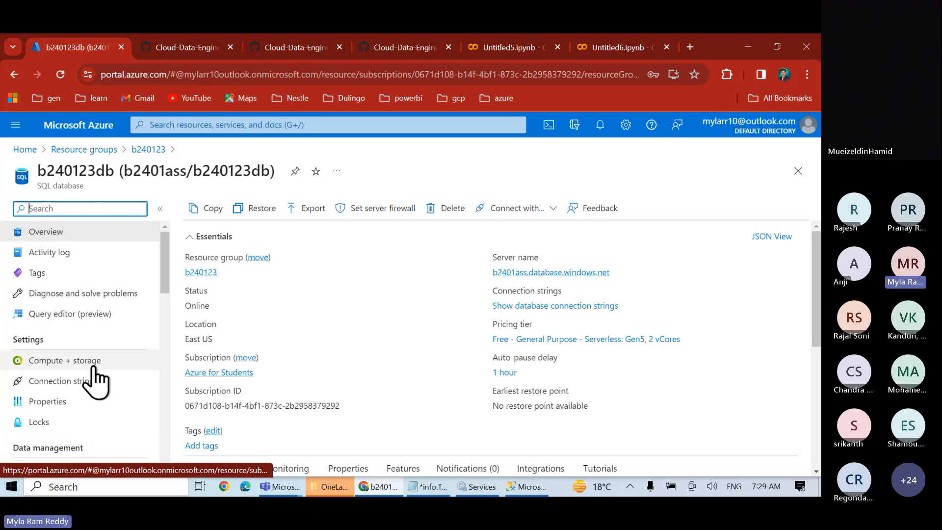
click(80, 317)
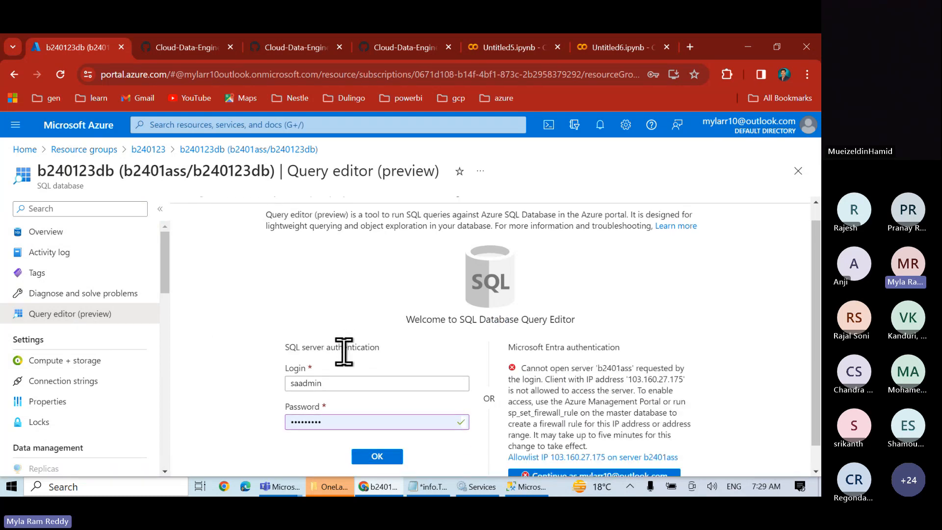
Re-enter the SQL server authentication password for the saadmin login and try to sign in to the query editor.
click(329, 423)
key(BackSpace)
key(BackSpace)
key(BackSpace)
key(BackSpace)
key(BackSpace)
key(BackSpace)
key(BackSpace)
key(BackSpace)
key(BackSpace)
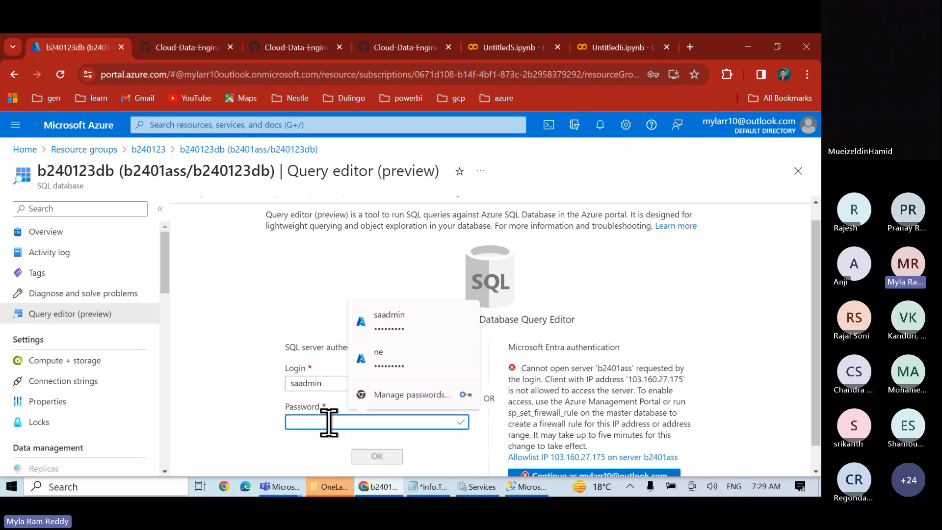
text(•••••)
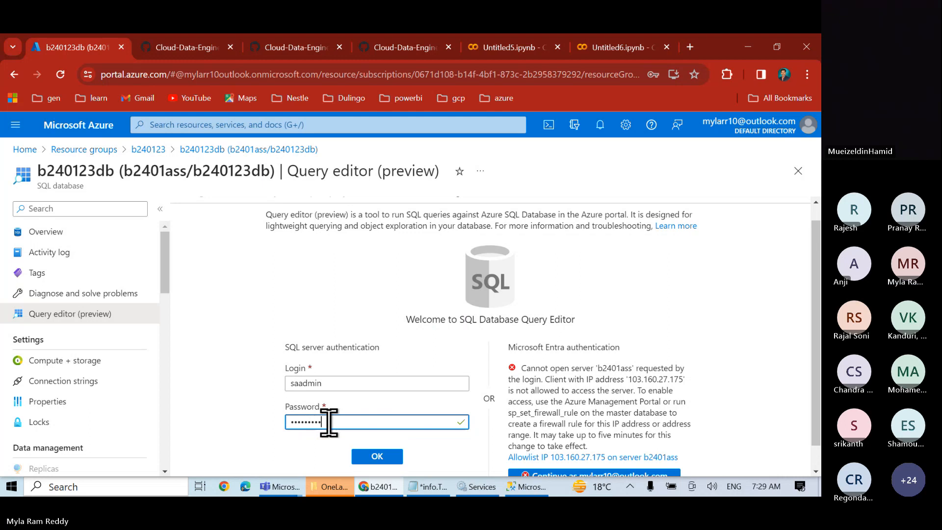
click(378, 457)
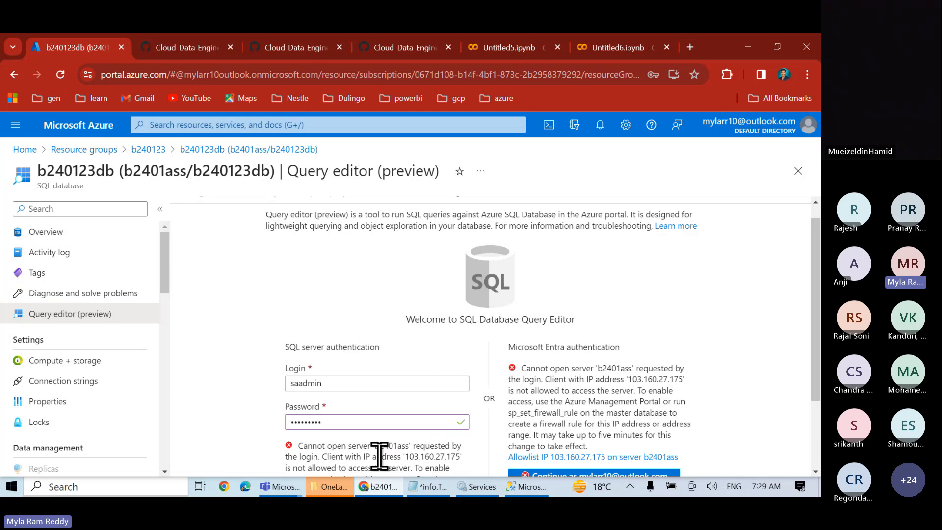
Allowlist the client IP address on server b2401ass and sign in to the query editor with the saadmin login.
scroll(379, 456, down, 2)
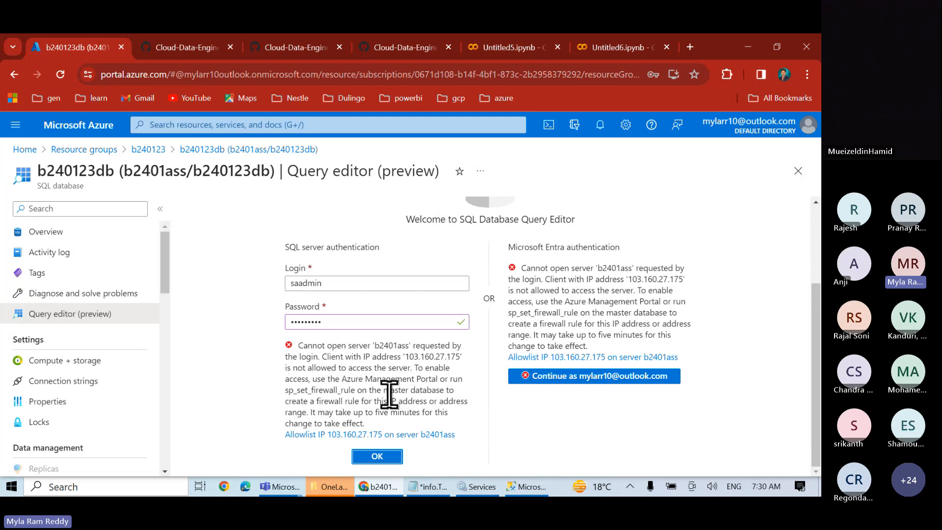
click(332, 436)
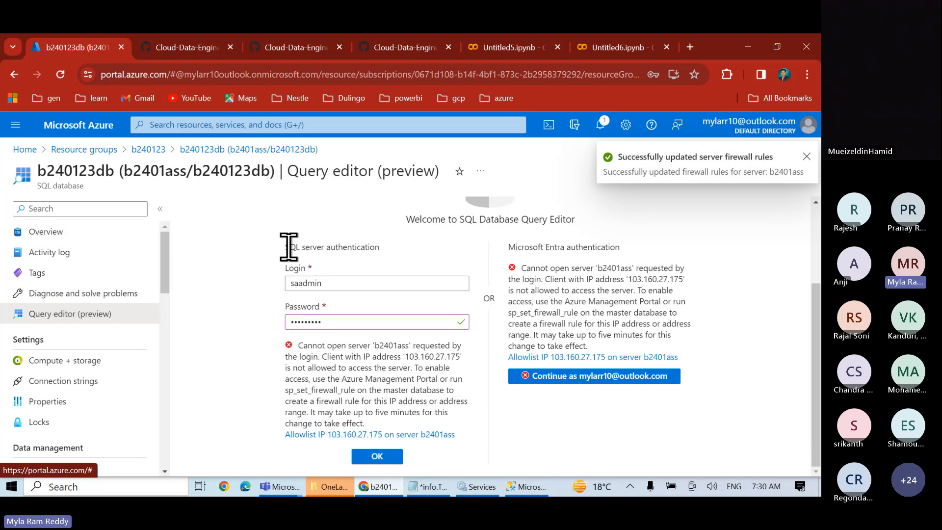
drag(289, 247, 321, 247)
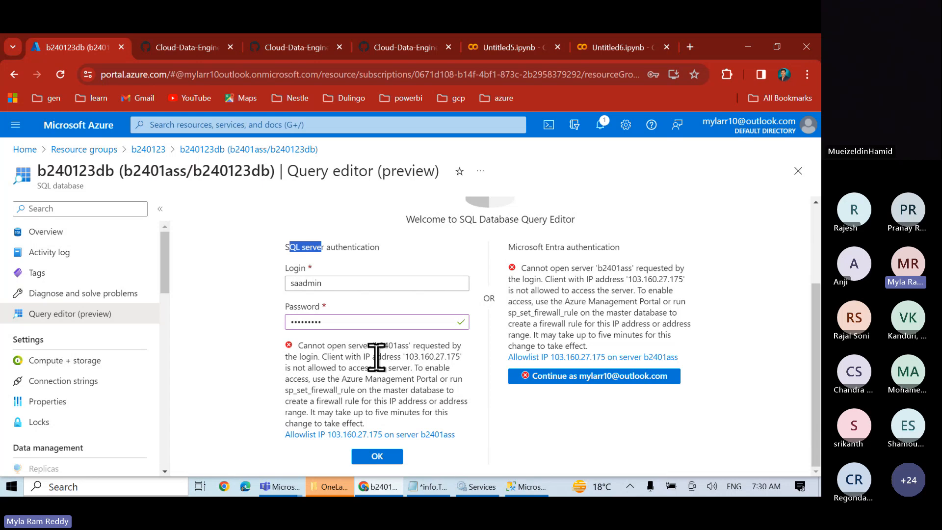
click(378, 457)
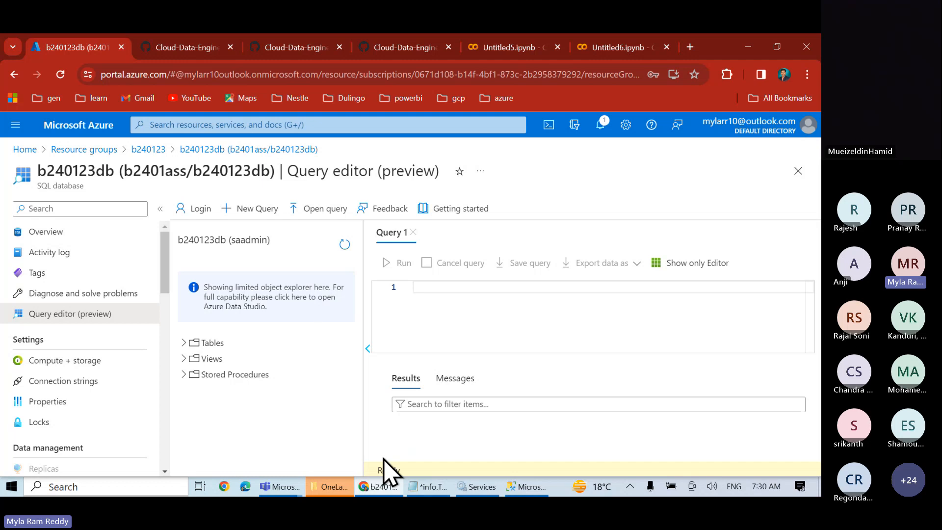
Open SQL server b2401ass from resource group b240123 in a duplicate of the portal tab, discarding the unsaved edits there.
right_click(85, 48)
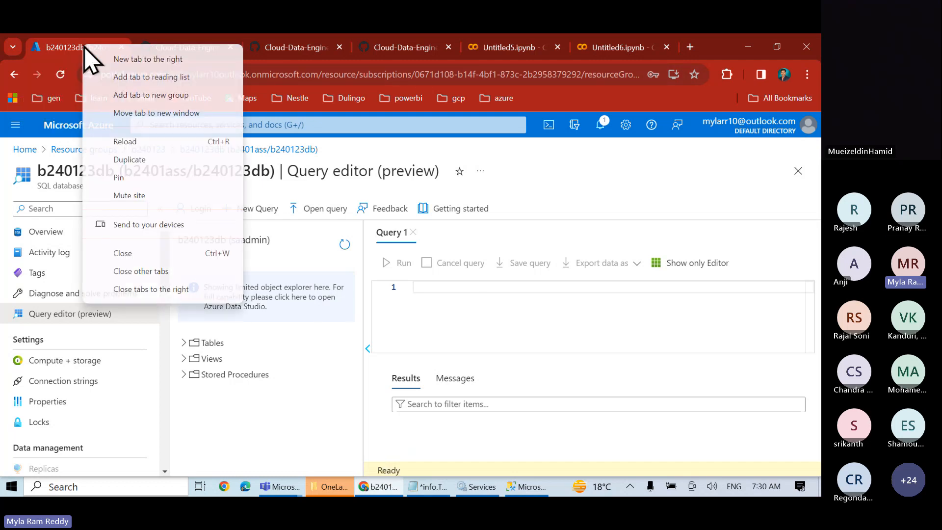
click(138, 160)
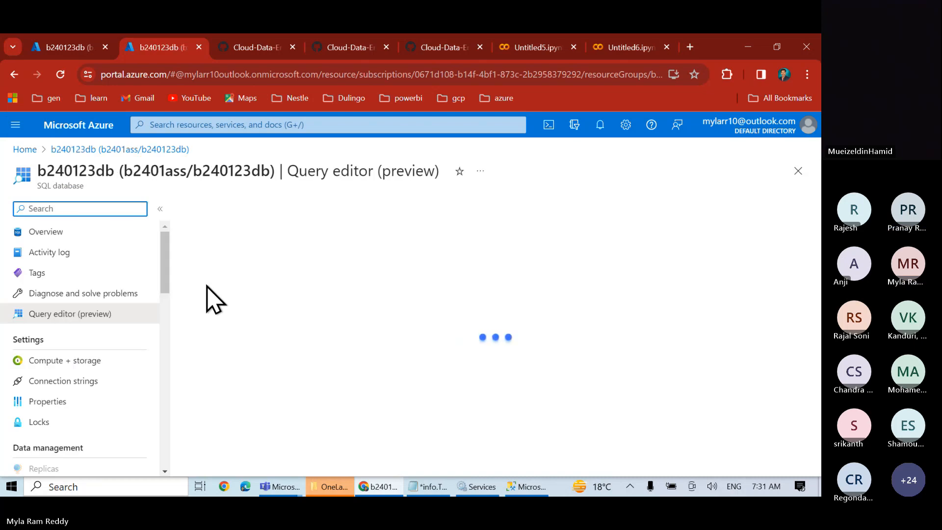
click(22, 150)
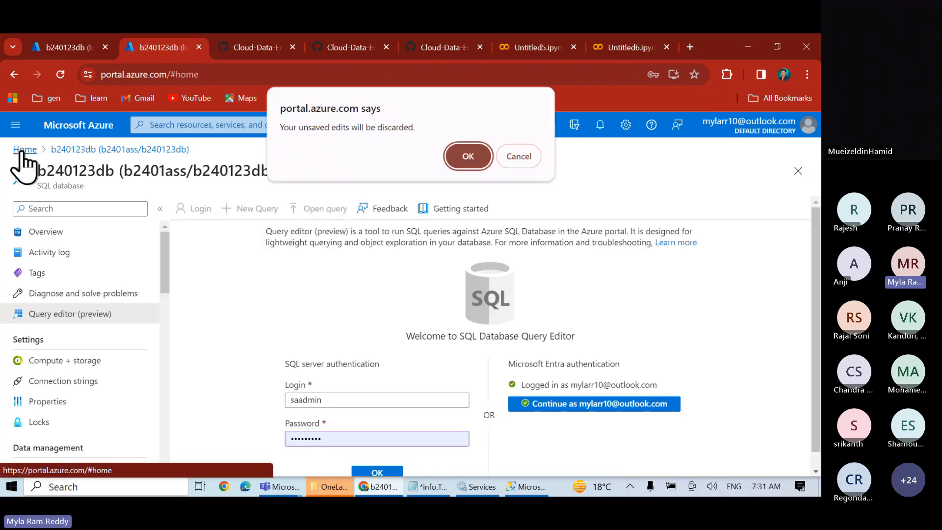
click(463, 161)
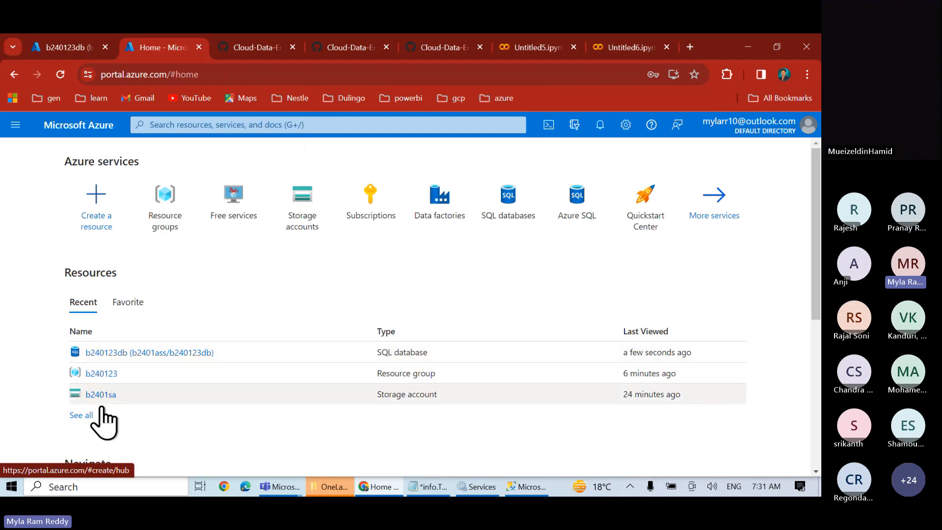
click(82, 415)
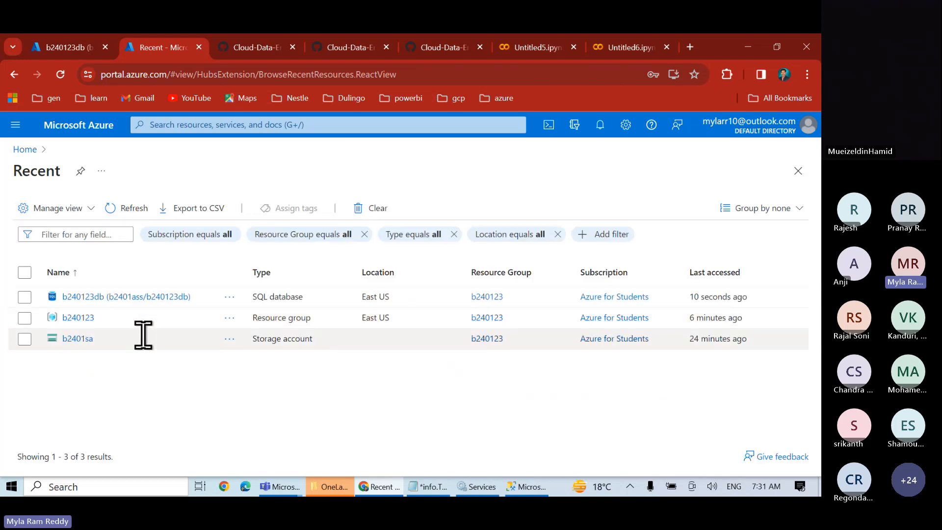
click(80, 338)
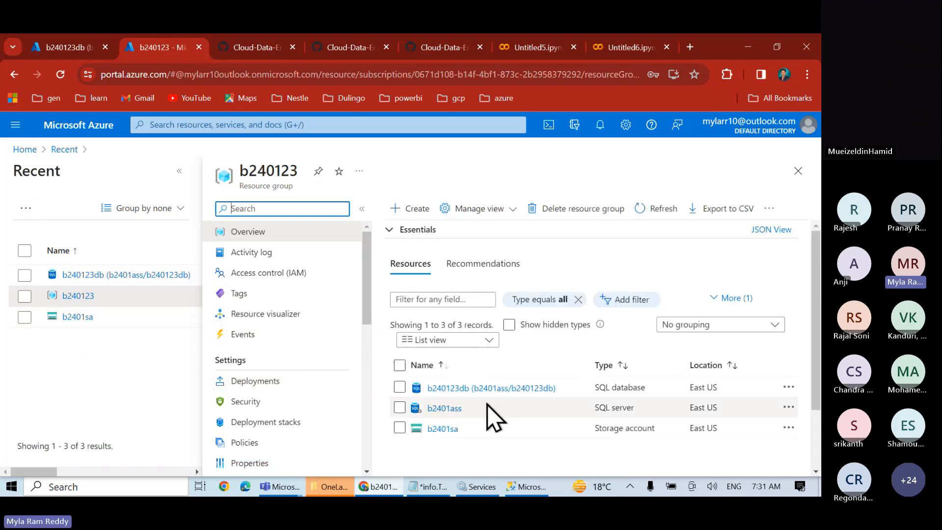
click(442, 408)
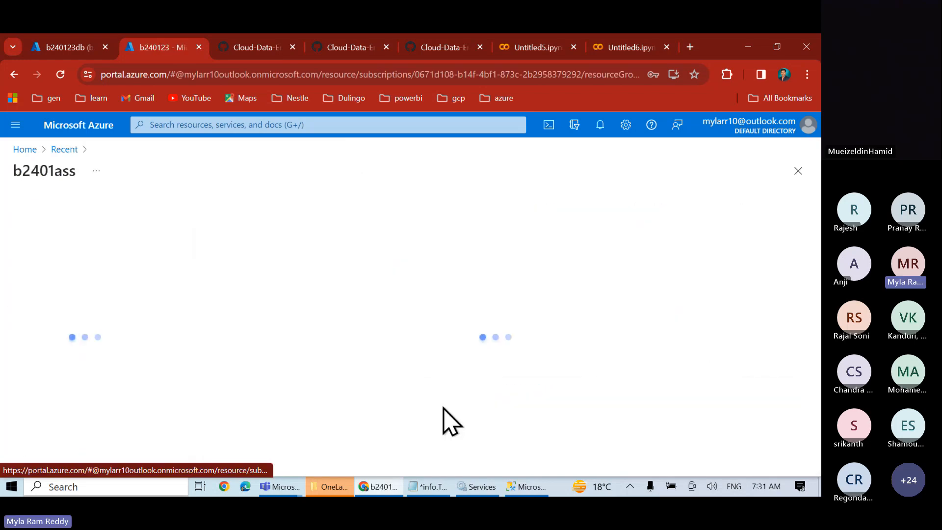
Examine the public access firewall rules in the Networking settings of SQL server b2401ass.
scroll(100, 437, down, 8)
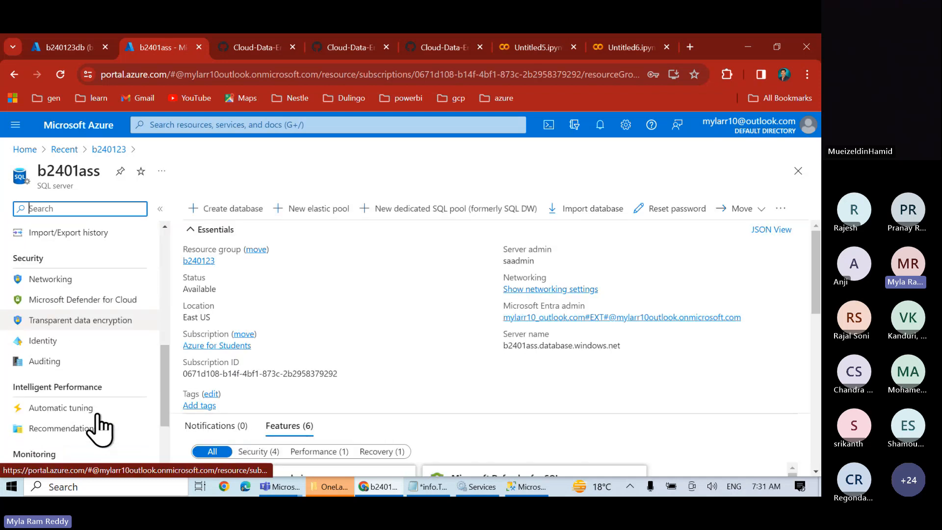
click(55, 280)
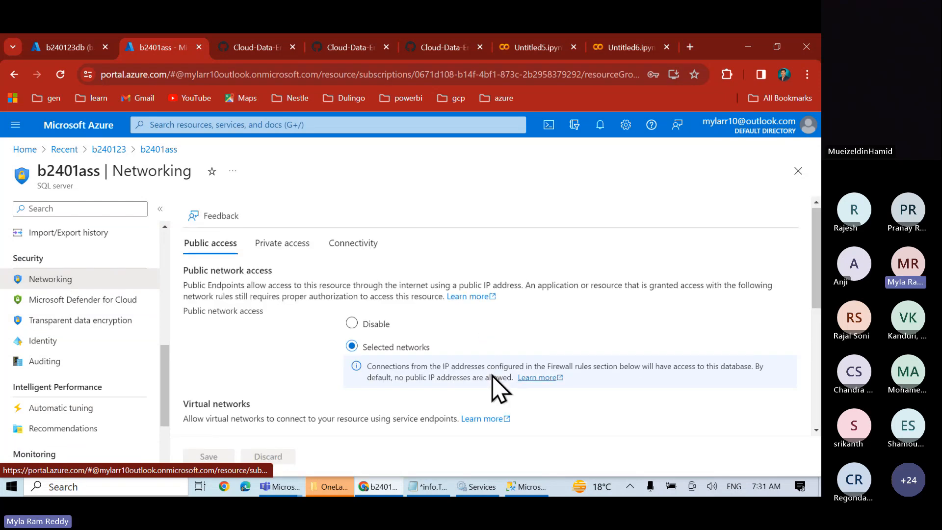
scroll(495, 387, down, 1)
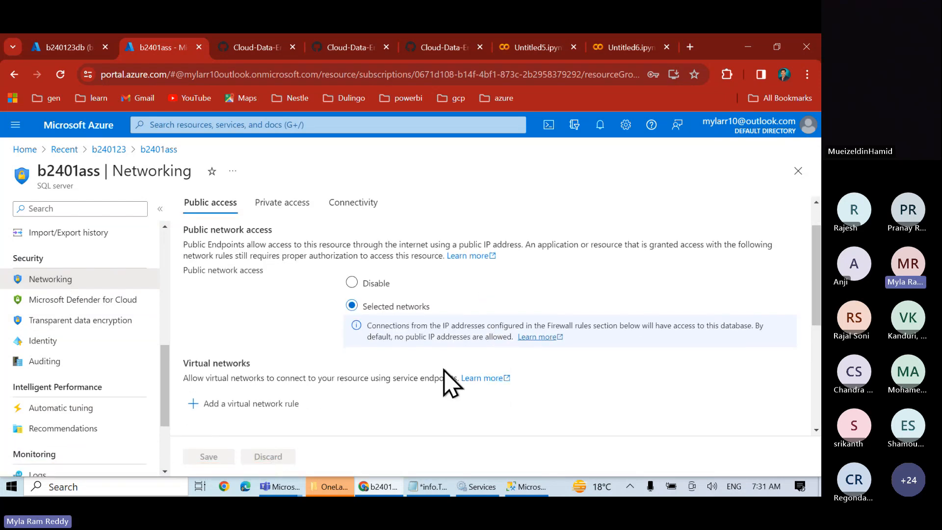
scroll(444, 385, down, 6)
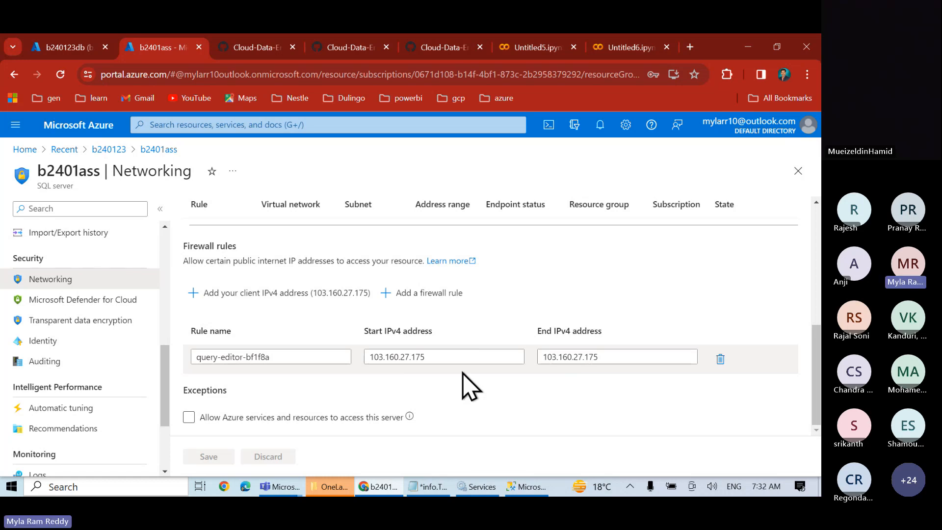
Return to the b240123db query editor, check its Tables folder and collapse the resource menu to widen the workspace.
click(73, 48)
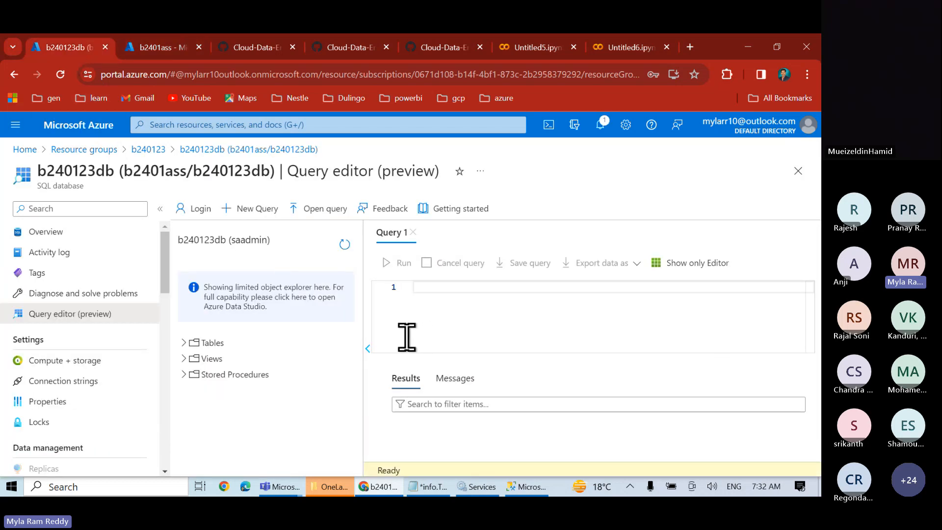
click(184, 342)
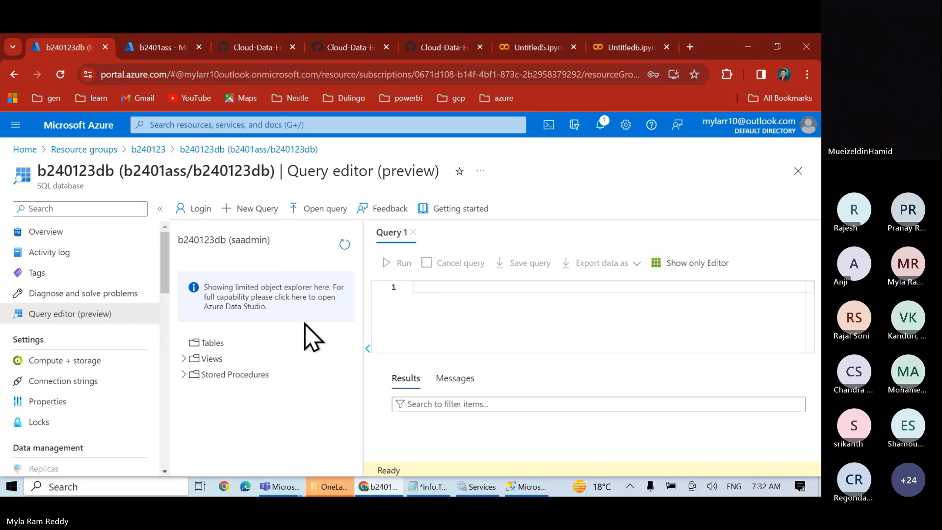
key(F11)
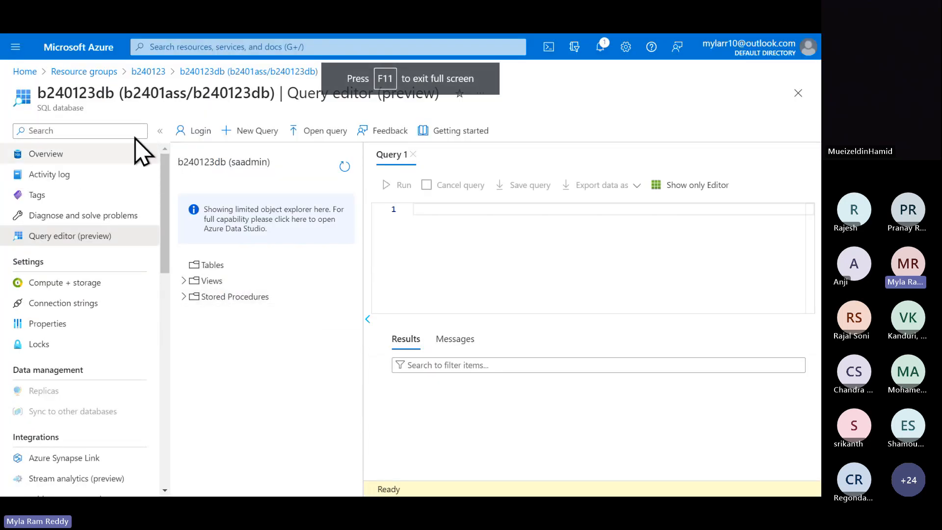
click(163, 142)
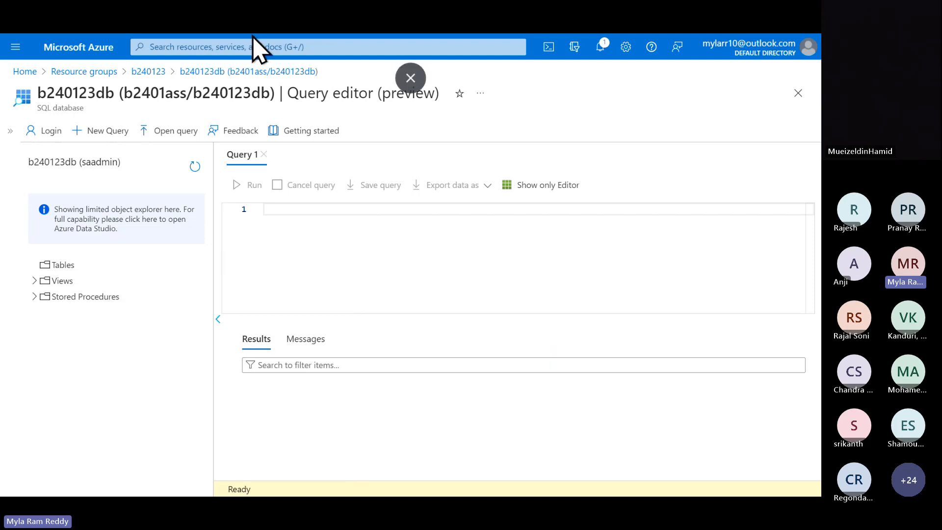
click(410, 81)
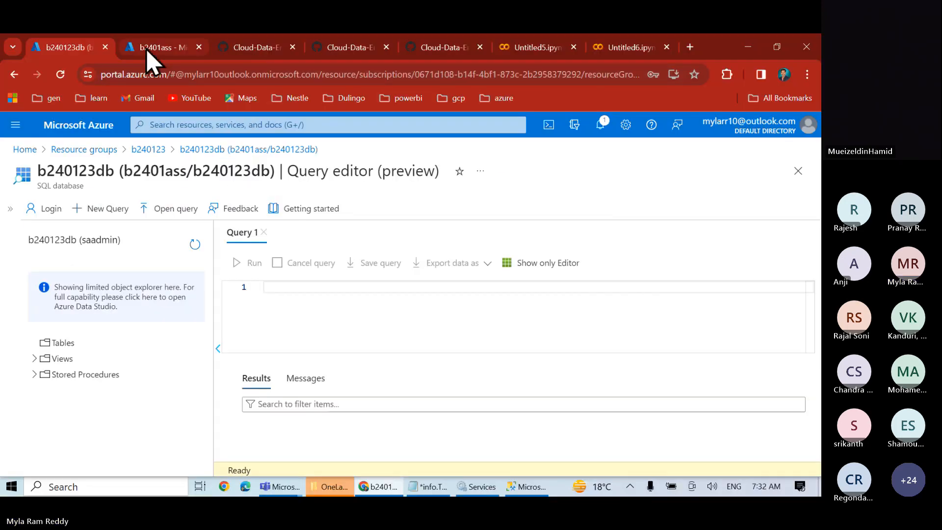
Copy the full DEPT, EMP and SALGRADE script from the ADF04_Azure Sql Database.md page into Query 1 of the b240123db query editor.
click(436, 49)
scroll(444, 314, down, 5)
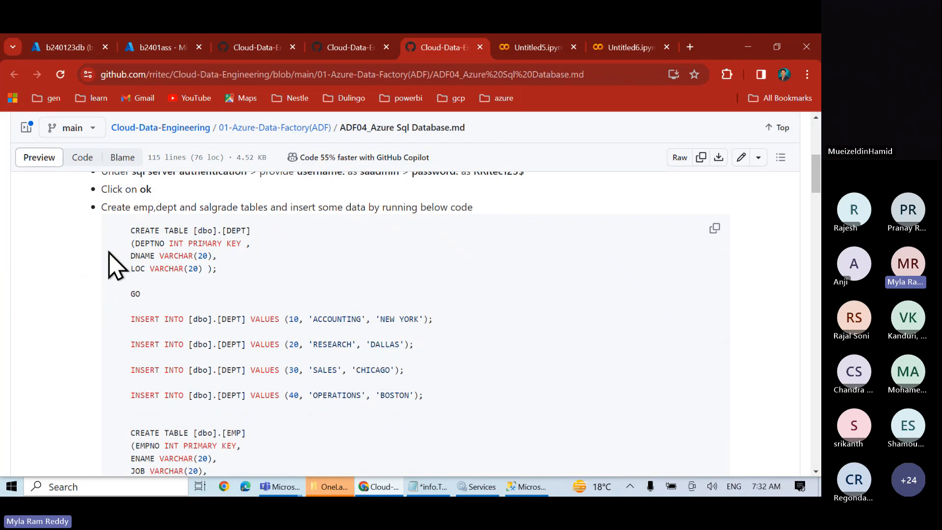
drag(126, 233, 295, 378)
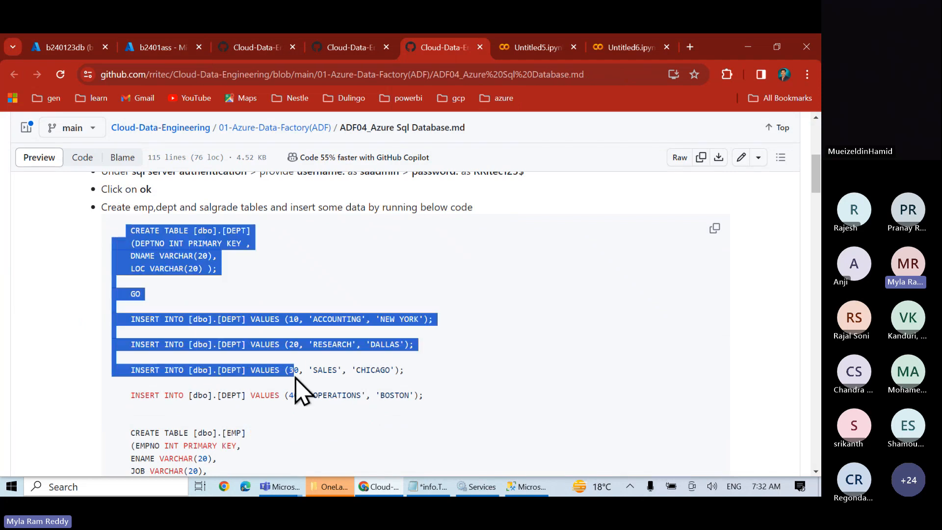
click(519, 300)
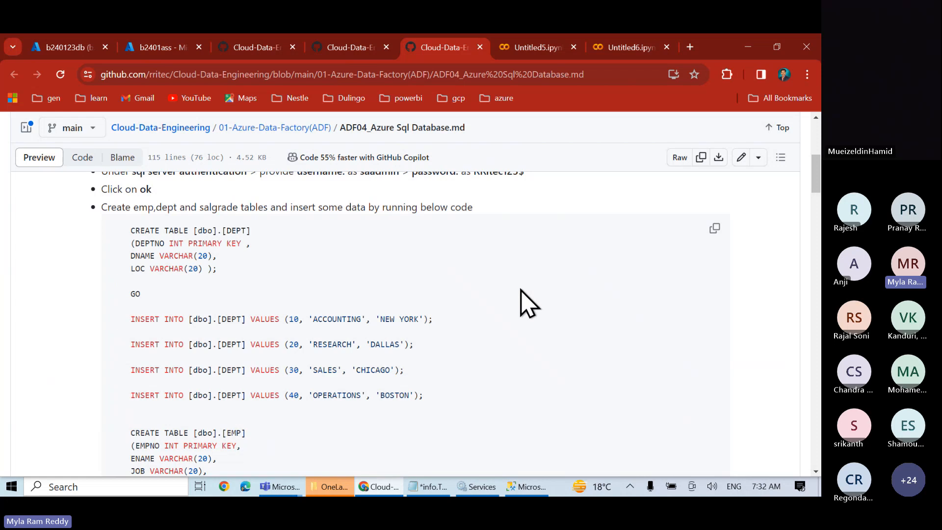
click(715, 229)
click(63, 48)
click(298, 301)
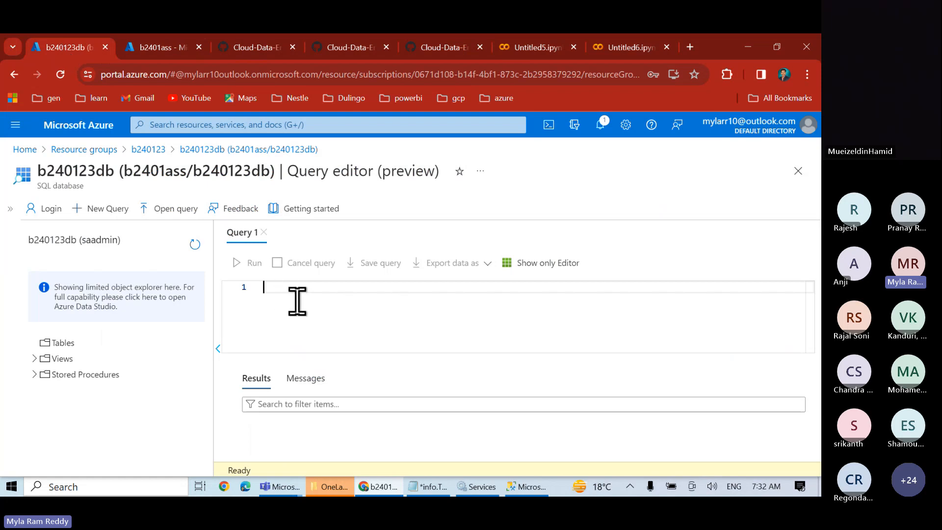
key(ctrl+v)
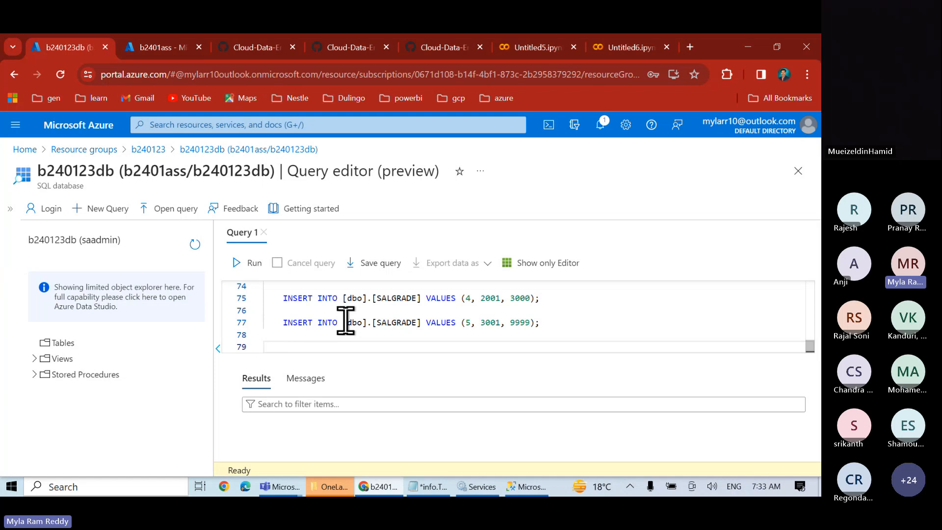
Run the entire script in Query 1, then refresh the object explorer and expand the Tables folder.
key(ctrl+a)
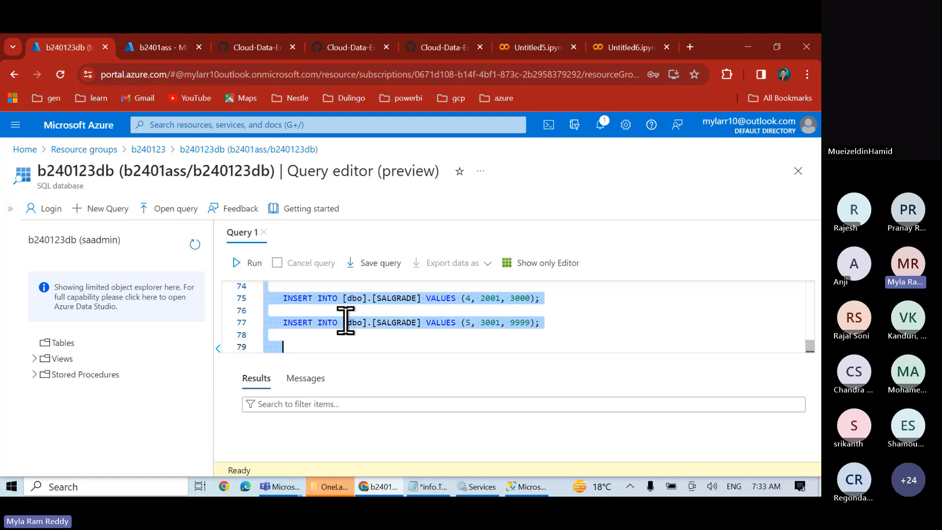
click(255, 265)
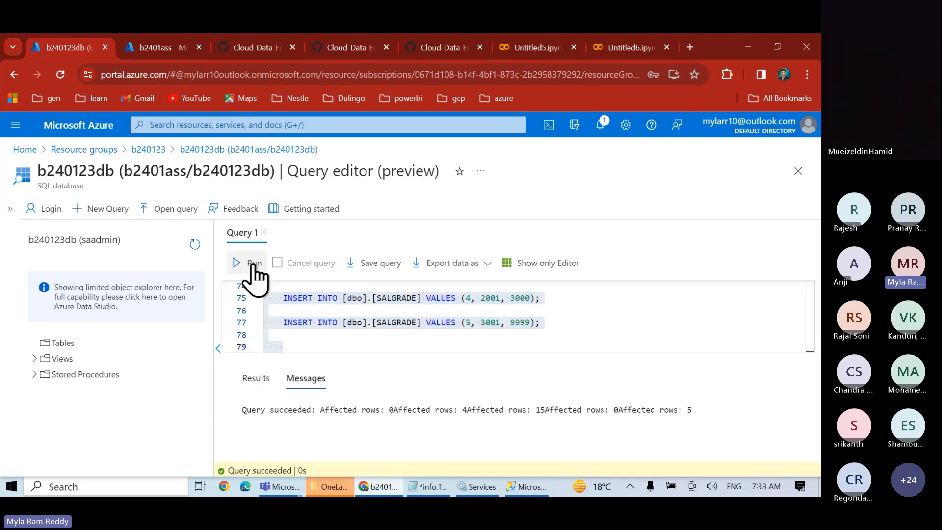
click(195, 244)
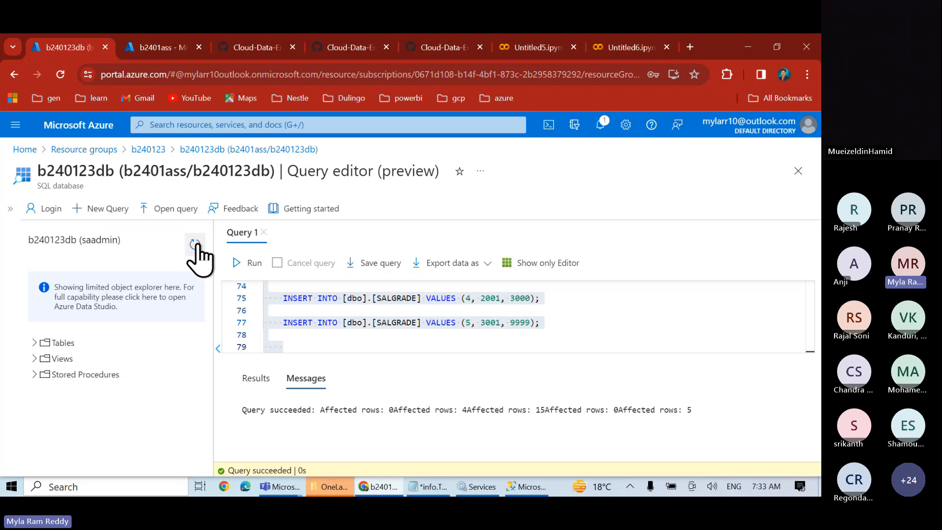
click(34, 343)
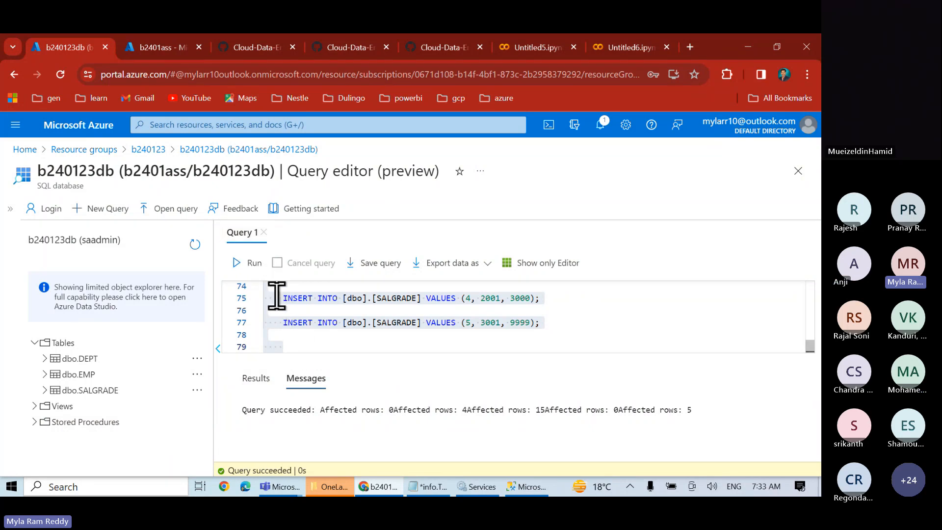
Create a second query, run select * from emp in it and look through the returned rows.
click(120, 211)
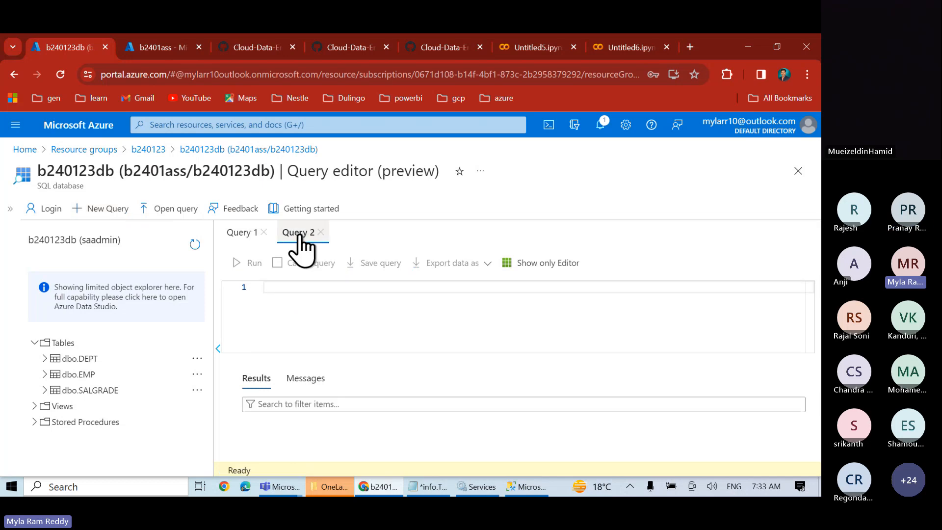
click(242, 235)
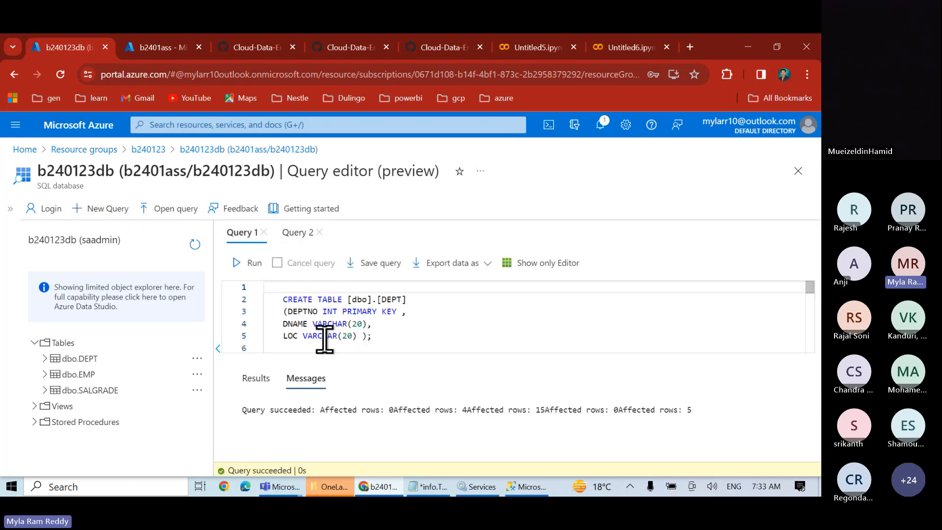
click(297, 233)
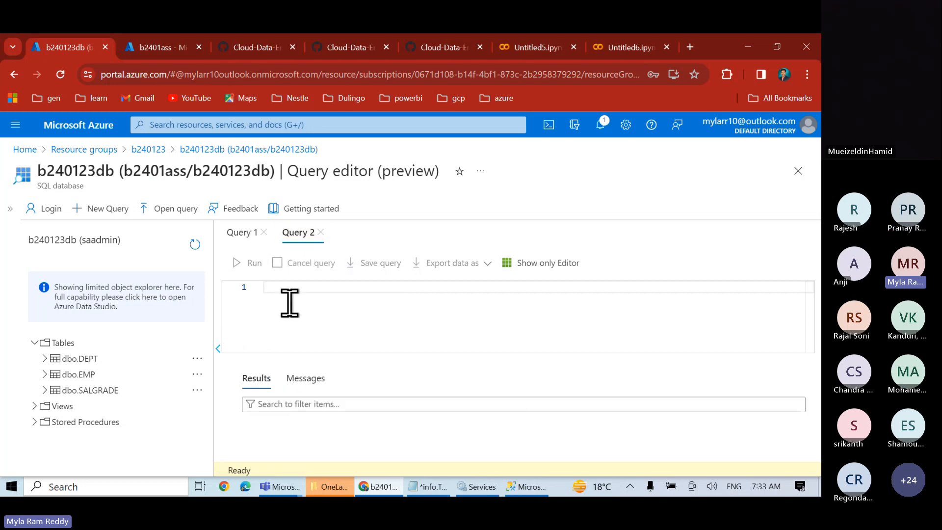
text(select * from emp)
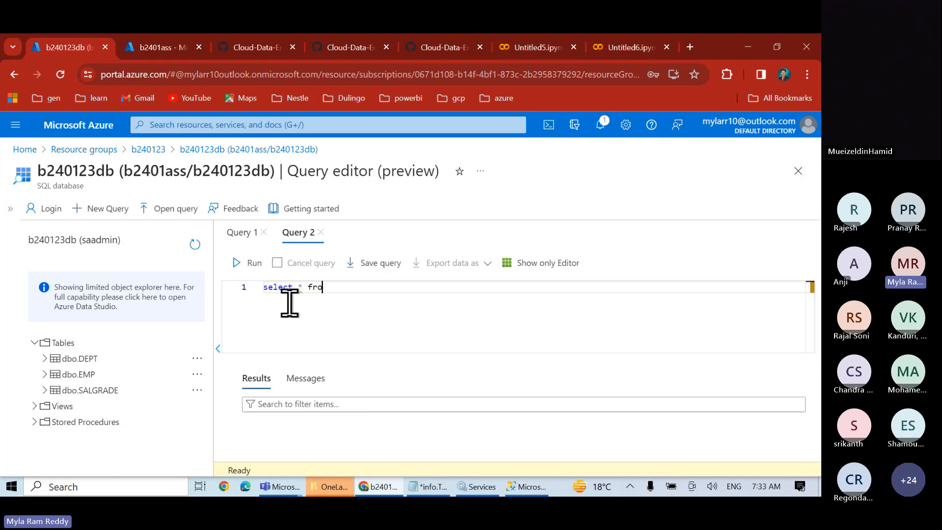
click(238, 263)
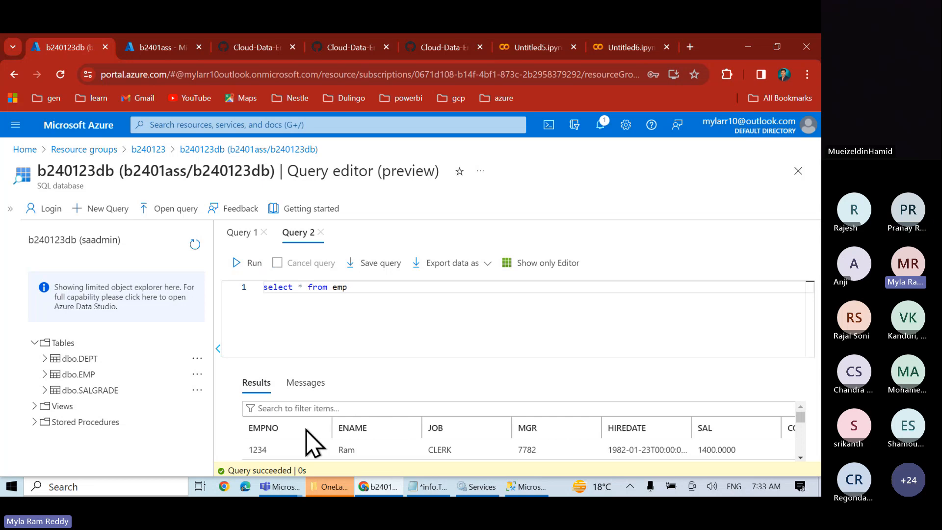
scroll(357, 431, down, 3)
scroll(357, 432, down, 4)
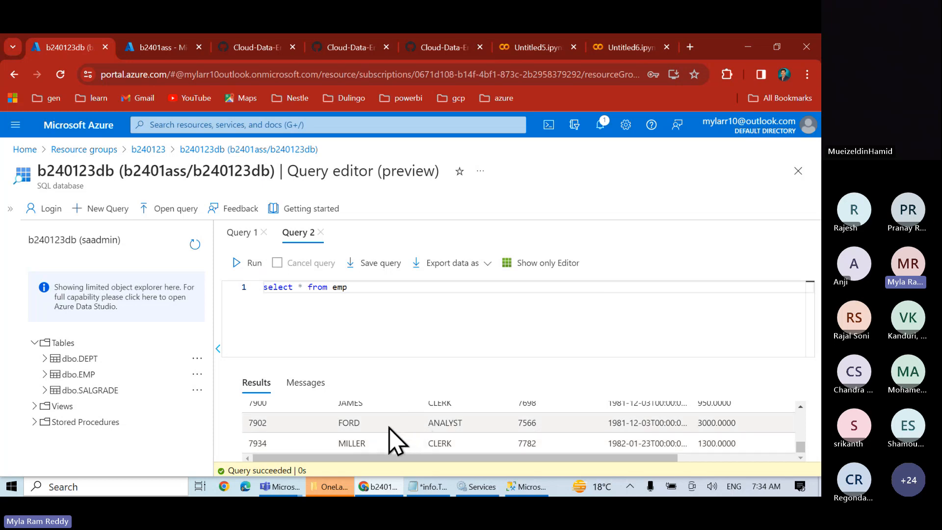
Show only the editor for Query 2, show only its results, and restore the combined view.
click(548, 265)
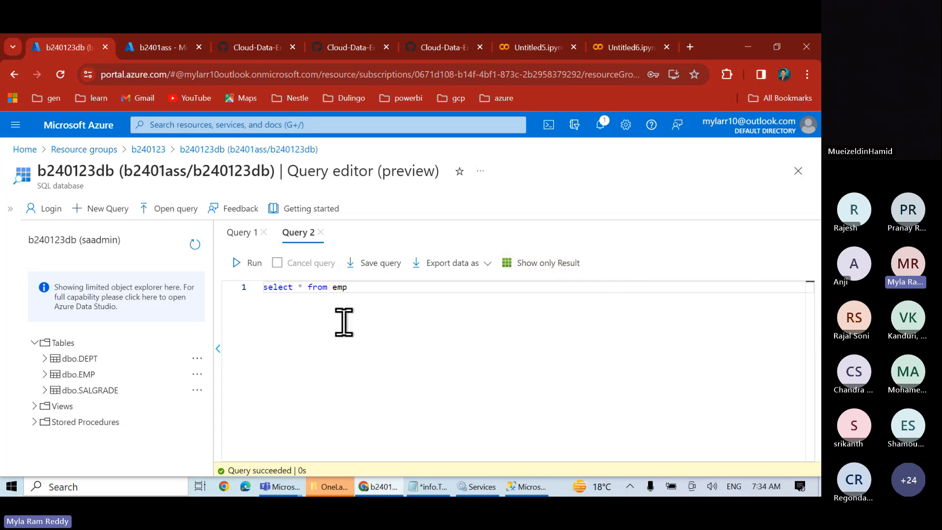
click(543, 265)
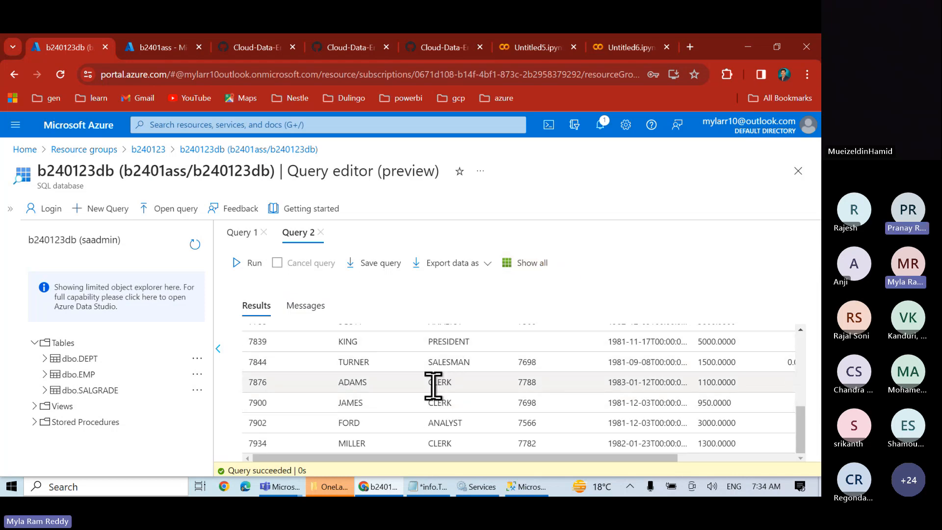
click(535, 266)
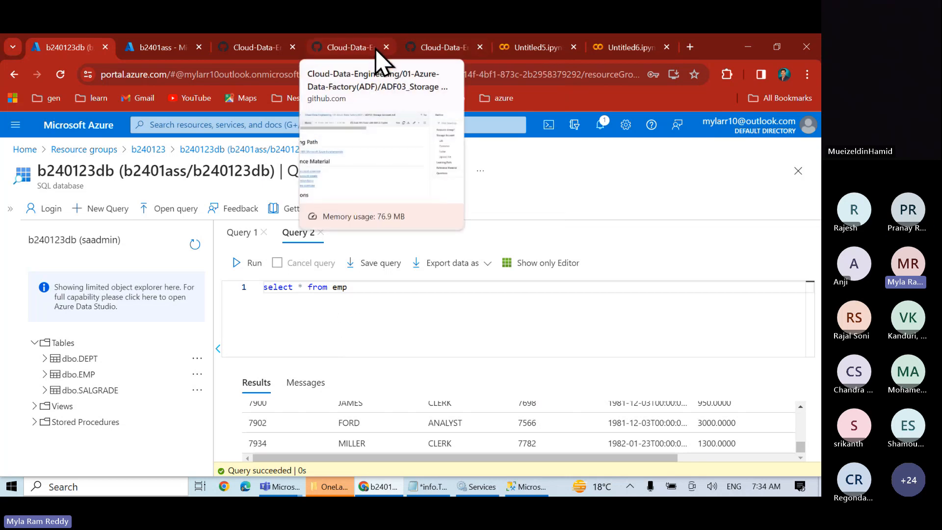
Move the ADF04_Azure Sql Database.md page into its own maximized window and show the b240123db query editor full screen.
drag(428, 46, 414, 169)
double_click(488, 98)
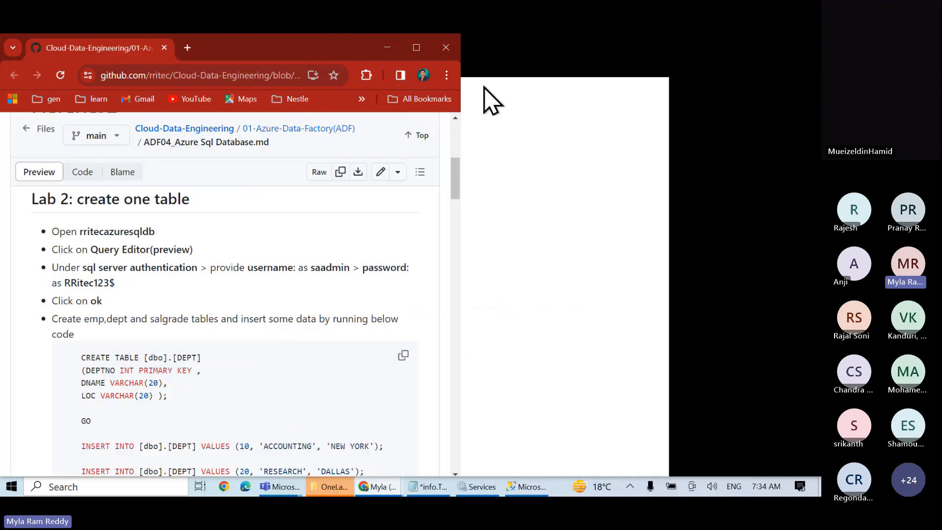
key(alt+Tab)
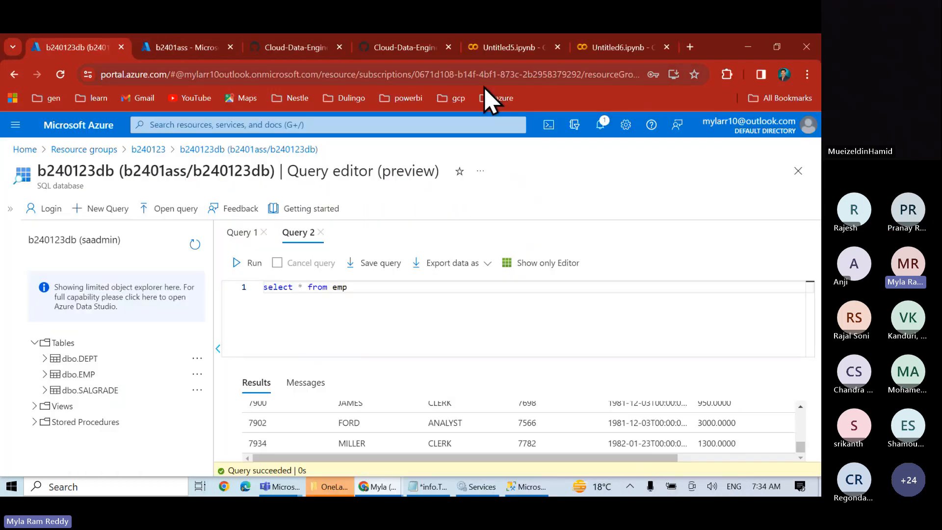
key(F11)
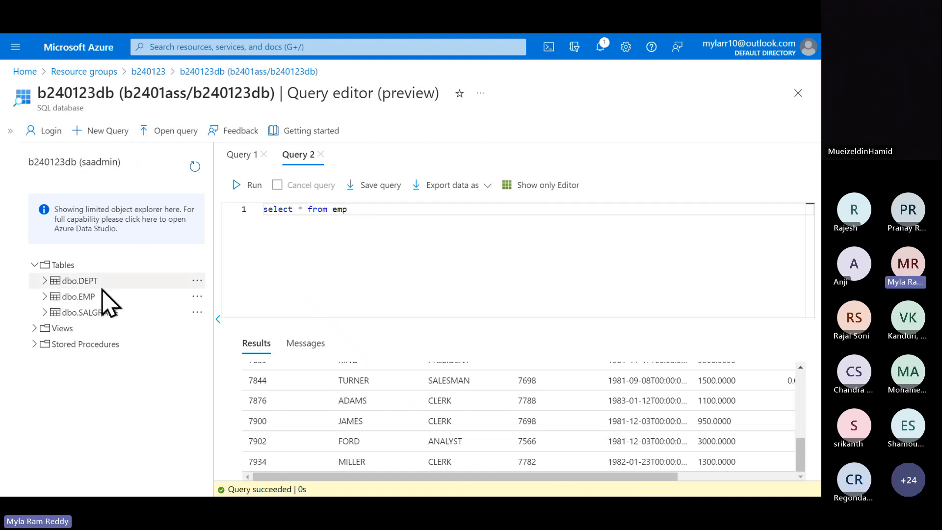
Select the top 1000 rows of the dbo.DEPT table in a new query and run it.
click(196, 280)
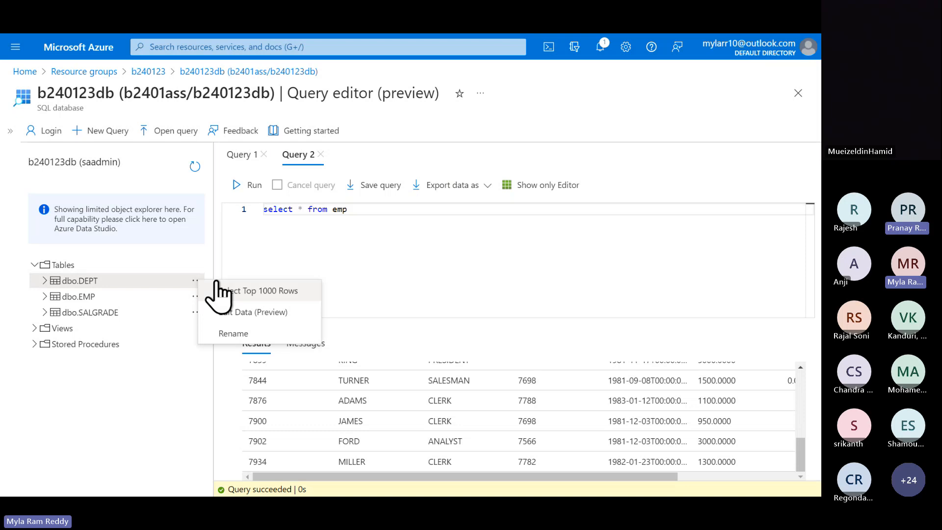
click(251, 291)
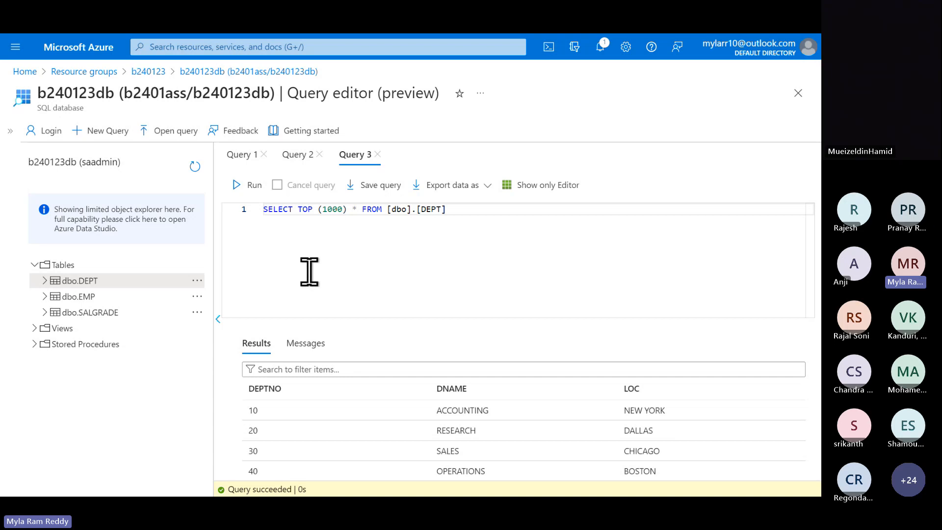
click(252, 187)
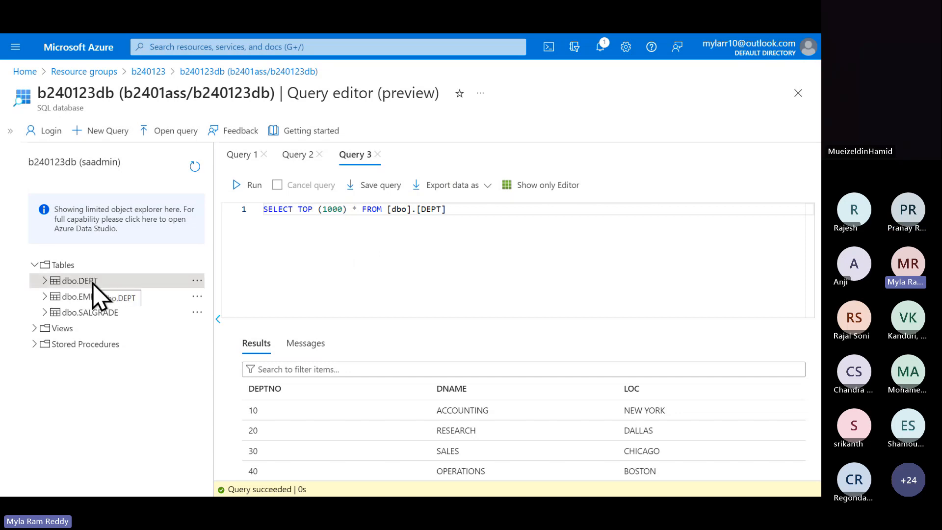
Limit the DEPT query in Query 3 to TOP (2) and run it.
click(342, 210)
key(BackSpace)
key(BackSpace)
key(BackSpace)
key(BackSpace)
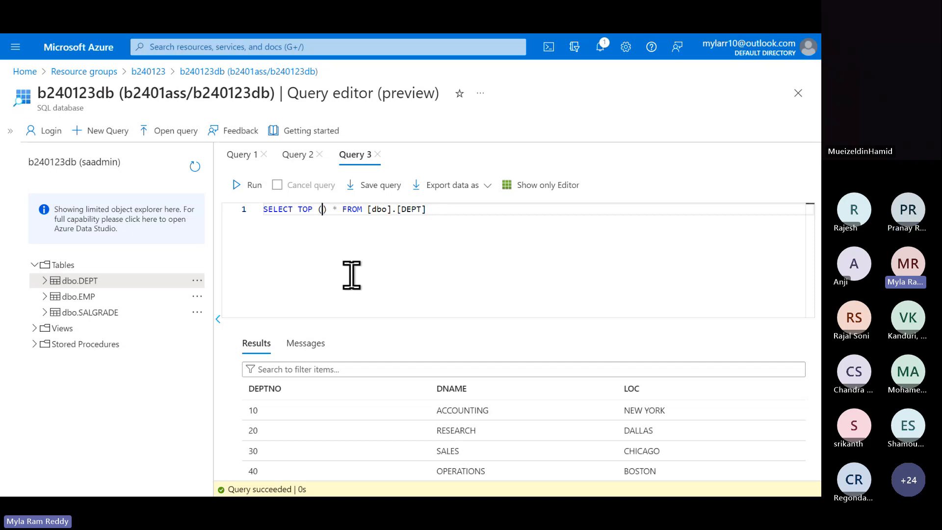
text(2)
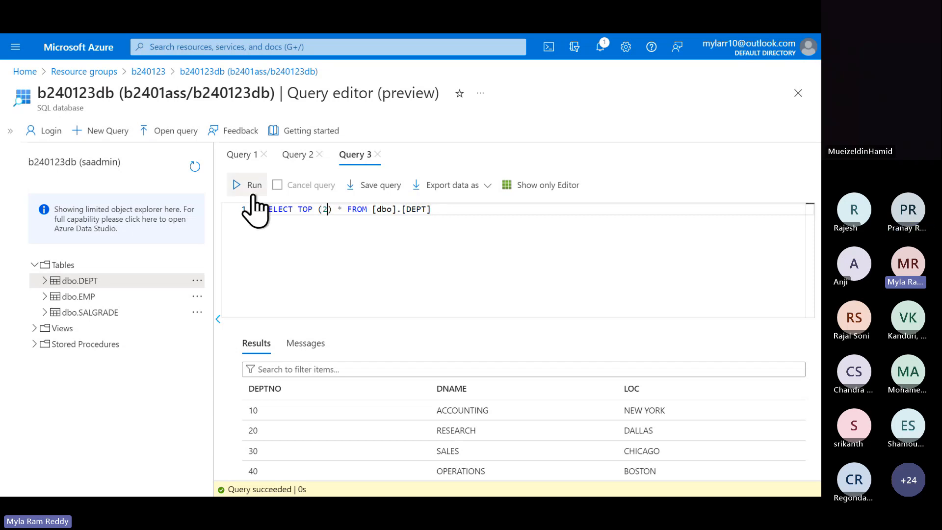
click(248, 185)
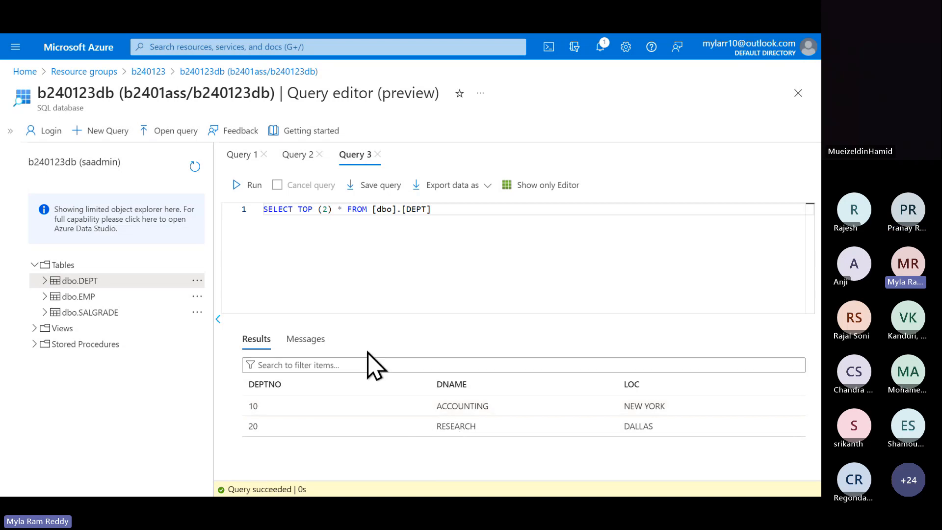
Switch to the ADF04_Azure Sql Database.md page and read on from the Lab 2 script to Lab 3 on working in SSMS.
key(alt+Tab)
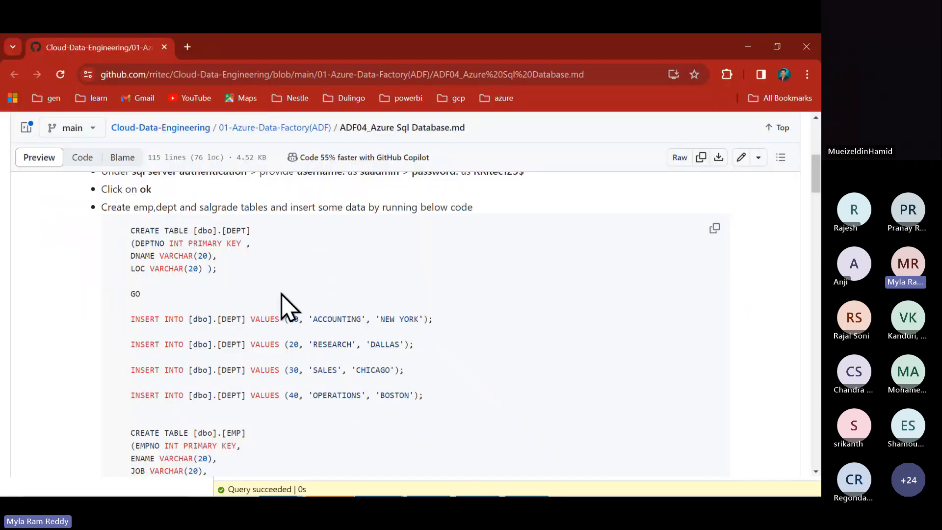
scroll(284, 304, down, 5)
scroll(284, 304, down, 10)
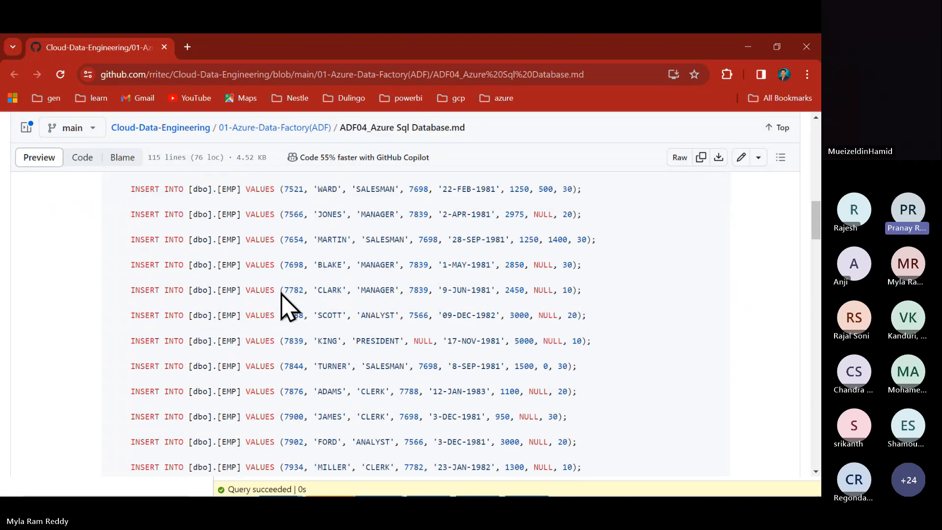
scroll(284, 305, down, 5)
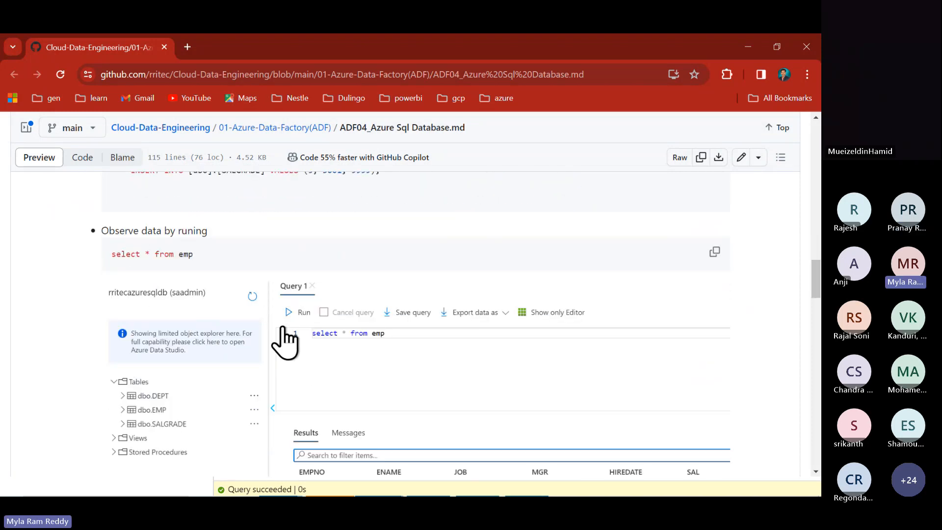
scroll(287, 334, down, 3)
scroll(287, 343, down, 1)
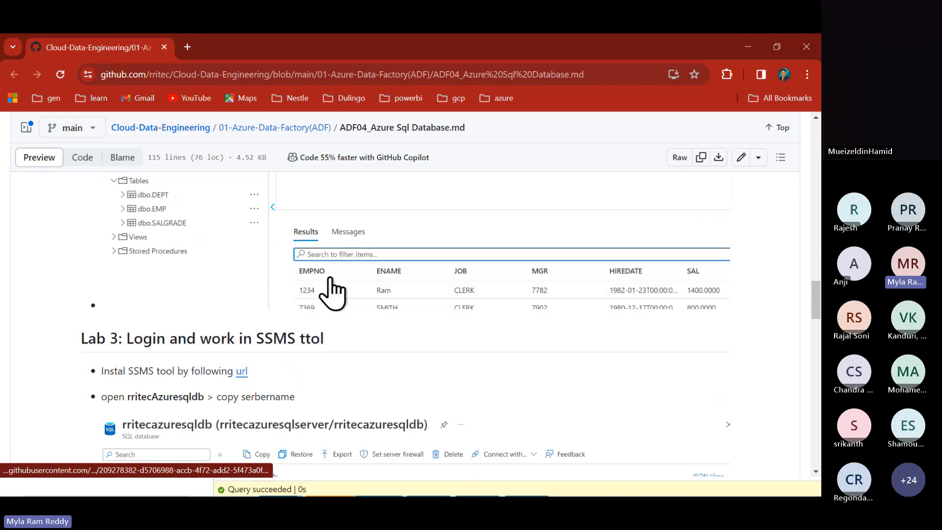
scroll(332, 293, down, 3)
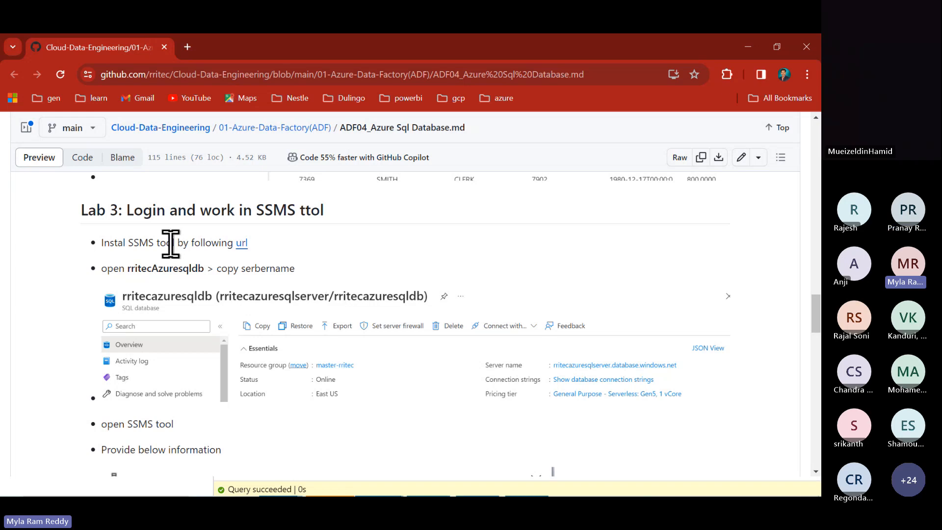
Open the Lab 3 SSMS installation link in a new tab and look through the SQL Server Management Studio install instructions.
right_click(241, 246)
click(261, 260)
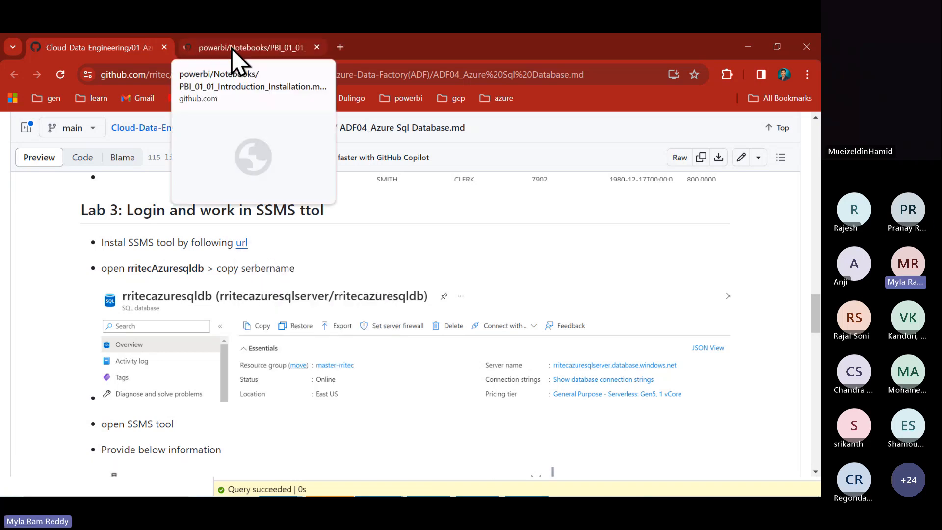
click(232, 49)
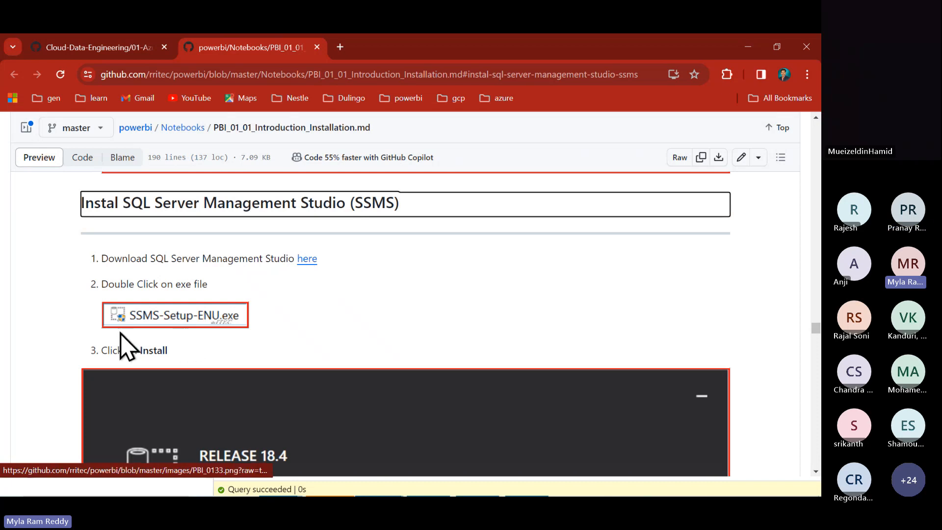
scroll(202, 328, down, 10)
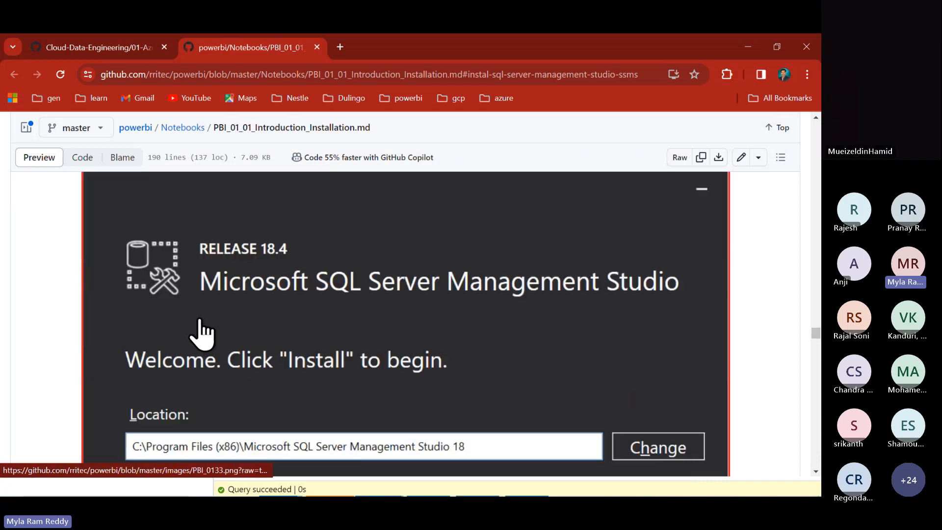
scroll(201, 327, down, 10)
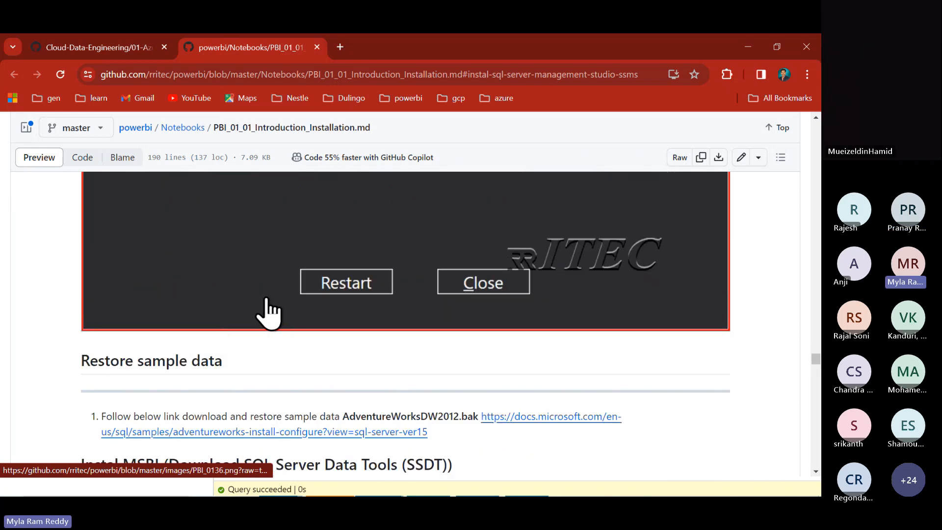
scroll(269, 312, up, 8)
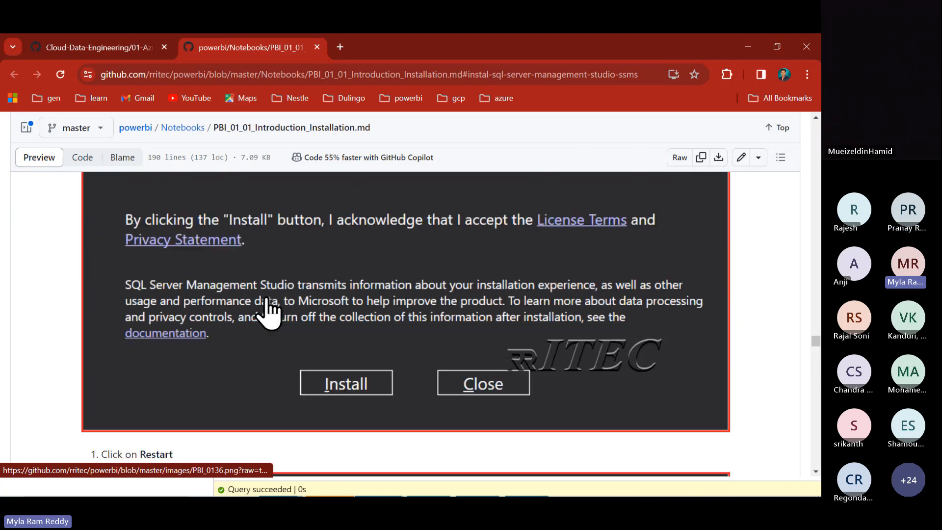
scroll(269, 311, up, 8)
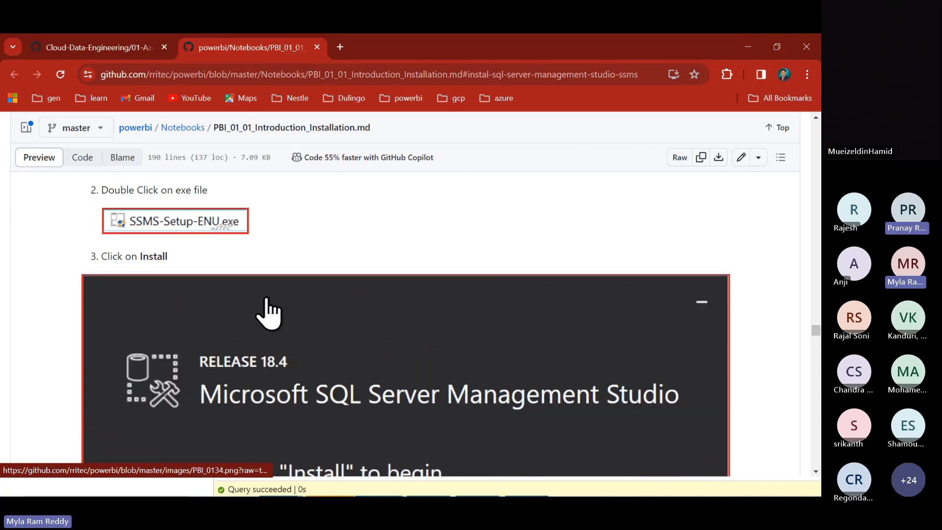
Switch to SQL Server Management Studio, disconnect the localhost server and open a new Database Engine connection dialog.
key(alt+Tab)
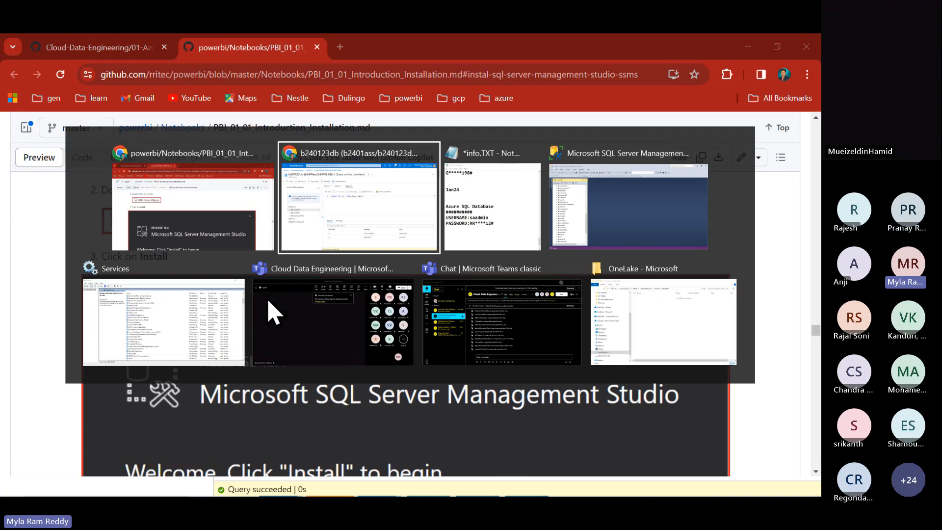
key(alt+Tab)
key(alt+Tab)
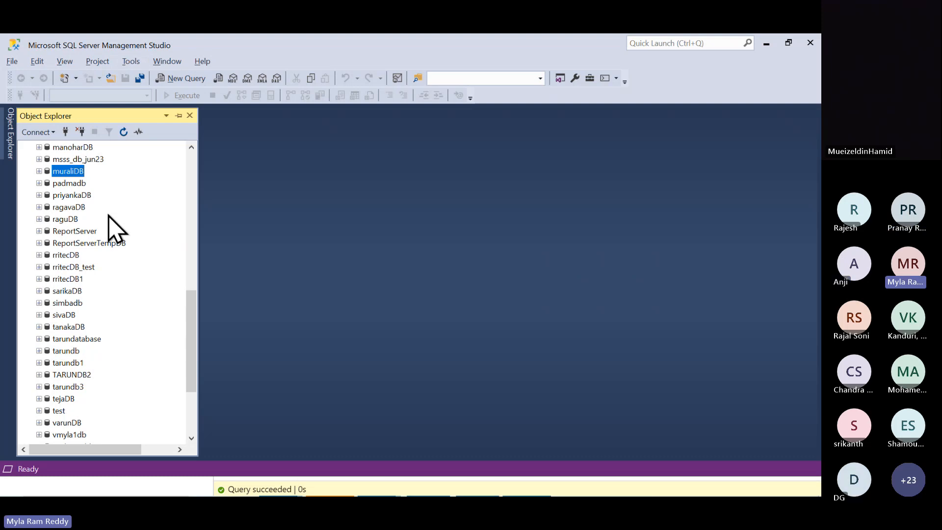
scroll(109, 220, up, 11)
right_click(73, 157)
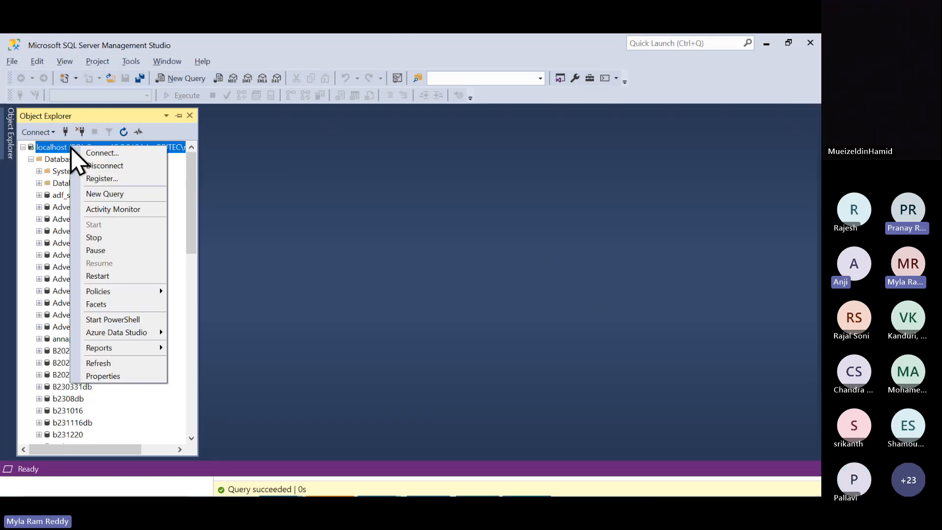
click(95, 165)
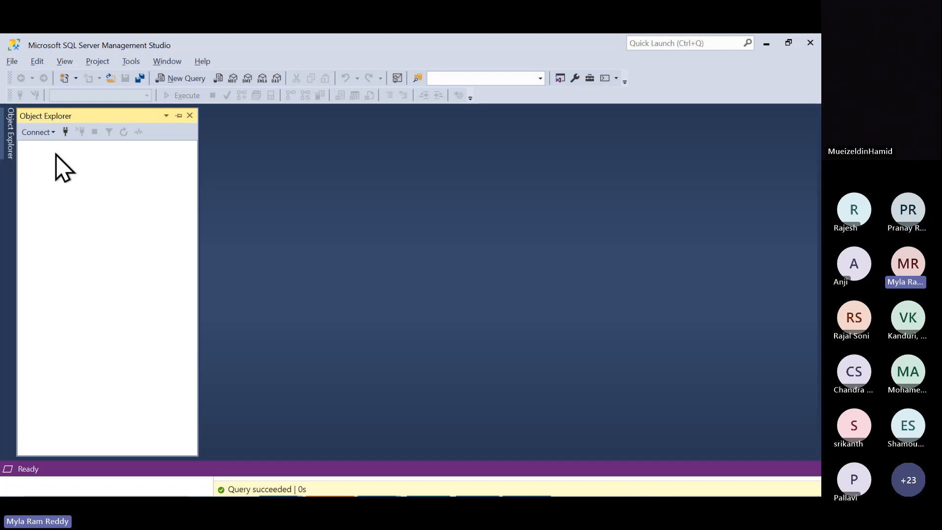
click(52, 134)
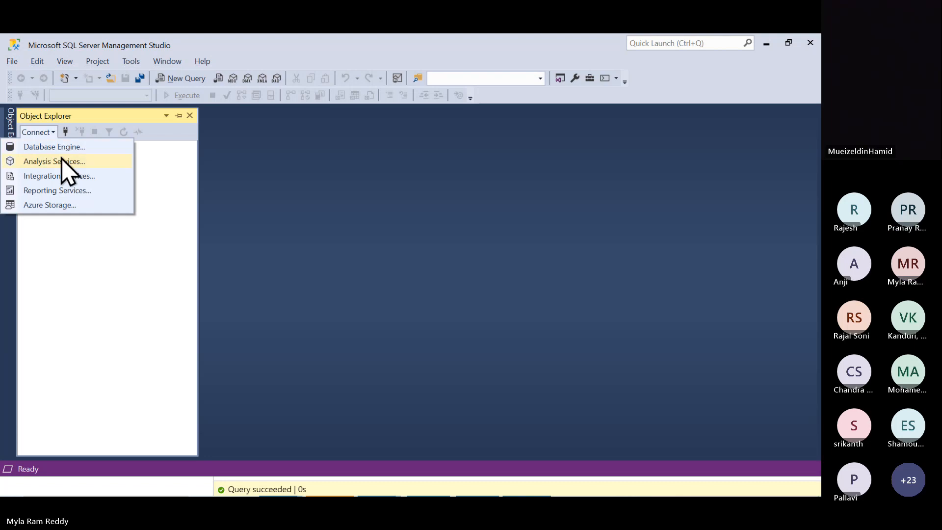
click(68, 146)
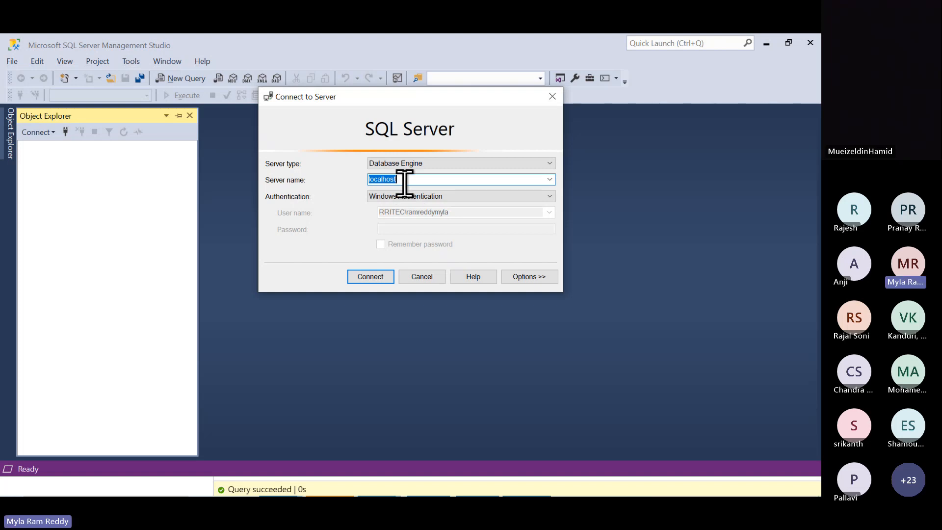
Return to the Azure portal, leave the query editor discarding unsaved edits, and open the b240123 resource group from a refreshed resource groups list.
key(alt+Tab)
key(alt+Tab)
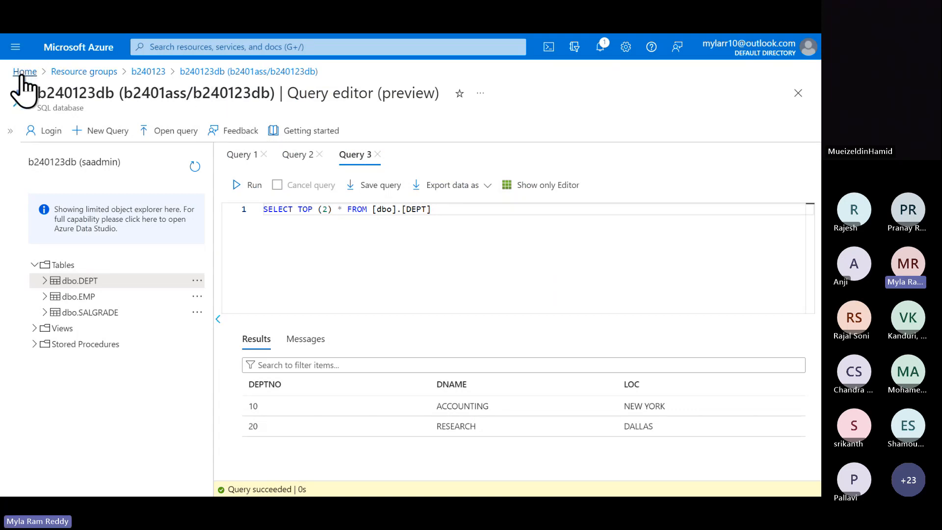
click(22, 72)
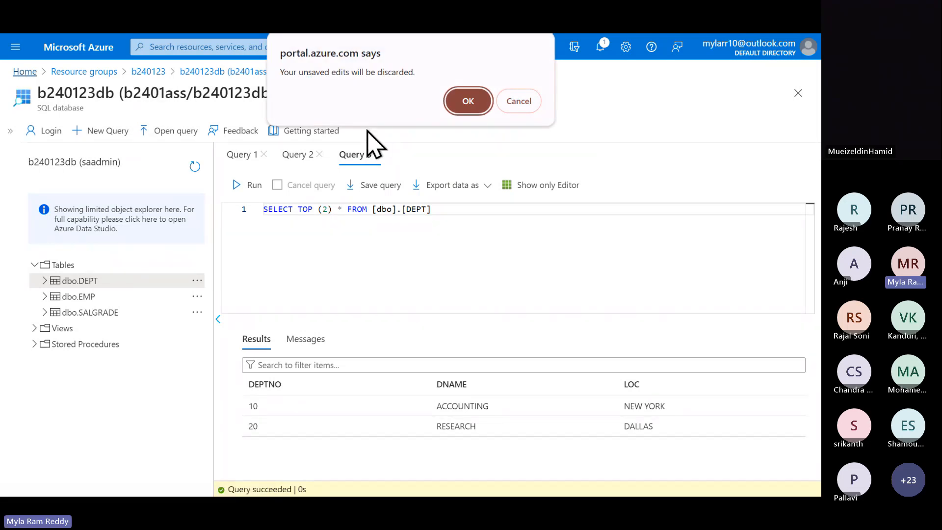
click(473, 103)
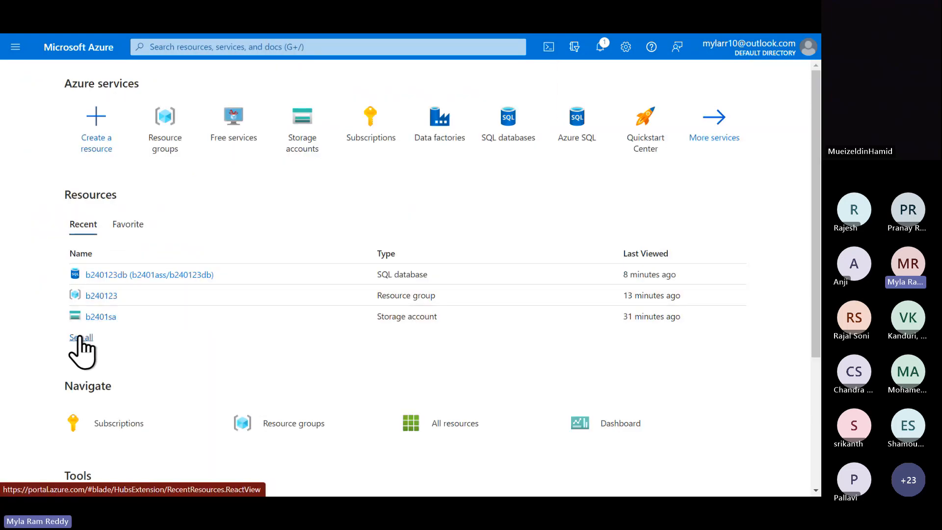
click(167, 146)
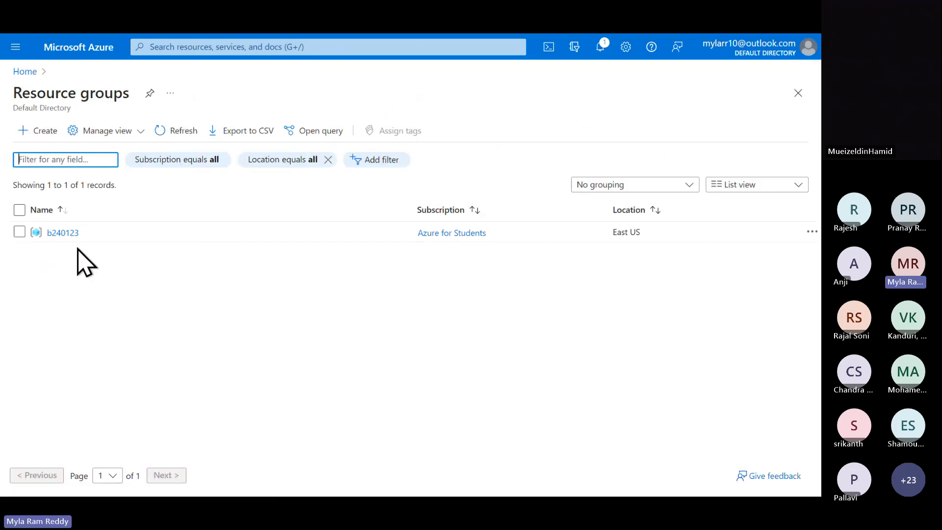
click(179, 132)
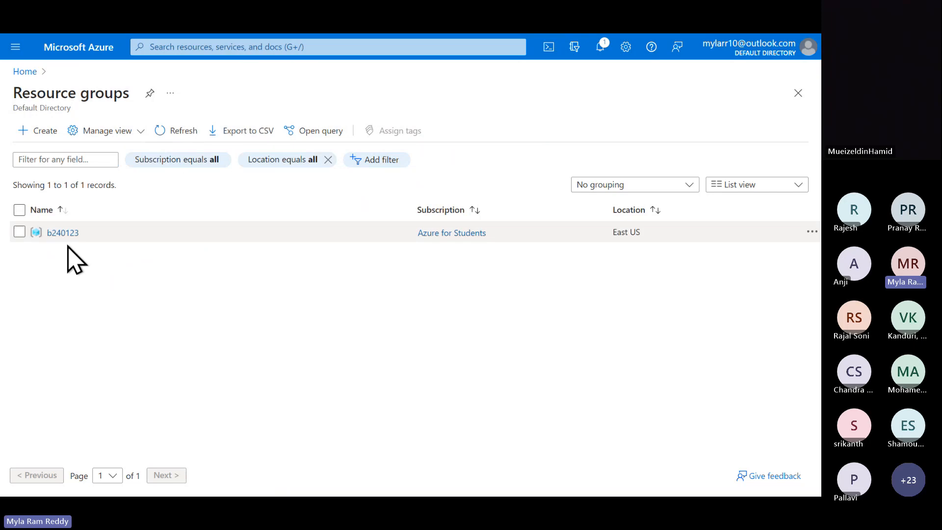
click(62, 233)
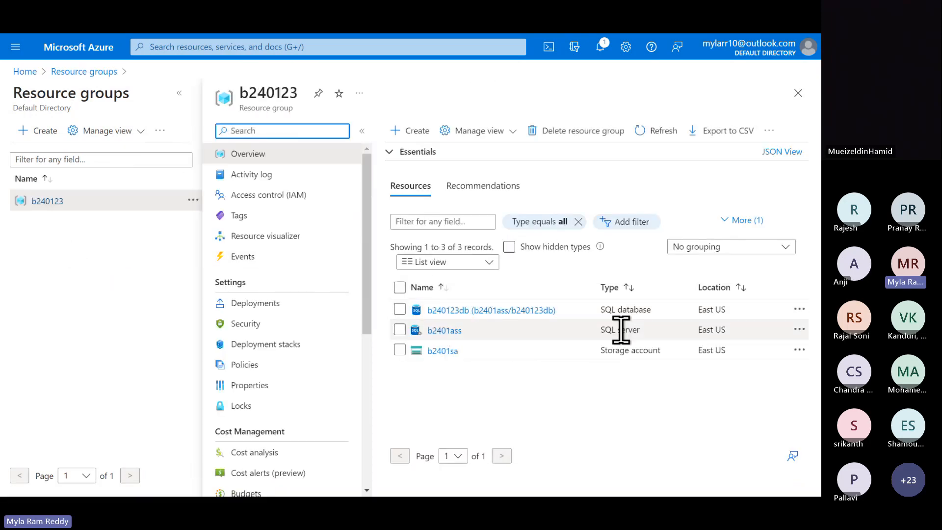
Open the b240123db SQL database overview from the resource group and copy its server name to the clipboard.
click(447, 310)
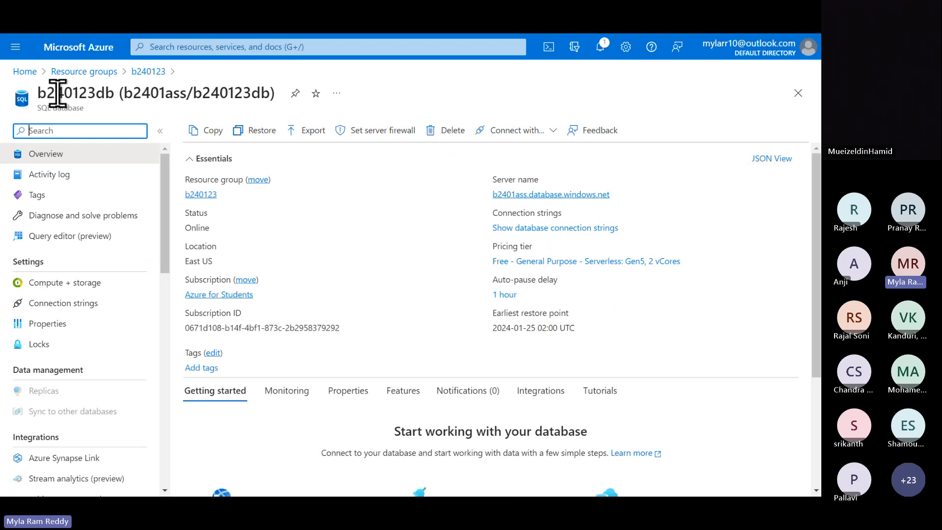
triple_click(69, 108)
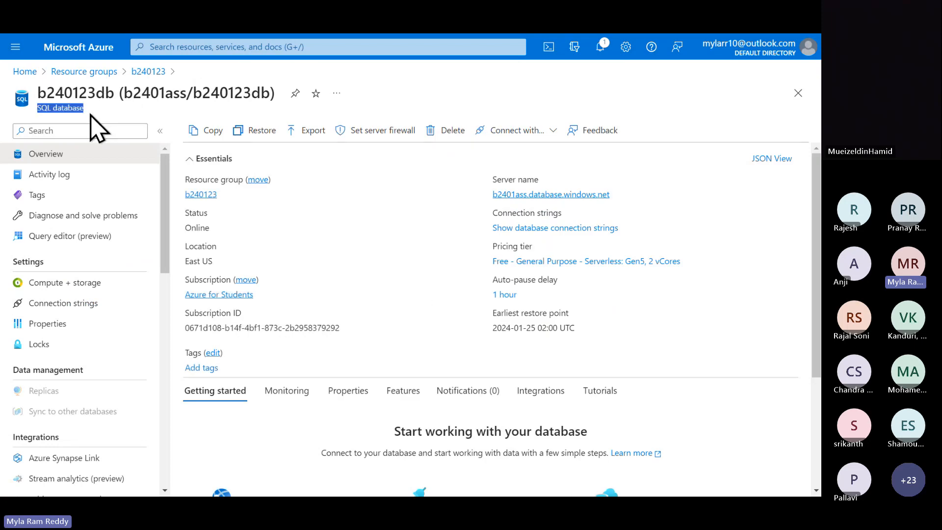
key(ctrl+2)
mouse_move(8, 76)
mouse_down()
mouse_move(126, 82)
mouse_move(311, 123)
mouse_up()
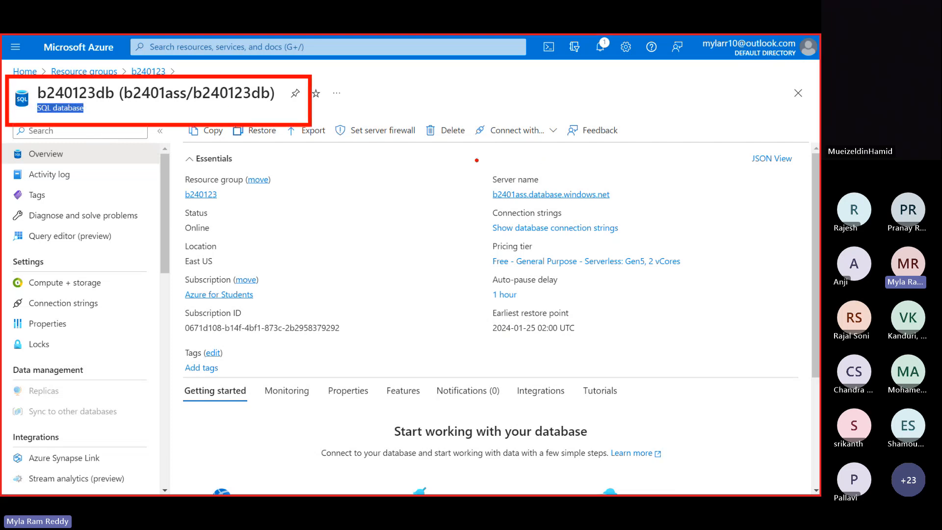
mouse_move(477, 160)
mouse_down()
mouse_move(585, 204)
mouse_move(621, 202)
mouse_up()
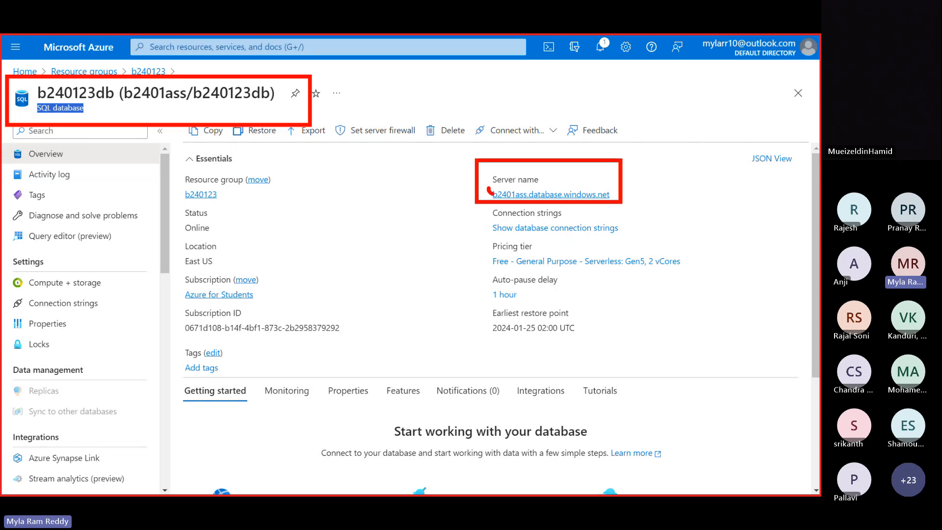
drag(492, 193, 501, 198)
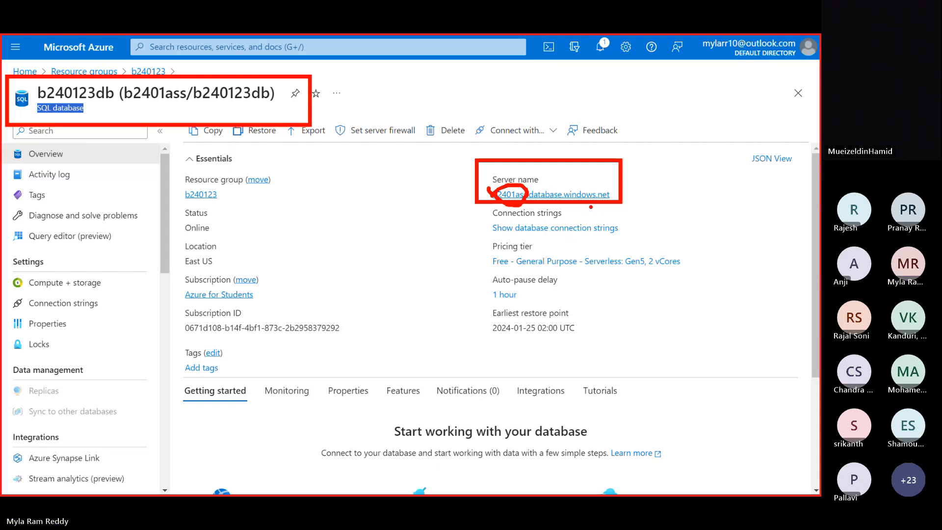
key(Escape)
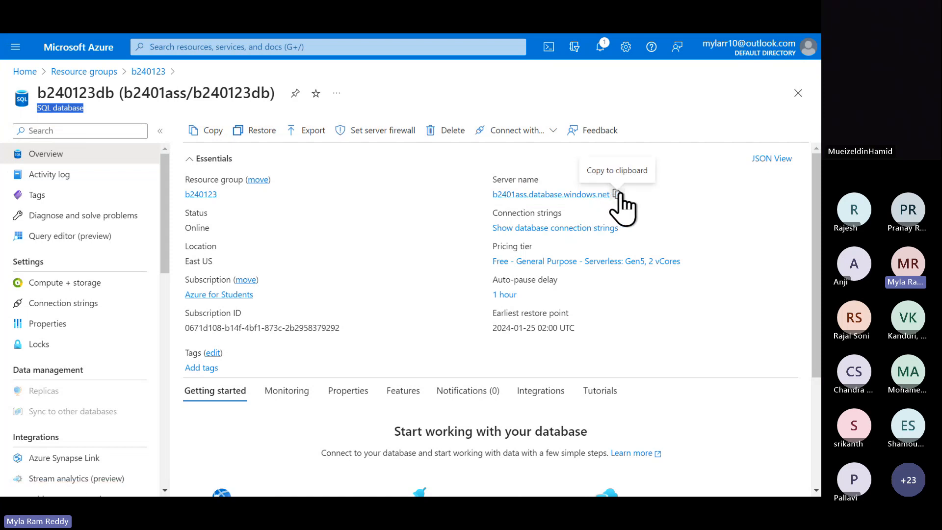
click(617, 194)
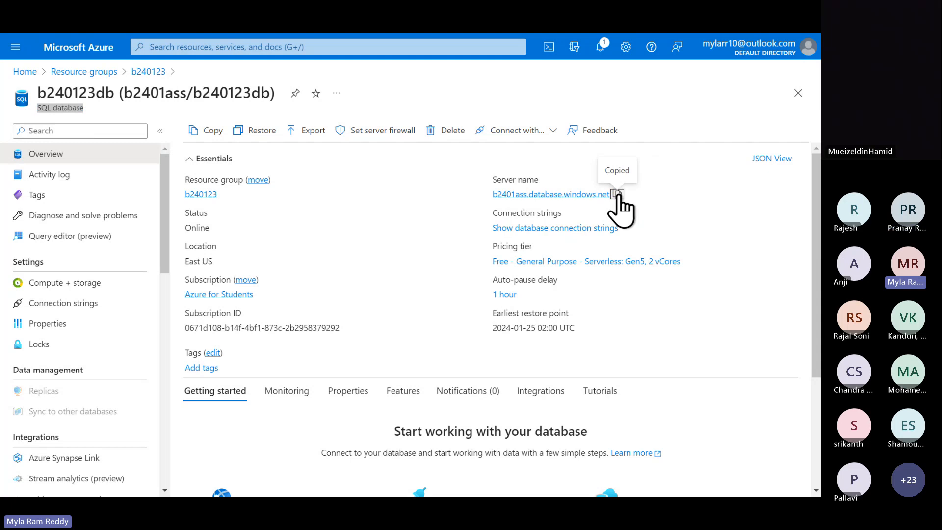
Switch to SQL Server Management Studio and set the connection's server name to b2401ass.database.windows.net with SQL Server Authentication.
key(alt+Tab)
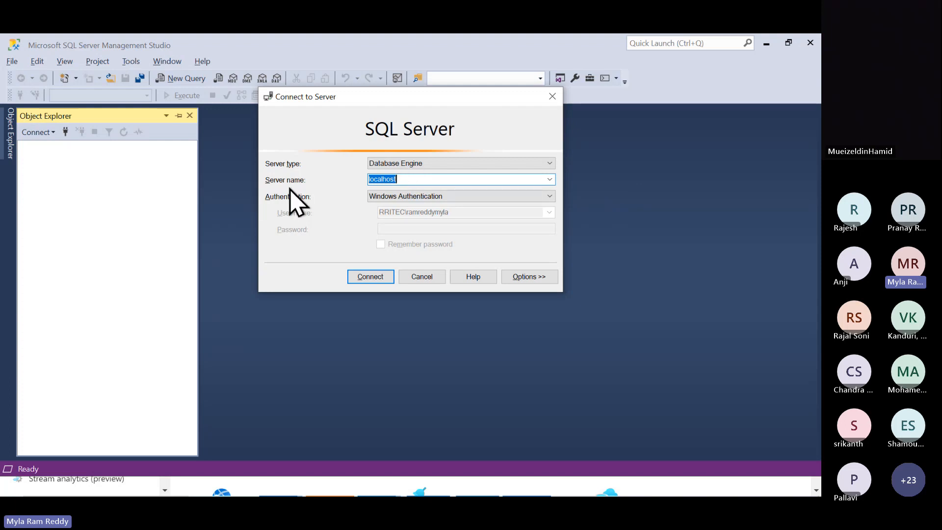
key(ctrl+v)
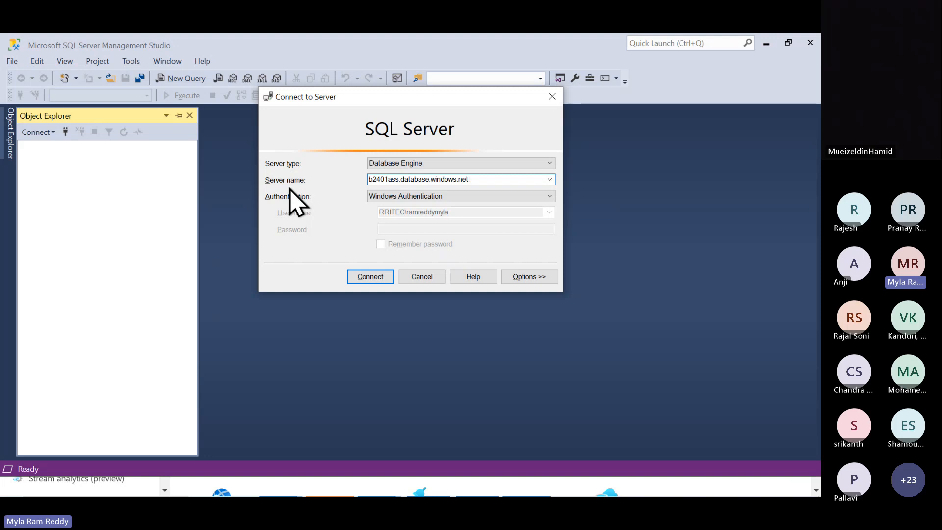
click(411, 196)
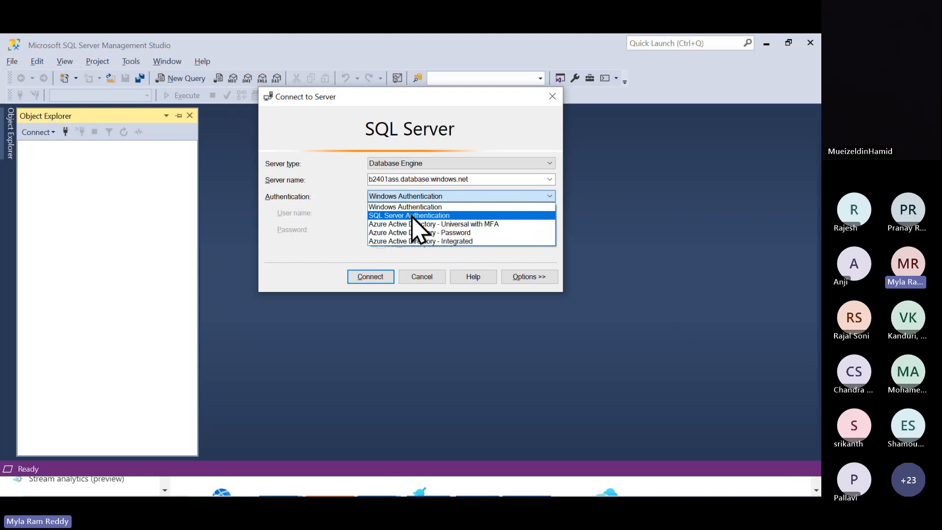
click(412, 217)
Enter the login saadmin and the account password, choose to remember the password, and connect to the server.
click(400, 211)
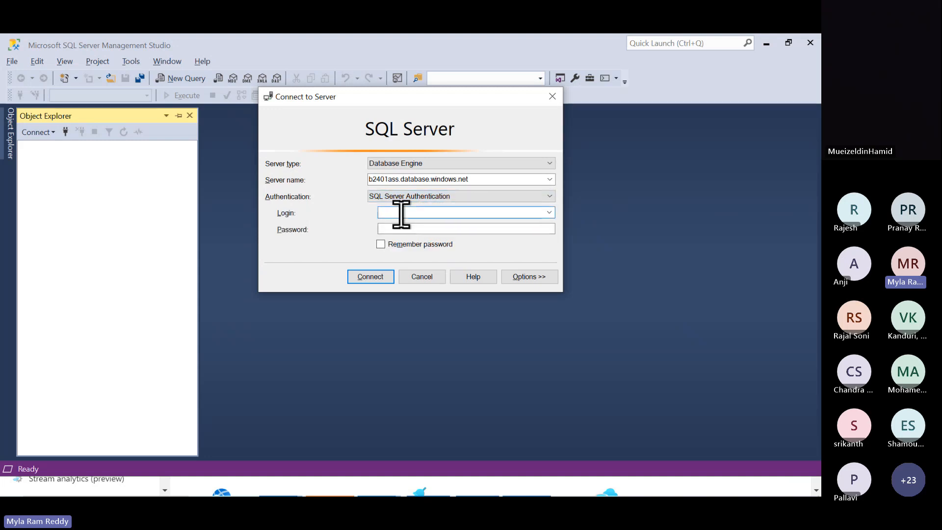
text(saadm)
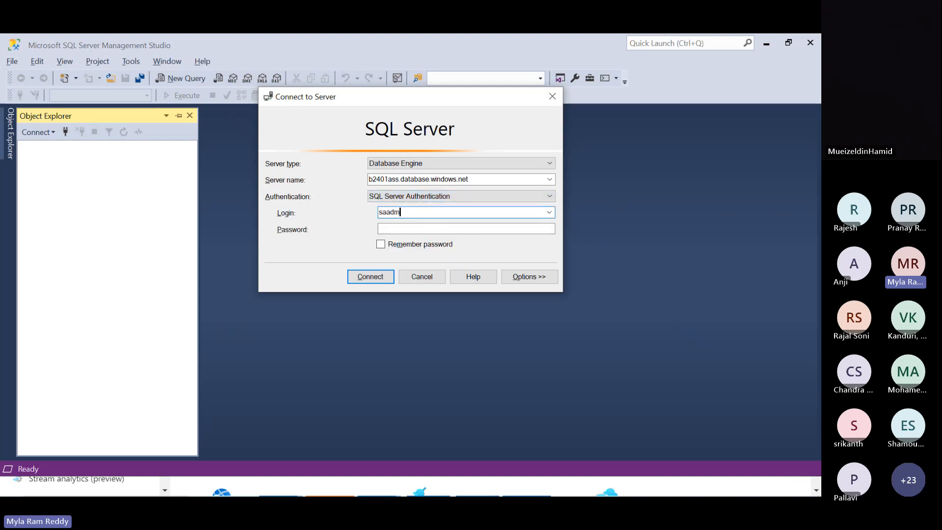
text(in)
key(Tab)
text(***)
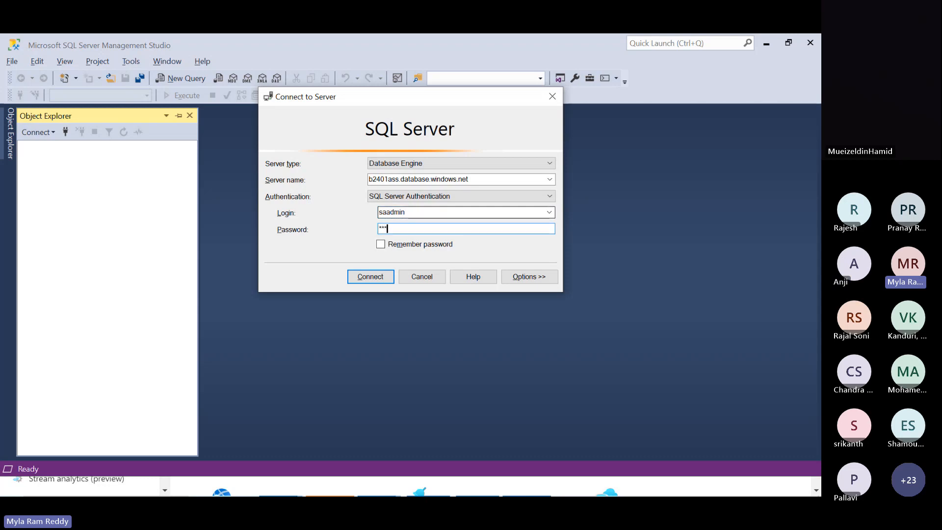
text(*****)
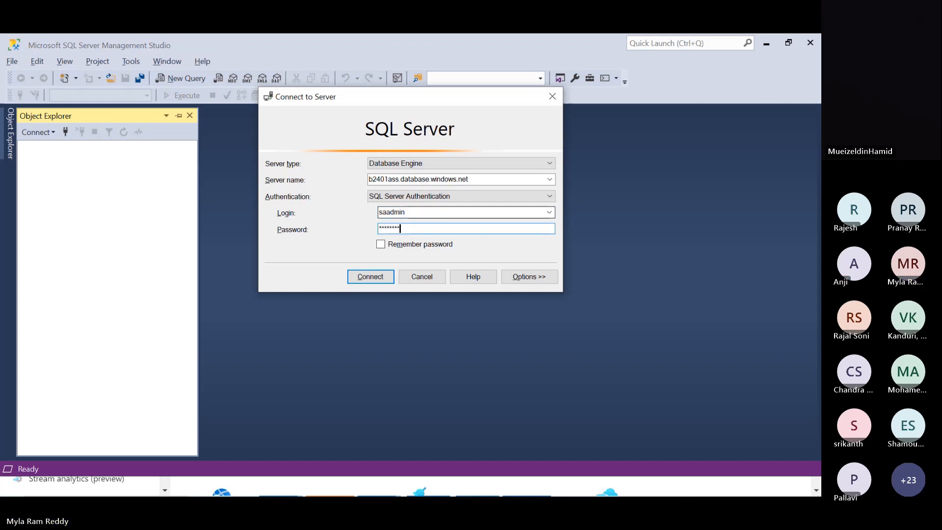
click(381, 244)
click(383, 276)
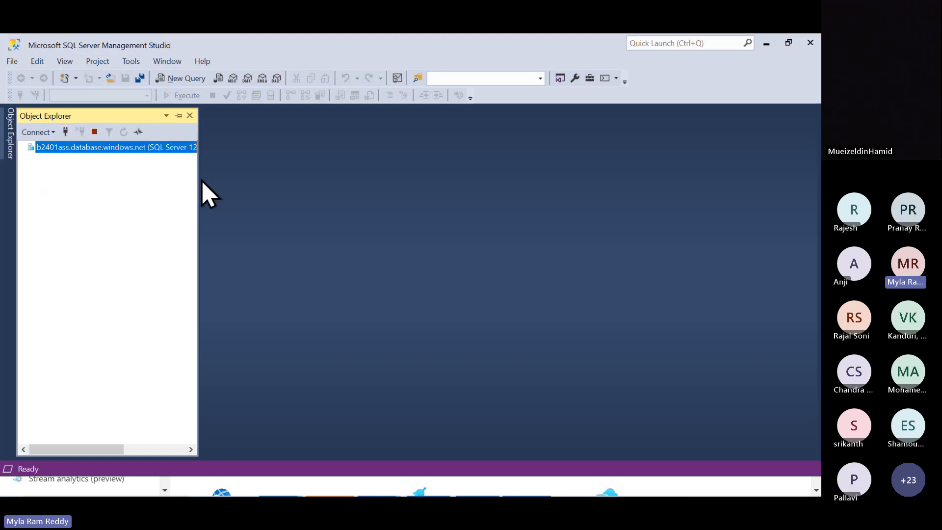
Widen Object Explorer and expand Databases, b240123db and its Tables folder to list the existing tables.
drag(198, 176, 291, 191)
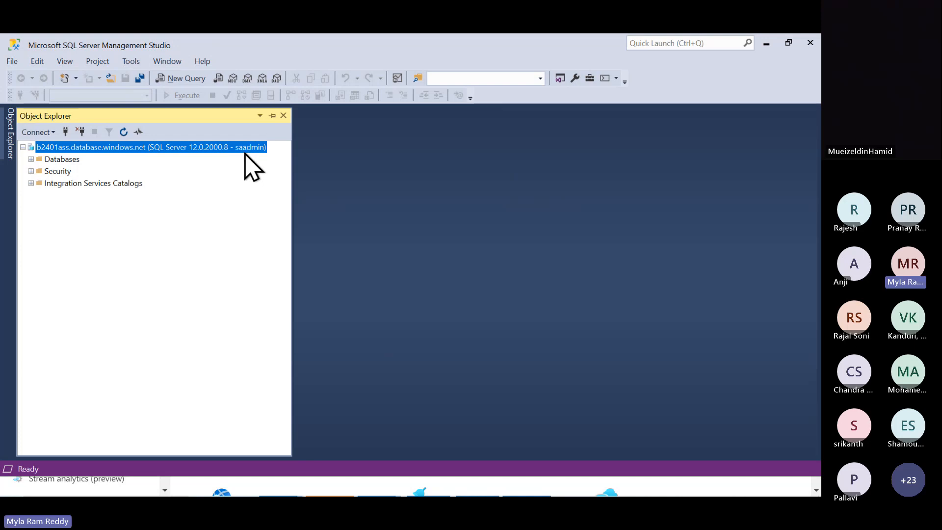
click(31, 159)
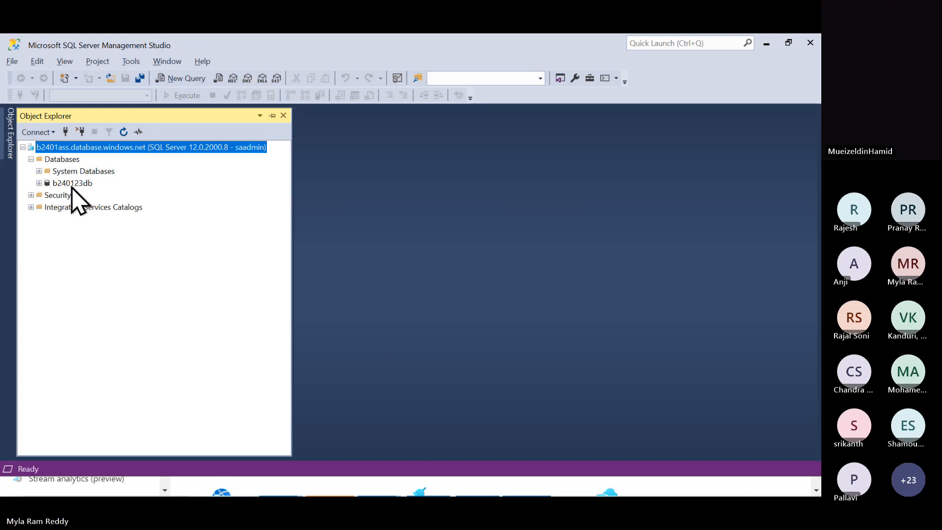
click(38, 183)
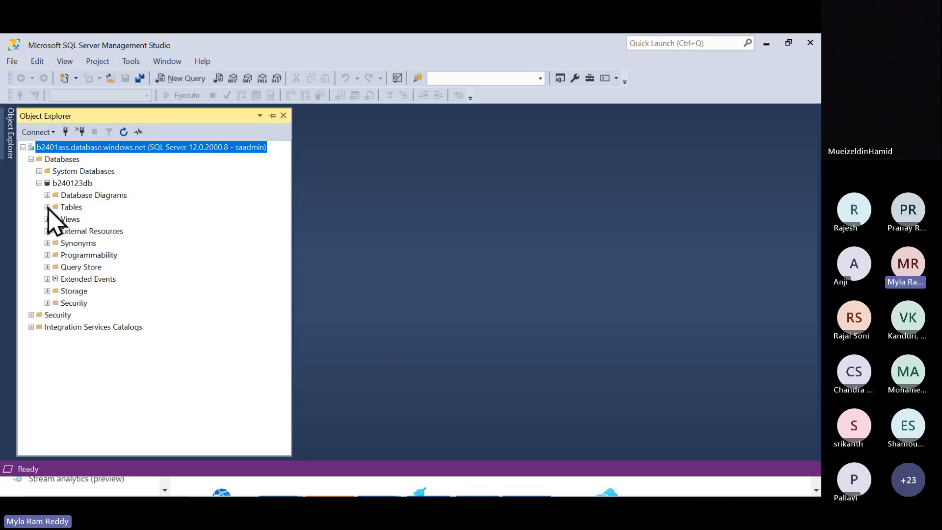
click(47, 207)
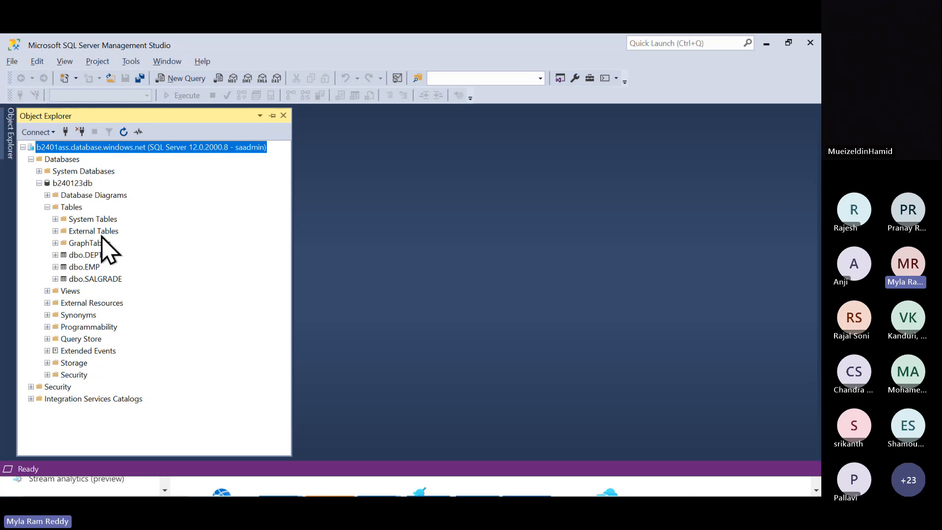
Open a new query on b240123db and execute create table test (col1 int).
click(85, 184)
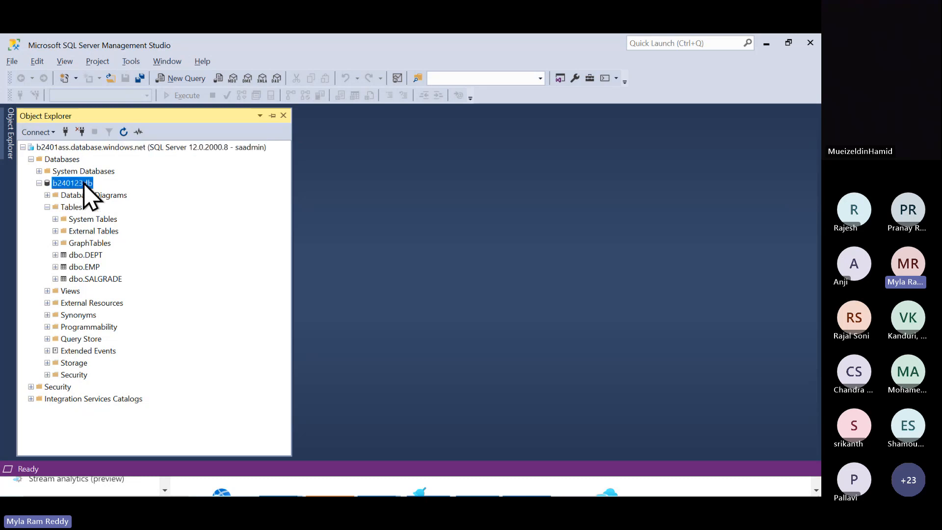
right_click(87, 196)
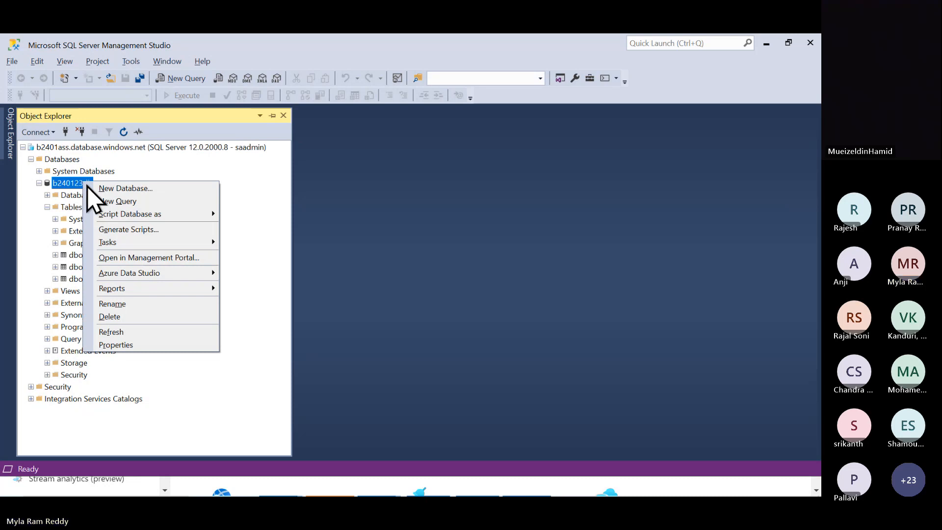
click(123, 201)
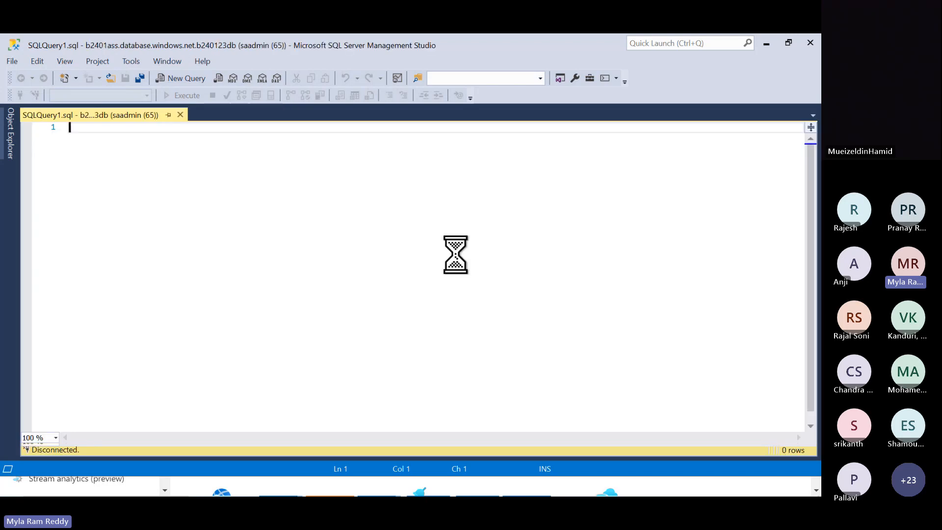
text(create table test (col1 int)
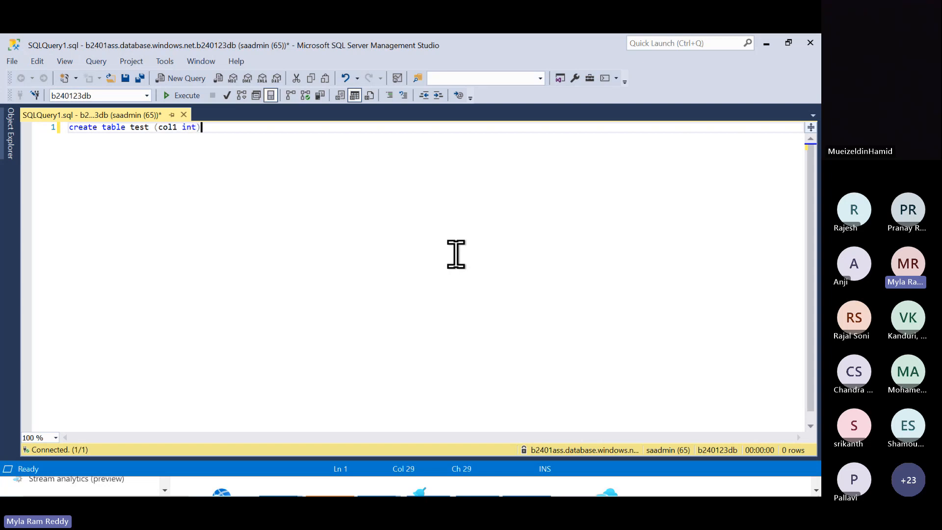
click(184, 96)
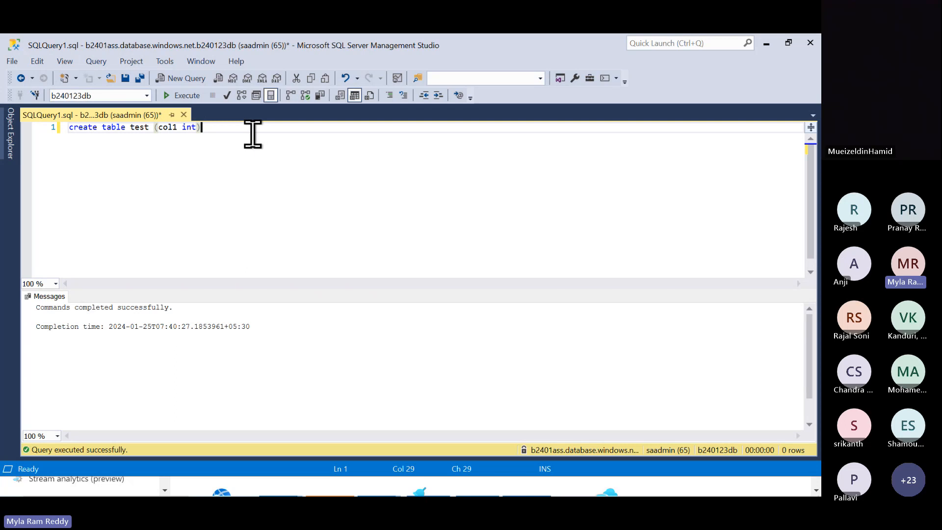
Refresh the Tables folder of b240123db in Object Explorer, check it for the test table, and return to the query.
mouse_move(8, 139)
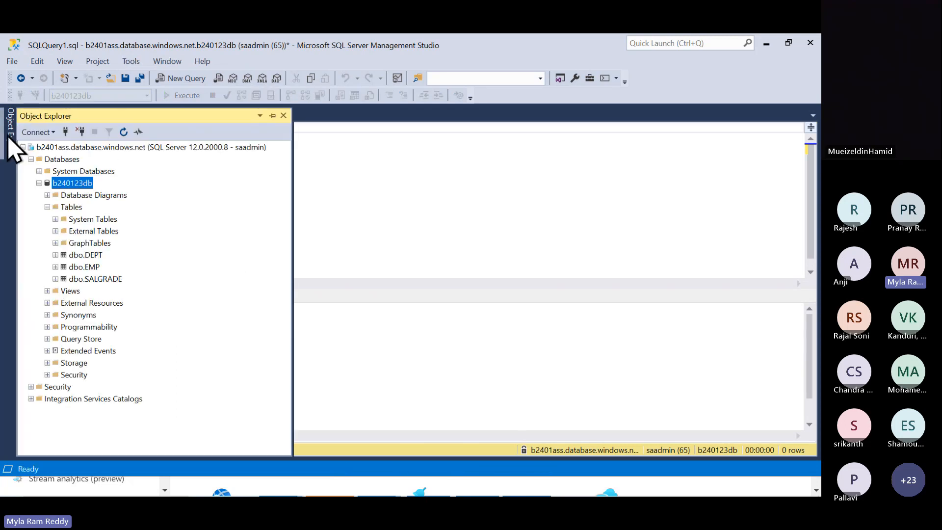
right_click(71, 207)
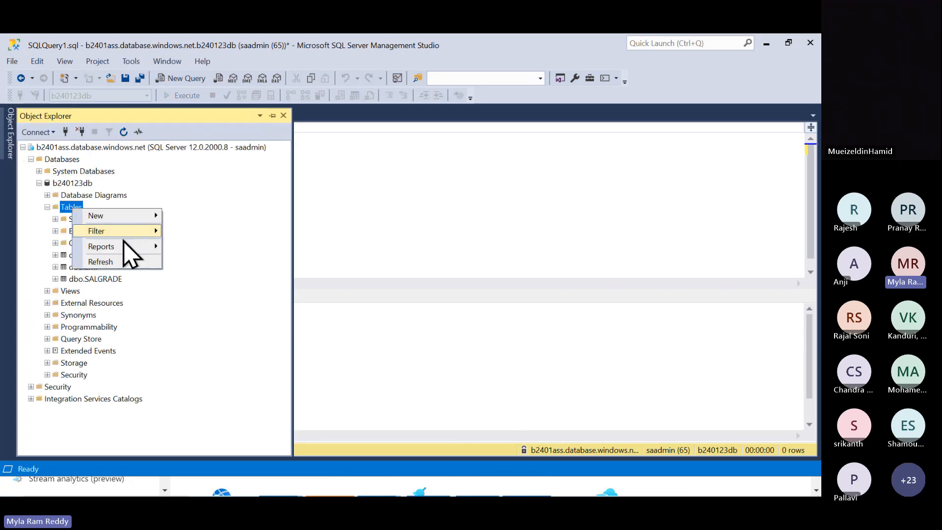
click(112, 262)
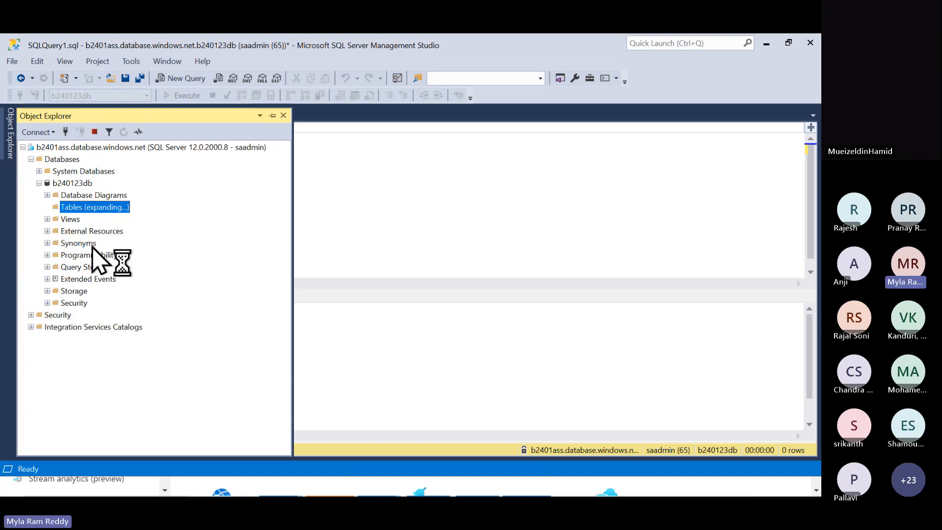
click(93, 221)
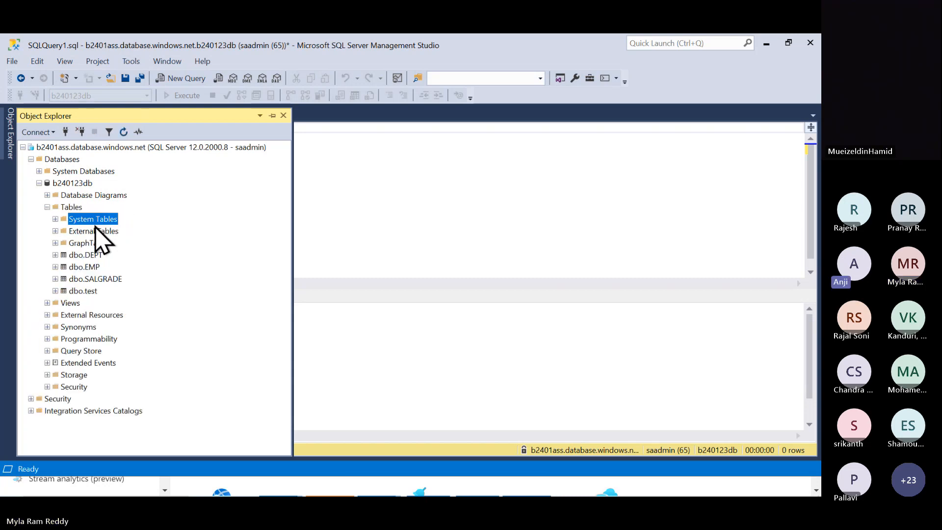
click(88, 292)
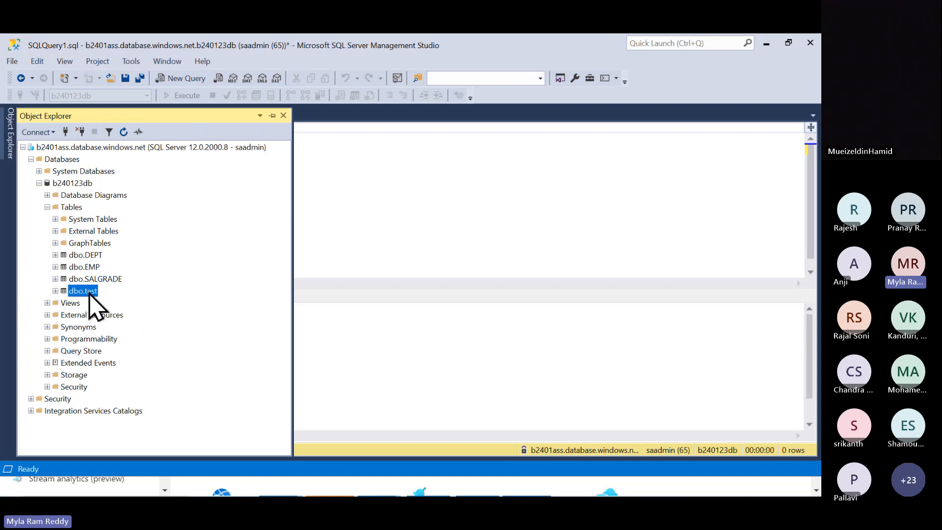
click(352, 223)
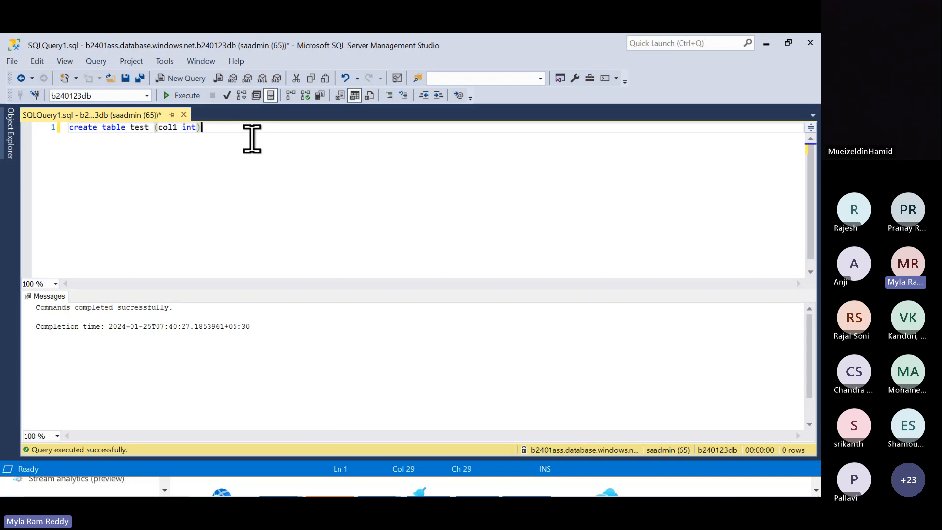
Return to the Azure portal, reopen b240123db's Query editor (preview) from Home, and sign in as saadmin with SQL server authentication.
key(alt+Tab)
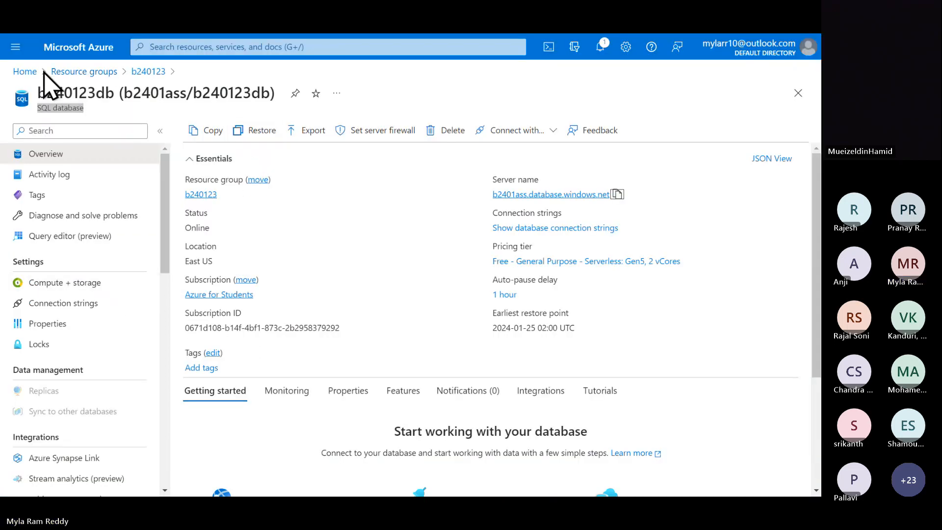
click(26, 72)
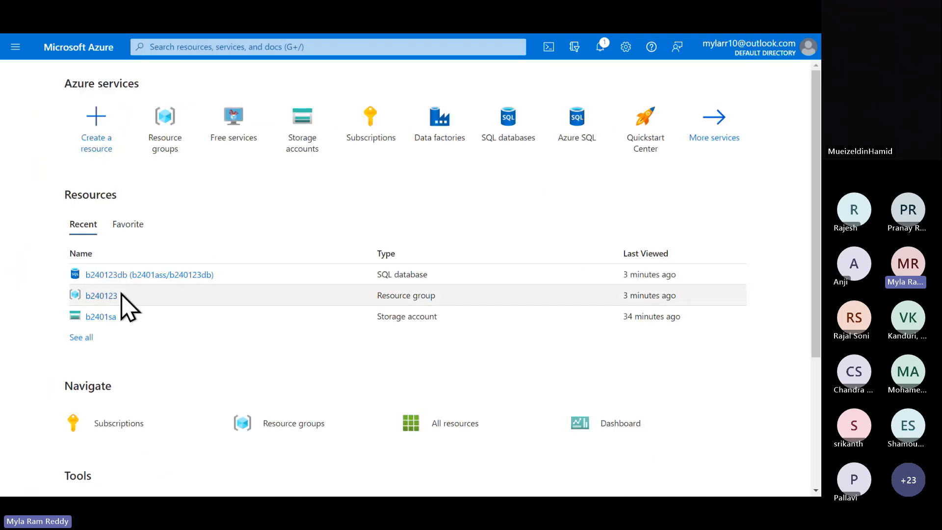
click(117, 277)
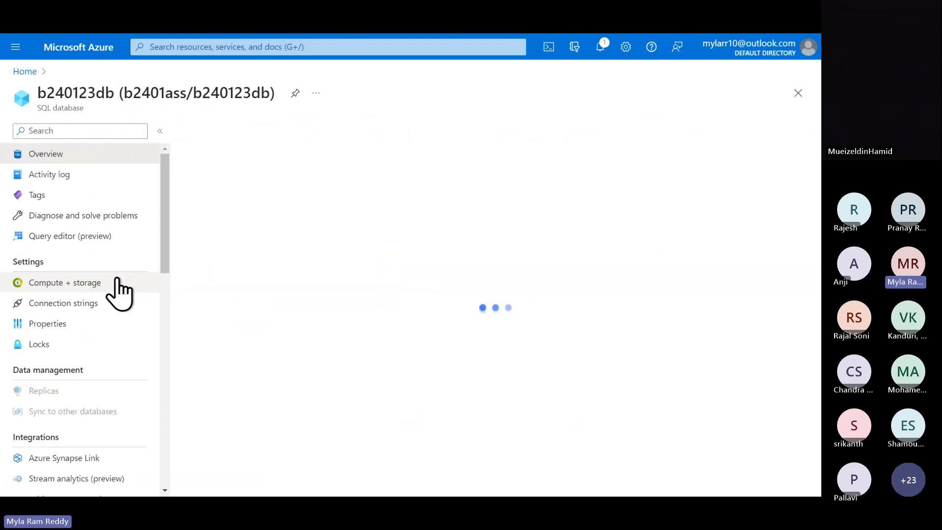
click(73, 241)
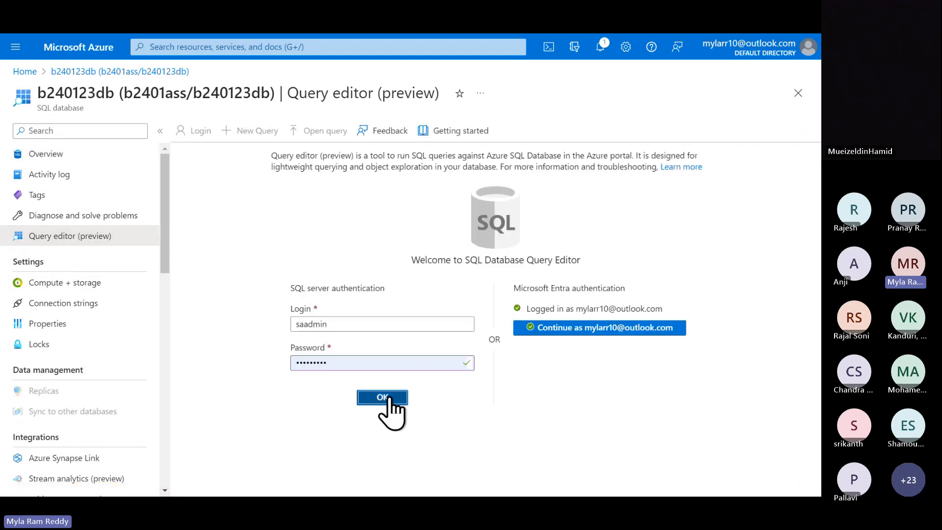
click(390, 400)
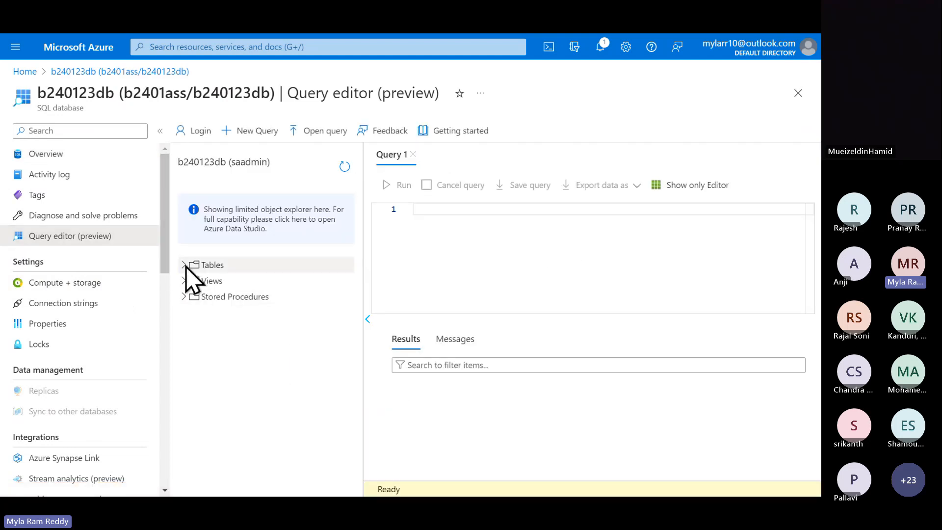
List the tables of b240123db in the Azure query editor to check for dbo.test, and compare with the query in SQL Server Management Studio.
click(185, 265)
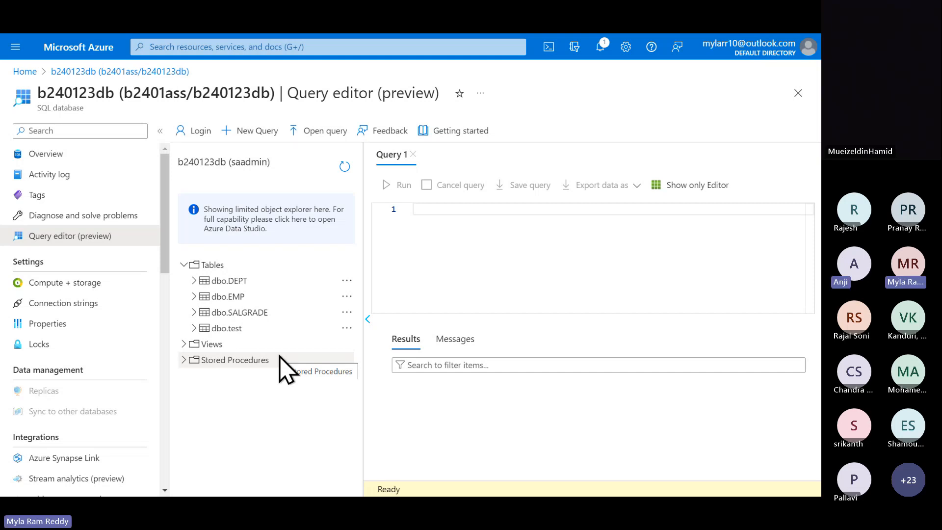
key(alt+Tab)
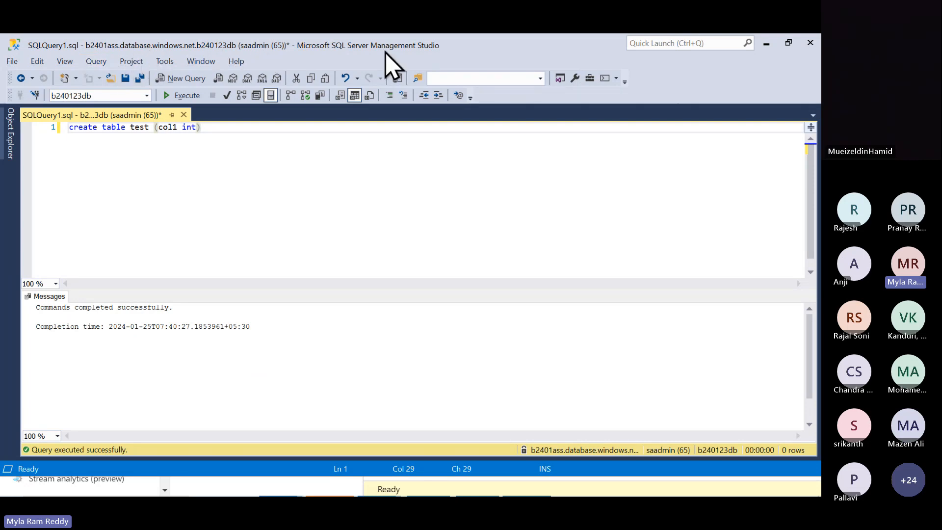
key(alt+Tab)
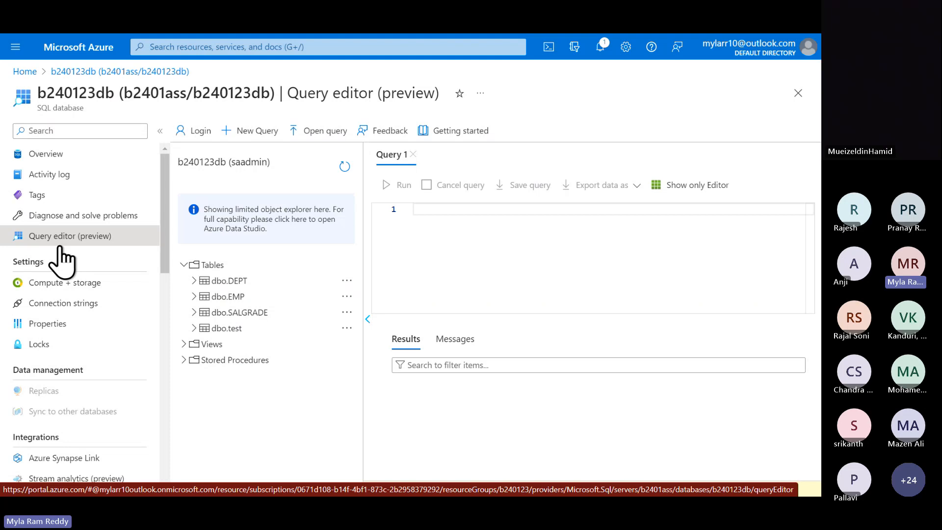
key(alt+Tab)
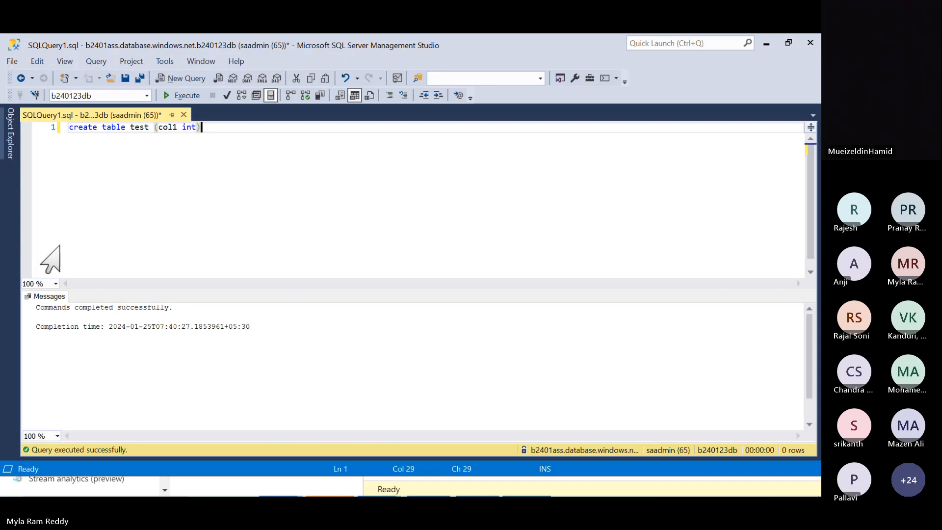
Launch DBeaver and dismiss the version update notice.
key(super+s)
text(db)
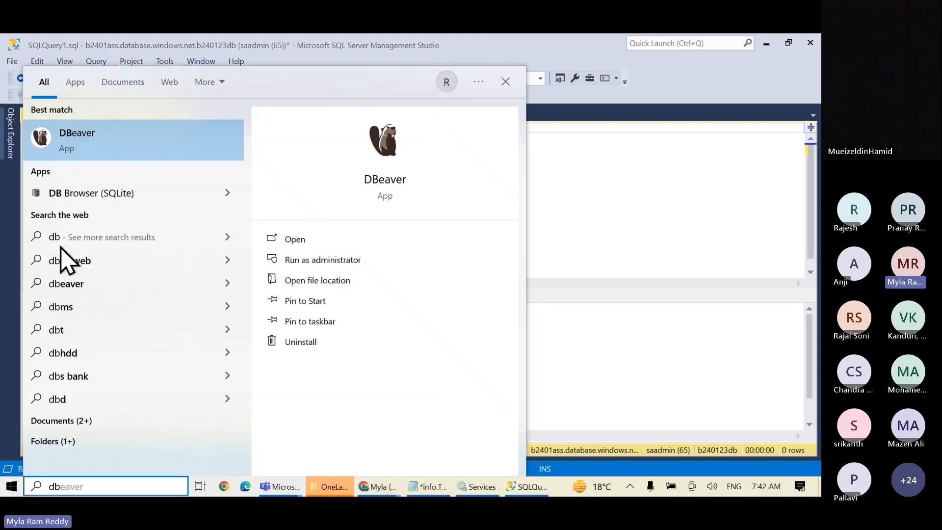
key(Return)
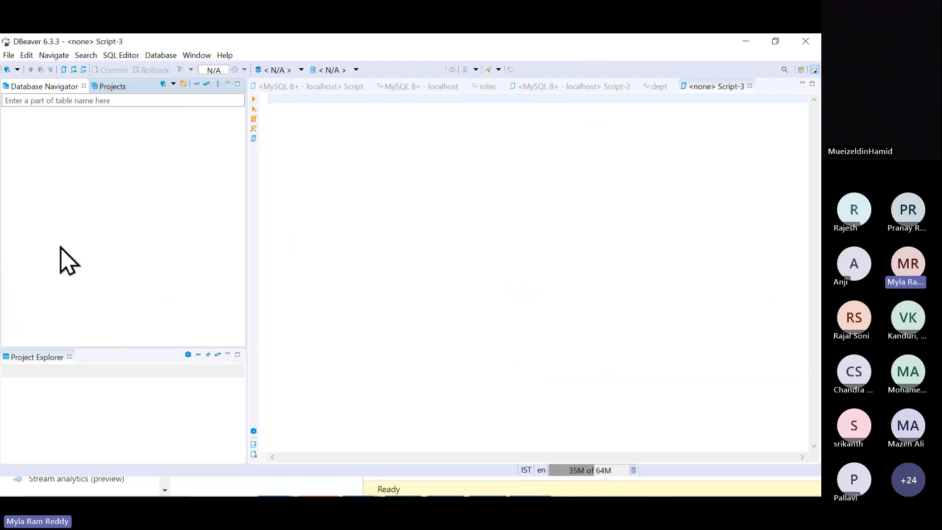
click(18, 70)
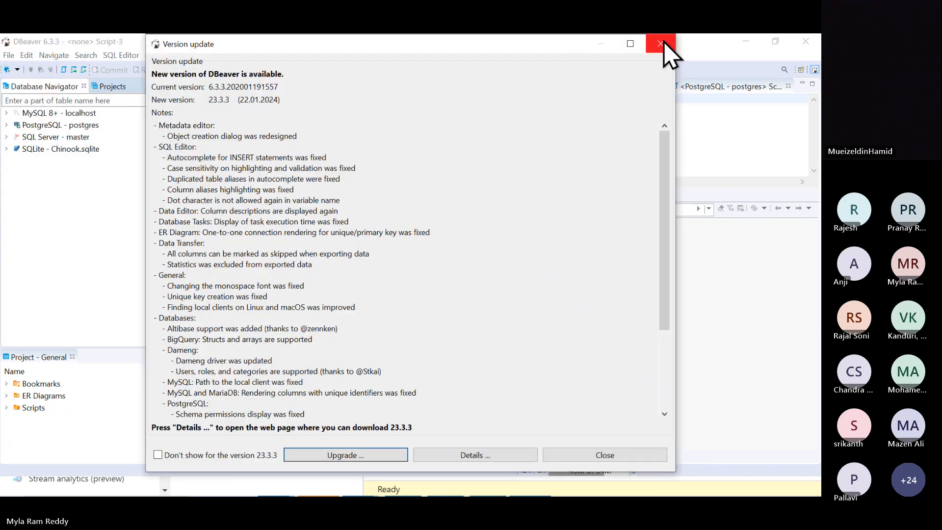
click(664, 43)
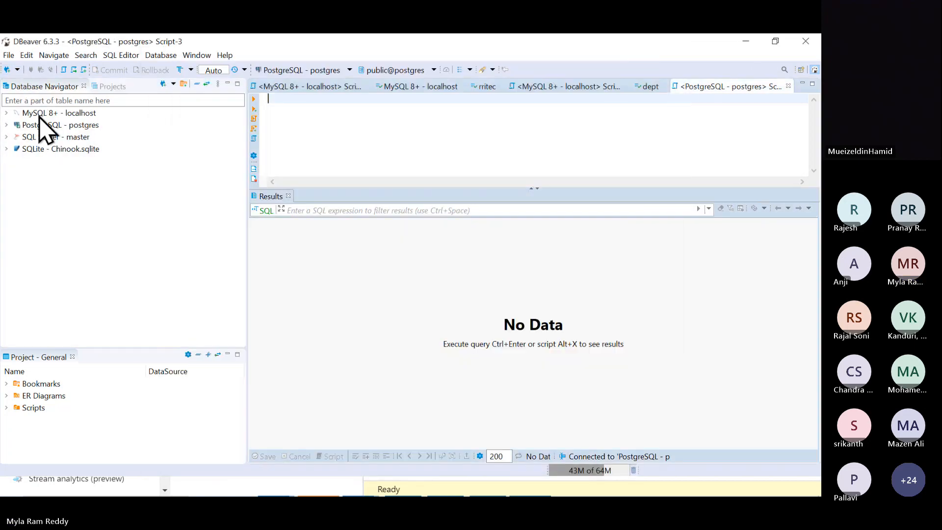
Start a new Azure SQL Server connection in DBeaver and set its host to b2401ass.database.windows.net.
click(18, 70)
mouse_move(43, 205)
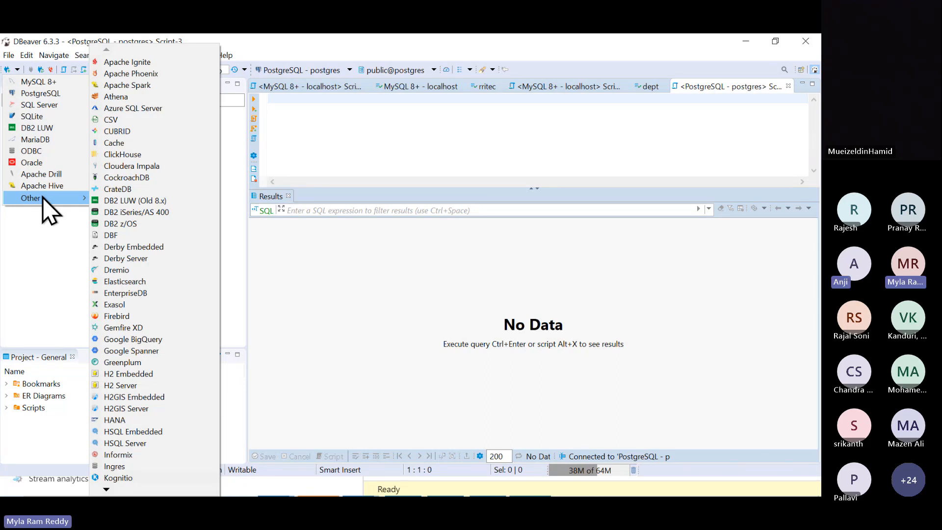
click(147, 107)
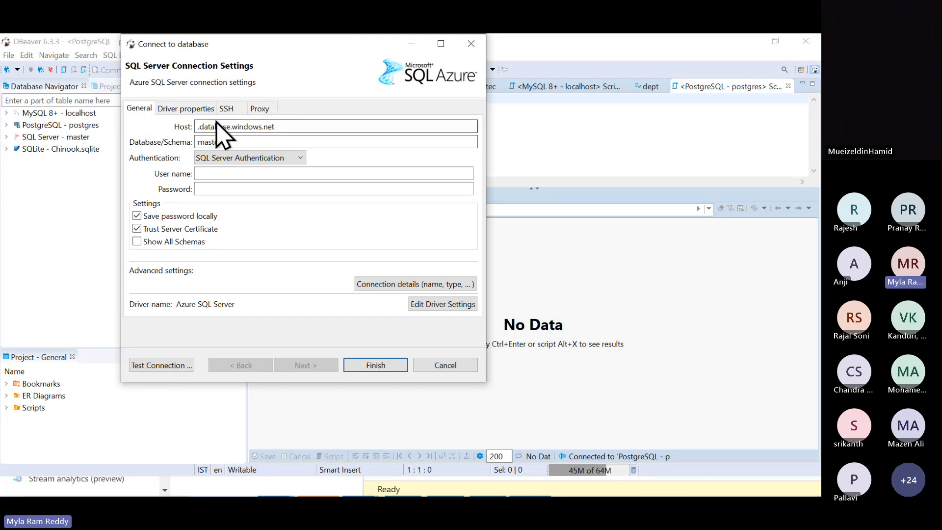
click(196, 126)
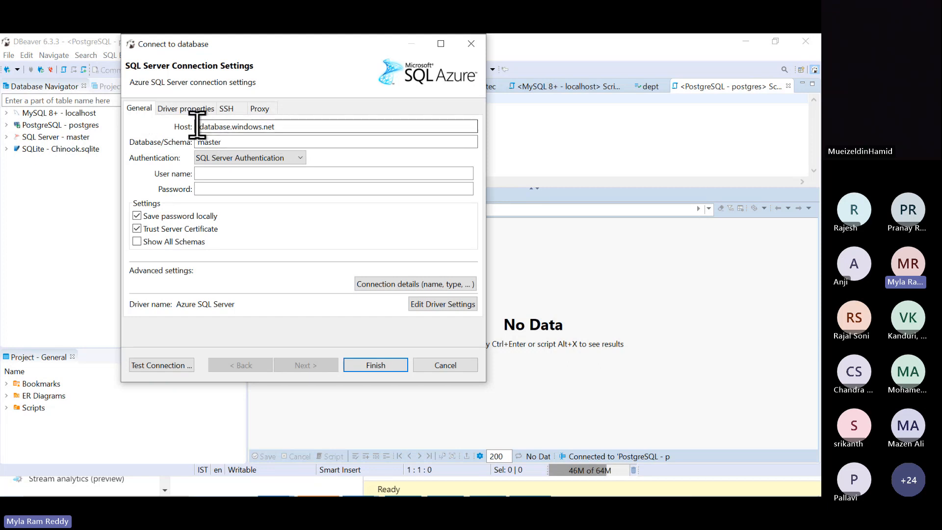
key(ctrl+a)
text(b2401ass.database.windows.net)
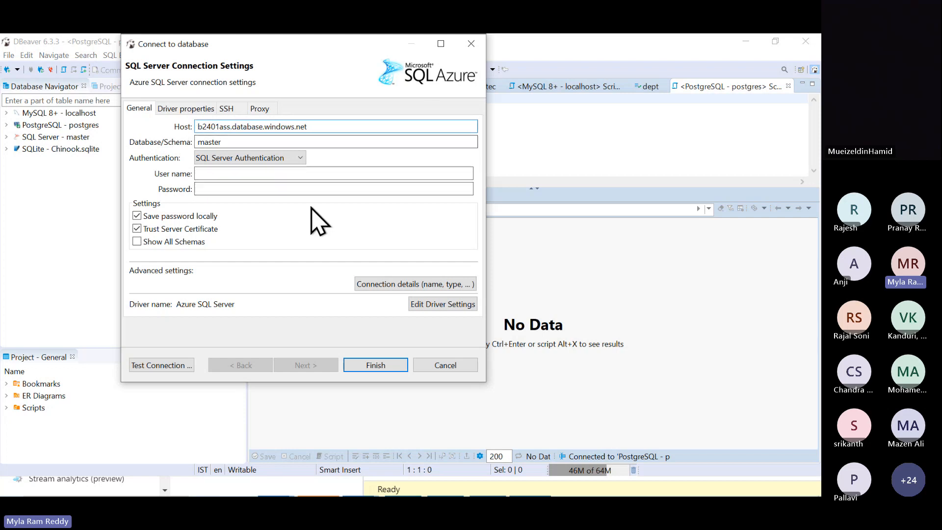
Set the connection's database to B240123db, checking the database name in the Azure portal.
click(230, 145)
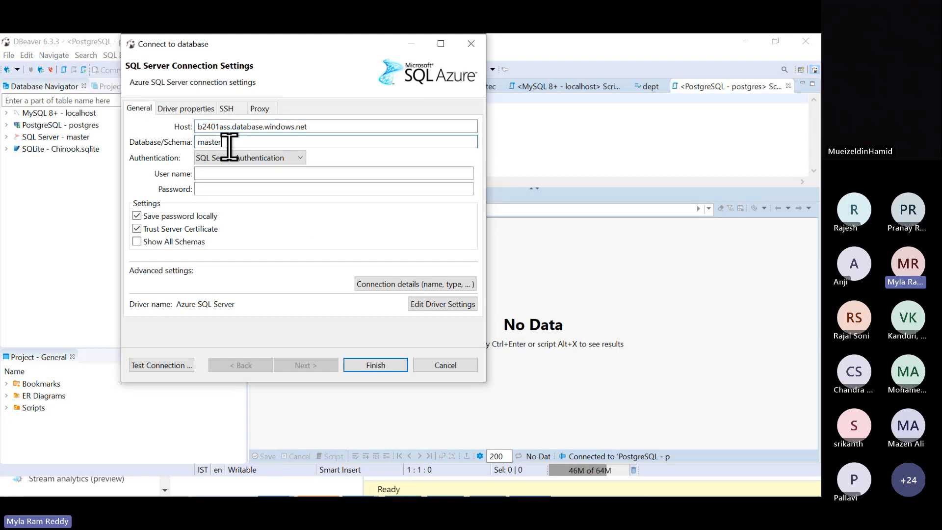
key(ctrl+a)
key(BackSpace)
text(B)
key(alt+Tab)
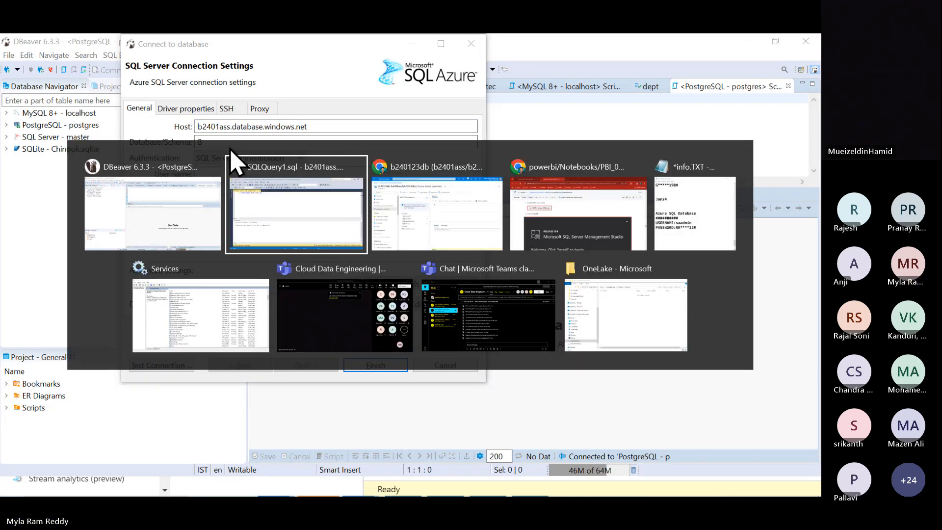
key(alt+Tab)
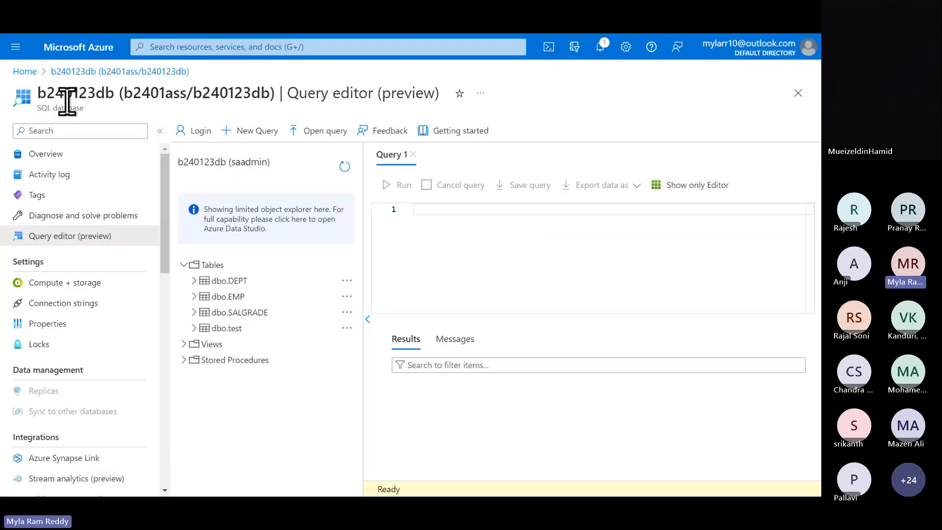
key(alt+Tab)
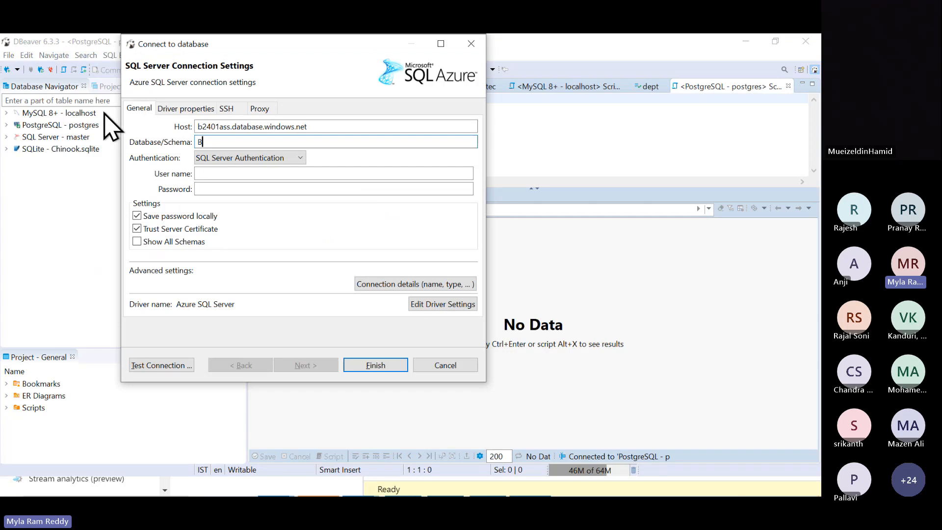
text(240123db)
Enter saadmin as the connection's user name and fill in the account password.
click(212, 174)
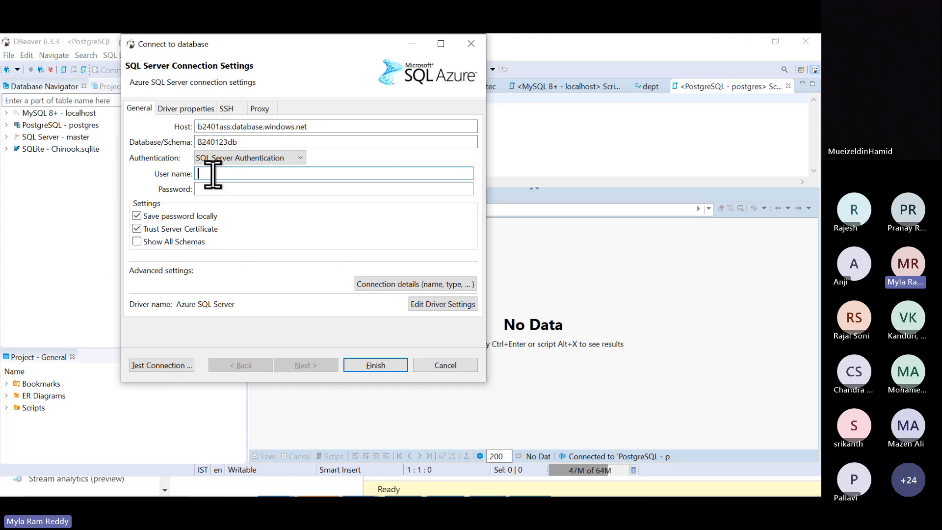
text(saadmin)
key(Tab)
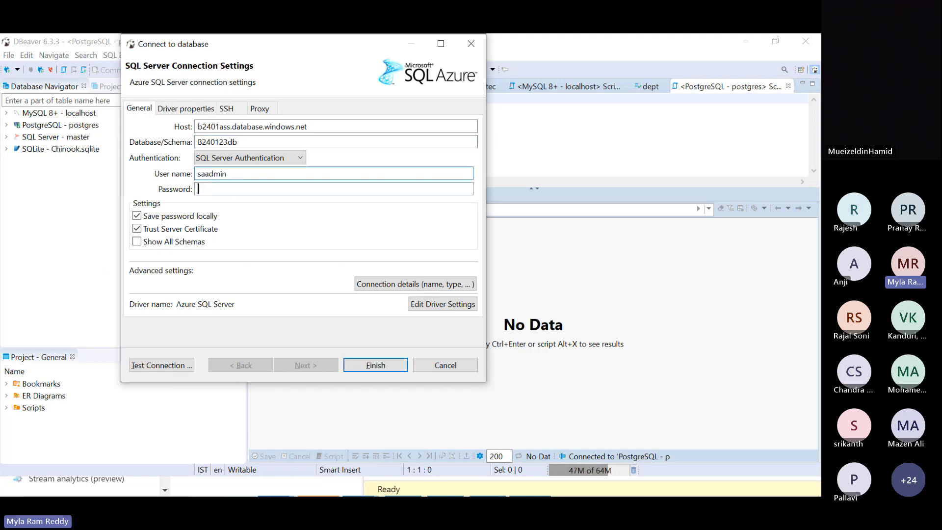
text(*********)
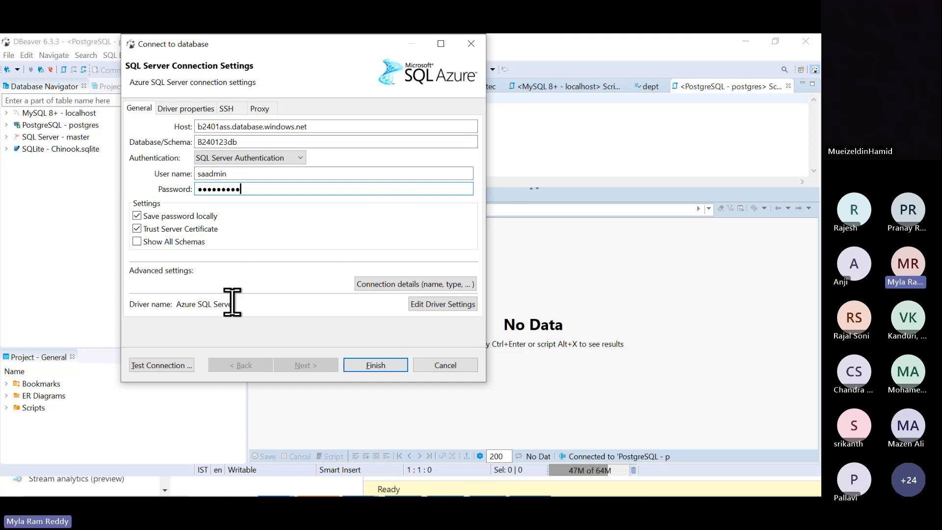
Test the connection, downloading the Azure SQL Server driver files, and finish creating it.
click(167, 367)
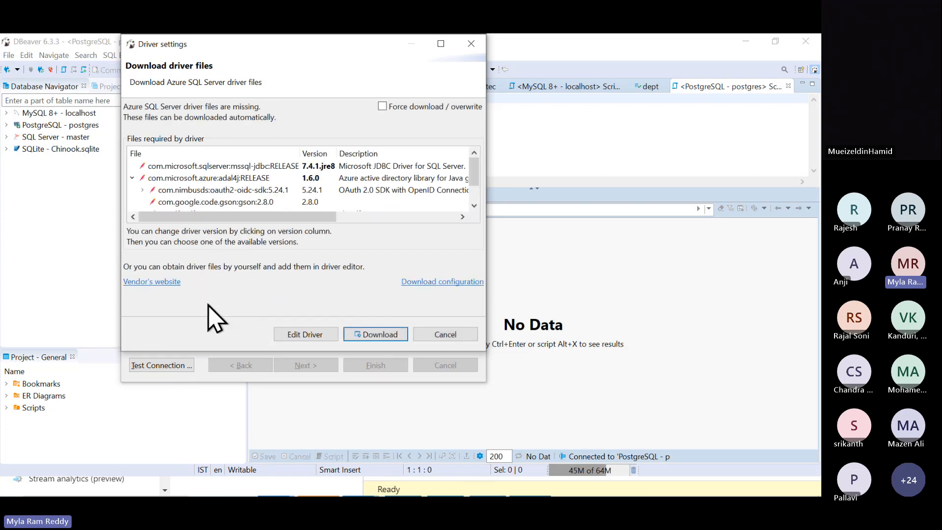
click(387, 338)
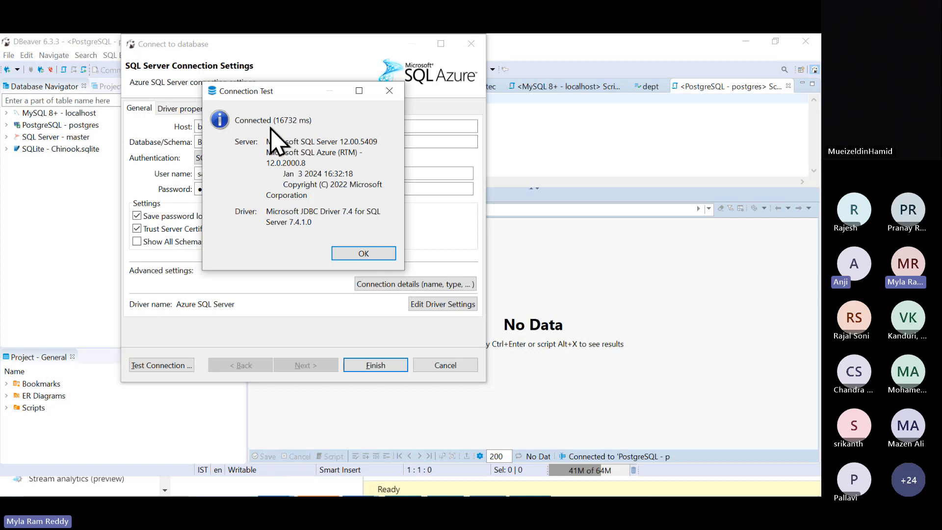
click(356, 254)
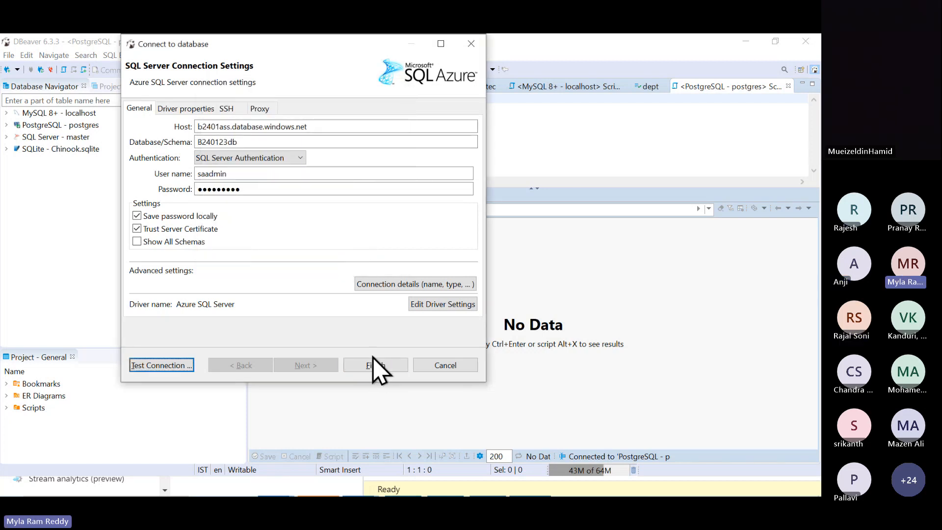
click(371, 365)
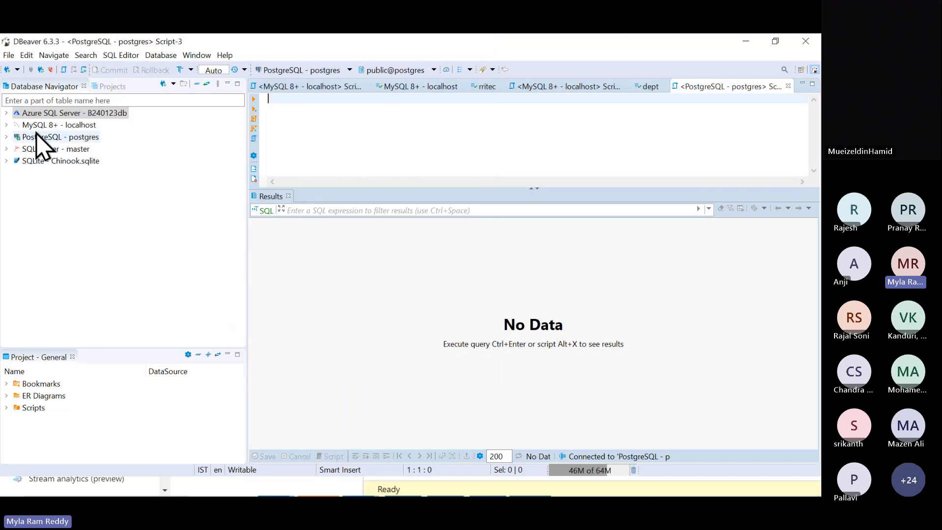
Expand the Azure SQL Server connection down to the Tables of the dbo schema in b240123db.
click(7, 117)
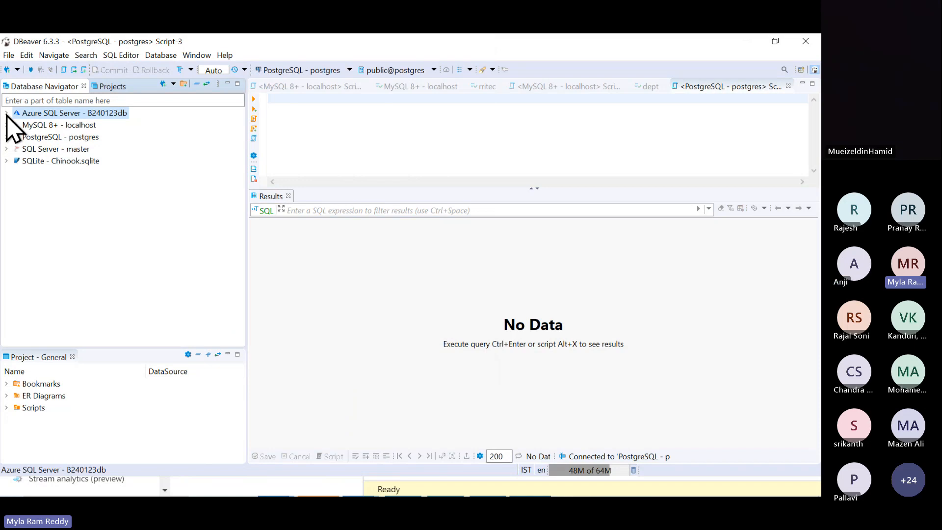
click(7, 113)
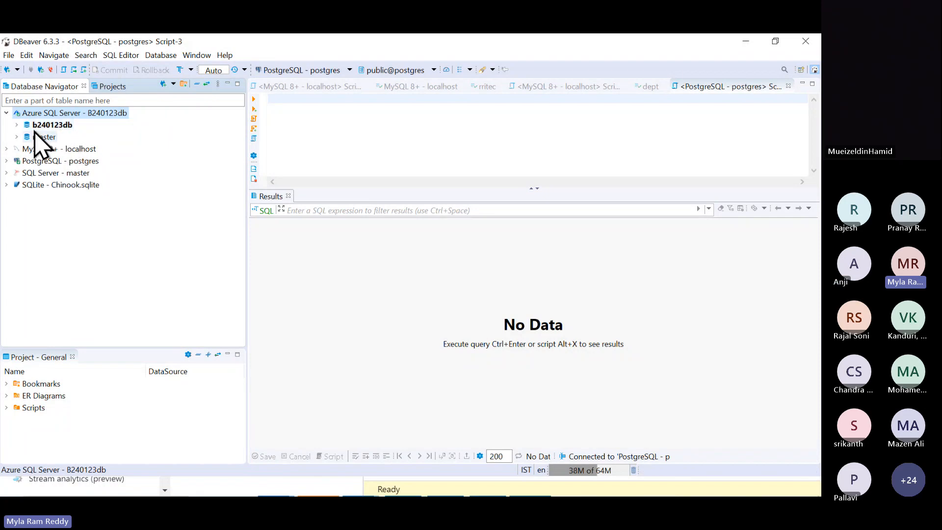
click(17, 125)
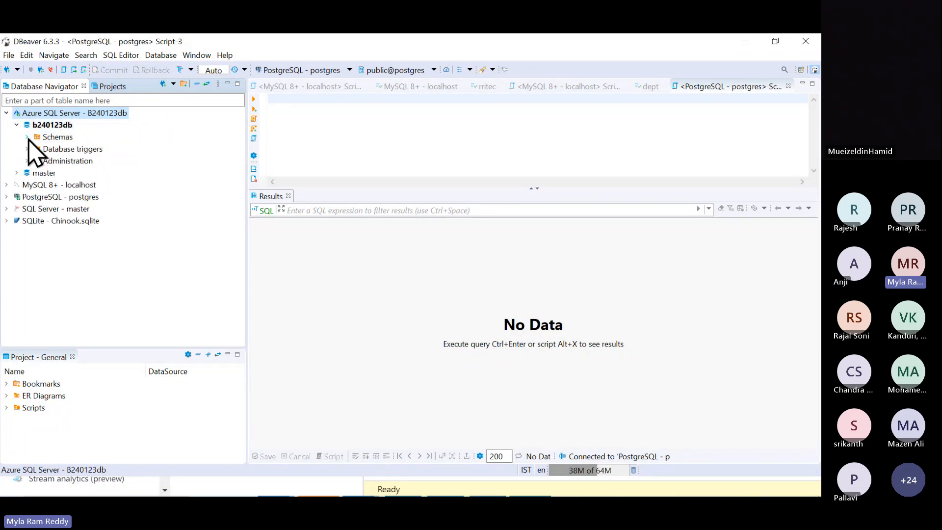
click(27, 137)
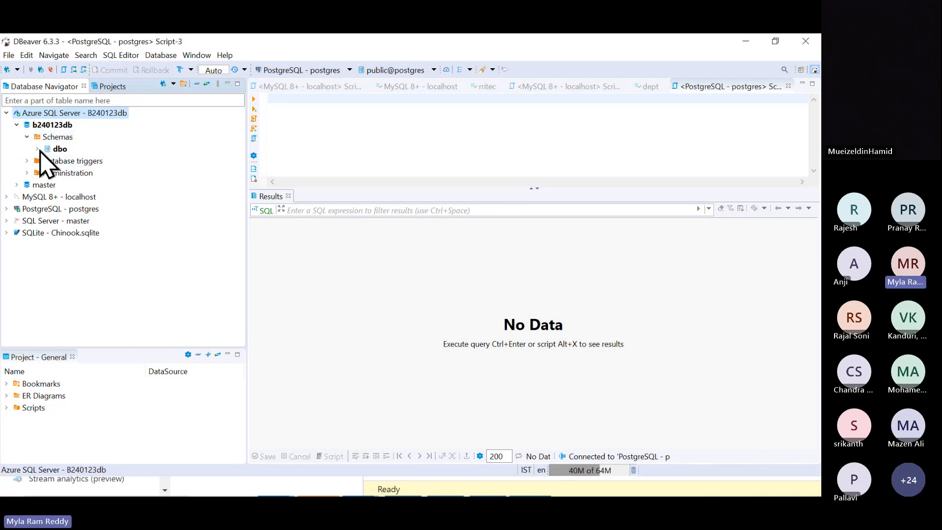
click(38, 149)
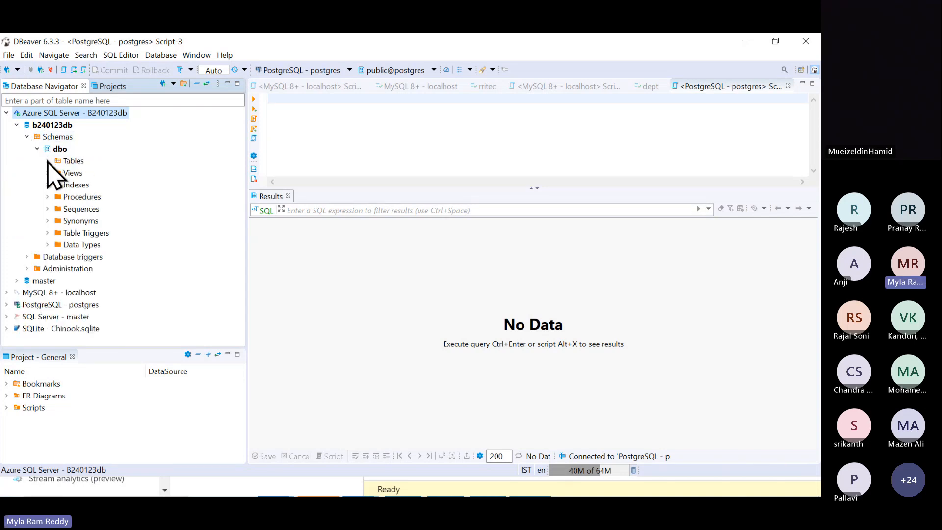
click(48, 161)
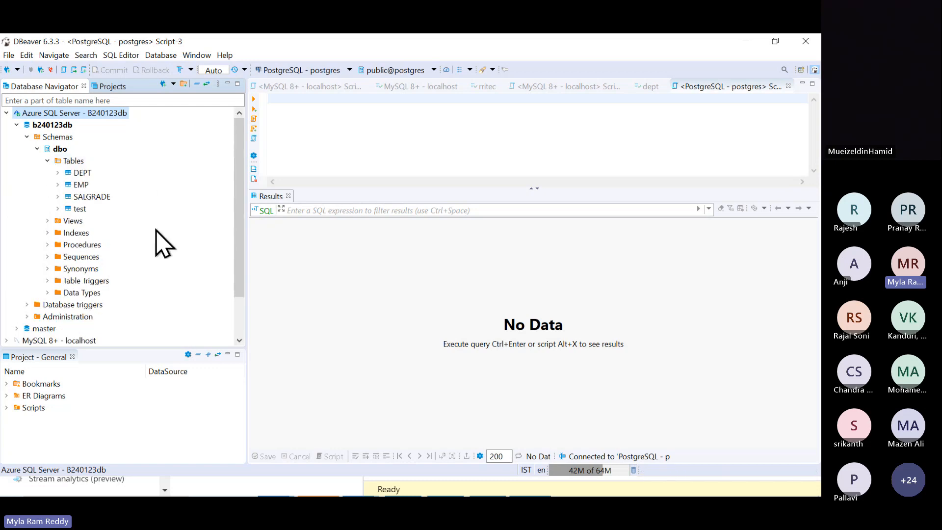
right_click(83, 187)
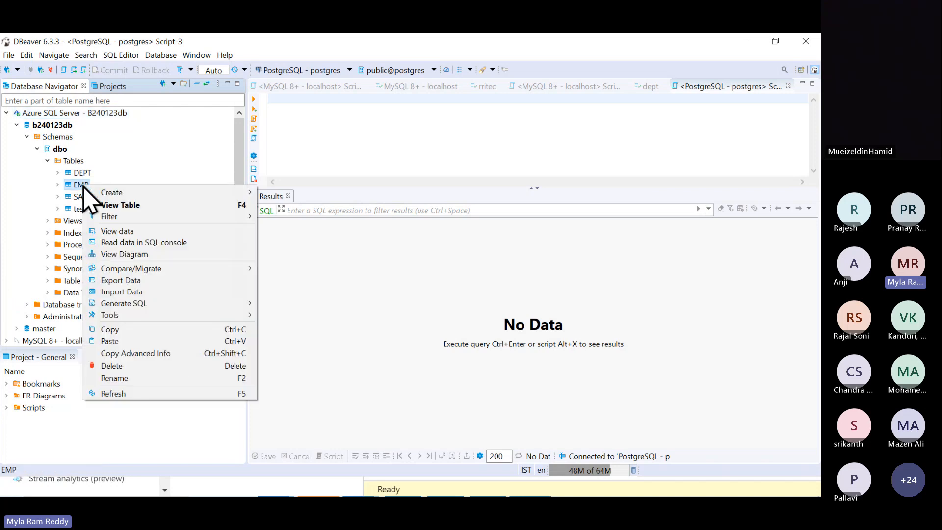
mouse_move(135, 194)
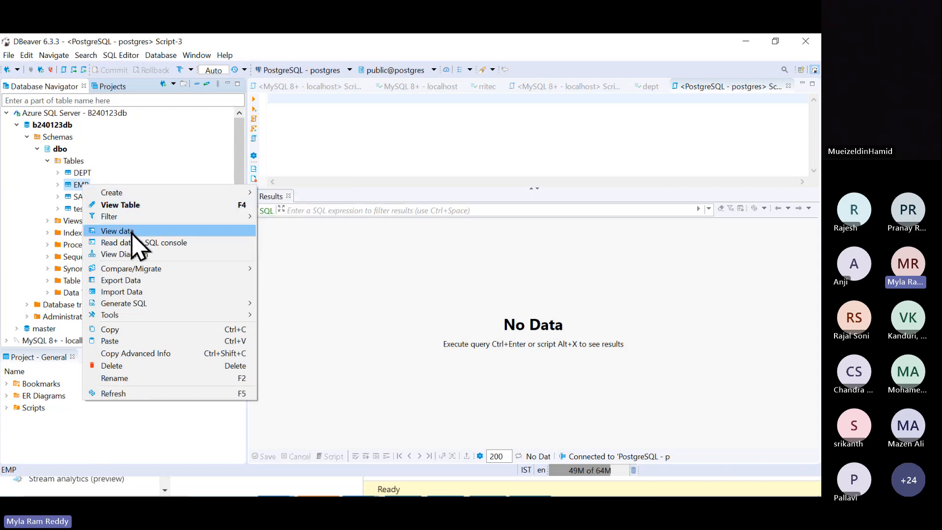
click(311, 142)
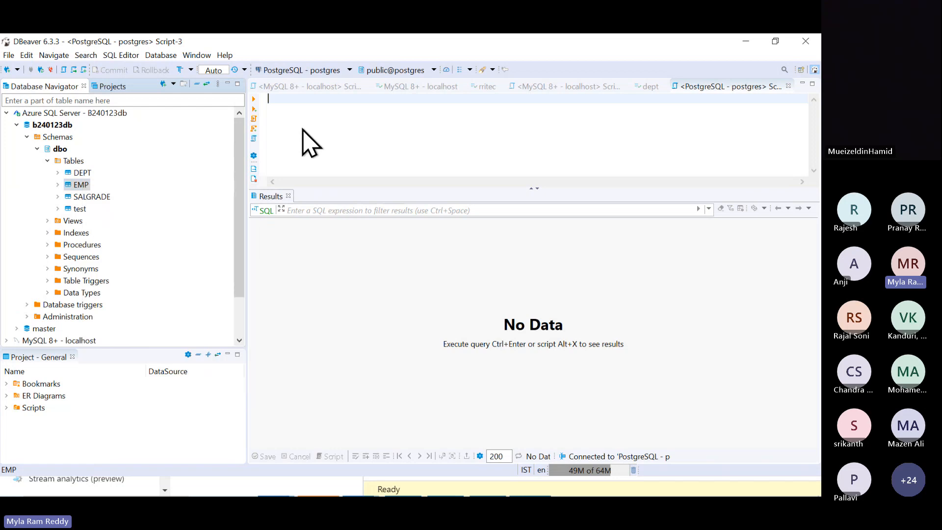
Write select * from emp in the open PostgreSQL script and execute it.
click(302, 127)
text(select )
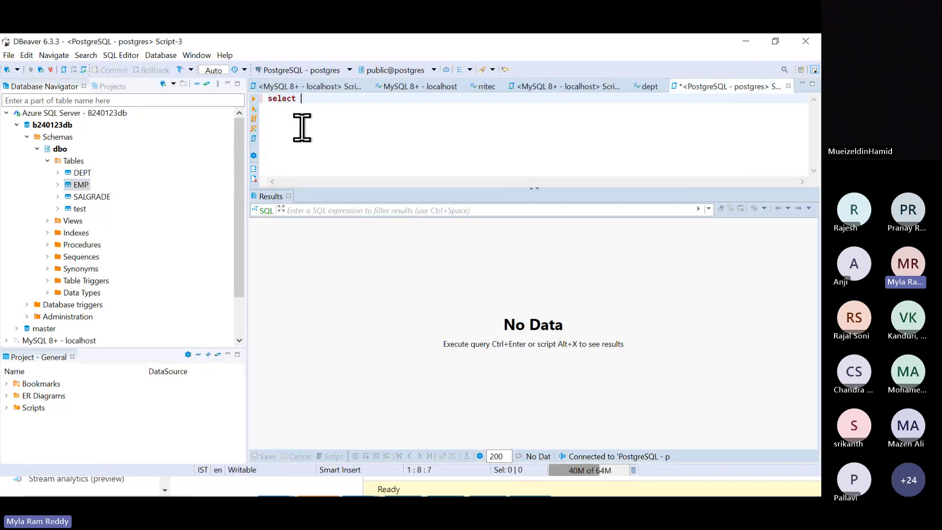
text(* from emp)
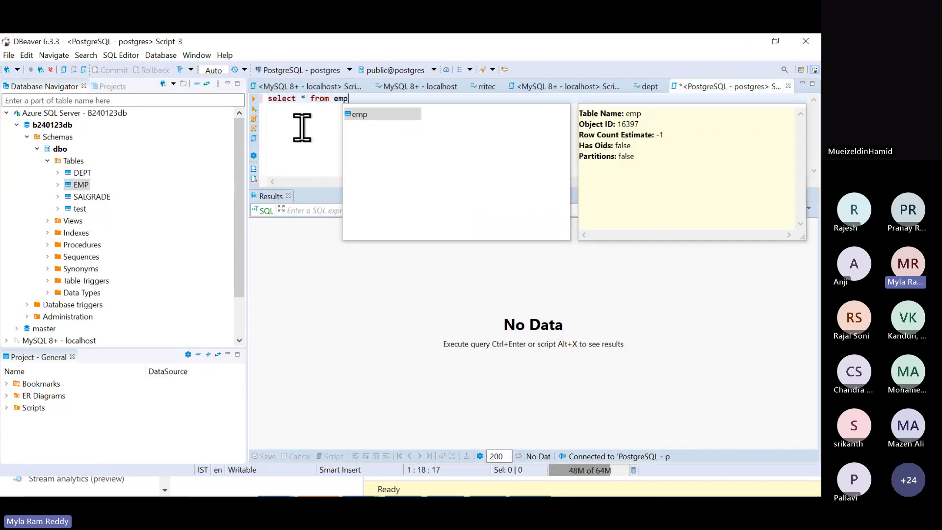
click(254, 99)
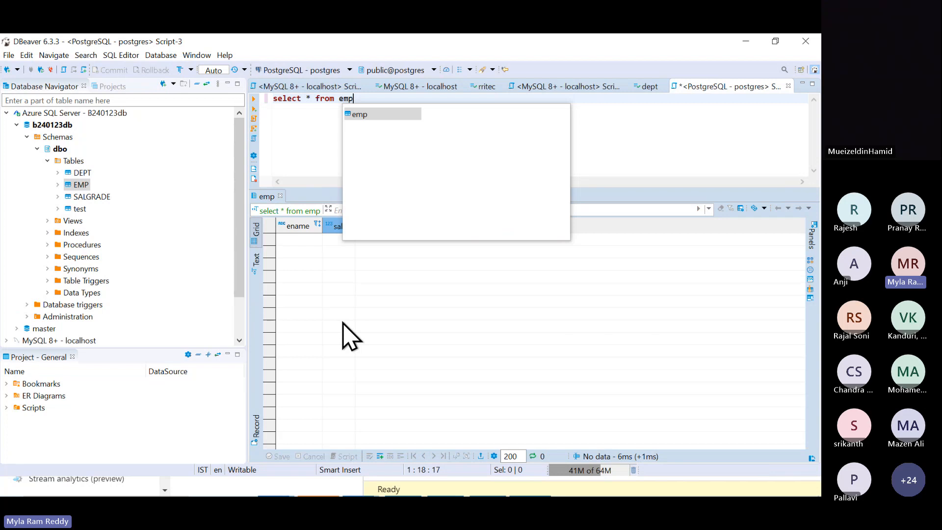
Open a new SQL editor for the Azure SQL Server - B240123db connection.
click(308, 156)
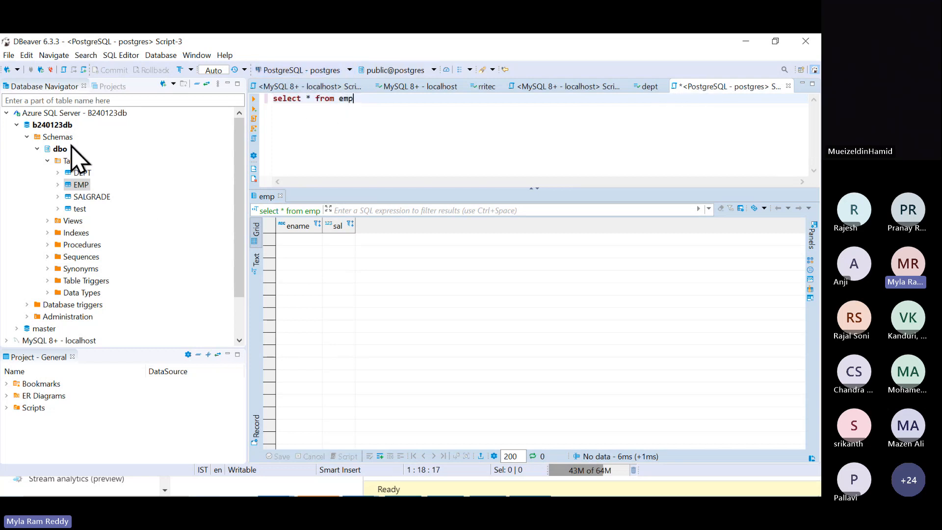
click(87, 129)
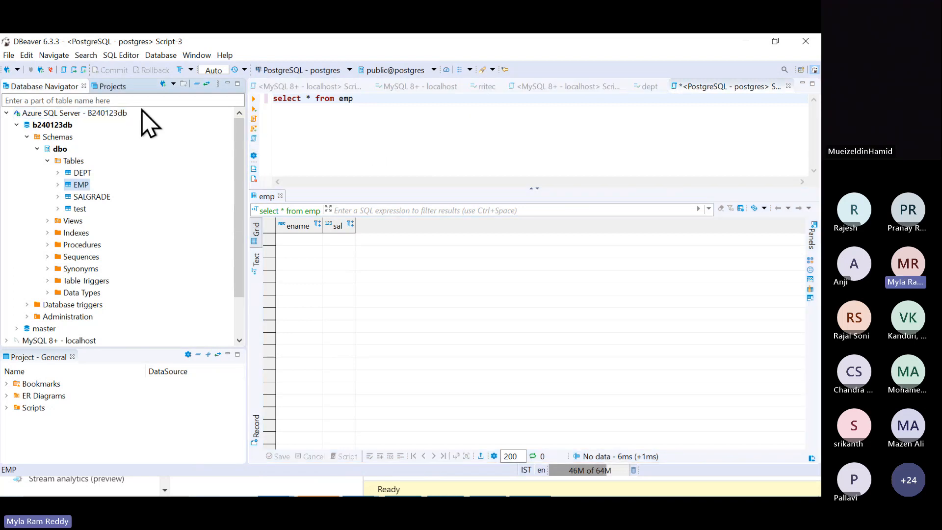
right_click(92, 115)
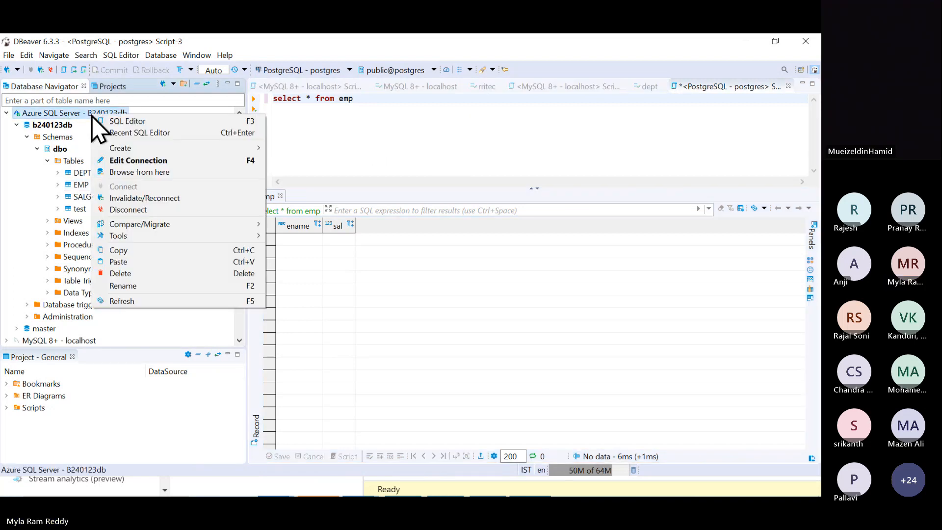
click(139, 123)
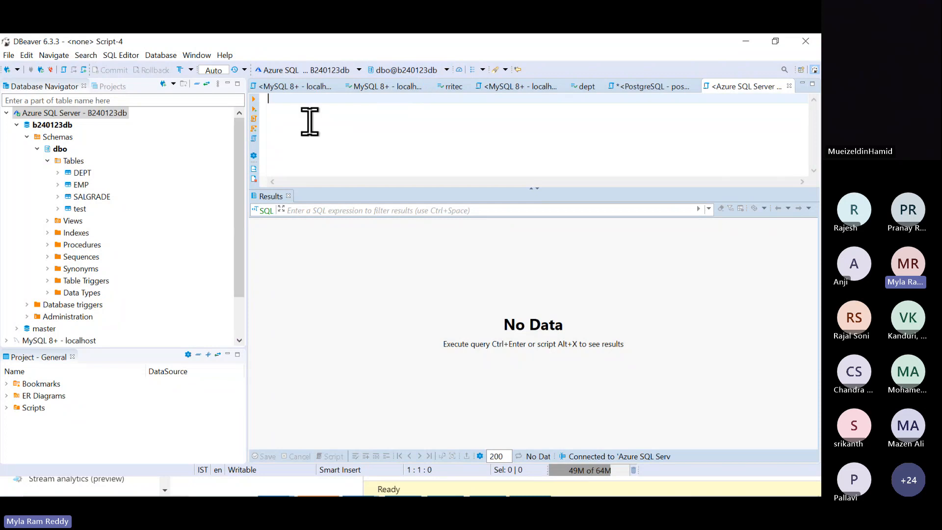
Write select * from emp in the new Azure SQL Server script and execute it.
text(select)
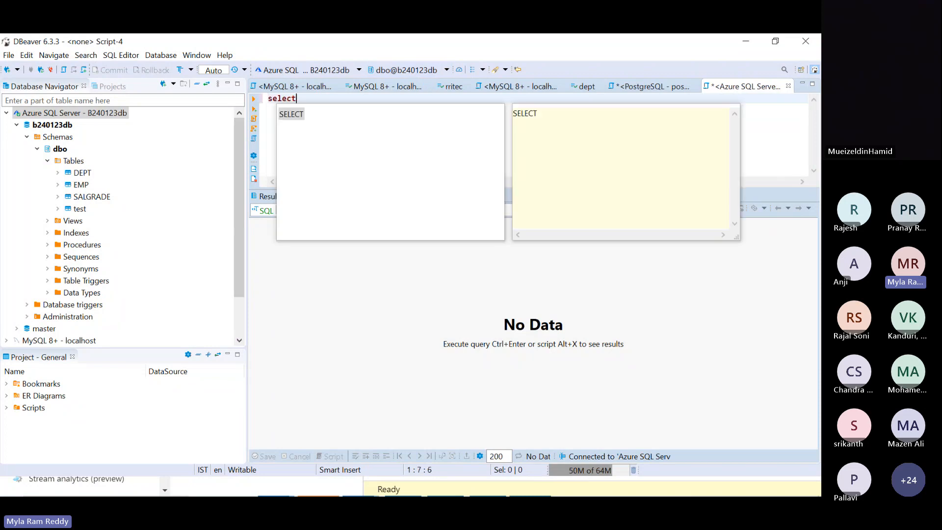
text( * from emp)
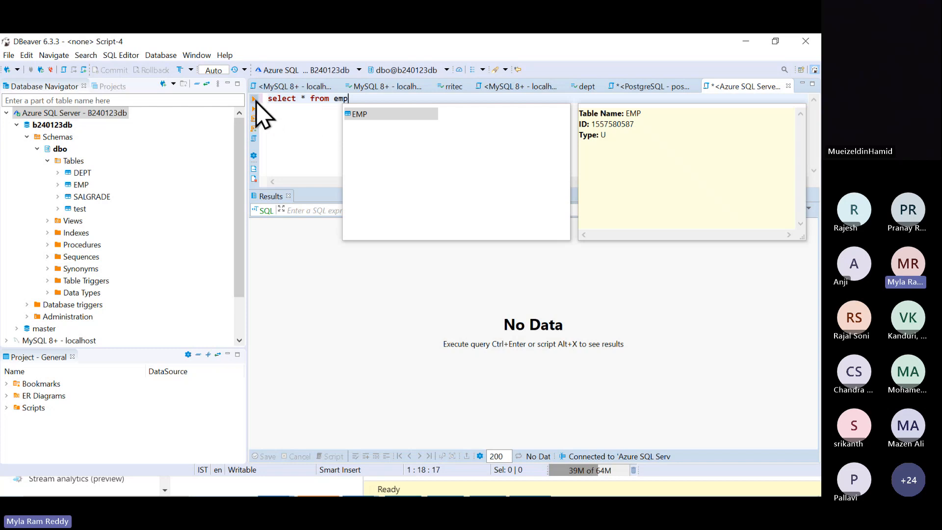
key(ctrl+Return)
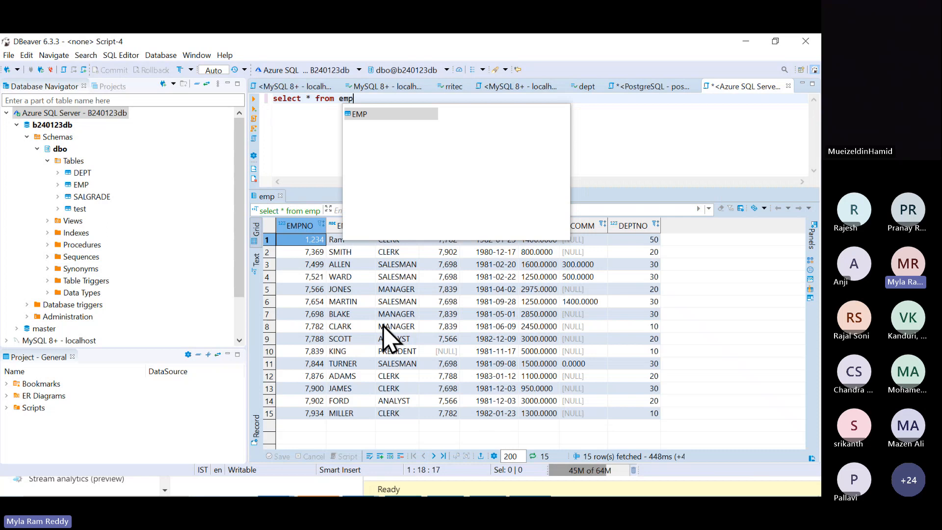
click(600, 131)
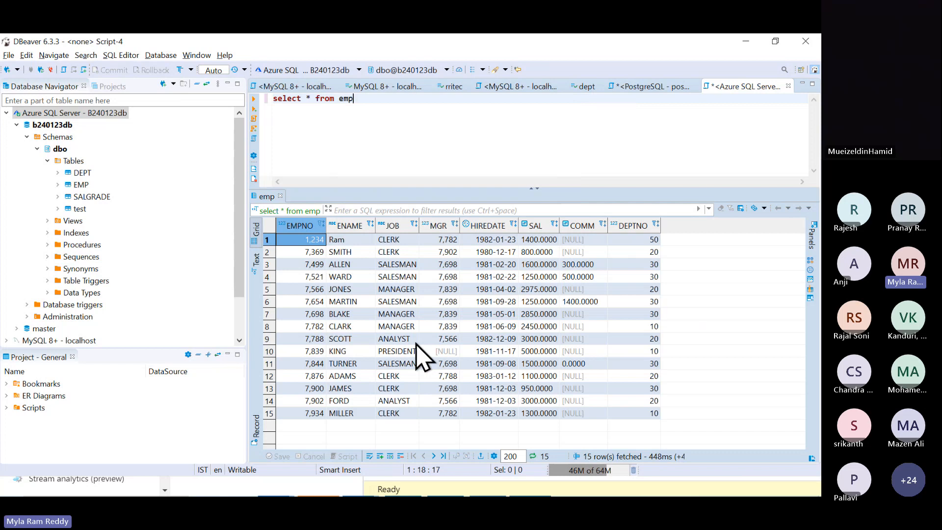
Switch to the Chrome window showing the PBI_01_01_Introduction_Installation.md notes on GitHub.
key(alt+Tab)
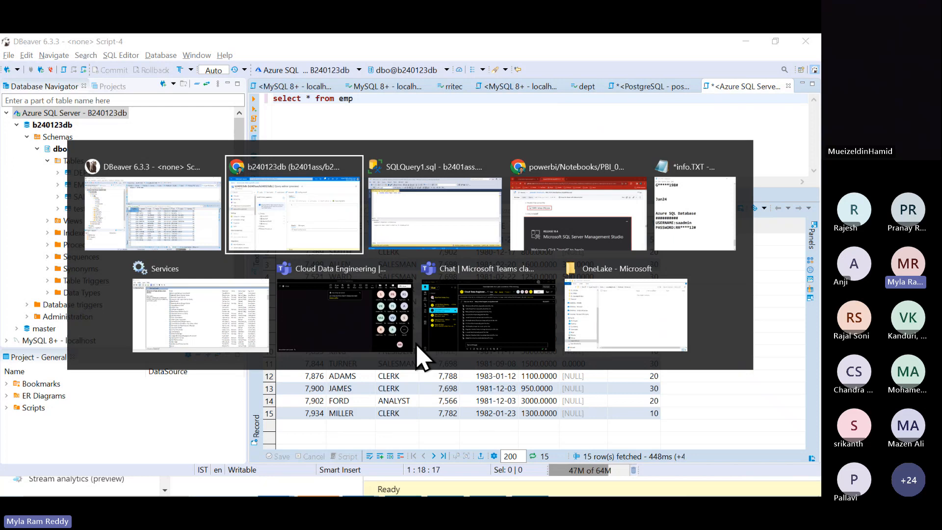
key(alt+Tab)
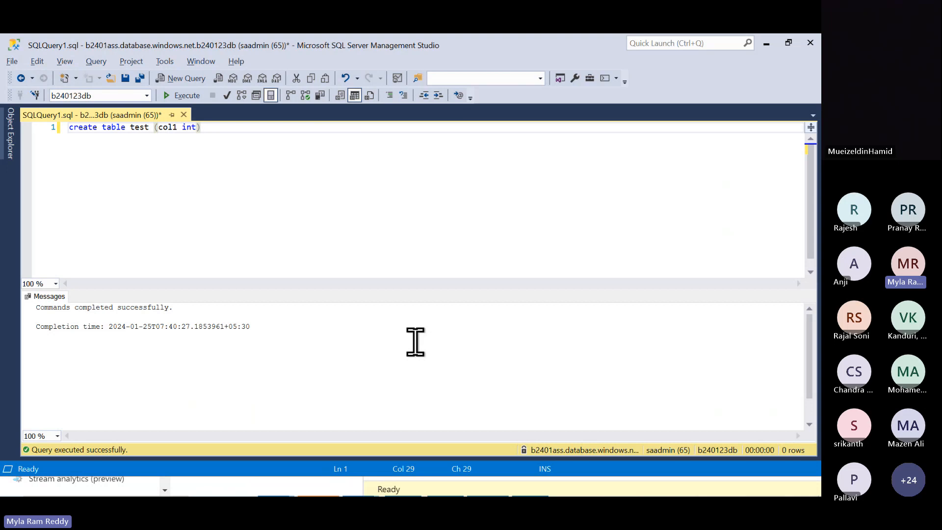
key(alt+Tab)
key(alt+Tab)
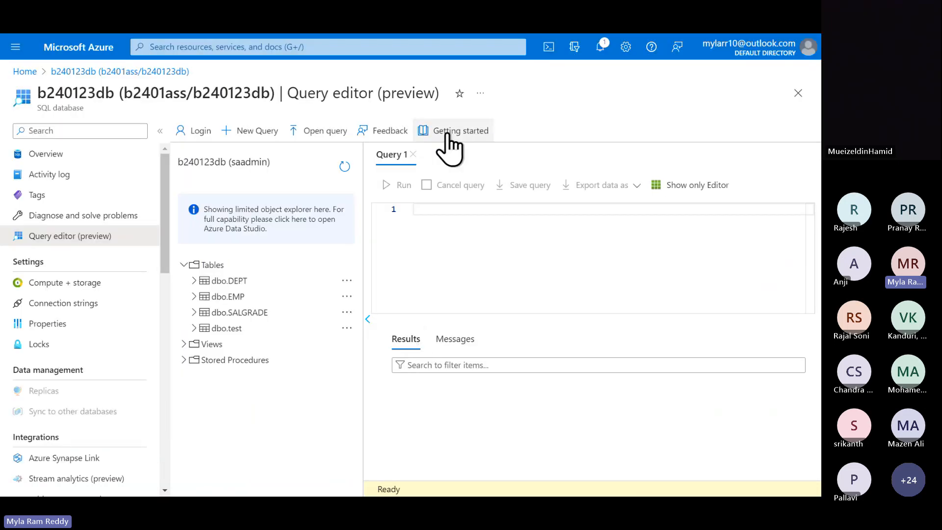
key(alt+Tab)
key(Tab)
key(Tab)
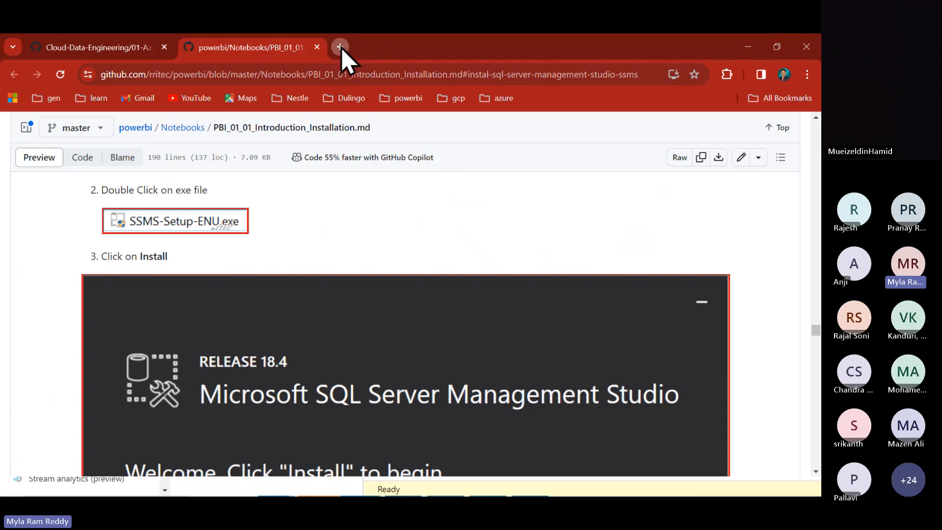
Search Google for toad in a new browser tab and open Quest Software's Toad Database Developer Tools result.
click(340, 46)
text(toa)
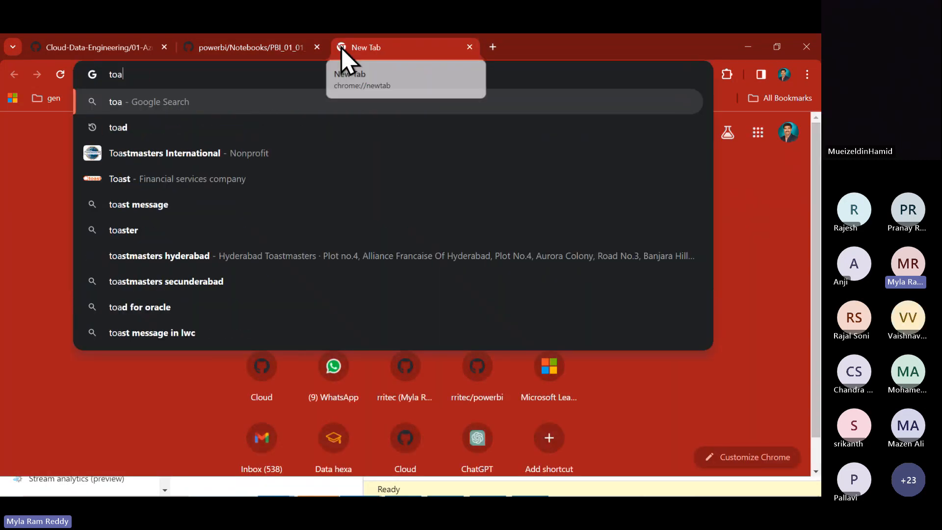
text(d)
key(Return)
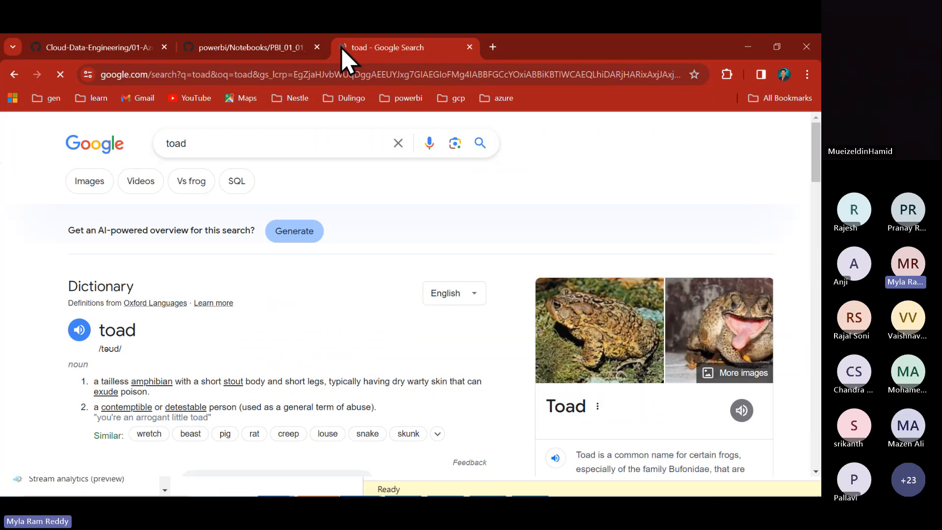
scroll(332, 324, down, 8)
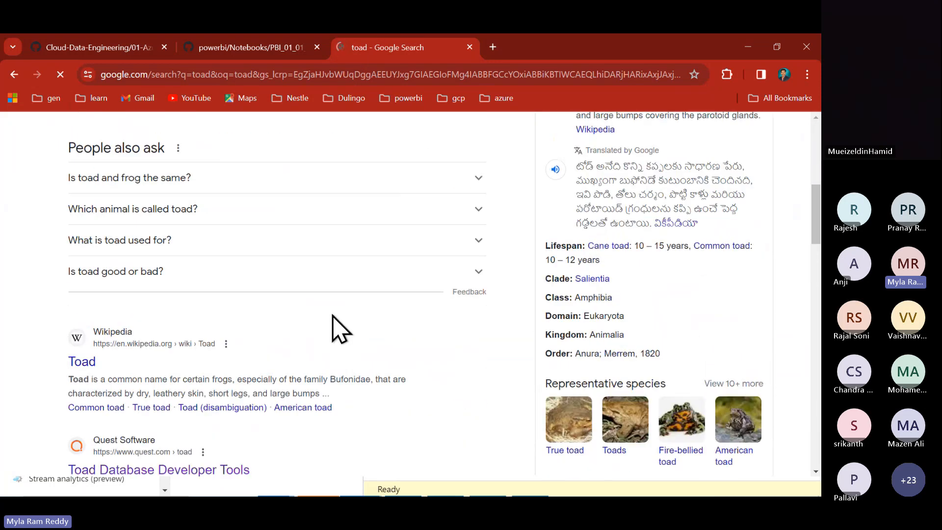
scroll(333, 315, down, 1)
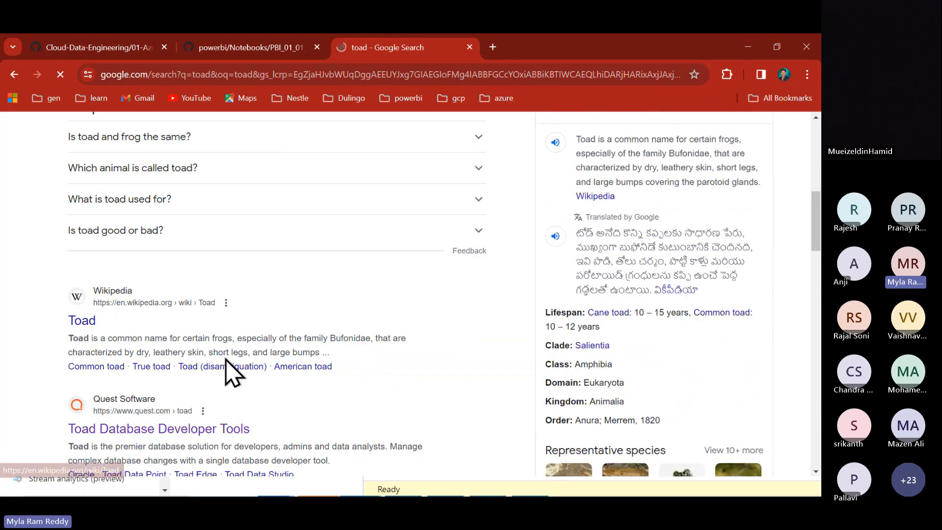
scroll(233, 372, down, 2)
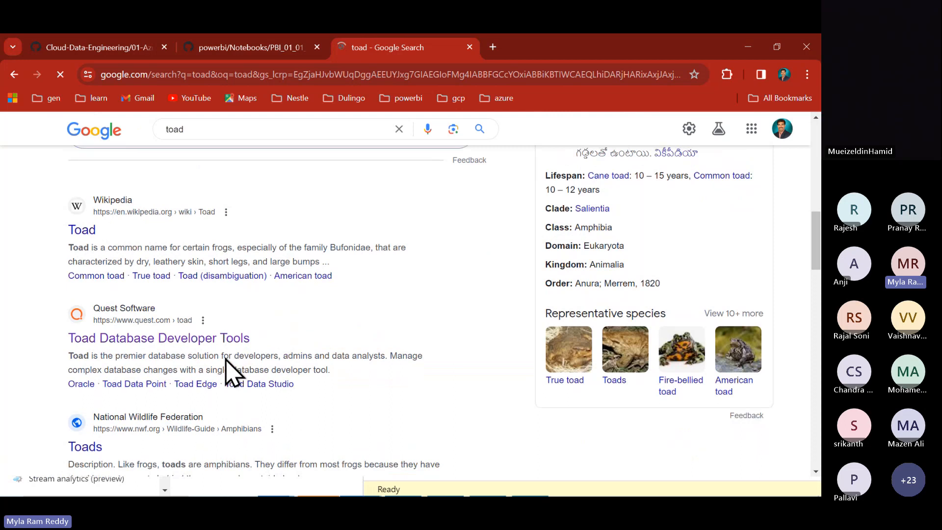
click(177, 350)
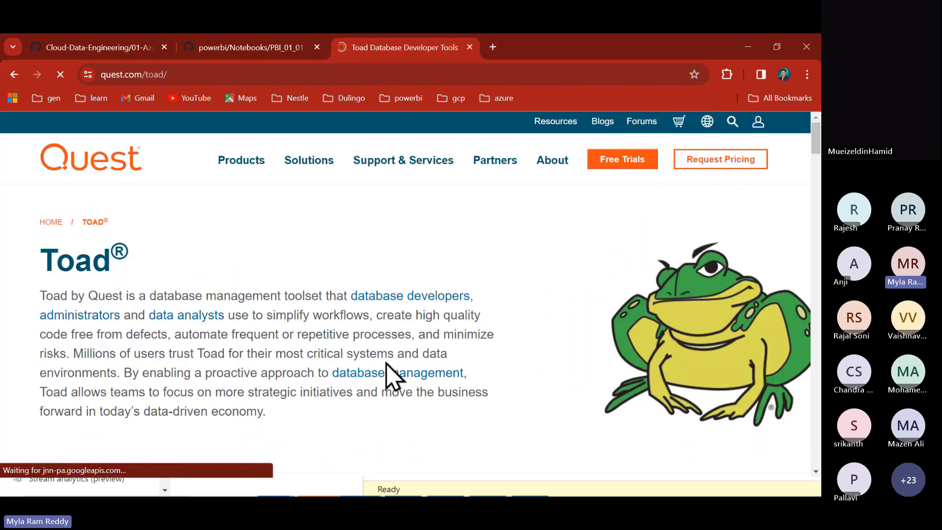
Examine the Supported Platforms list on Quest's Toad page, checking it for Azure SQL DB.
scroll(386, 363, down, 4)
scroll(386, 363, up, 2)
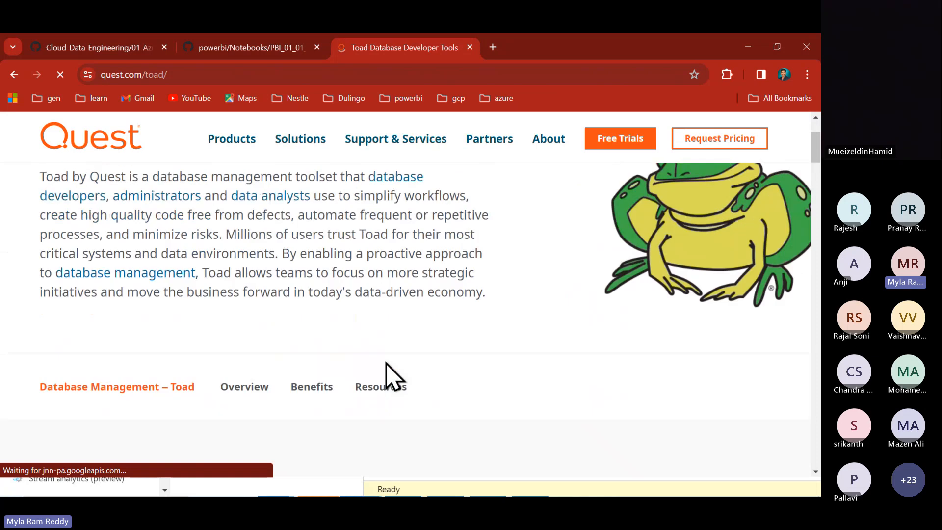
scroll(386, 363, down, 4)
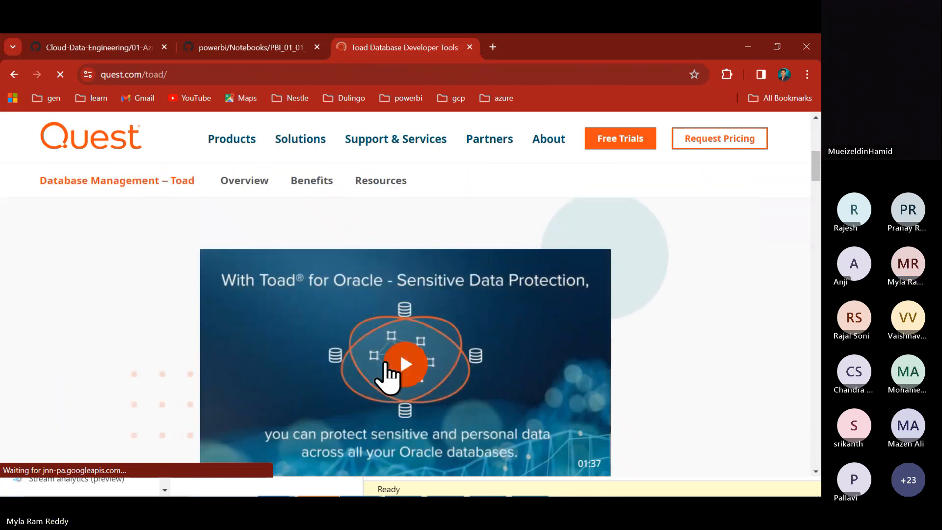
scroll(386, 364, down, 10)
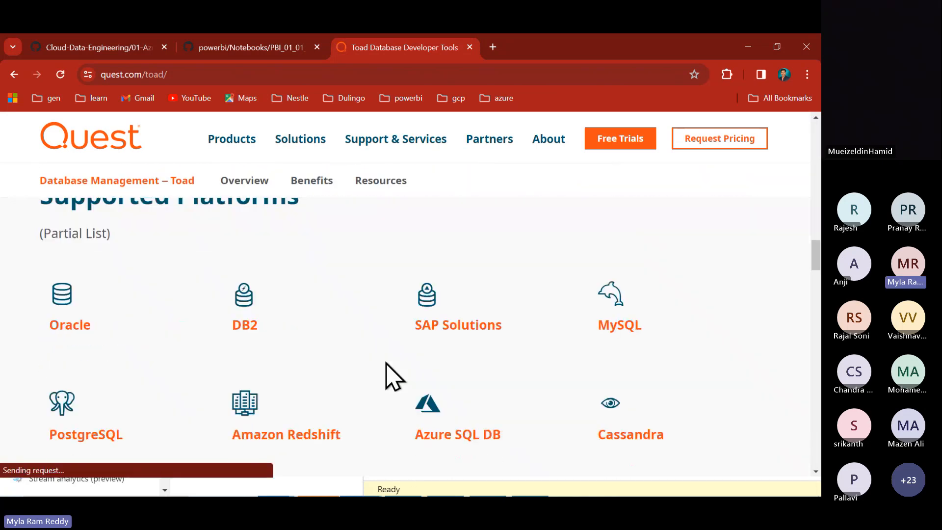
scroll(386, 364, down, 2)
scroll(386, 364, up, 1)
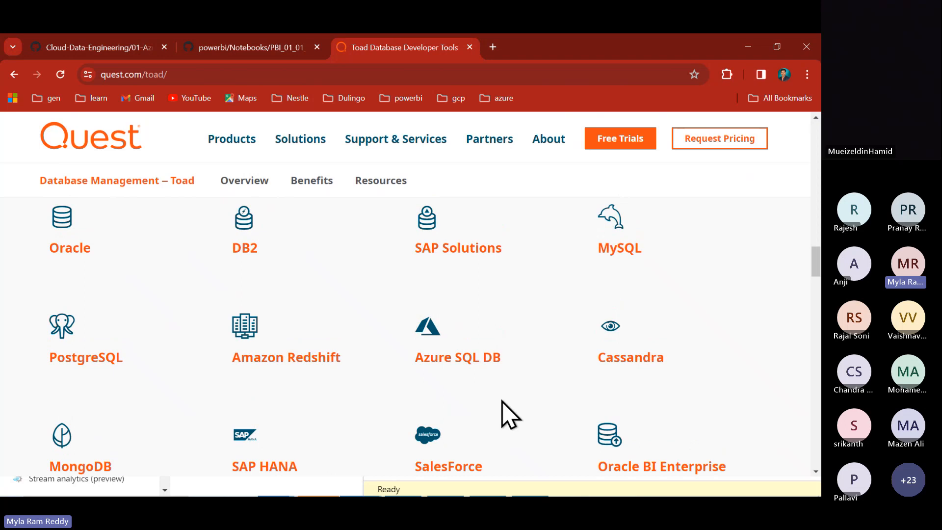
key(ctrl+2)
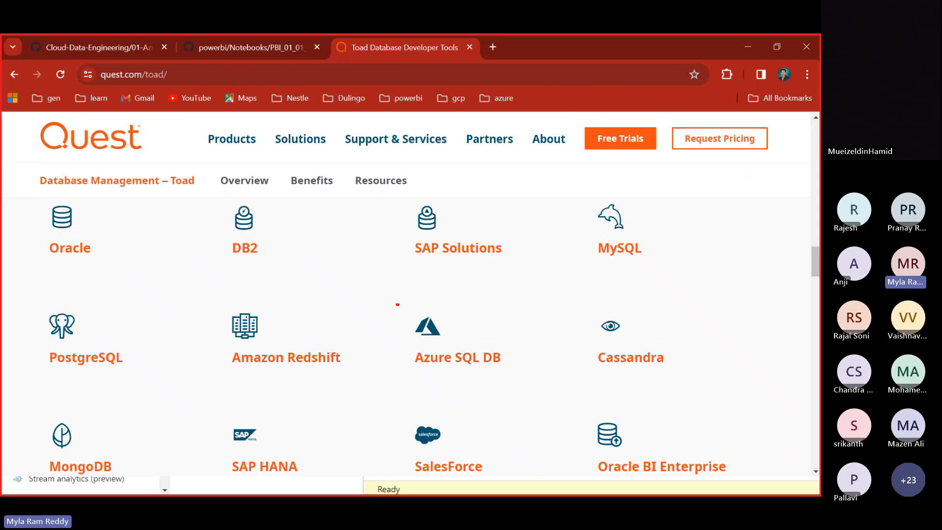
mouse_move(394, 300)
mouse_down()
mouse_move(511, 409)
mouse_move(523, 409)
mouse_up()
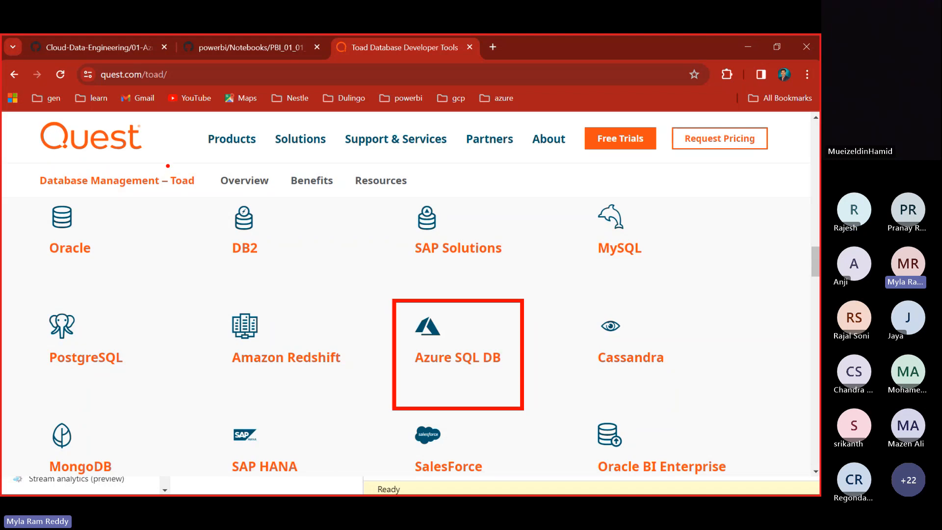
drag(168, 166, 204, 211)
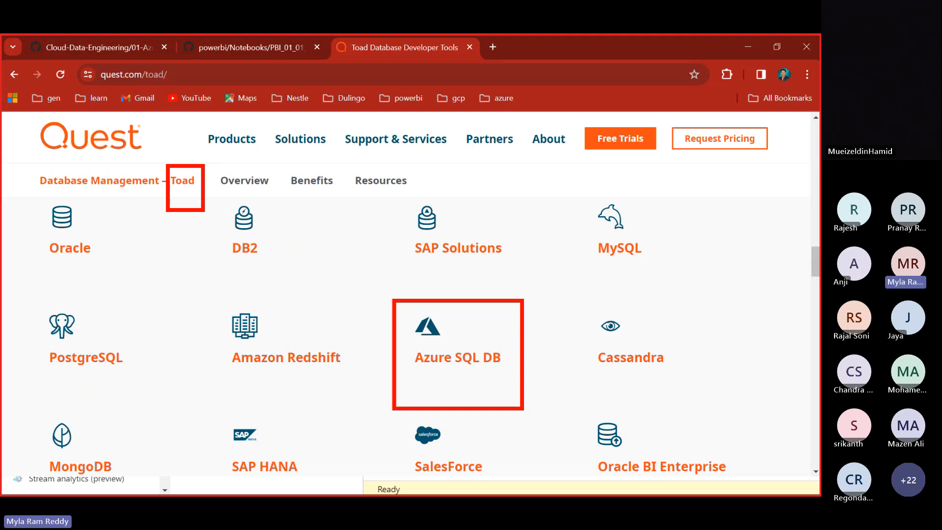
key(Escape)
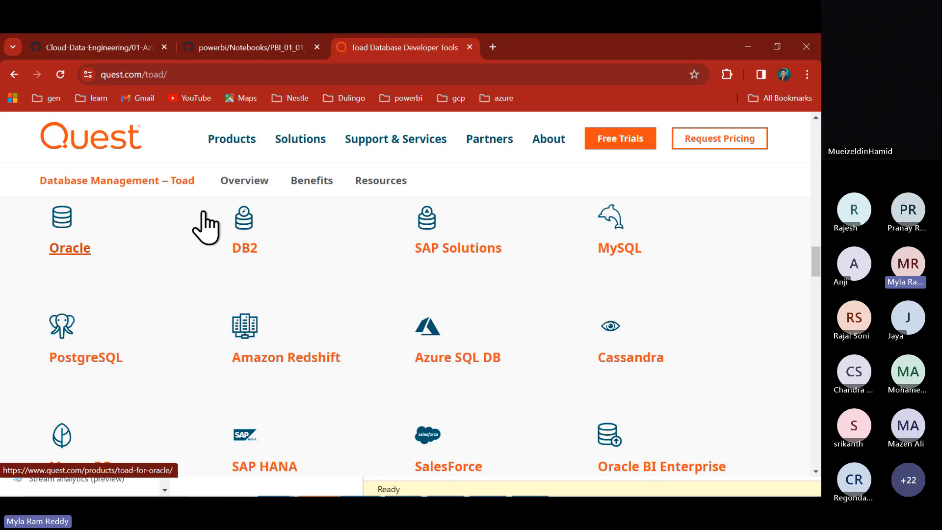
Return to the ADF04_Azure Sql Database.md lab notes and highlight Azure Data Studio in the Lab 4 heading.
click(111, 48)
click(226, 45)
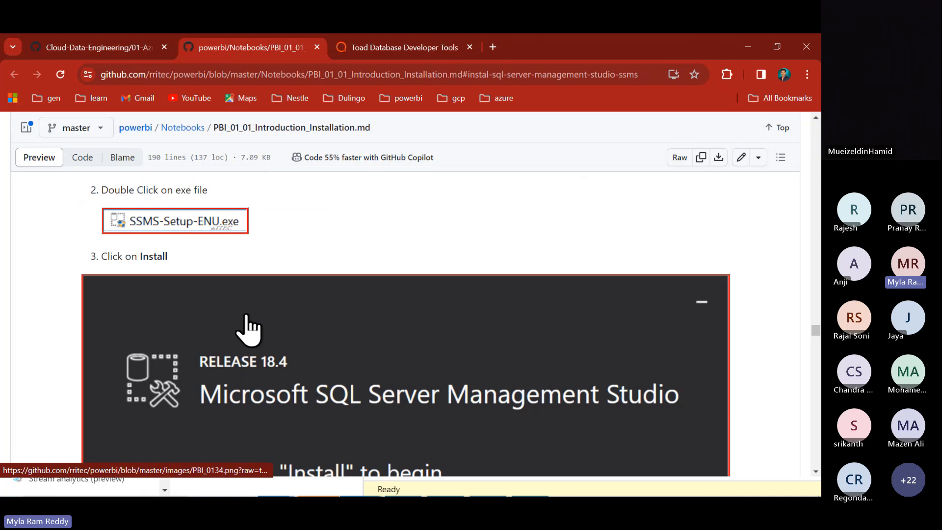
scroll(247, 326, up, 5)
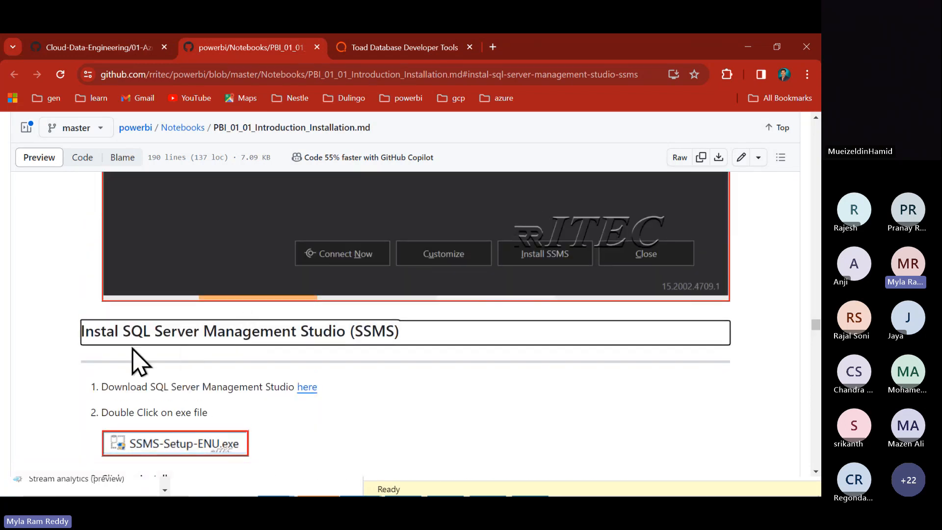
click(104, 49)
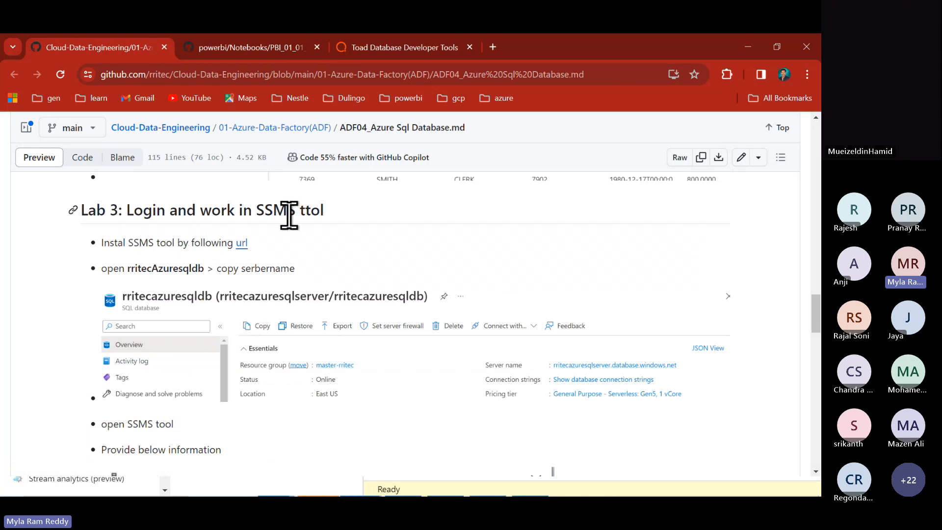
scroll(288, 210, down, 7)
scroll(289, 215, down, 14)
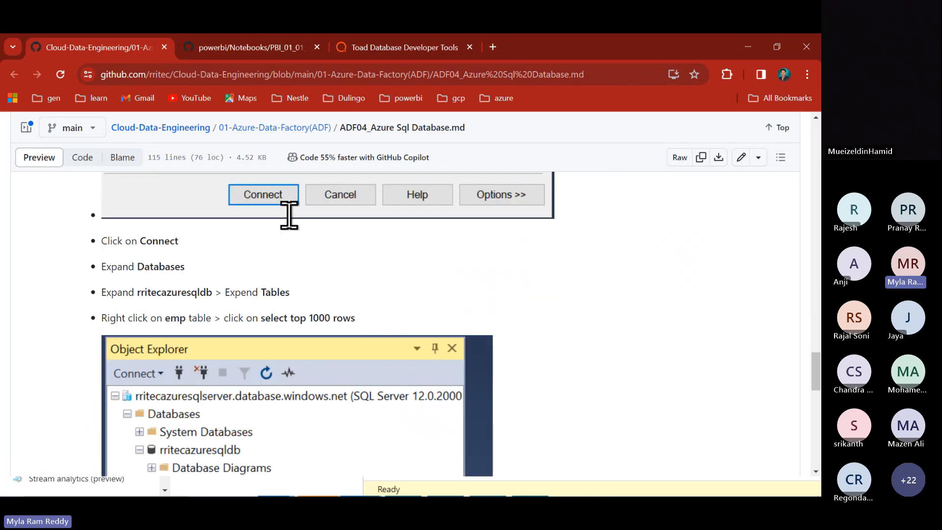
scroll(288, 214, down, 8)
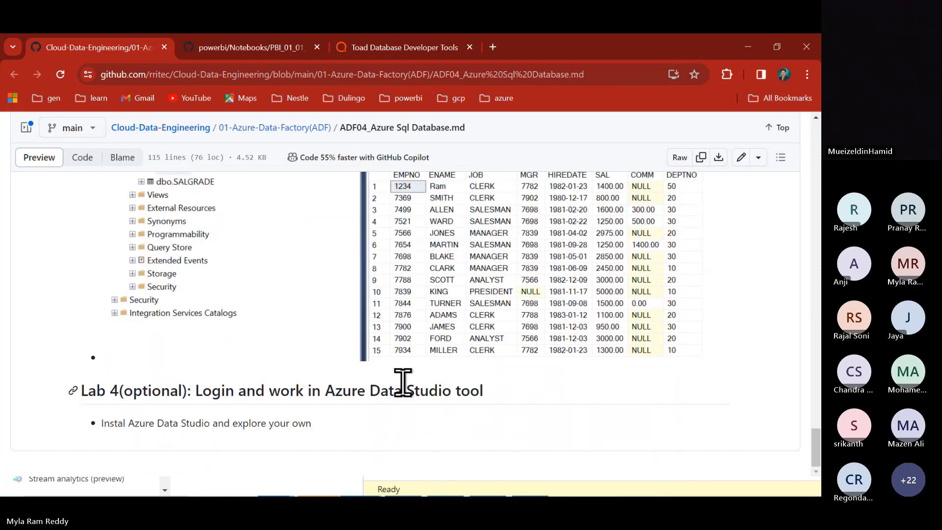
drag(328, 390, 451, 391)
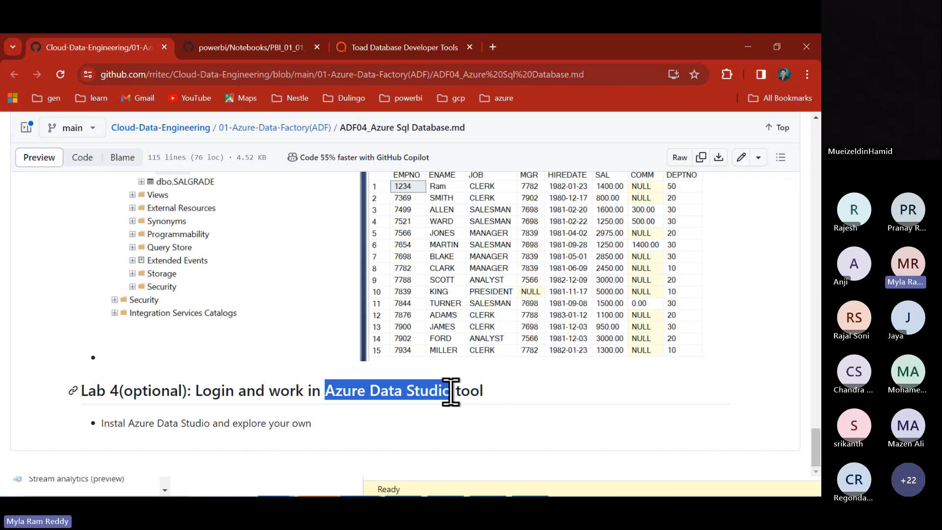
Search Windows for Azure Data Studio and launch it.
click(83, 486)
text(az)
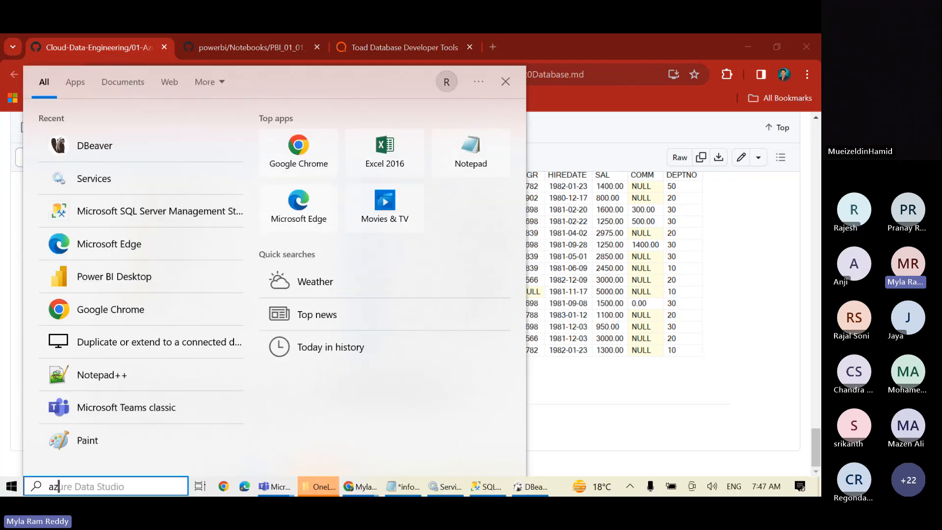
text(ur)
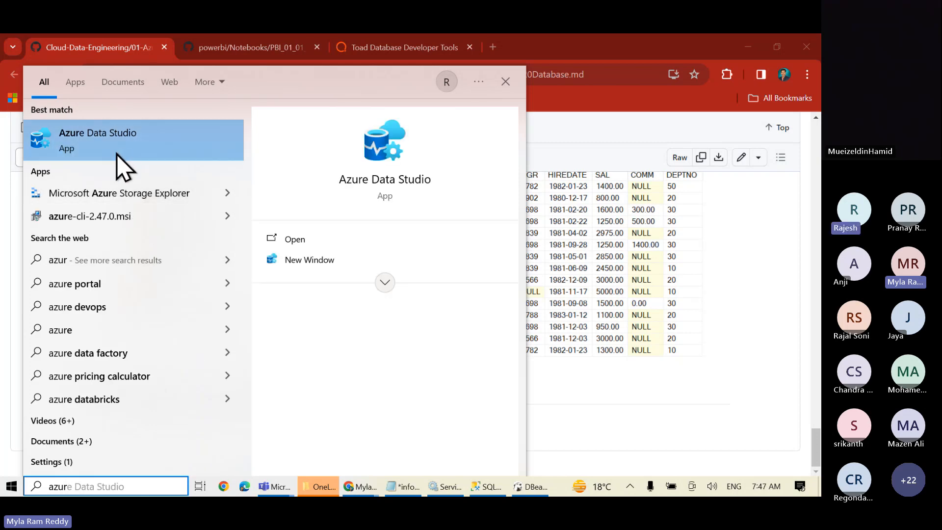
click(118, 153)
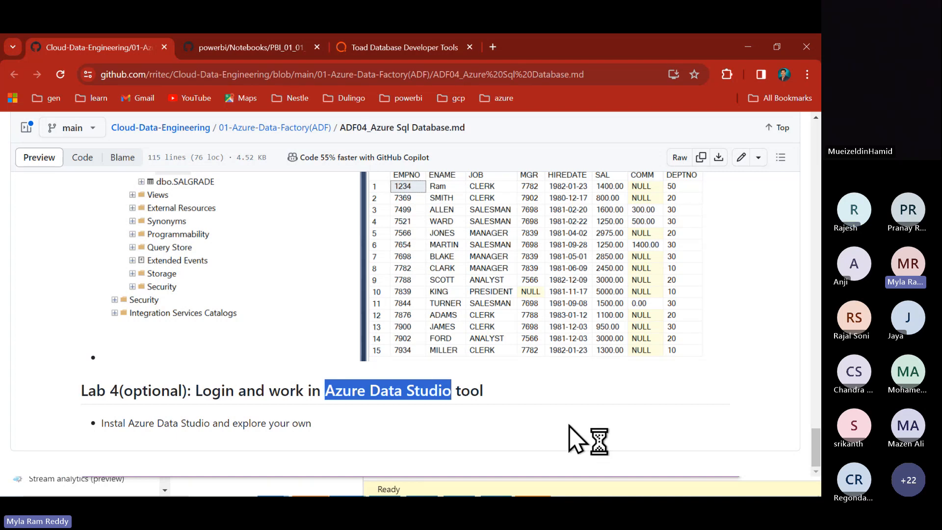
Switch to Azure Data Studio and start a new connection to server b2401ass.database.windows.net with SQL Login authentication.
key(alt+Tab)
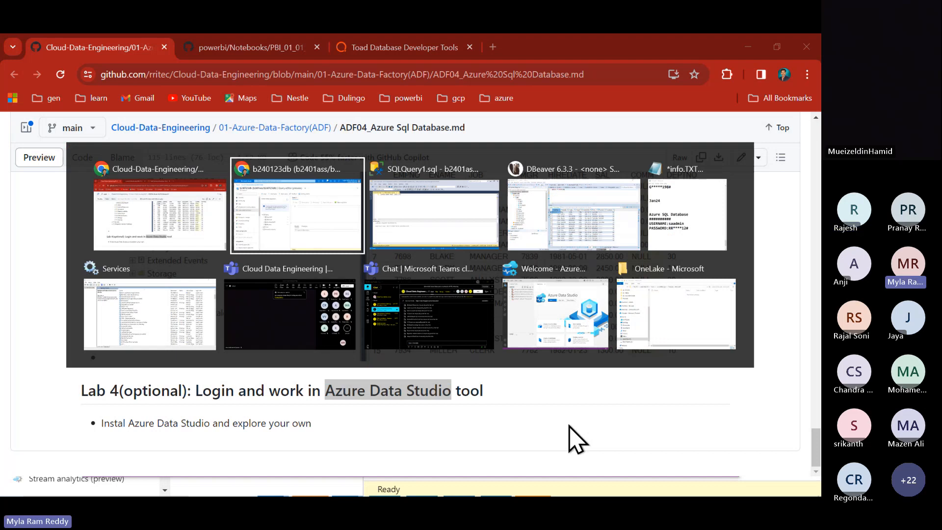
key(Tab)
key(Tab)
key(Tab)
key(Tab)
key(Tab)
key(Tab)
key(Tab)
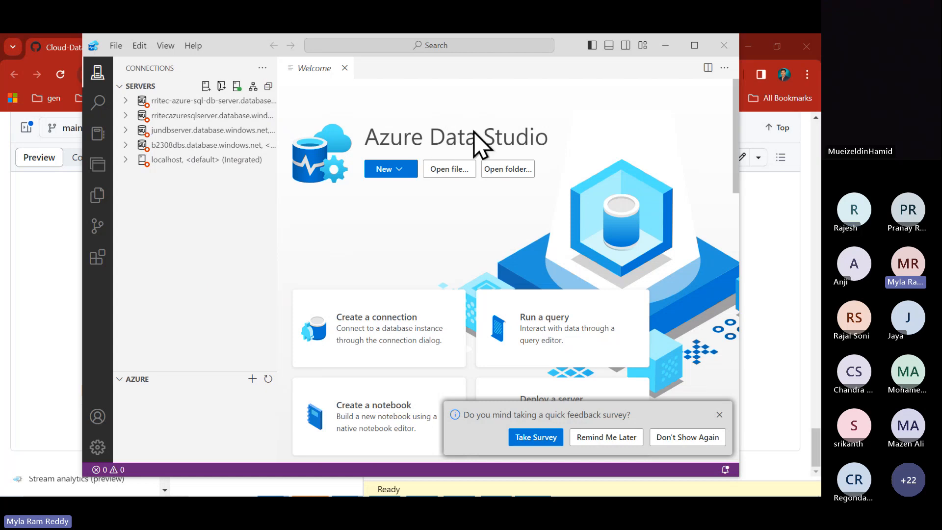
click(206, 86)
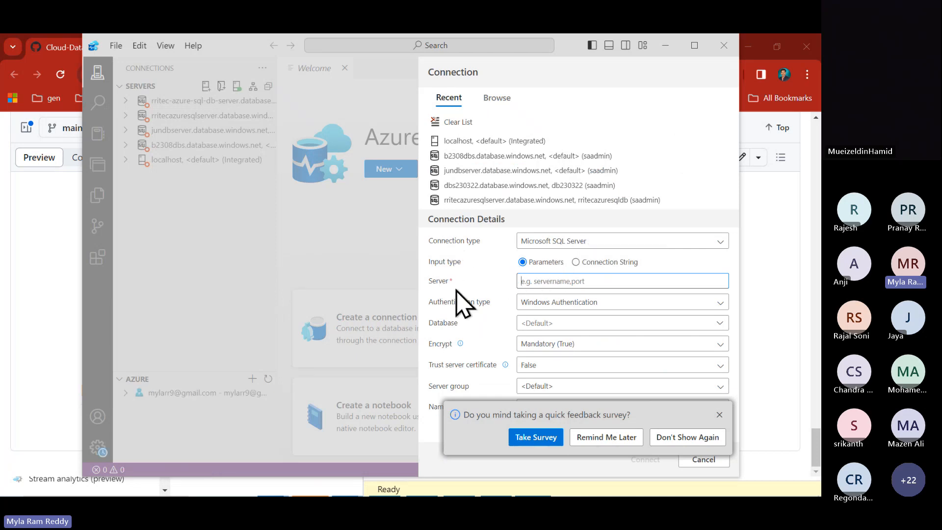
text(b2401ass.database.windows.net)
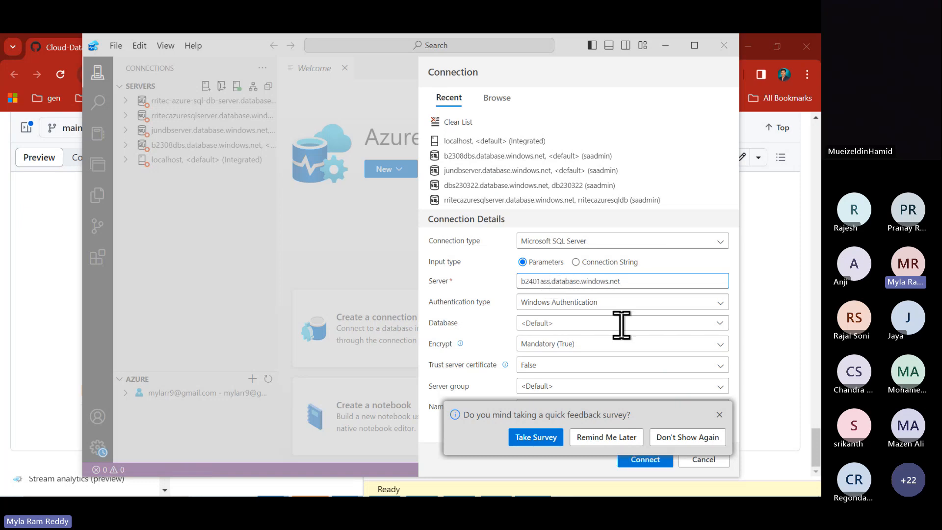
click(571, 302)
click(544, 322)
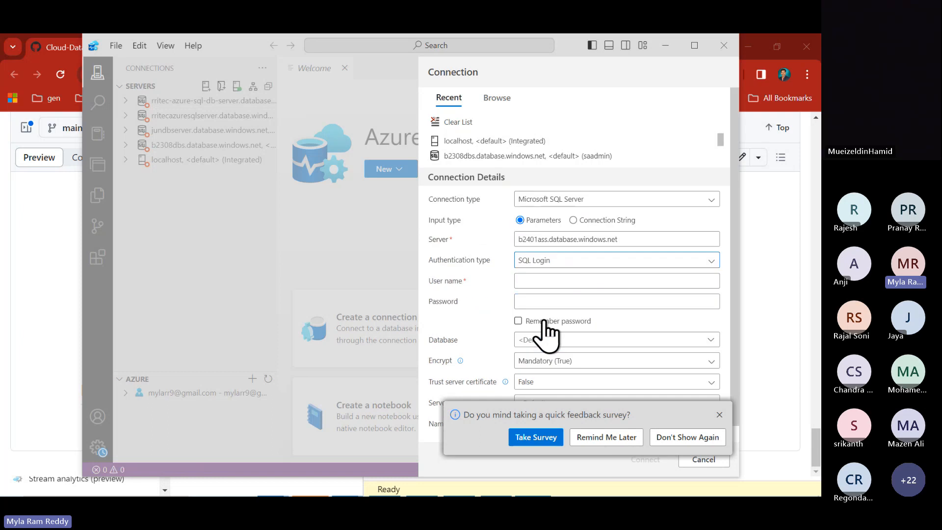
Dismiss the feedback survey permanently, then enter user name saadmin and the account password, with the password remembered.
click(526, 284)
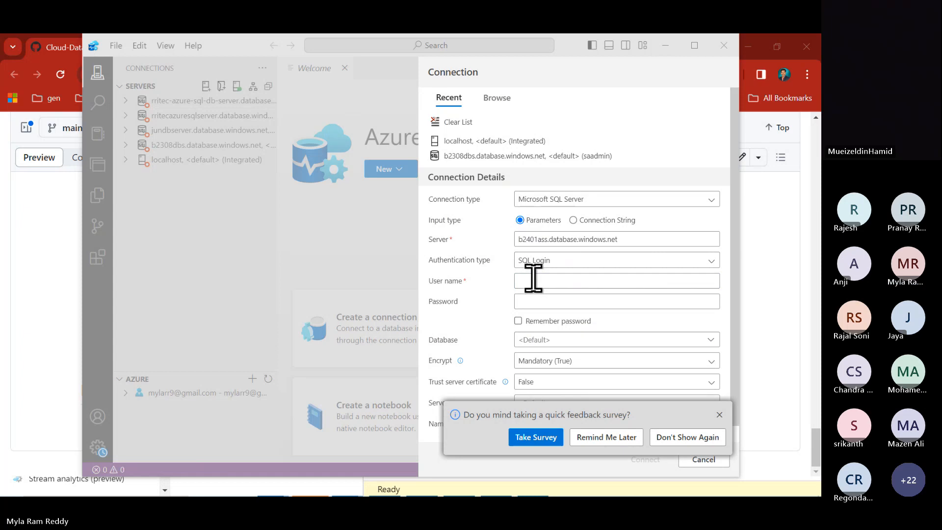
click(675, 438)
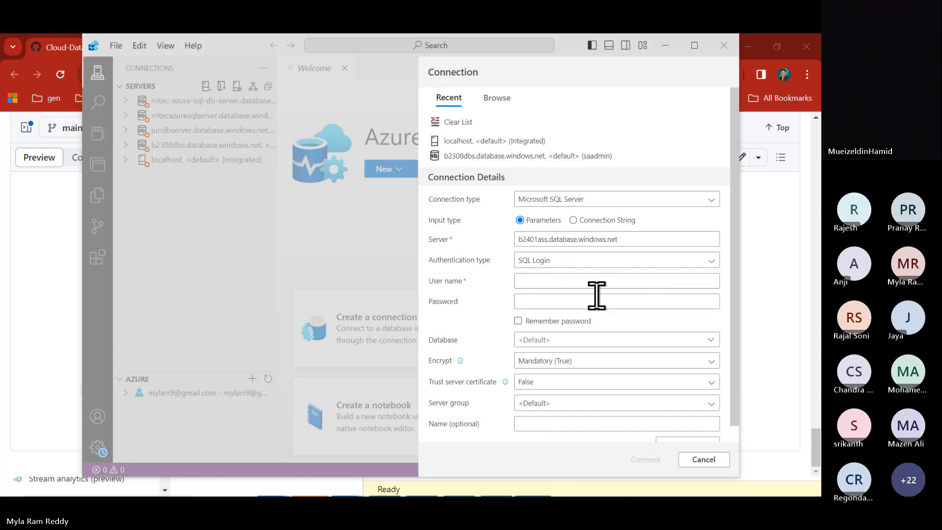
click(533, 281)
text(s)
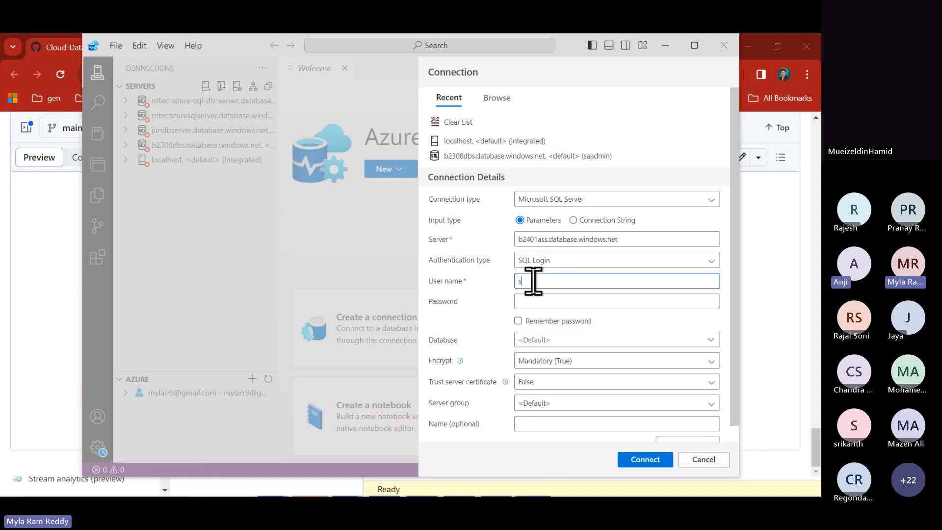
text(aadmin)
key(Tab)
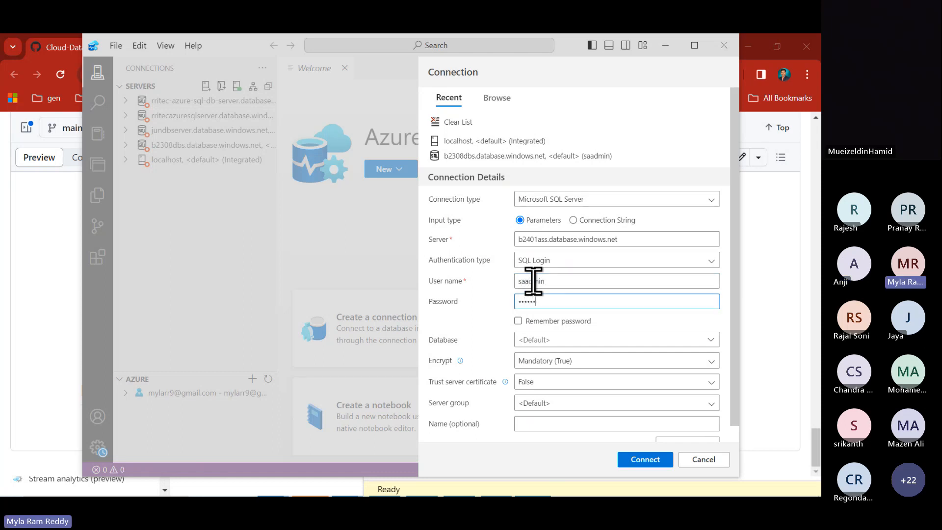
text(•••••••••)
click(519, 321)
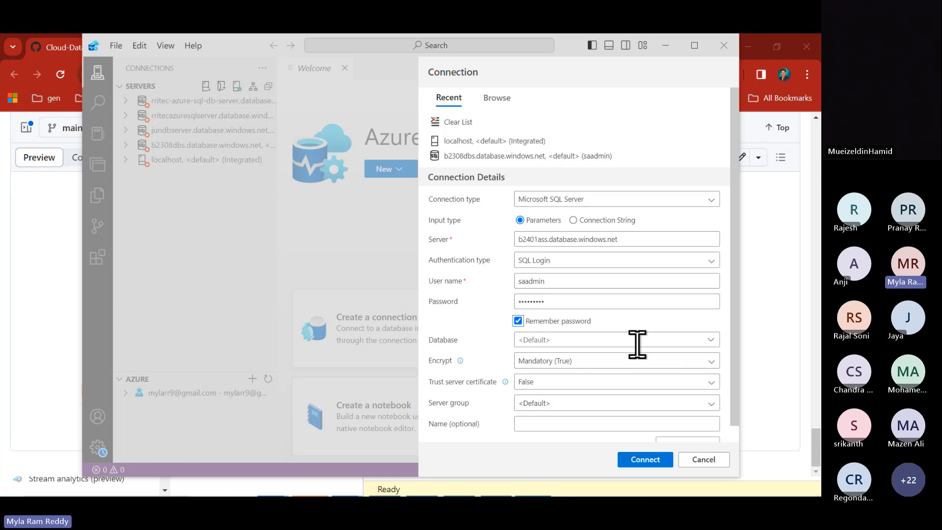
Connect with the database set to B240123db and expand the new connection's Tables folder in the maximized window.
click(607, 339)
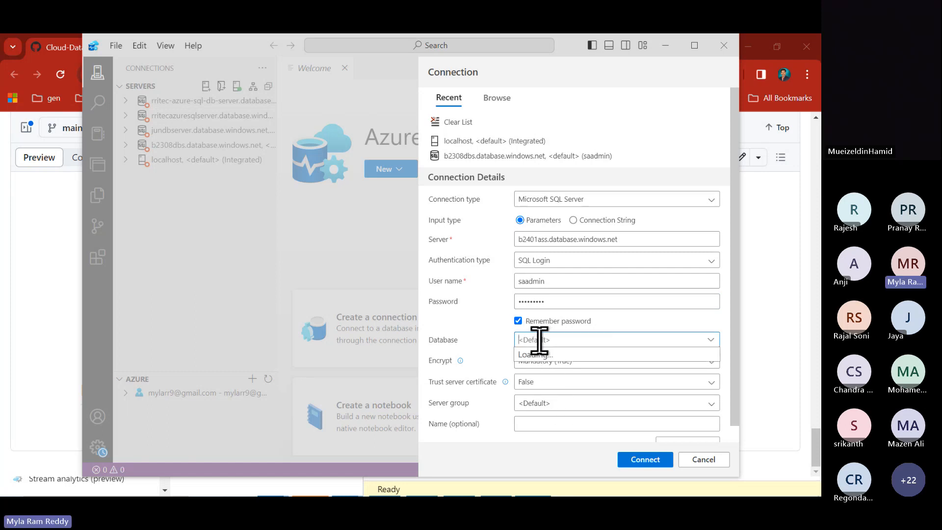
text(B)
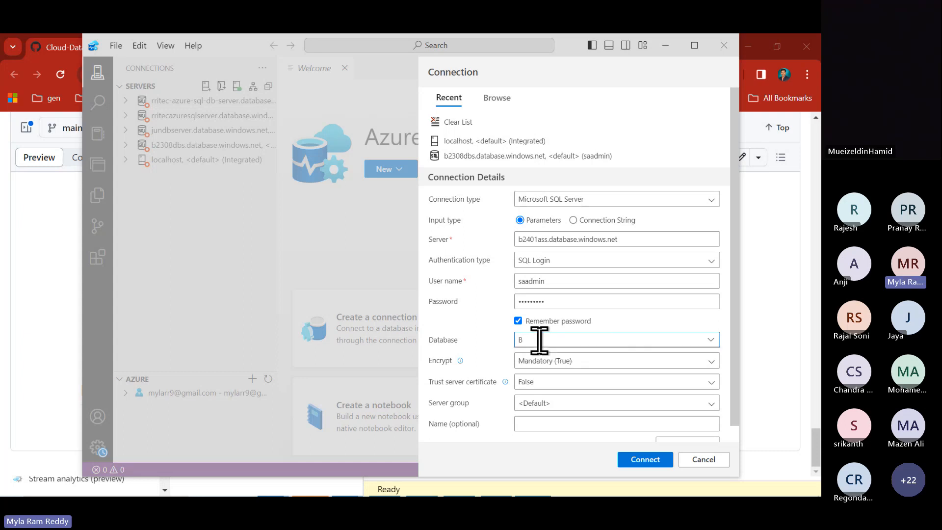
text(24)
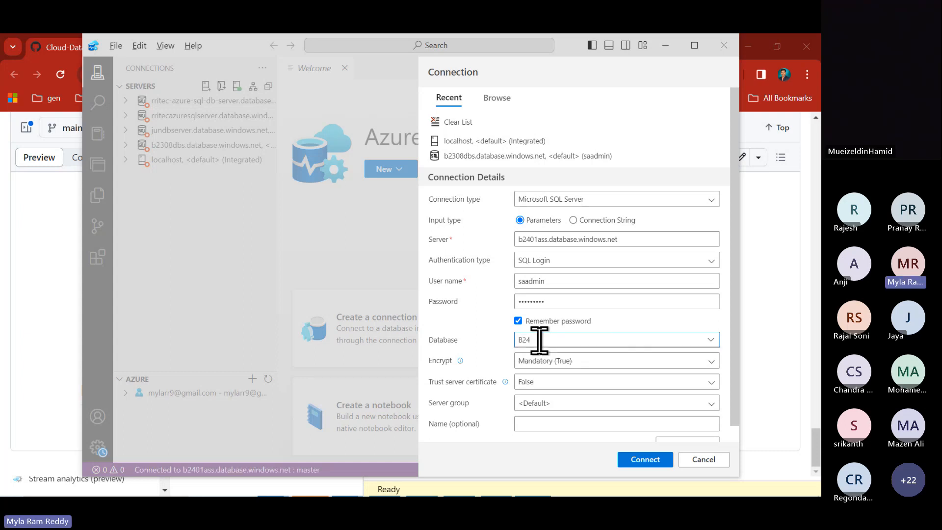
key(alt+Tab)
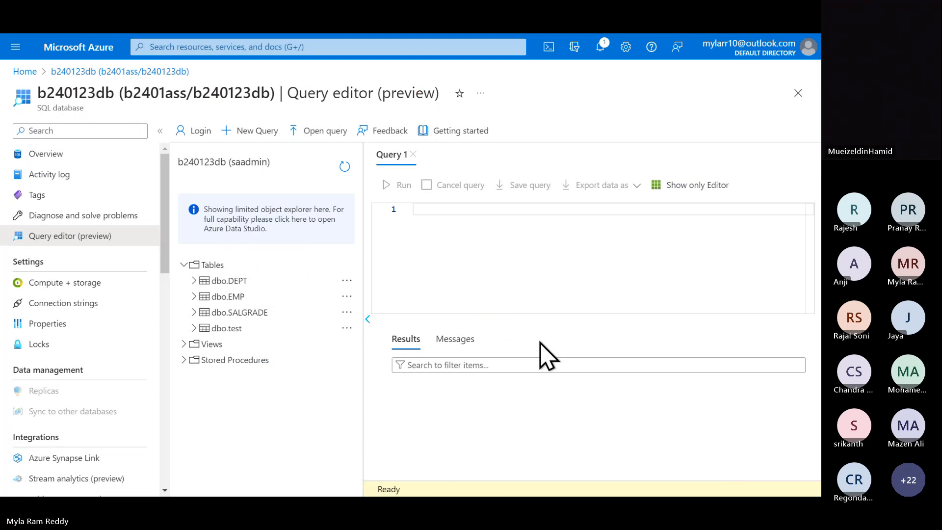
key(alt+Tab)
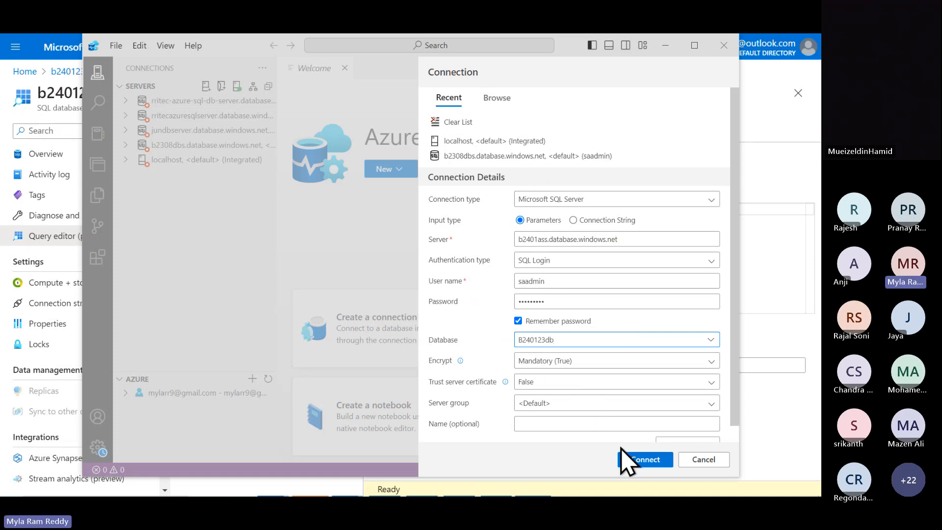
click(640, 462)
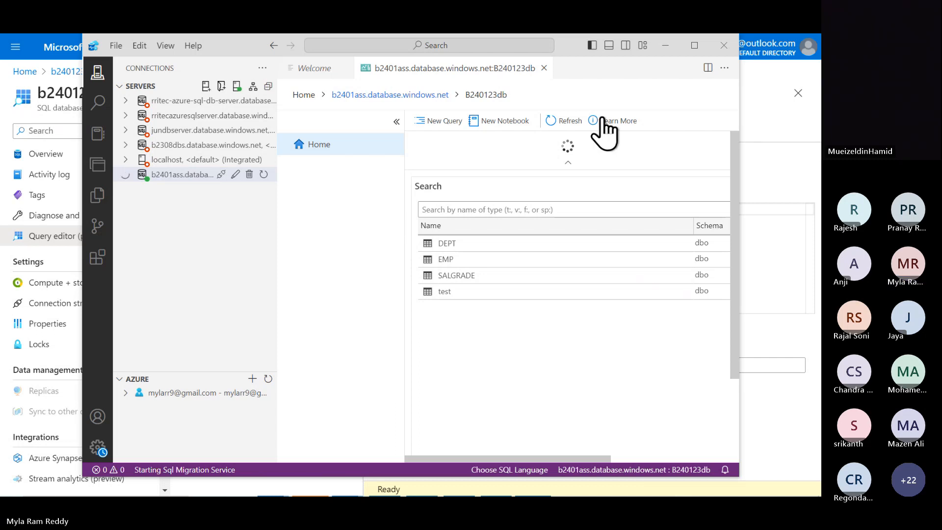
click(694, 45)
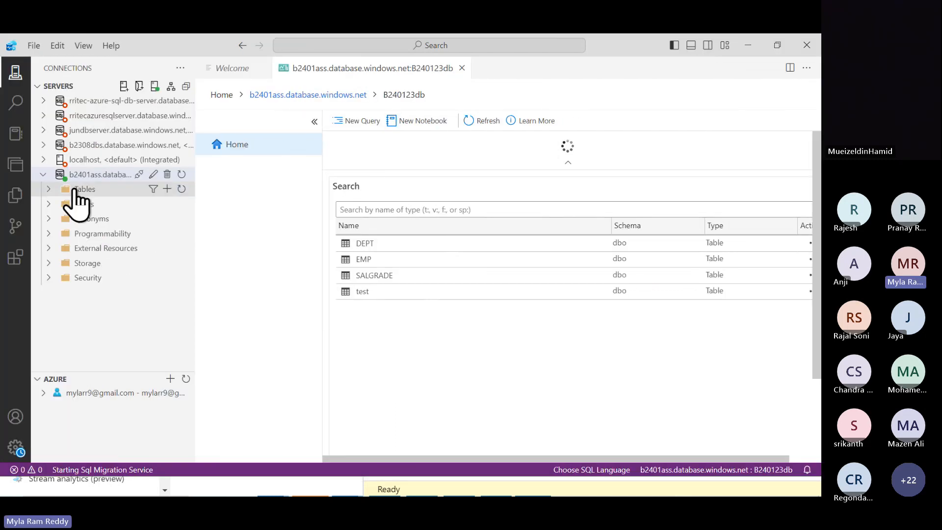
click(49, 190)
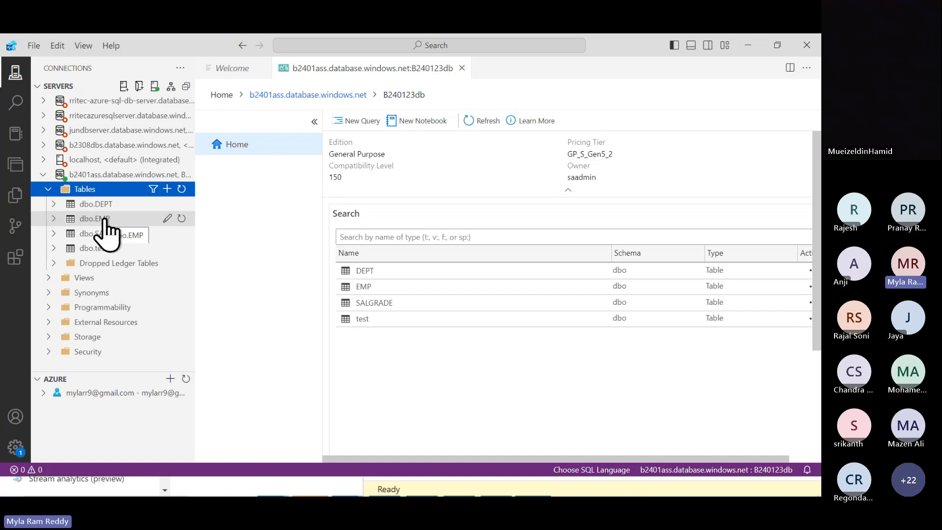
Create a new query on the b2401ass connection and run select * from emp.
right_click(109, 176)
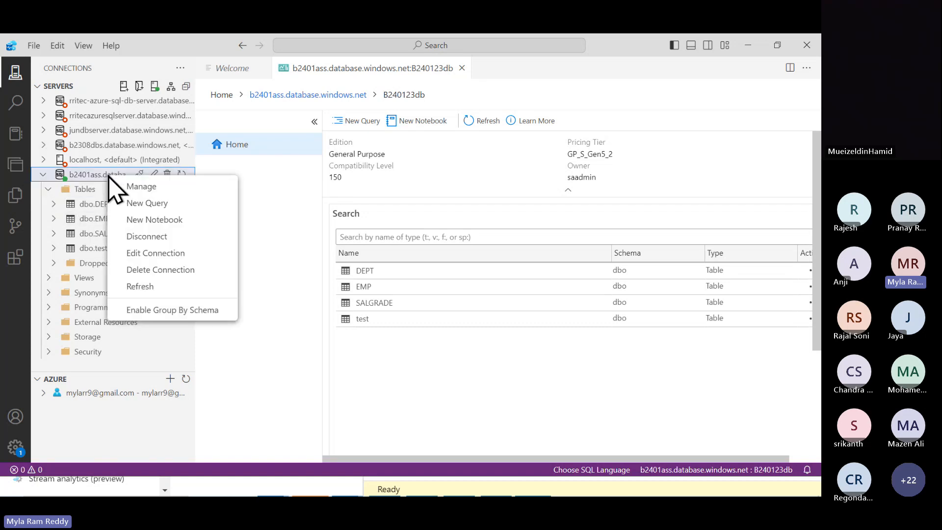
click(133, 205)
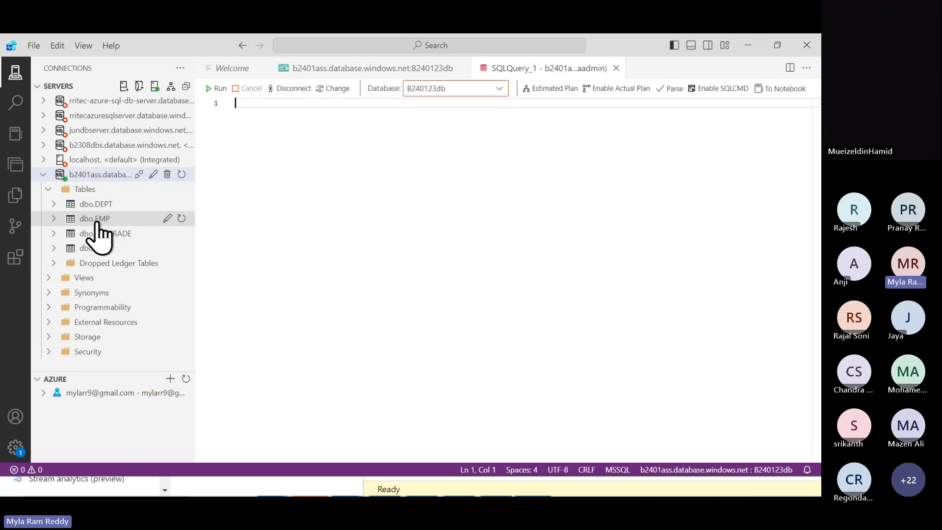
text(sele)
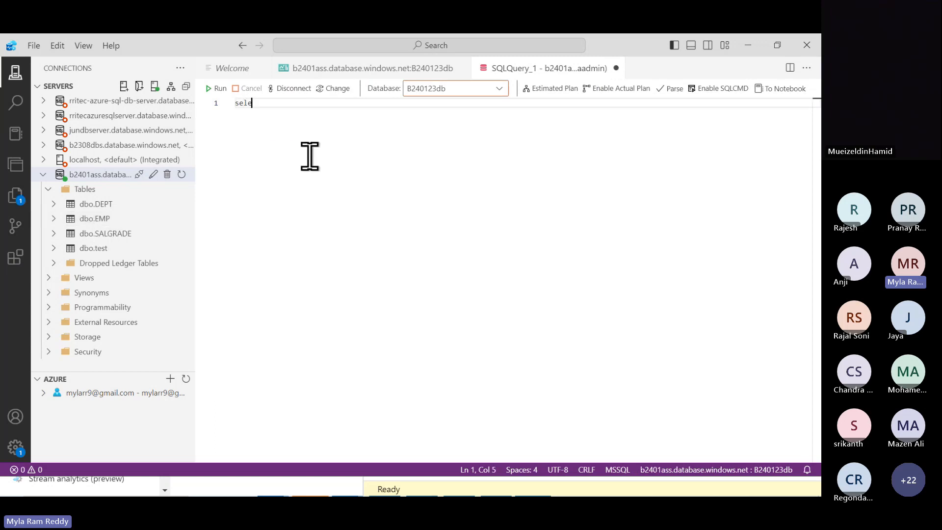
text(ct * from emp)
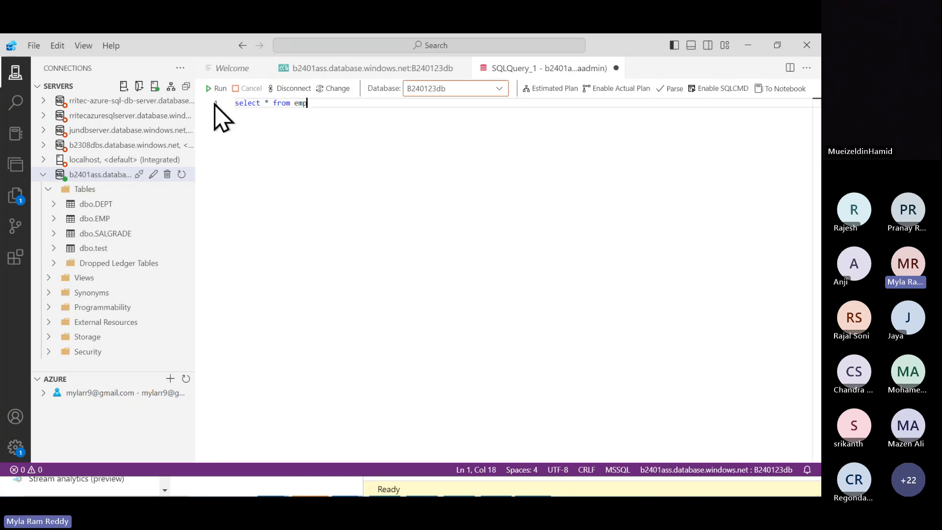
click(218, 90)
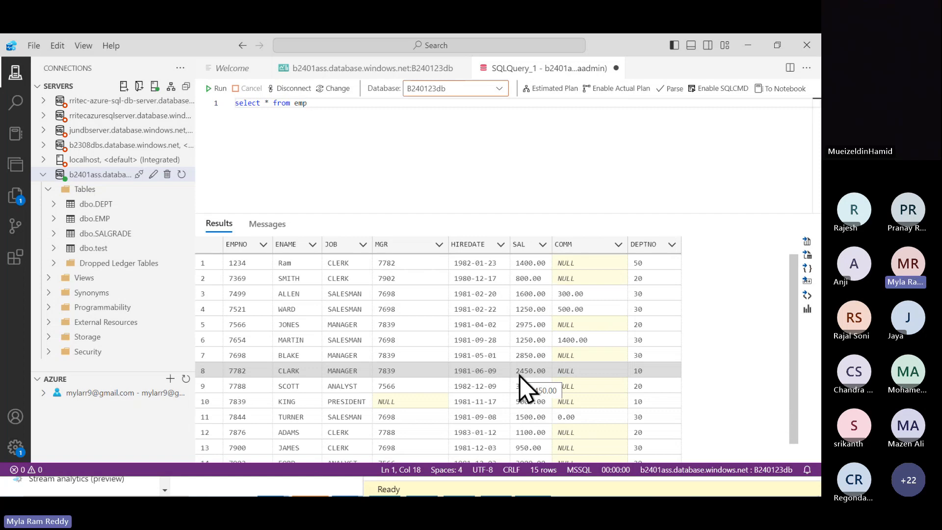
Return to the ADF04_Azure Sql Database.md lab notes in Chrome and show the outline of the labs.
key(alt+Tab)
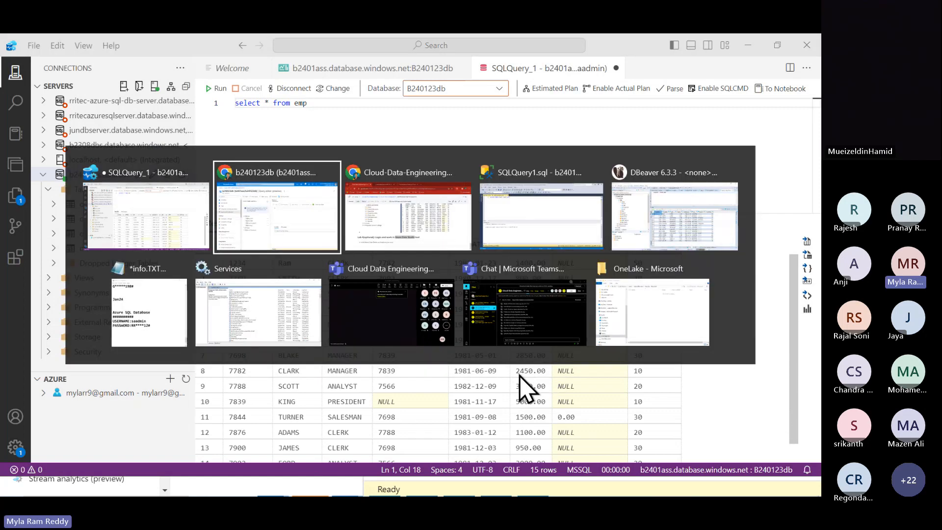
key(alt+Tab)
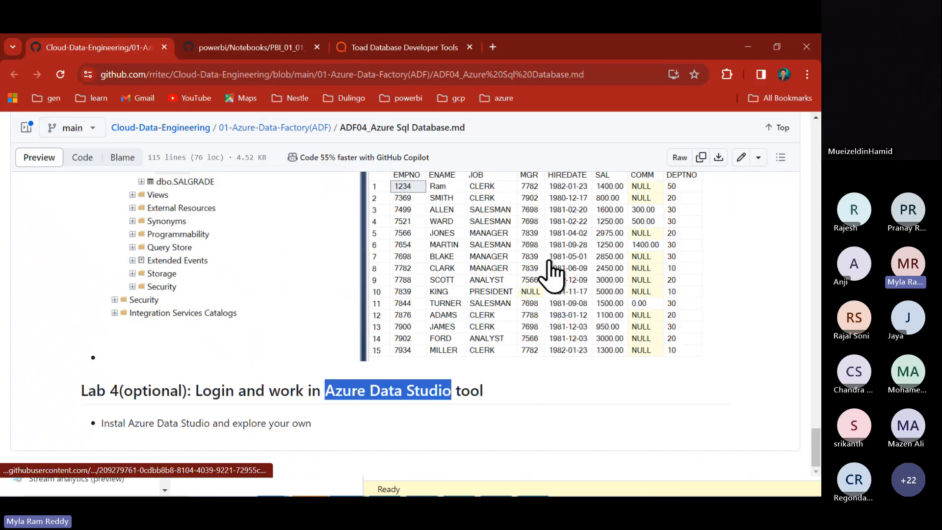
click(781, 158)
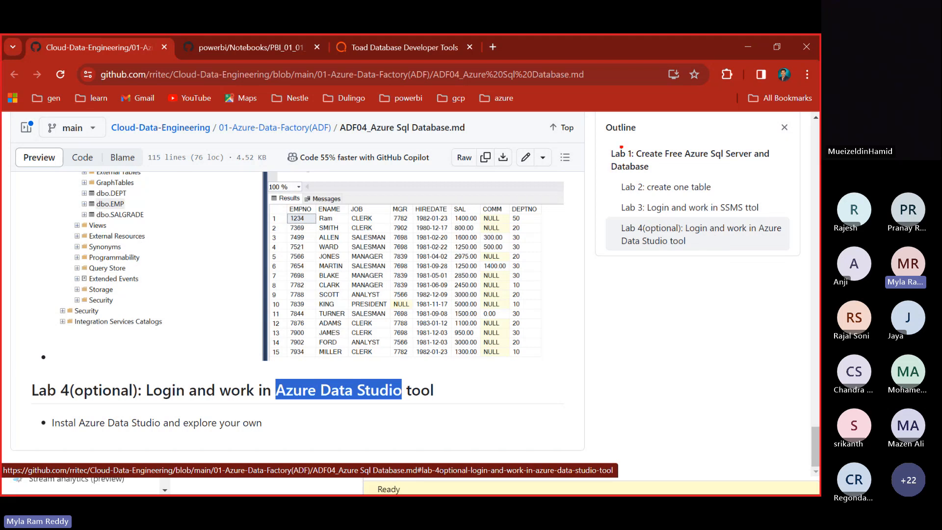
mouse_move(600, 119)
mouse_down()
mouse_move(709, 260)
mouse_move(799, 308)
mouse_up()
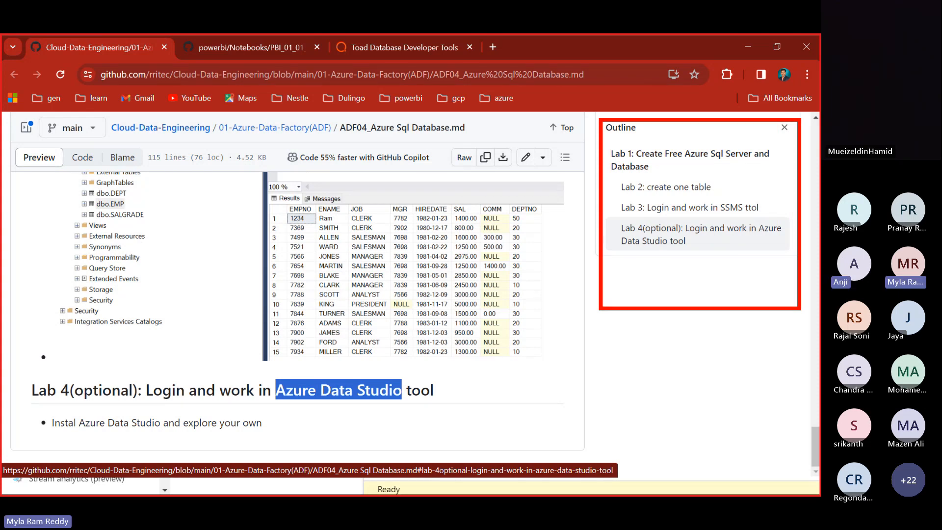
key(Escape)
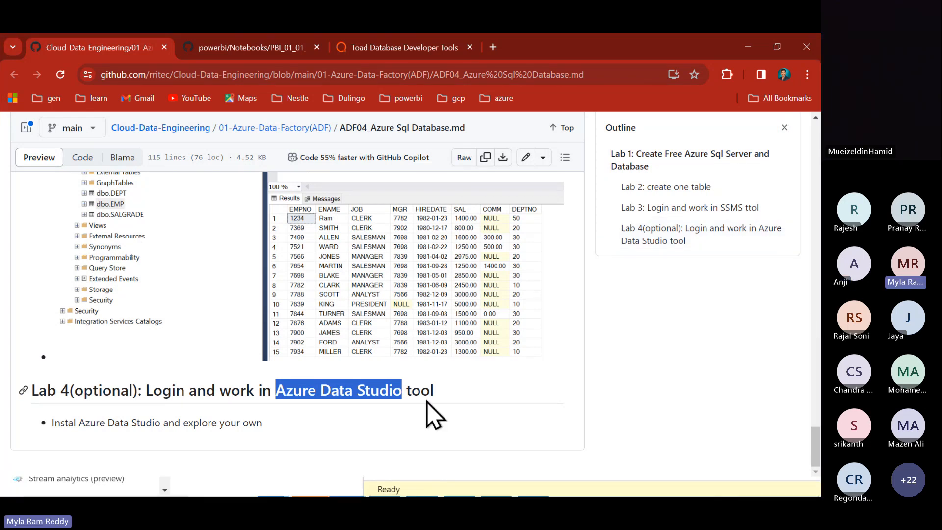
Open the 01-Azure-Data-Factory(ADF) folder of the Cloud-Data-Engineering repository and look through its lab files.
scroll(540, 388, up, 20)
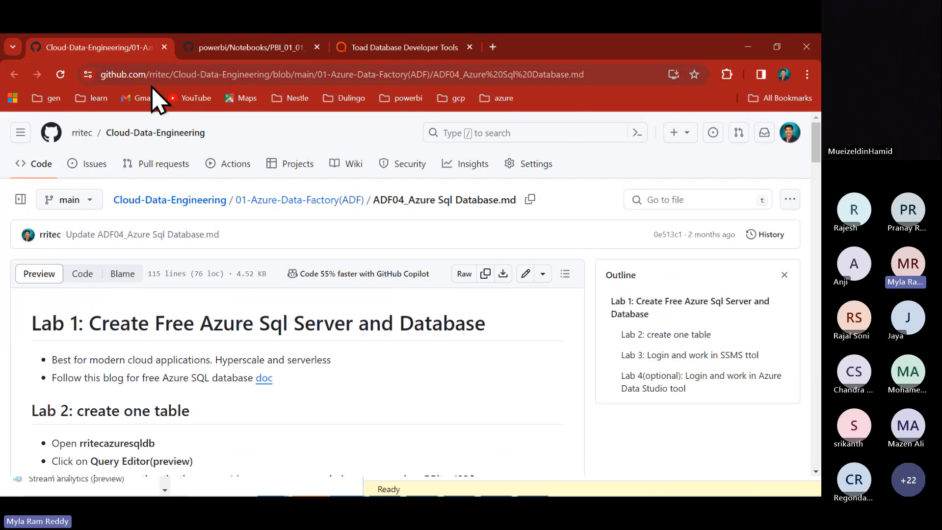
key(super)
key(super)
click(210, 200)
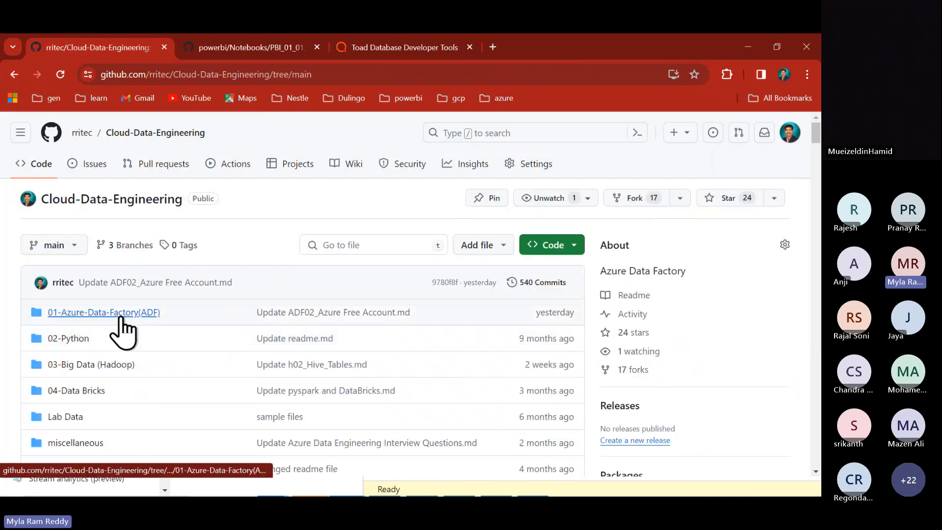
click(120, 317)
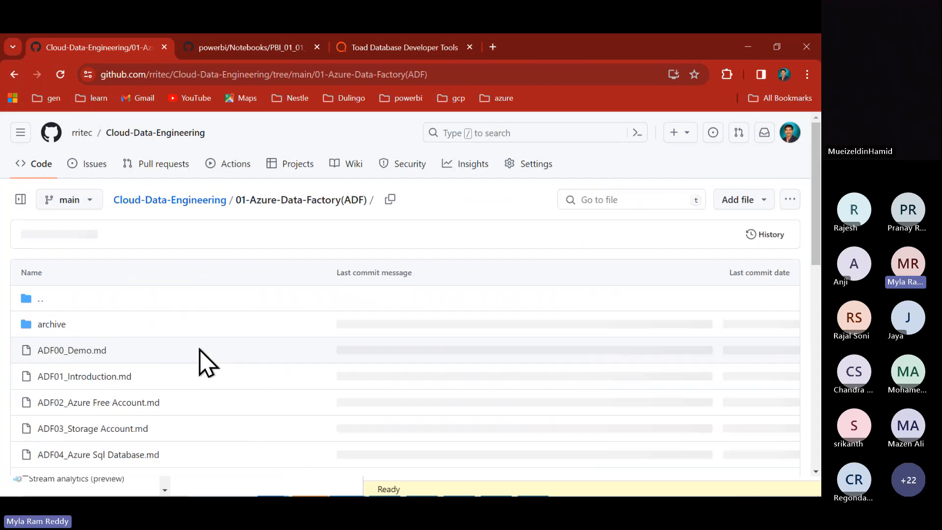
scroll(206, 363, down, 4)
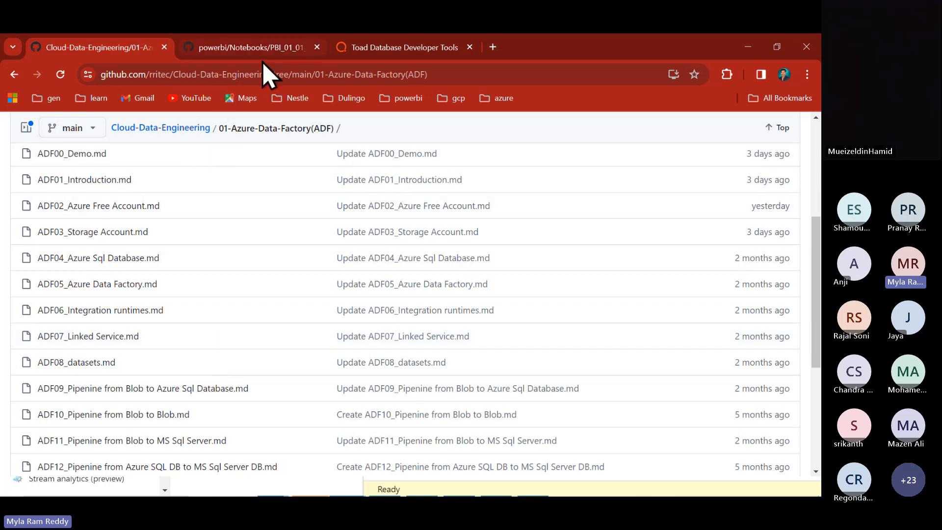
Switch to the Azure portal, leave the query editor discarding its unsaved edits, and open the b240123 resource group.
key(alt+Tab)
key(alt+Tab)
key(alt+Tab)
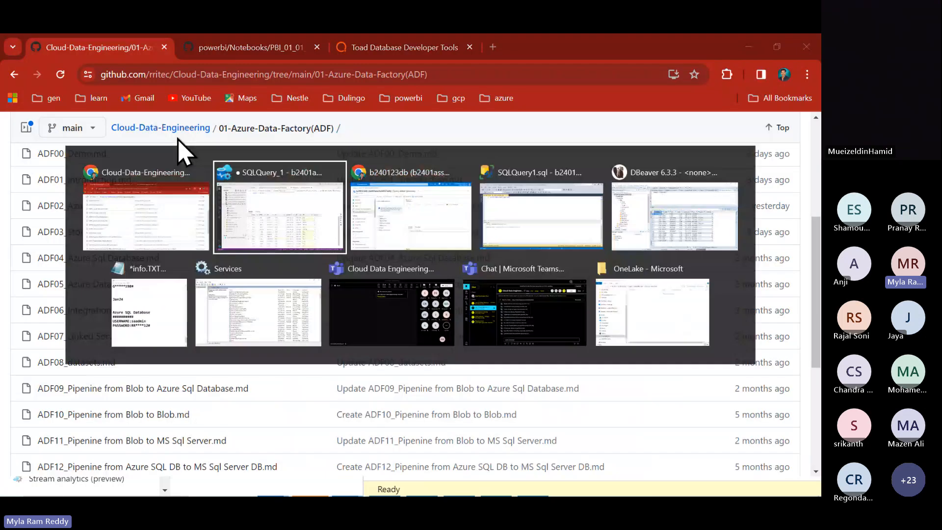
key(alt+Tab)
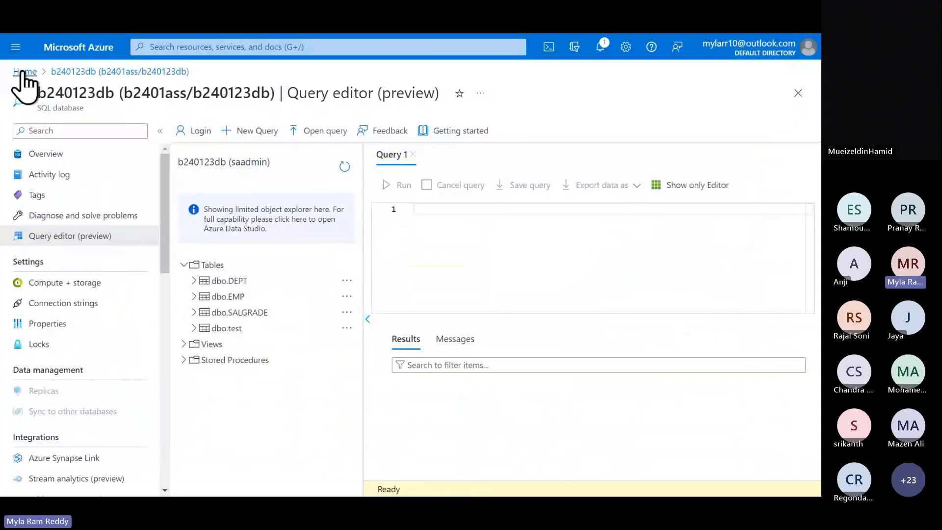
click(22, 72)
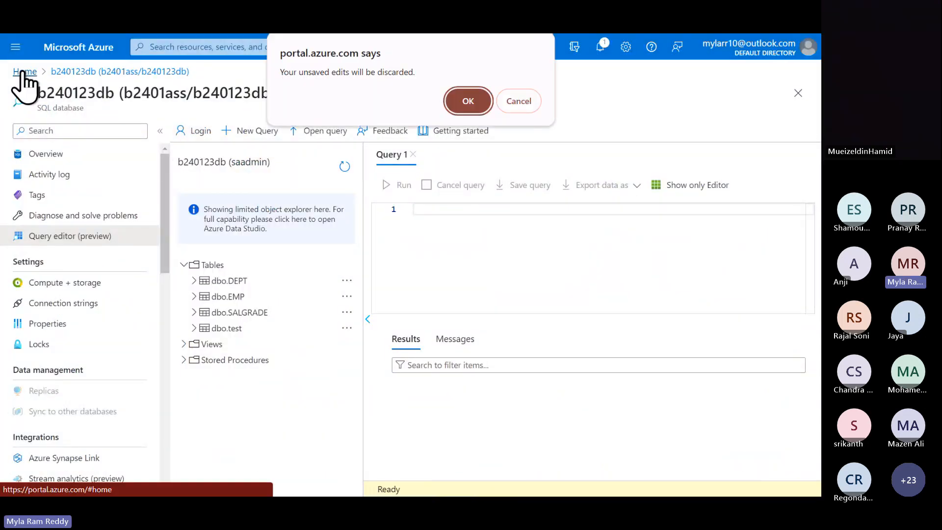
click(467, 101)
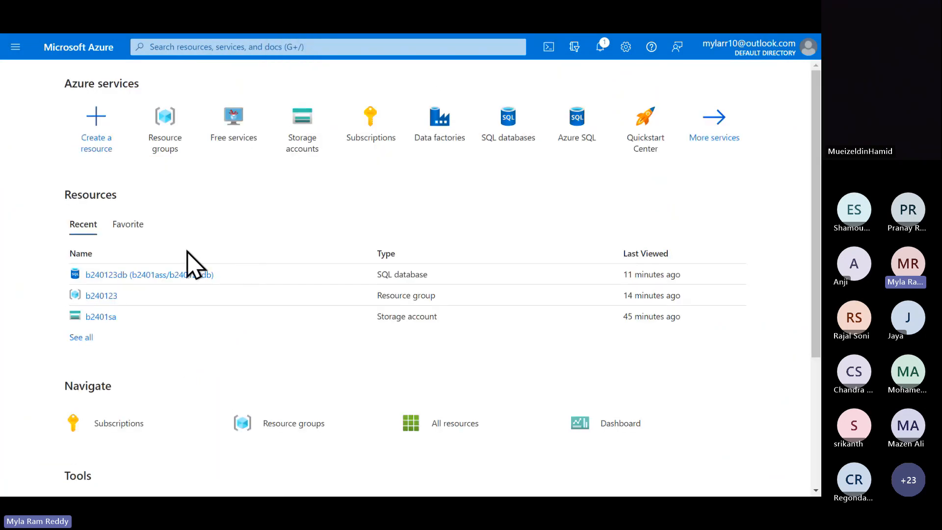
click(165, 143)
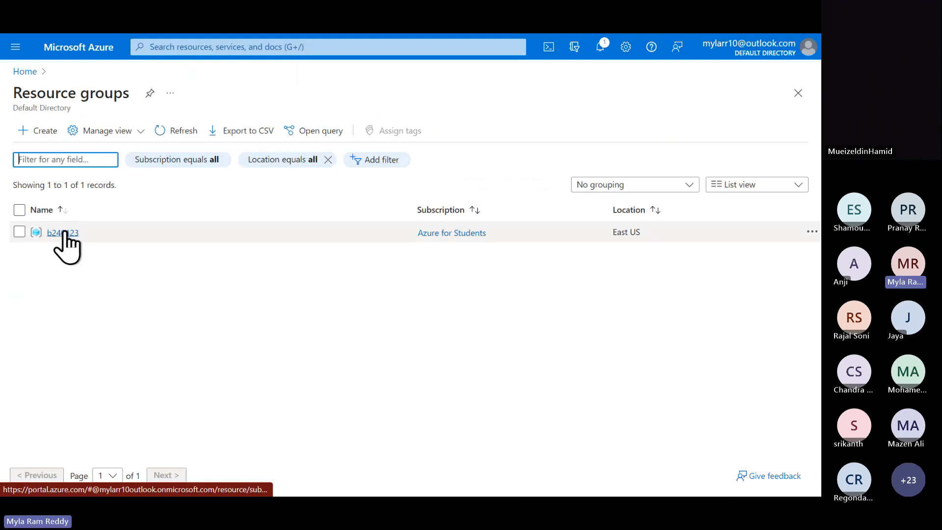
click(63, 233)
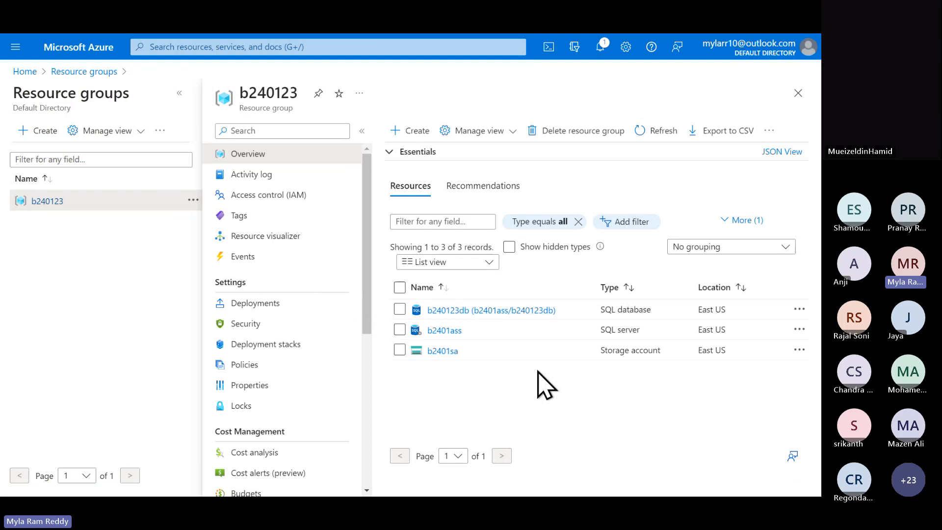
Annotate the screen with a red box and a 3 on the resources' Type column, and a box and a 1 at resource group b240123.
mouse_move(587, 270)
mouse_down()
mouse_move(655, 363)
mouse_move(667, 396)
mouse_up()
mouse_move(607, 368)
mouse_down()
mouse_move(622, 378)
mouse_move(605, 391)
mouse_up()
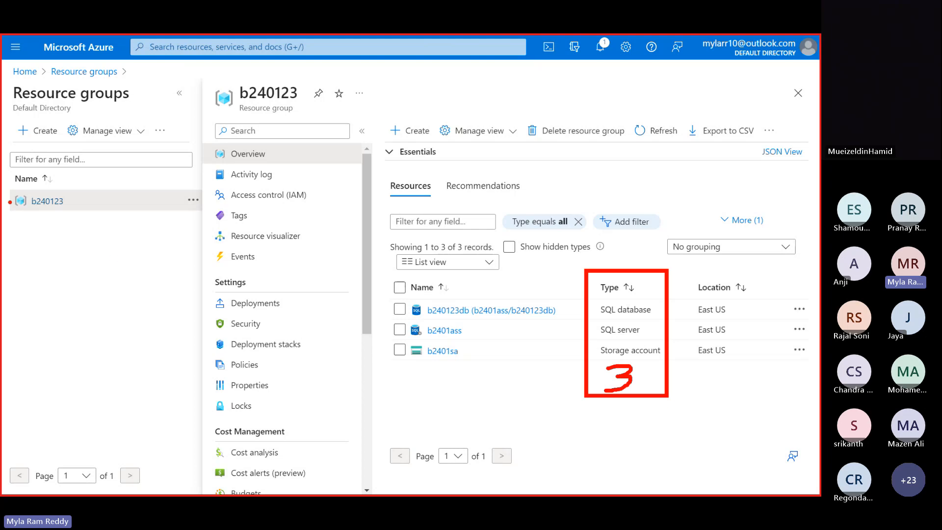
drag(6, 189, 98, 248)
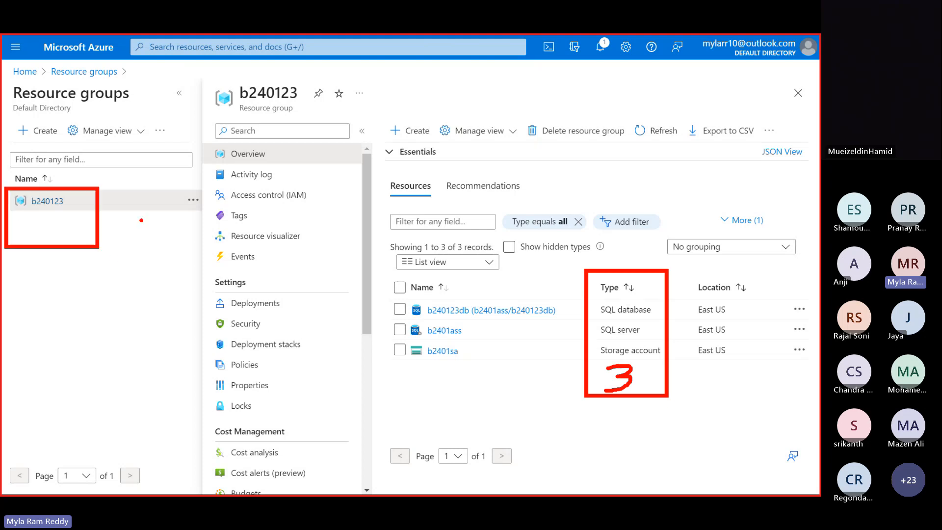
drag(138, 220, 139, 257)
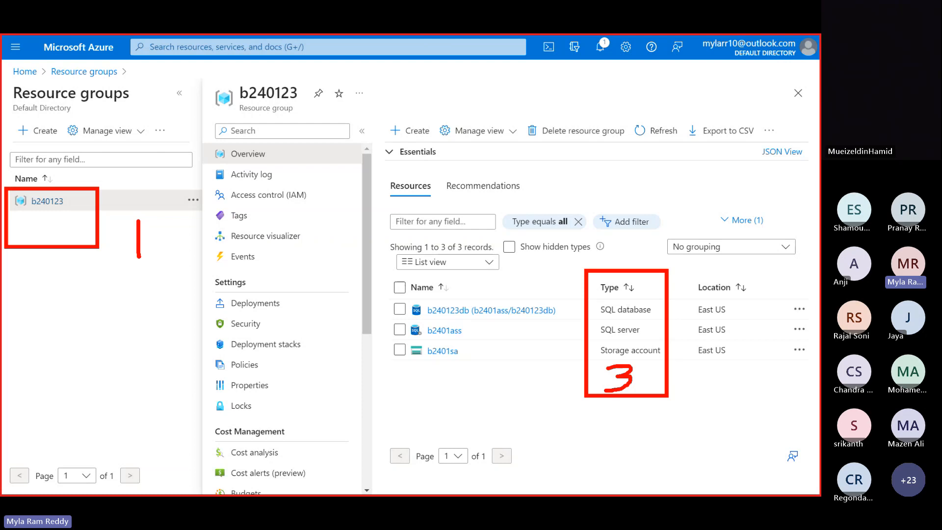
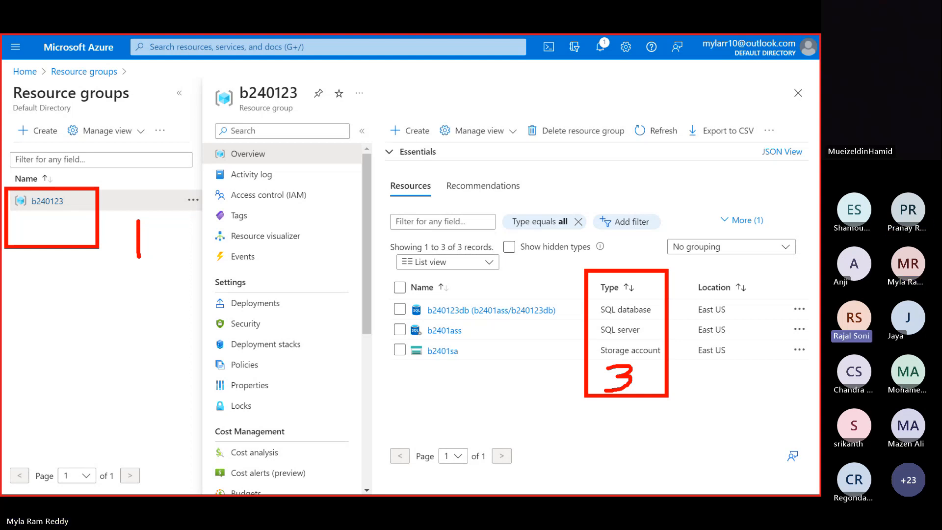
Clear the screen annotations, return to the Azure portal home and open the Free services page.
key(Escape)
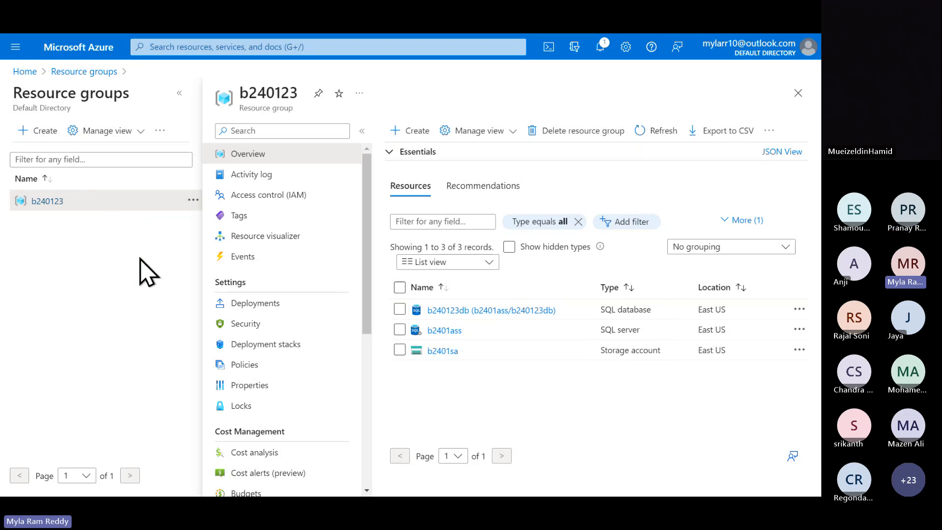
click(24, 72)
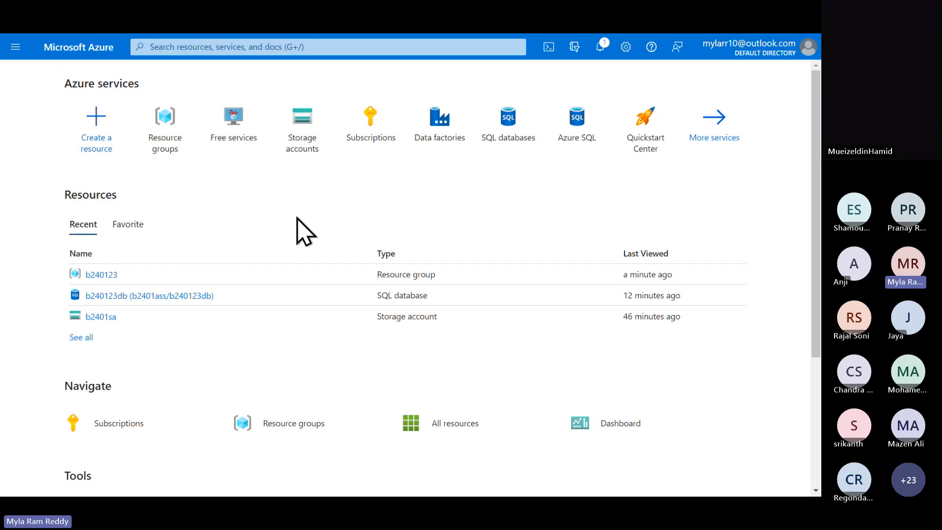
click(182, 47)
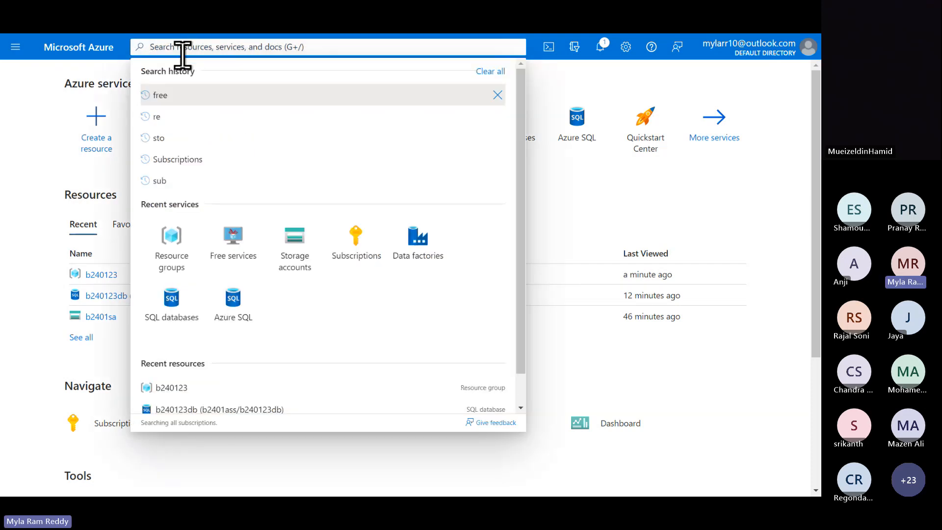
click(234, 245)
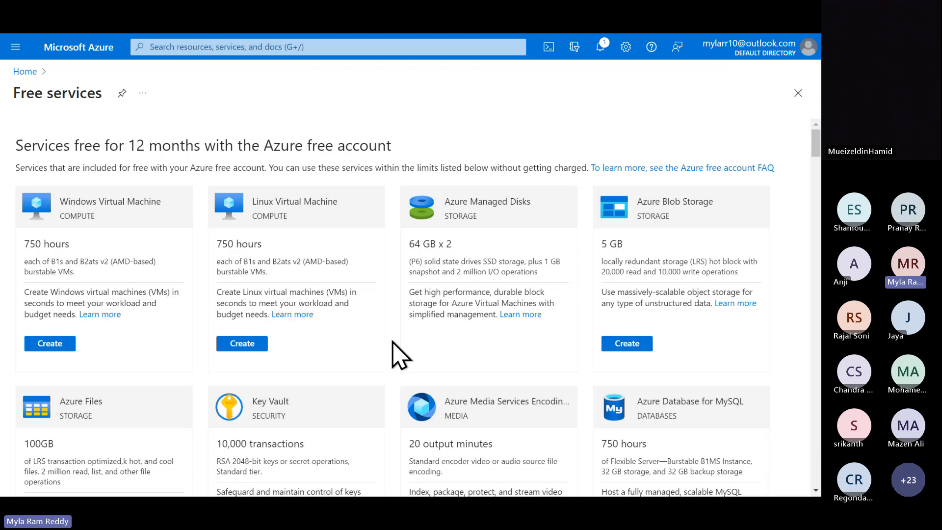
Find "factor" on the Free services page and highlight the activity allowance on the Data Factory card.
key(ctrl+f)
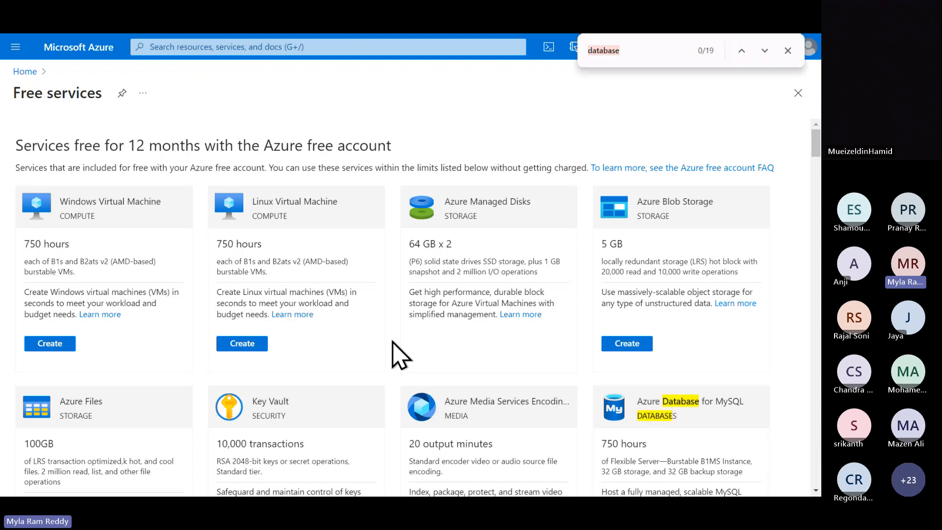
text(factor)
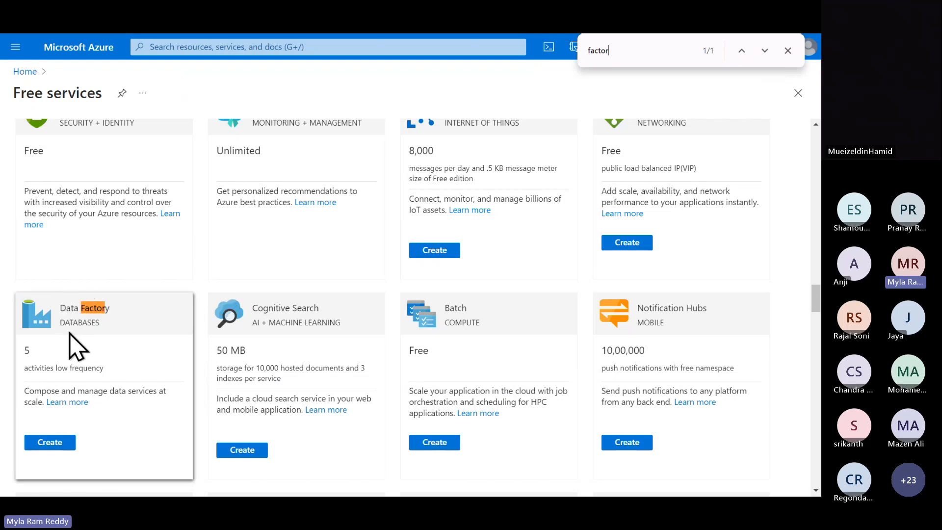
scroll(149, 436, down, 1)
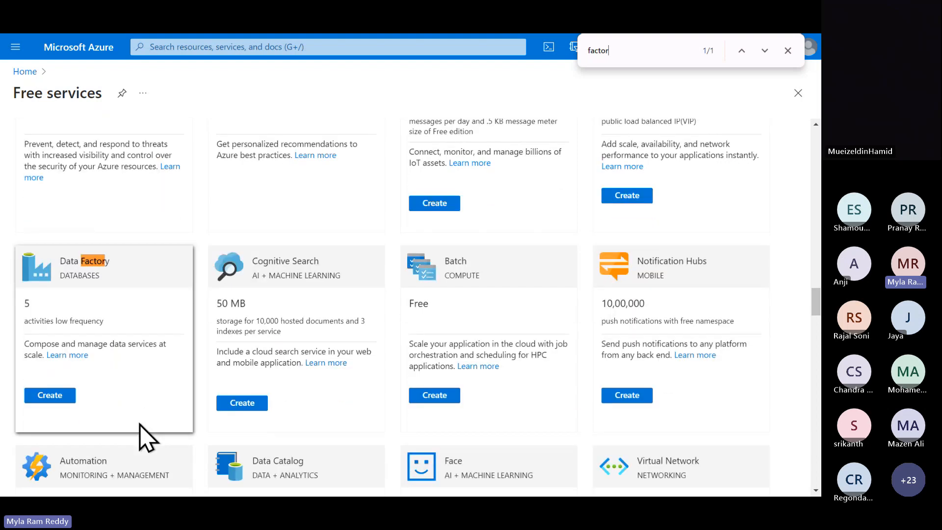
double_click(27, 305)
drag(41, 322, 88, 342)
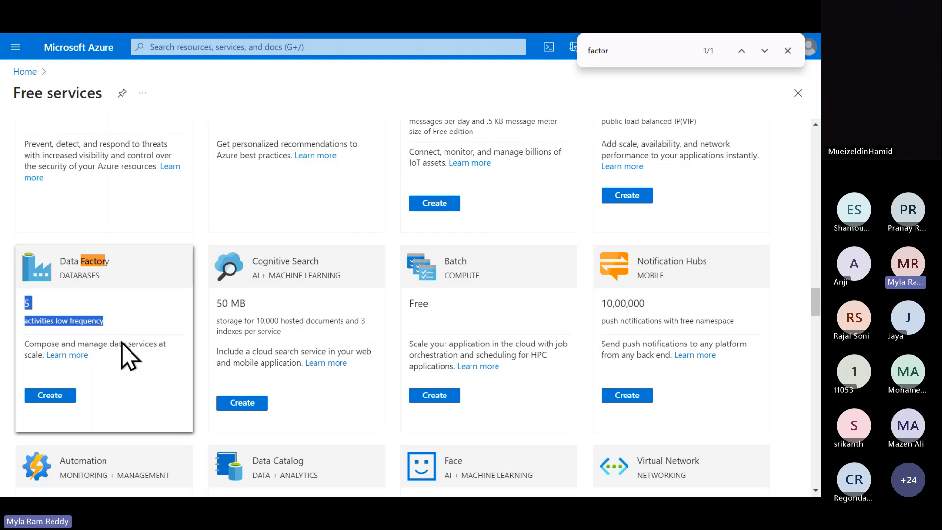
click(124, 373)
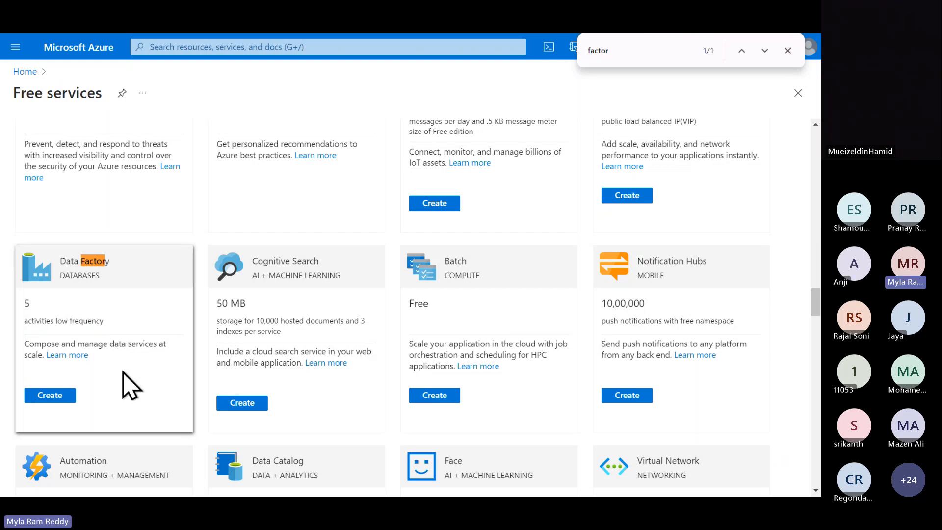
Create a data factory named b2401adf from the Data Factory free service, in resource group b240123, keeping region East US and version V2.
click(57, 395)
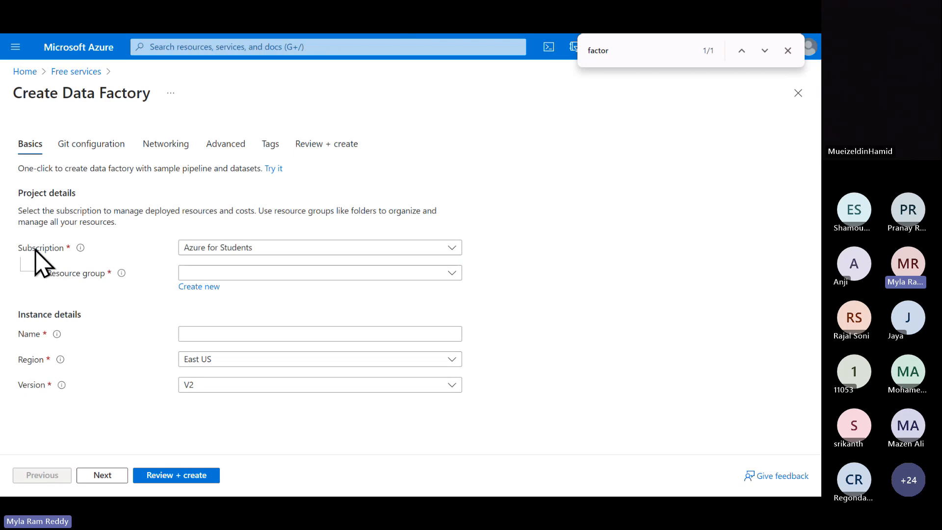
click(287, 273)
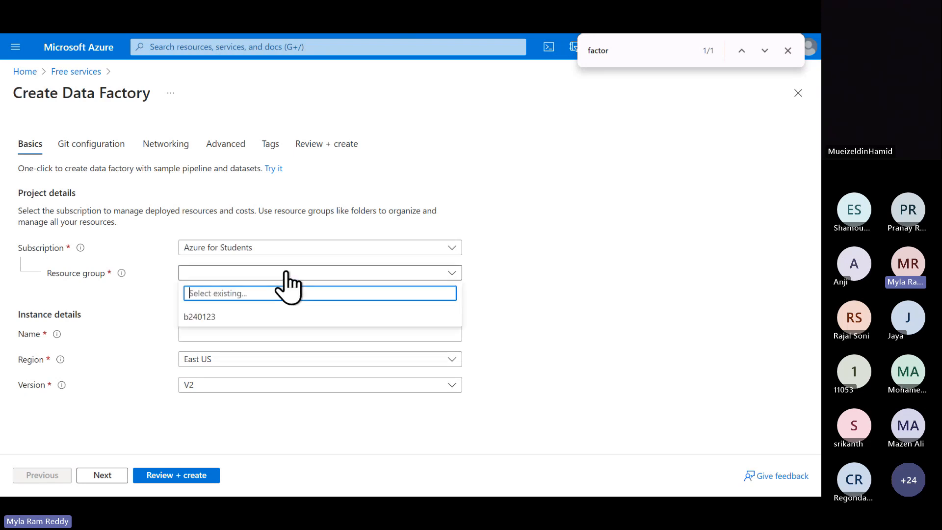
click(203, 317)
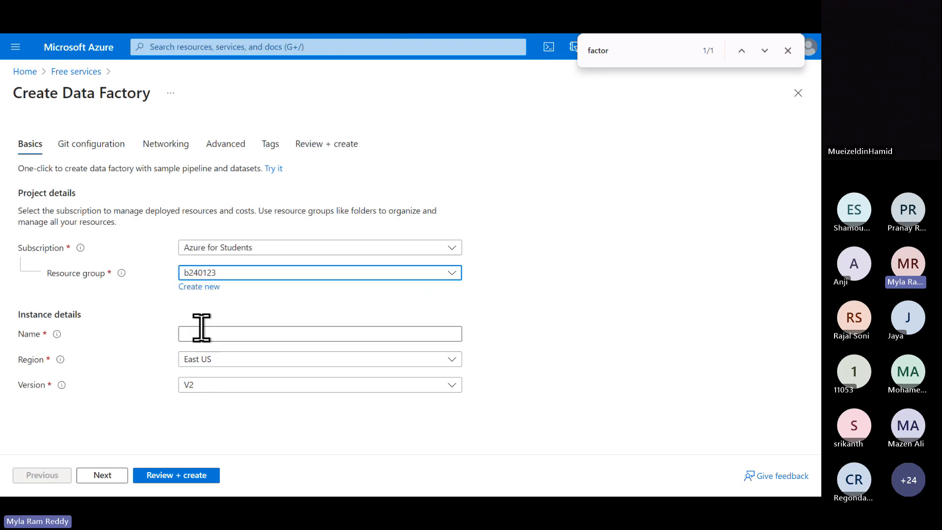
click(198, 333)
text(b)
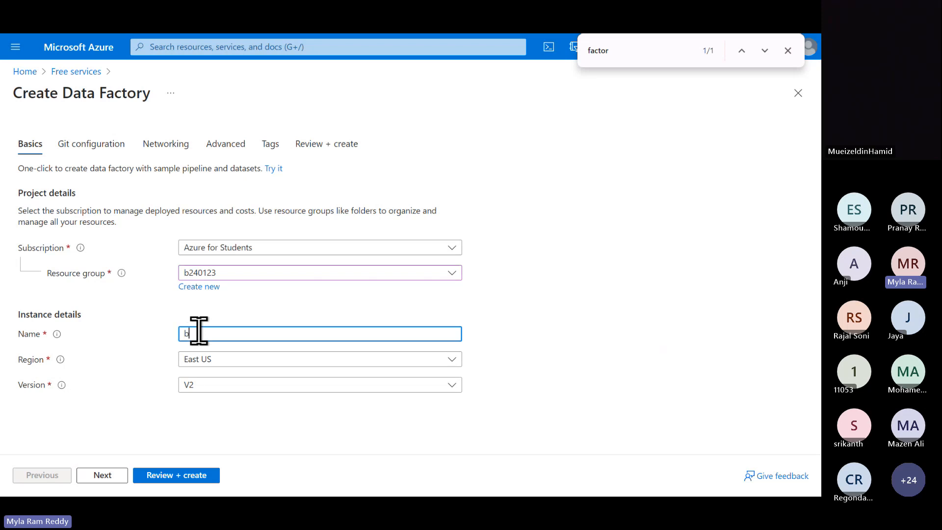
text(2401adf)
click(185, 475)
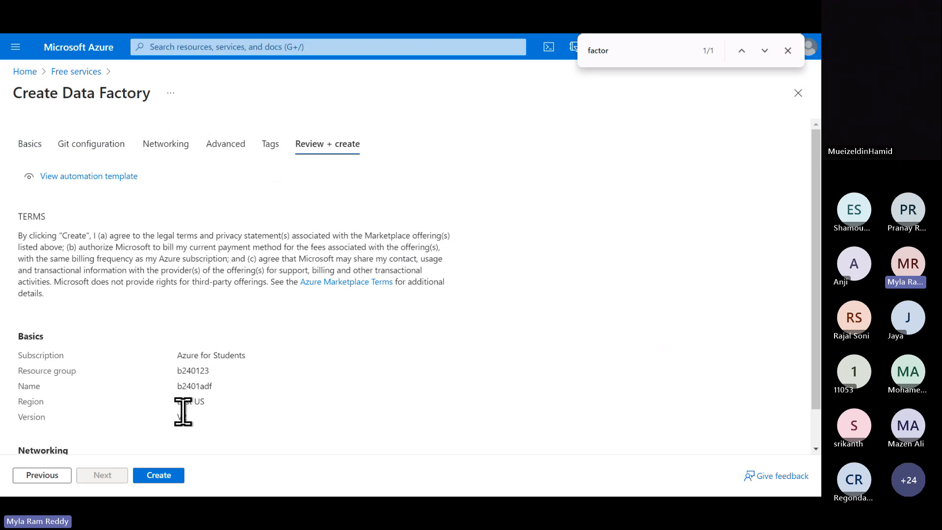
click(160, 476)
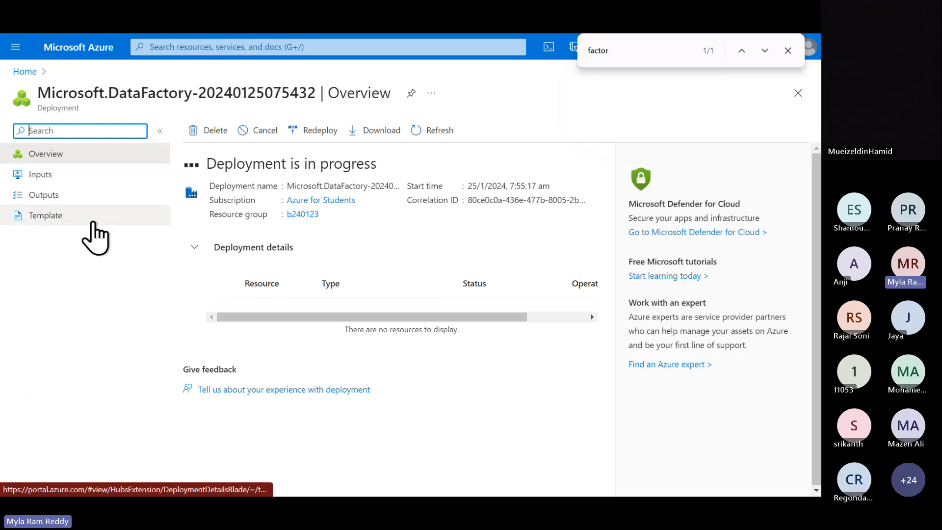
Check the data factory's deployment notification from the portal home and open the b240123 resource group.
click(19, 72)
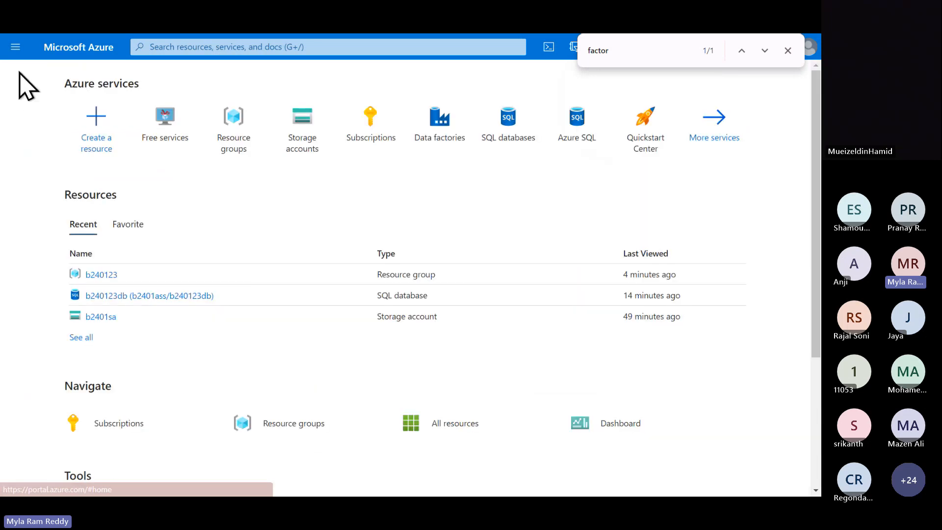
click(785, 50)
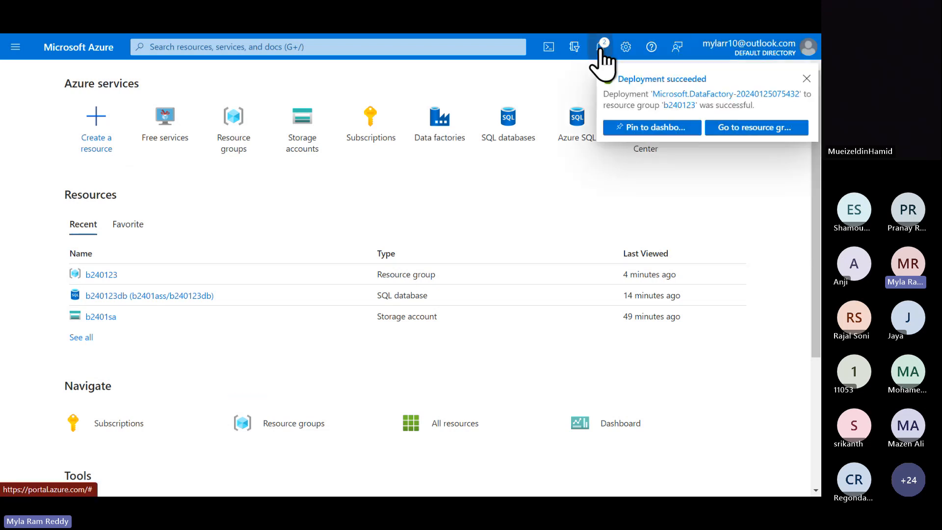
click(600, 48)
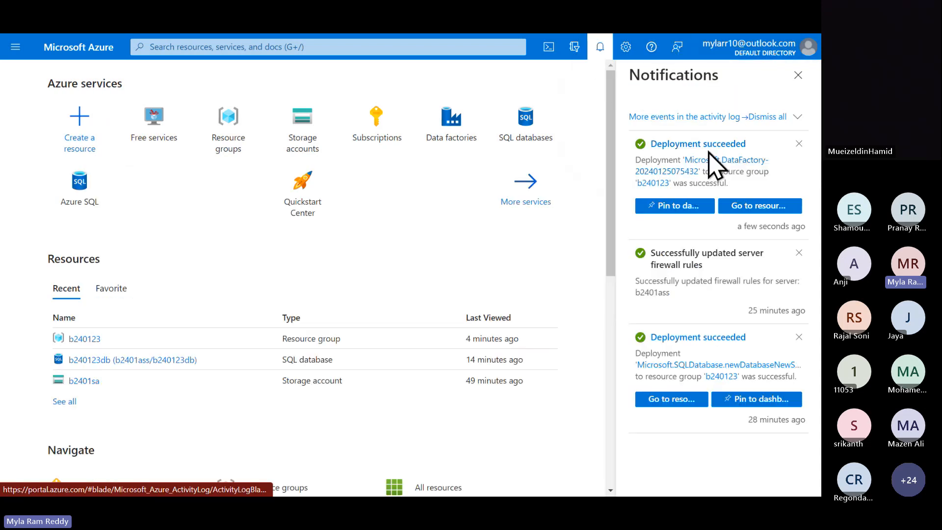
click(231, 144)
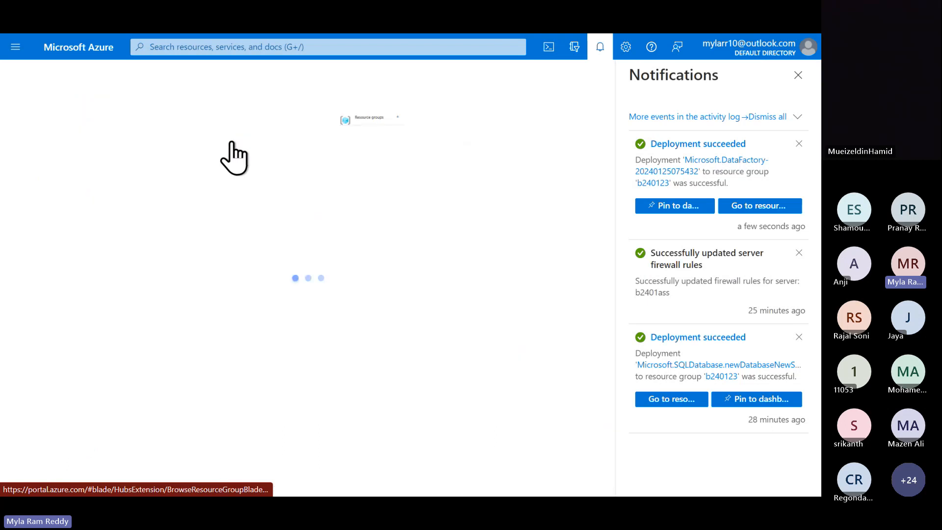
click(62, 234)
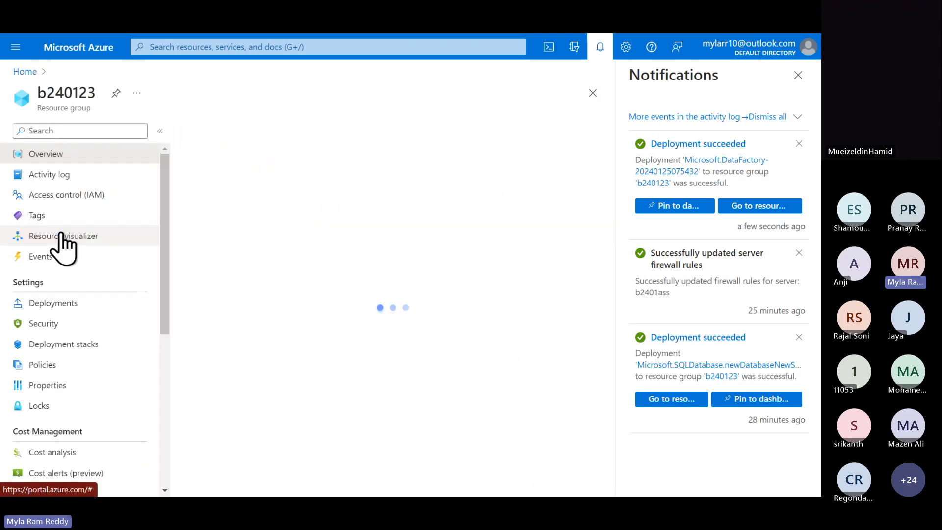
click(798, 76)
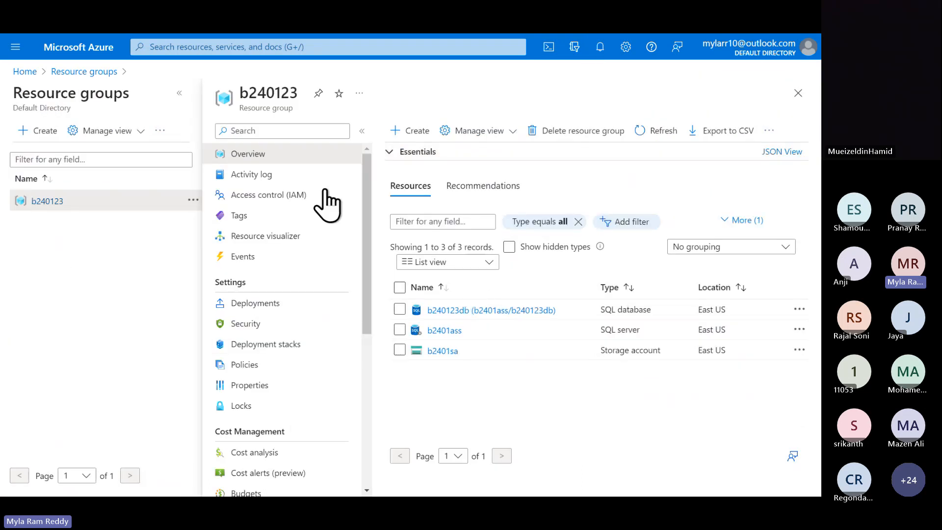
Refresh the b240123 resource list, highlight the Data factory (V2) type and mark the b2401adf row with a red box.
click(667, 132)
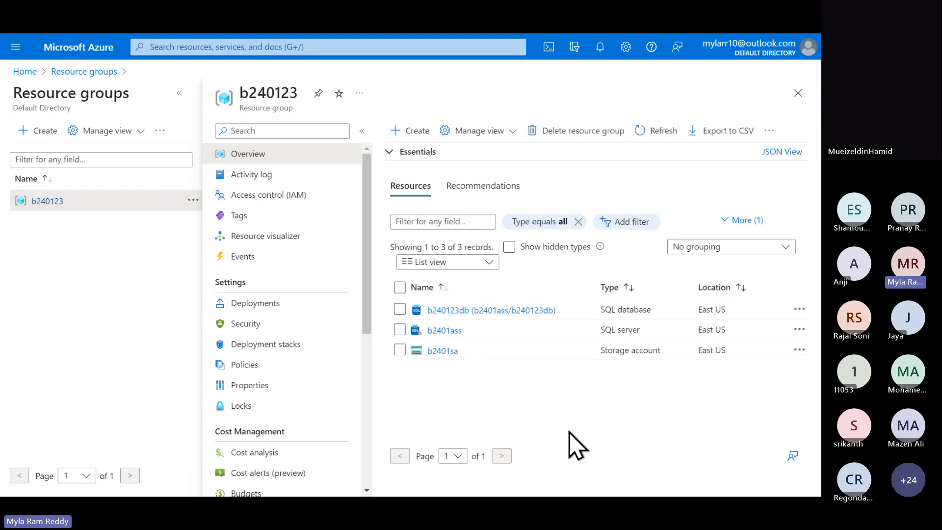
click(659, 136)
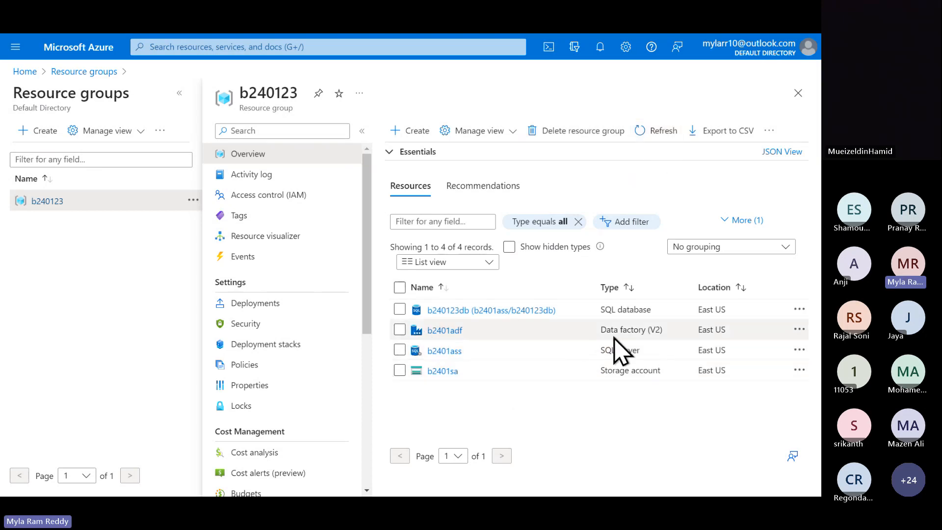
drag(601, 329, 672, 343)
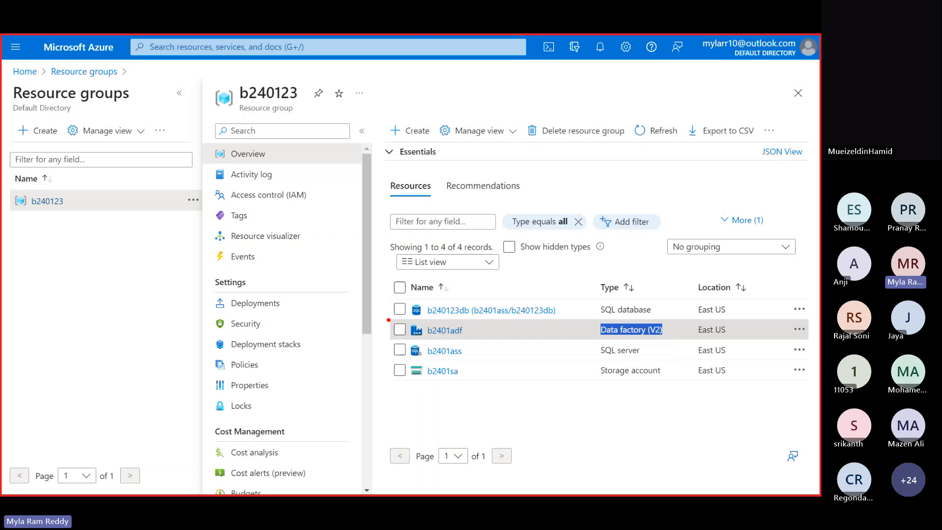
mouse_move(388, 320)
mouse_down()
mouse_move(482, 346)
mouse_move(630, 354)
mouse_move(683, 345)
mouse_up()
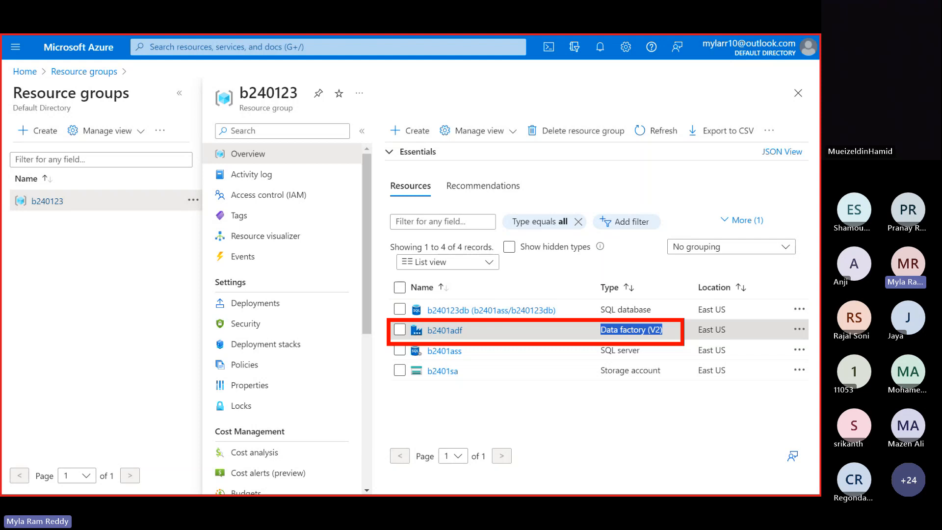
Open the b2401adf data factory, launch Azure Data Factory Studio and expand its navigation pane.
click(446, 331)
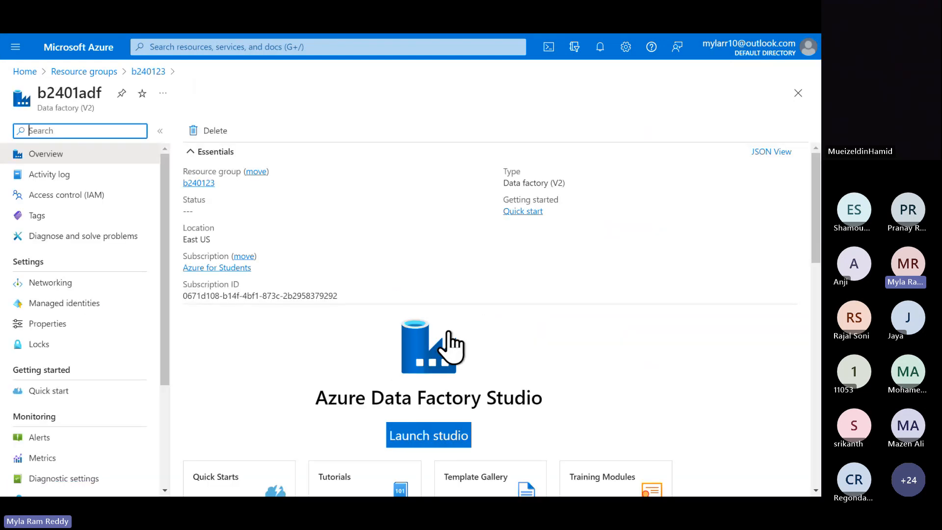
click(432, 440)
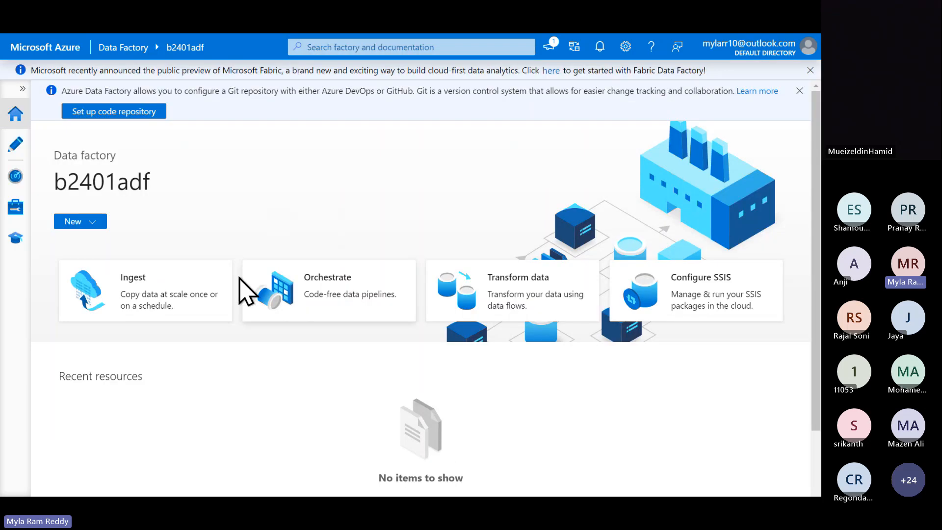
click(21, 90)
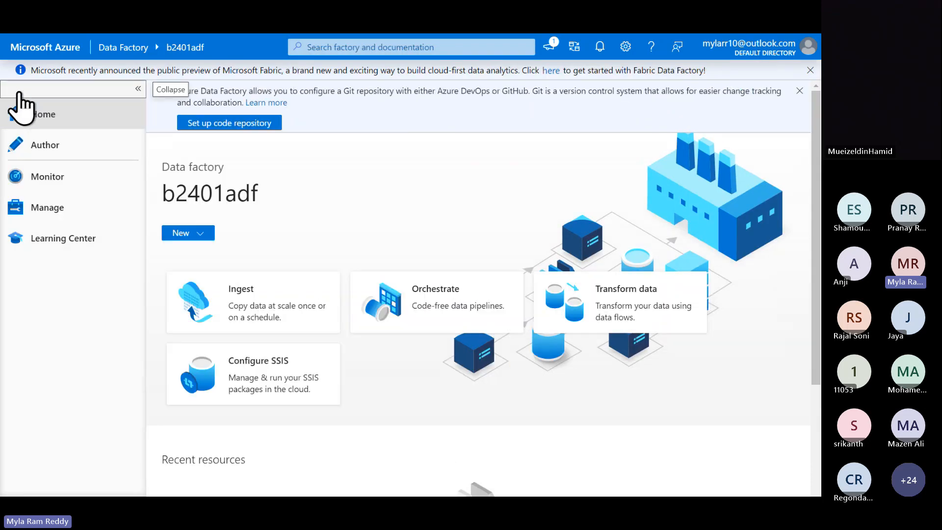
Add a new pipeline under Pipelines in the Author area of Data Factory Studio.
click(40, 152)
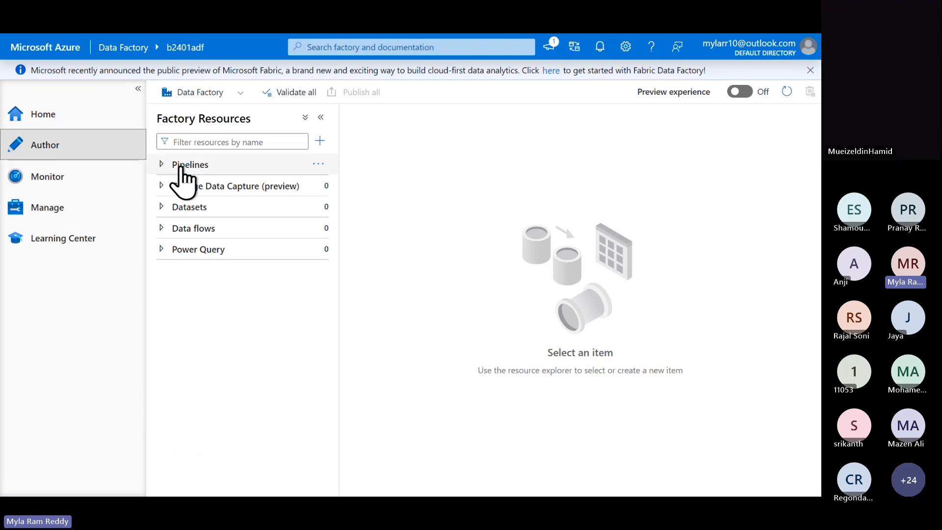
click(181, 167)
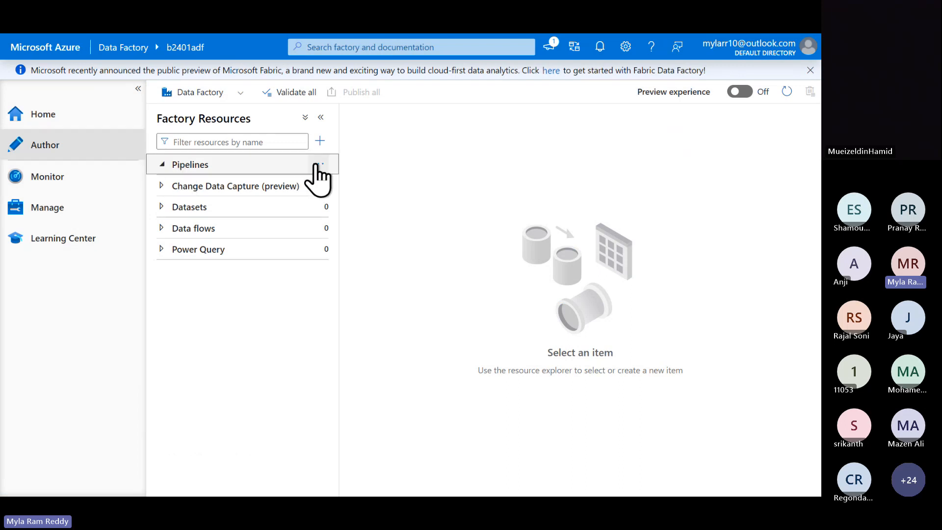
click(317, 163)
click(355, 187)
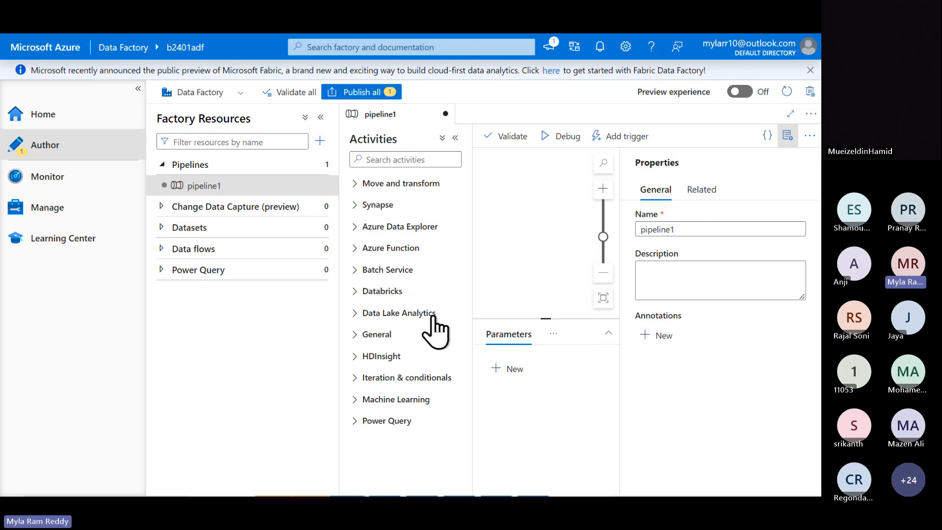
Switch to the info.TXT notes in Notepad and select the Jan24 heading.
key(alt+Tab)
key(alt+Tab)
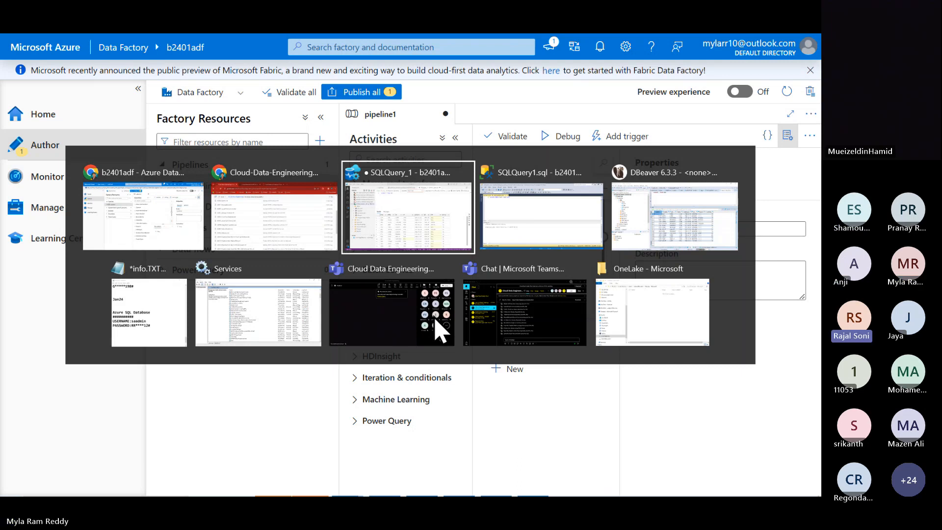
key(alt+shift+Tab)
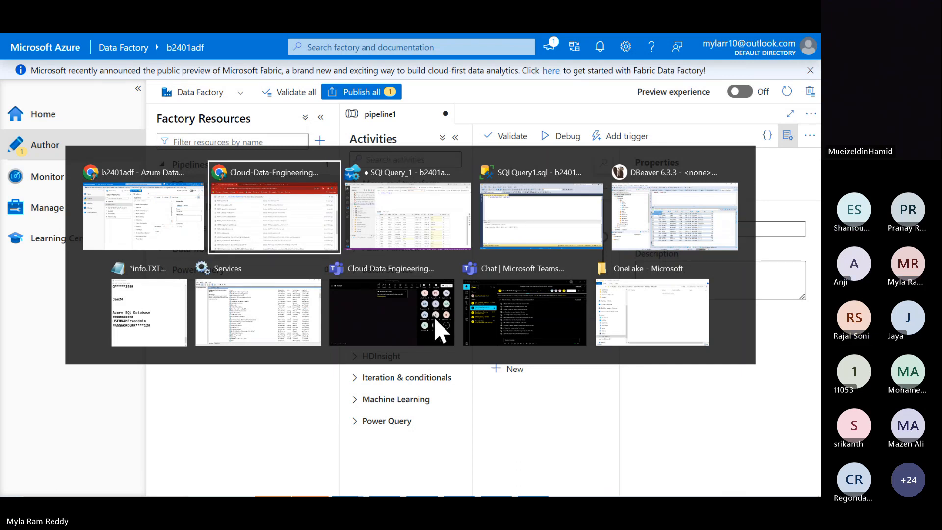
key(alt+Tab)
key(alt+Tab)
key(alt+Tab)
key(alt+Tab)
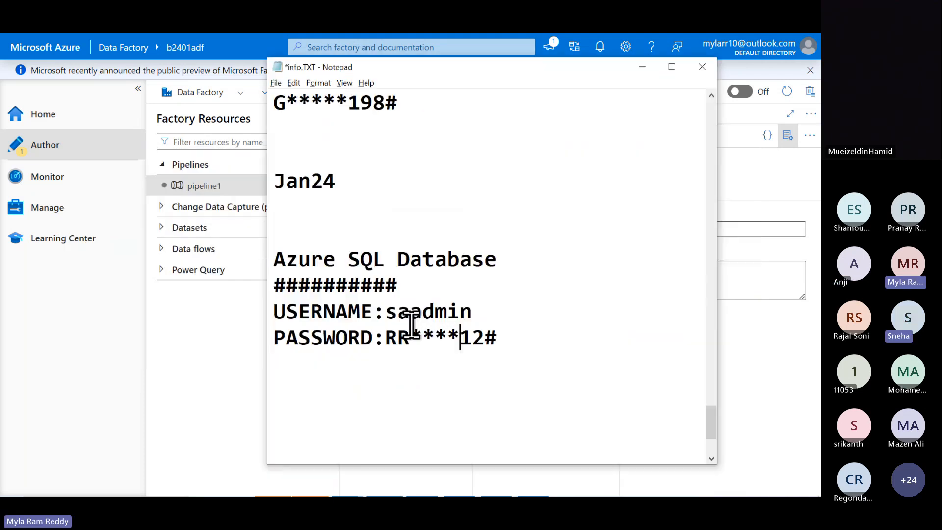
double_click(311, 180)
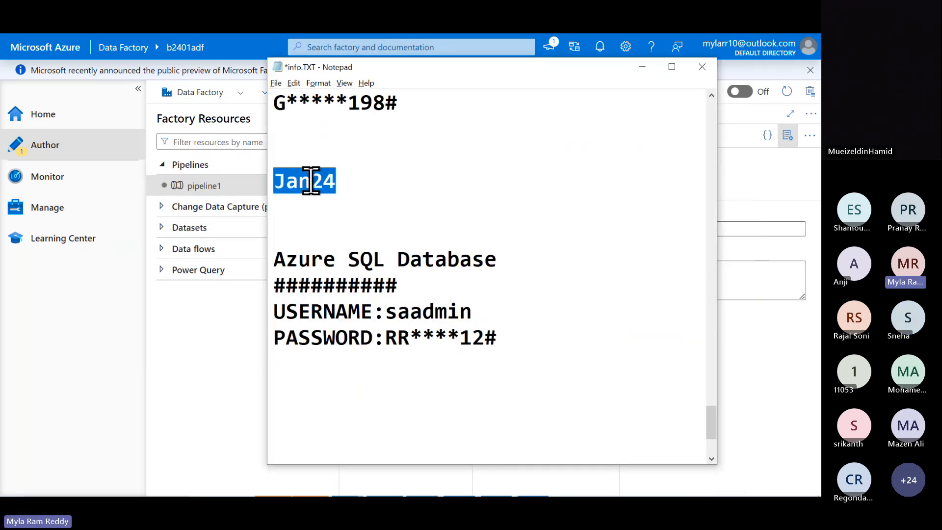
Switch to the Cloud Data Engineering meeting in Microsoft Teams and post "Jan24" in the meeting chat.
key(alt+Tab)
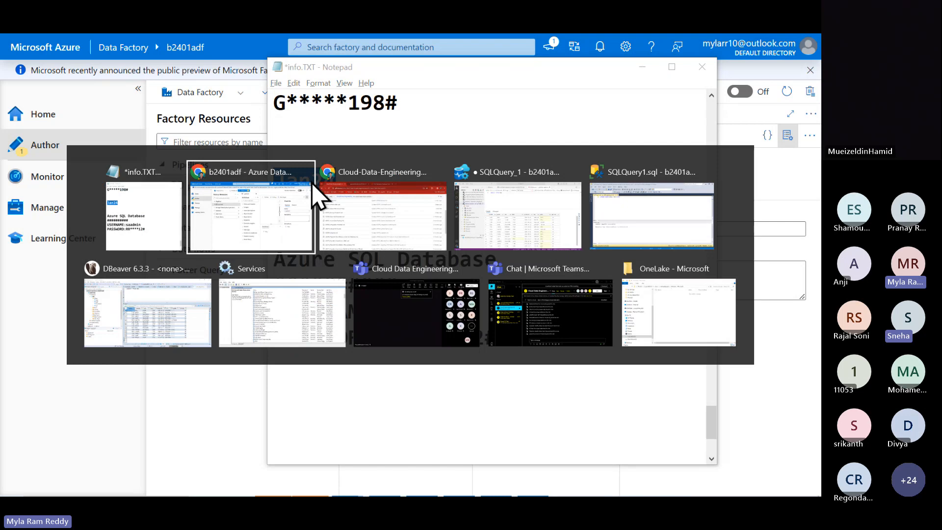
key(alt+Tab)
key(alt+Tab)
key(alt+Tab)
key(alt+Tab)
key(alt+Tab)
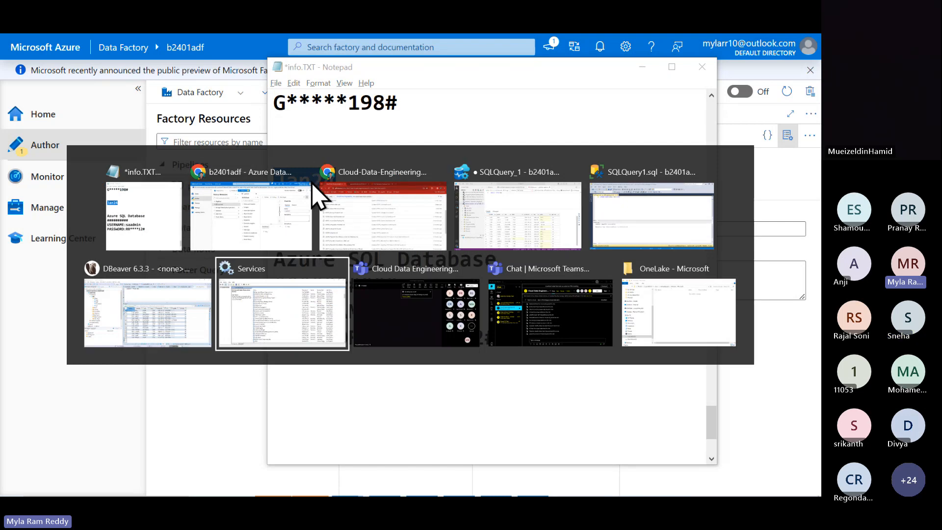
key(alt+Tab)
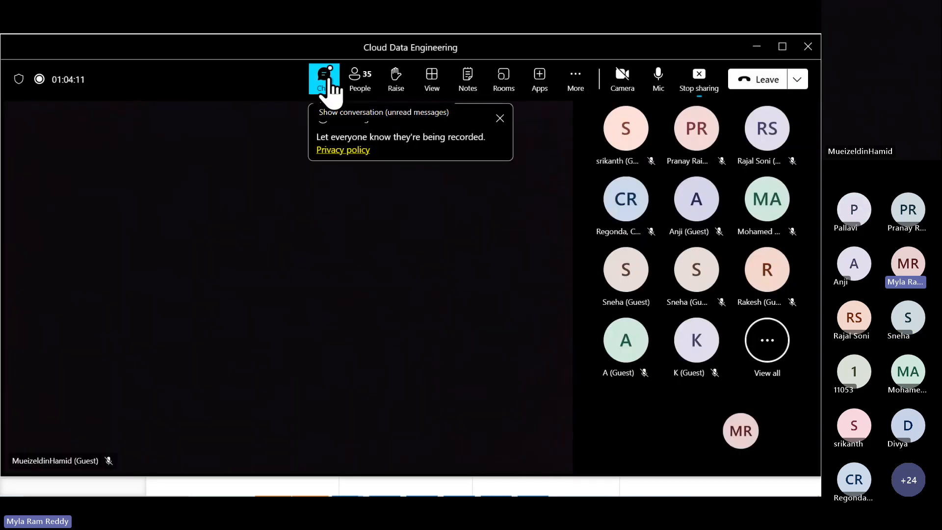
click(328, 86)
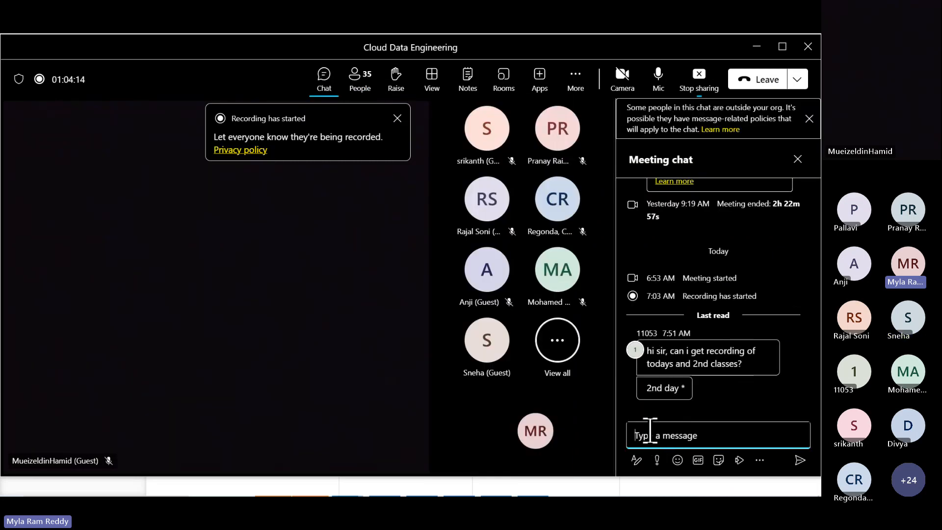
text(Jan 4)
key(Return)
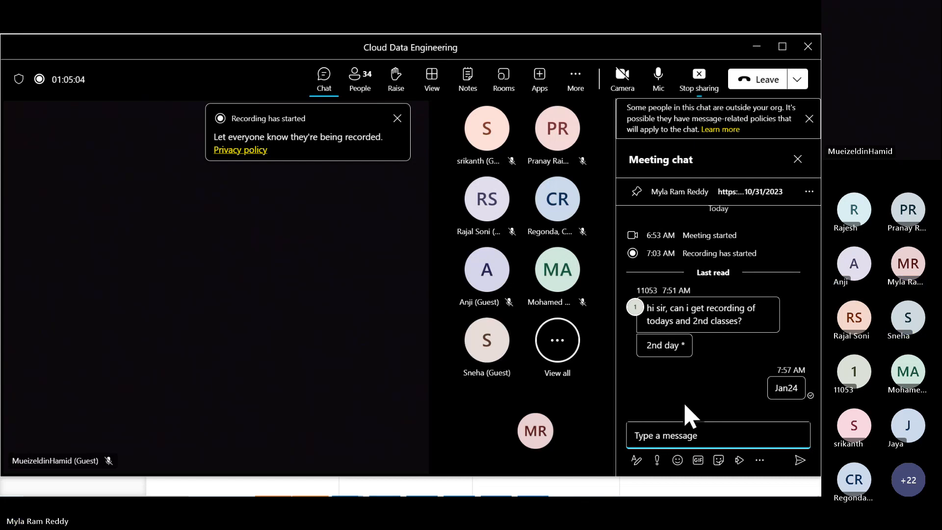
Open the recording and transcription options of the Cloud Data Engineering meeting.
click(573, 79)
mouse_move(604, 122)
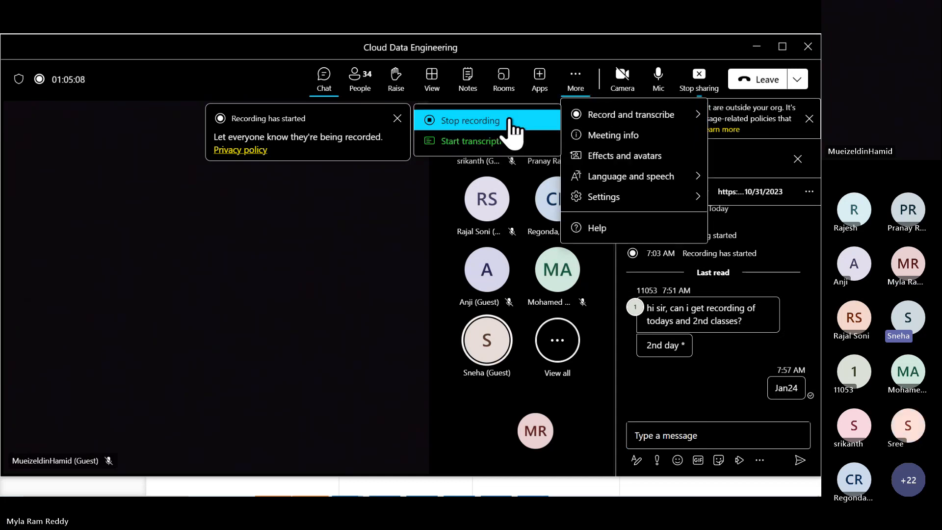